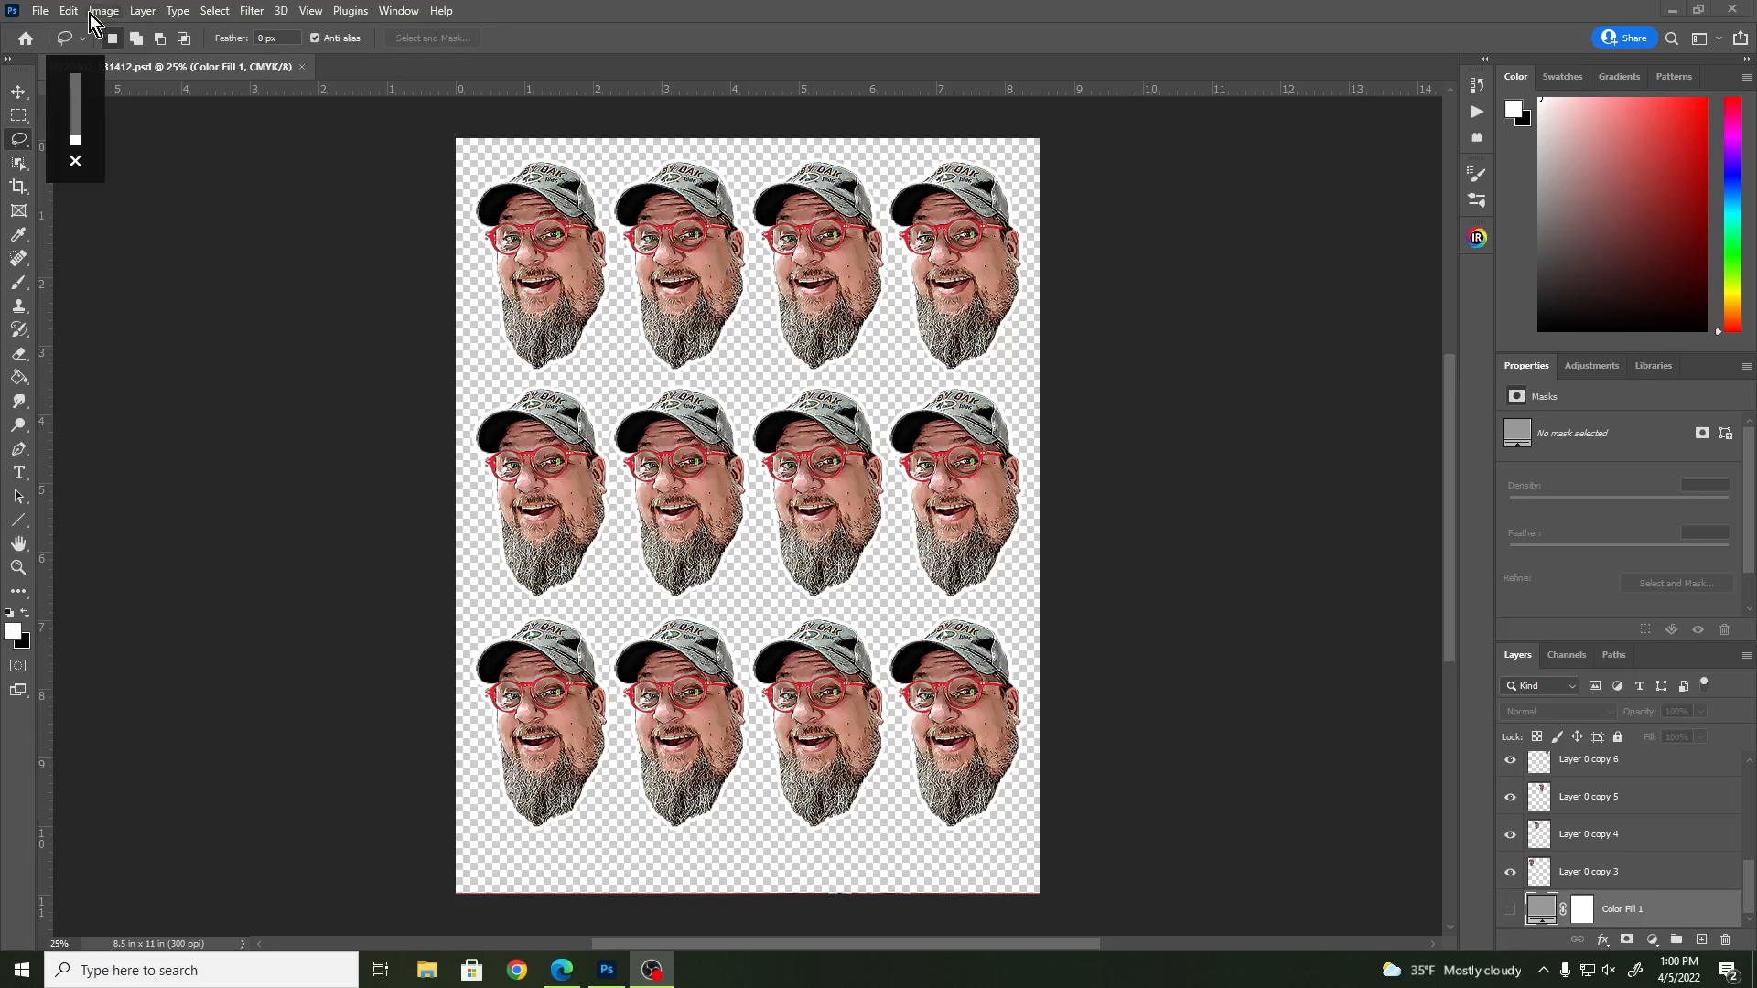
# - Open the photo 20220405_123606 from the Downloads folder
pyautogui.click(41, 11)
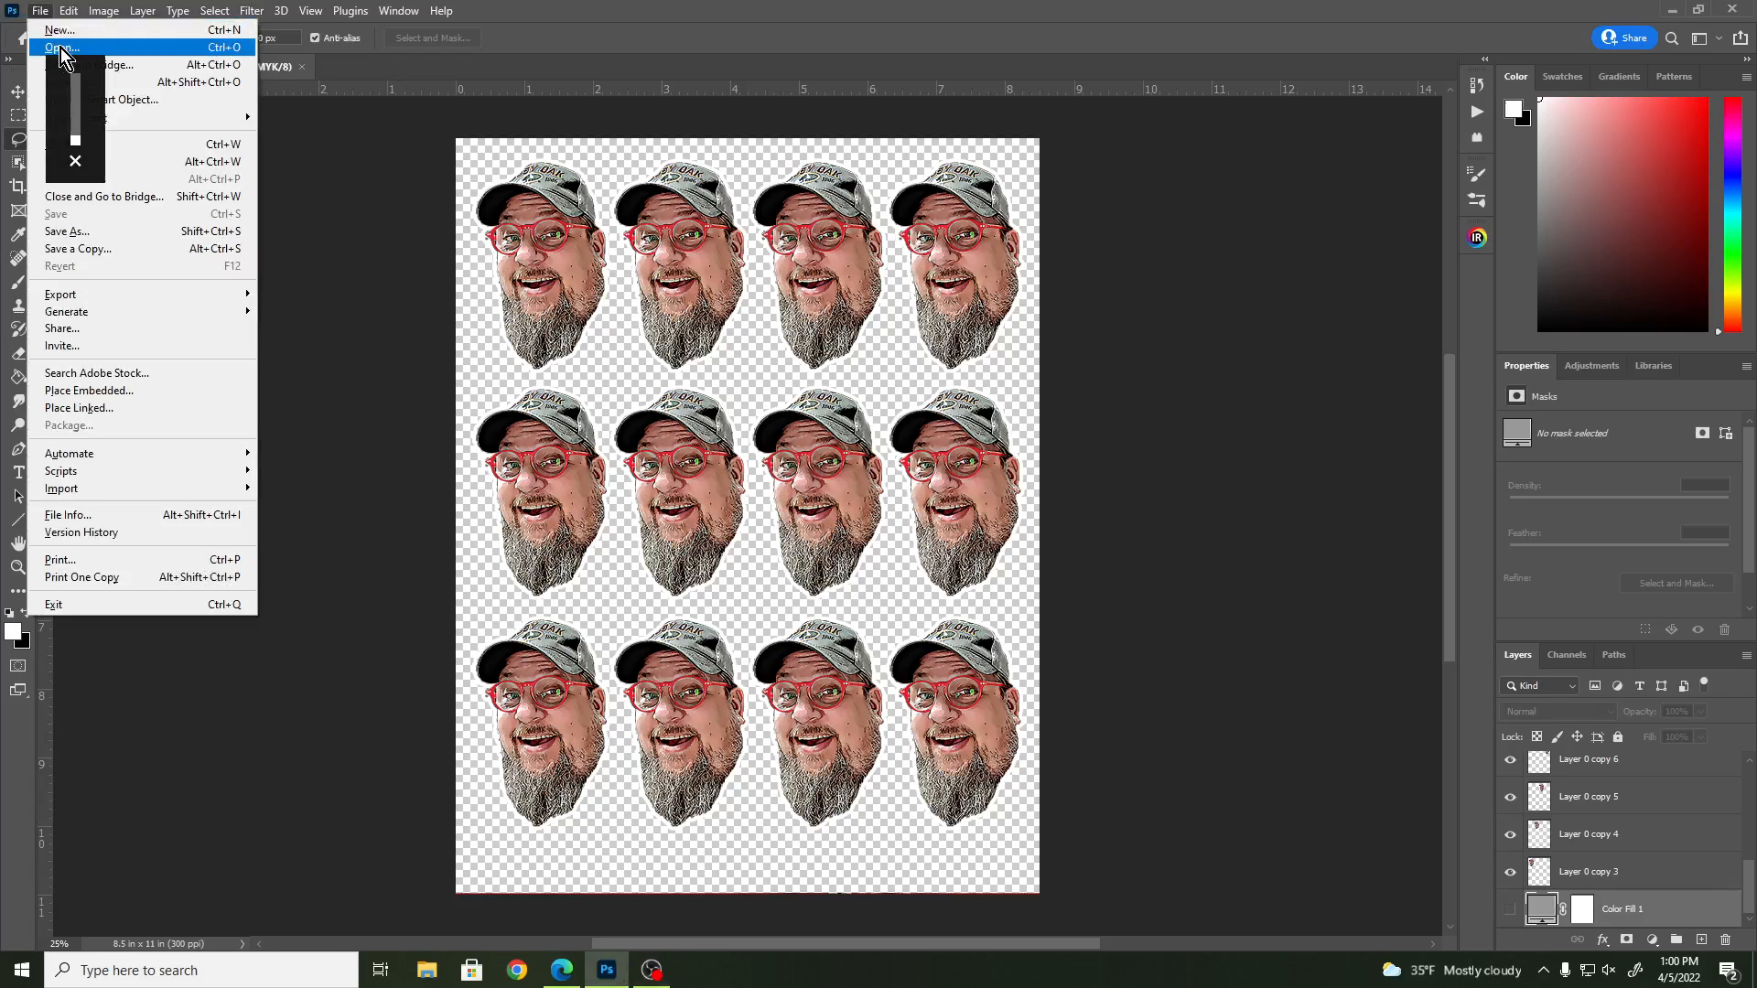
pyautogui.click(61, 47)
pyautogui.click(609, 363)
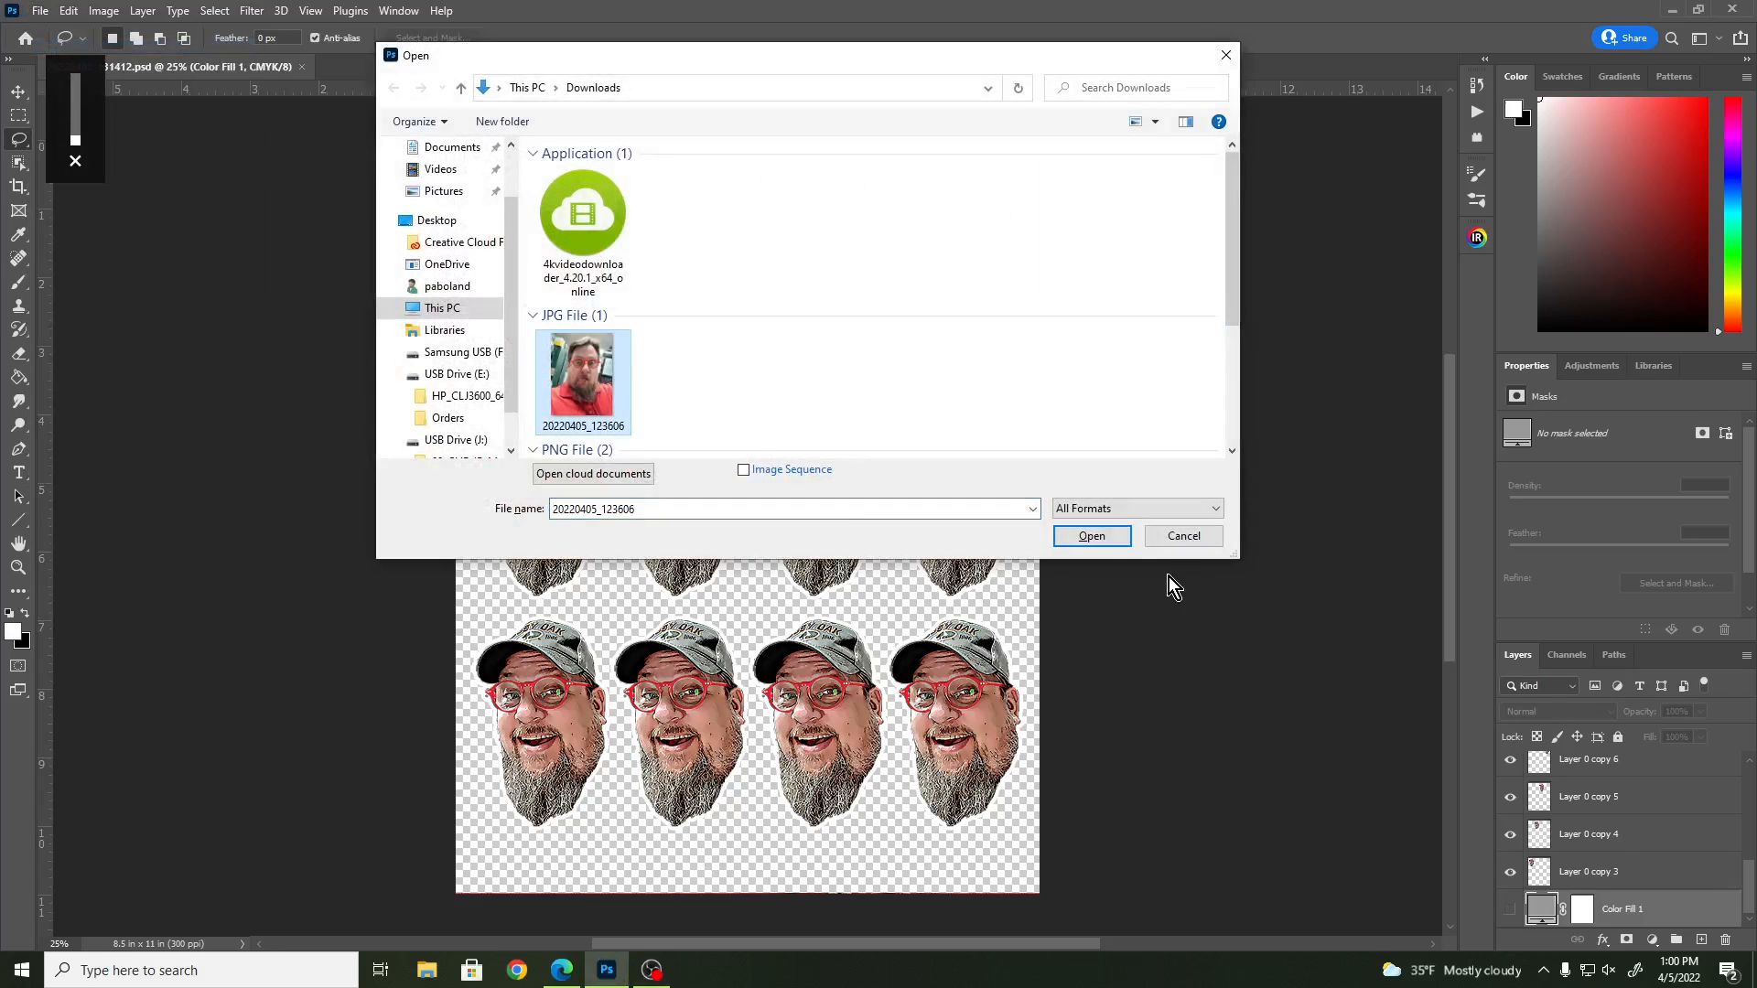
pyautogui.click(1113, 544)
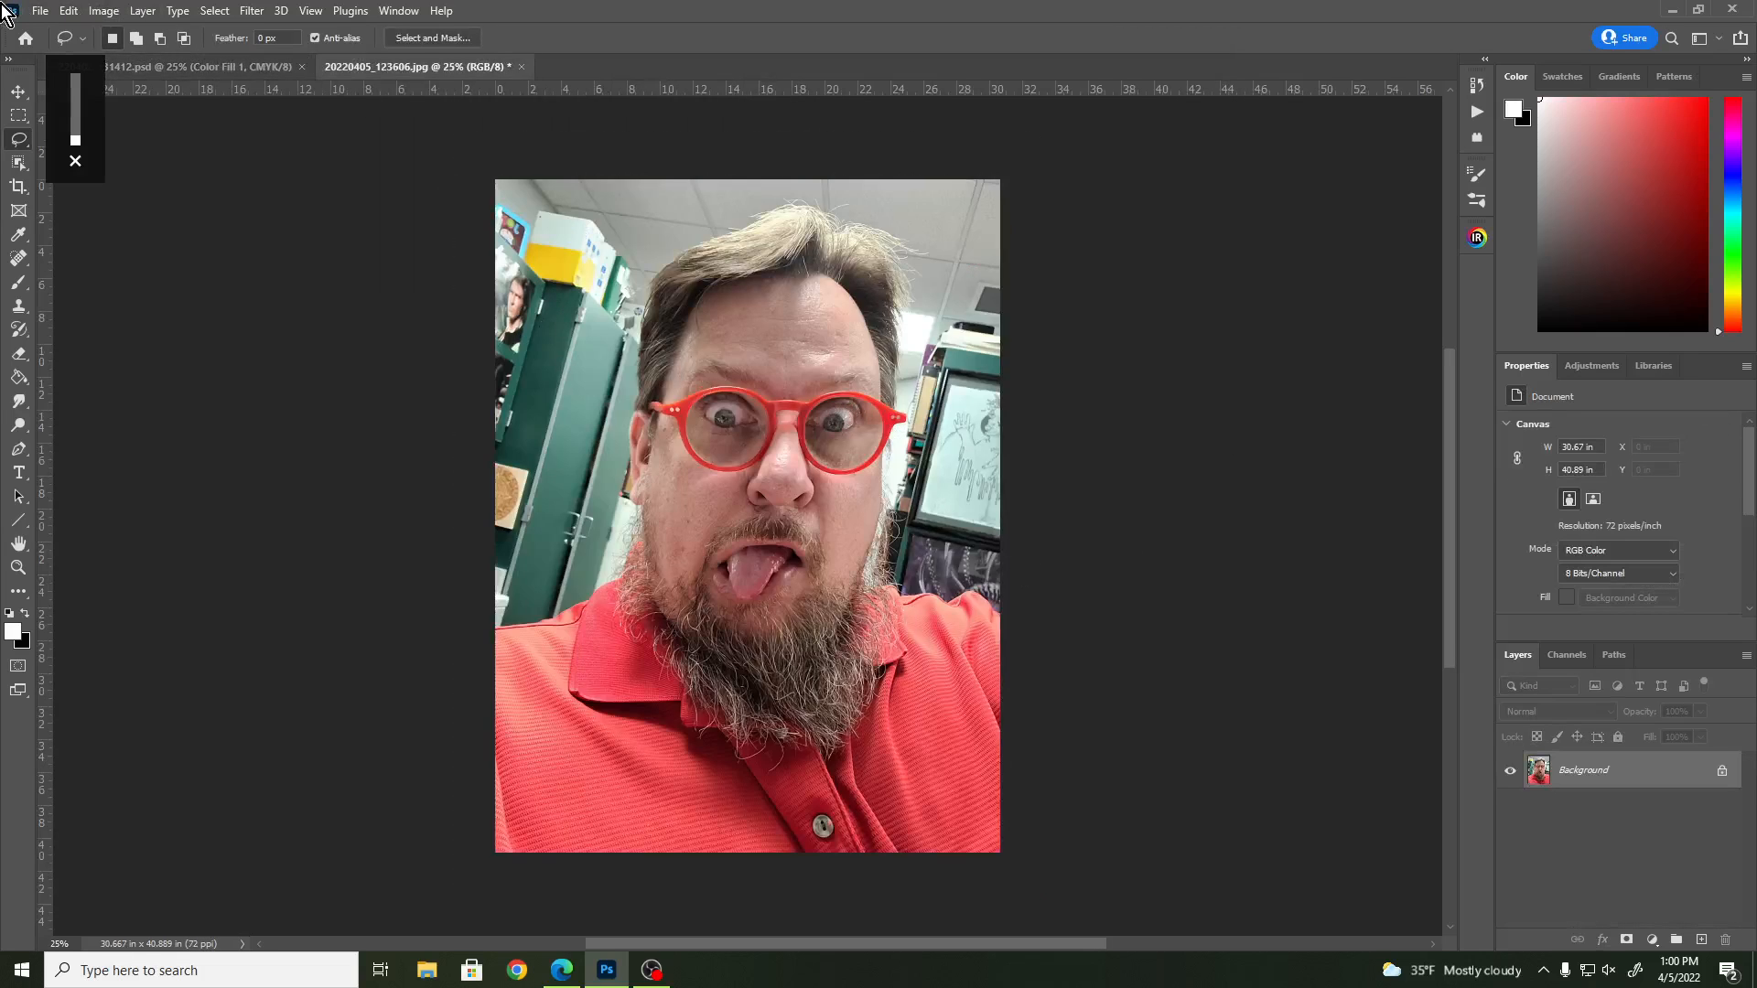
# - Resize the image to 300 pixels per inch and 3000 pixels wide
pyautogui.click(101, 11)
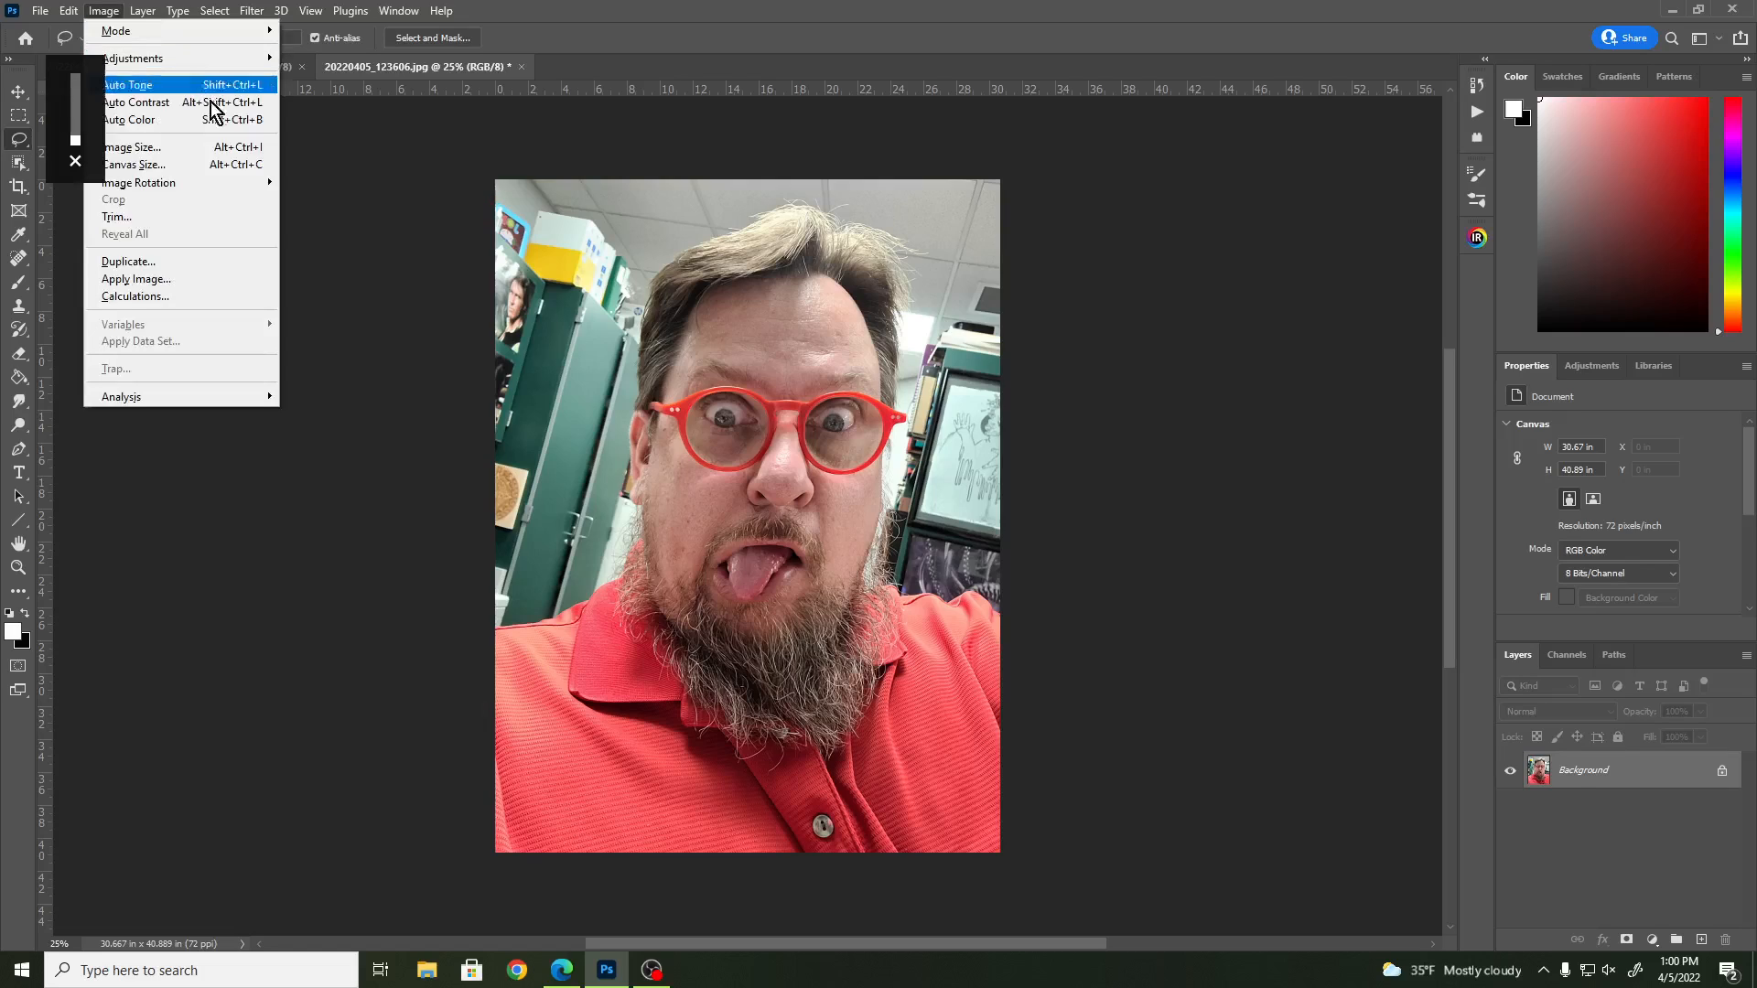
pyautogui.click(221, 148)
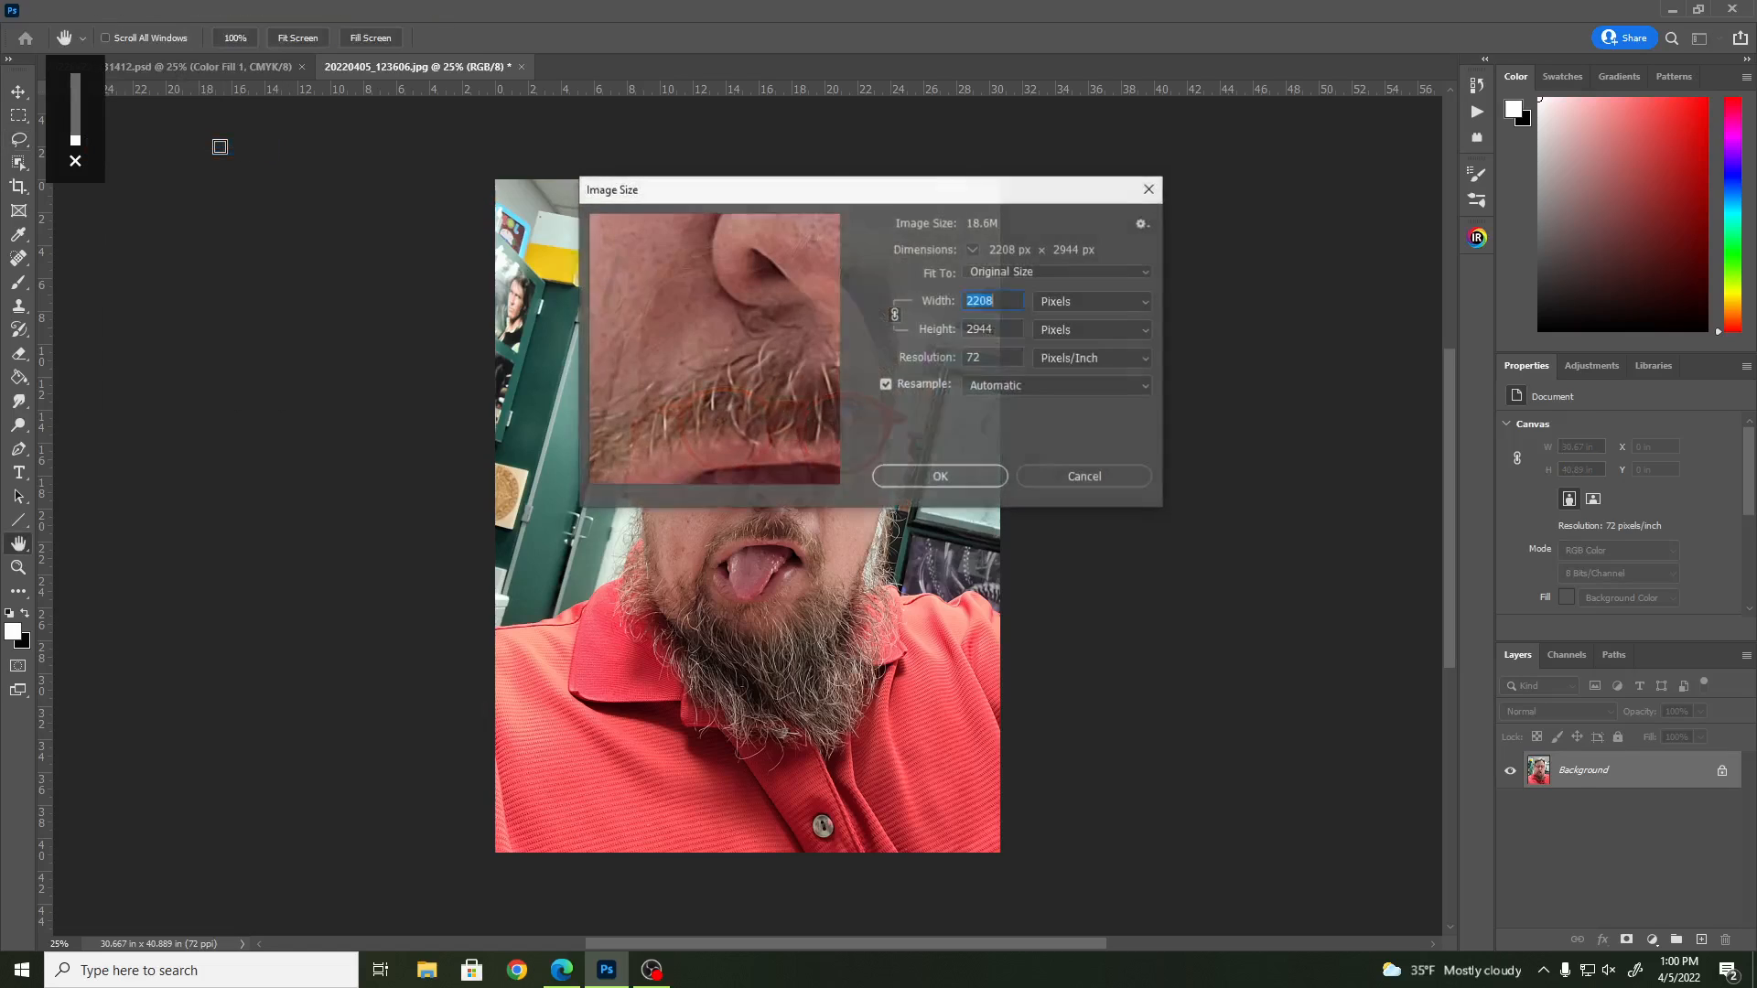
pyautogui.doubleClick(989, 358)
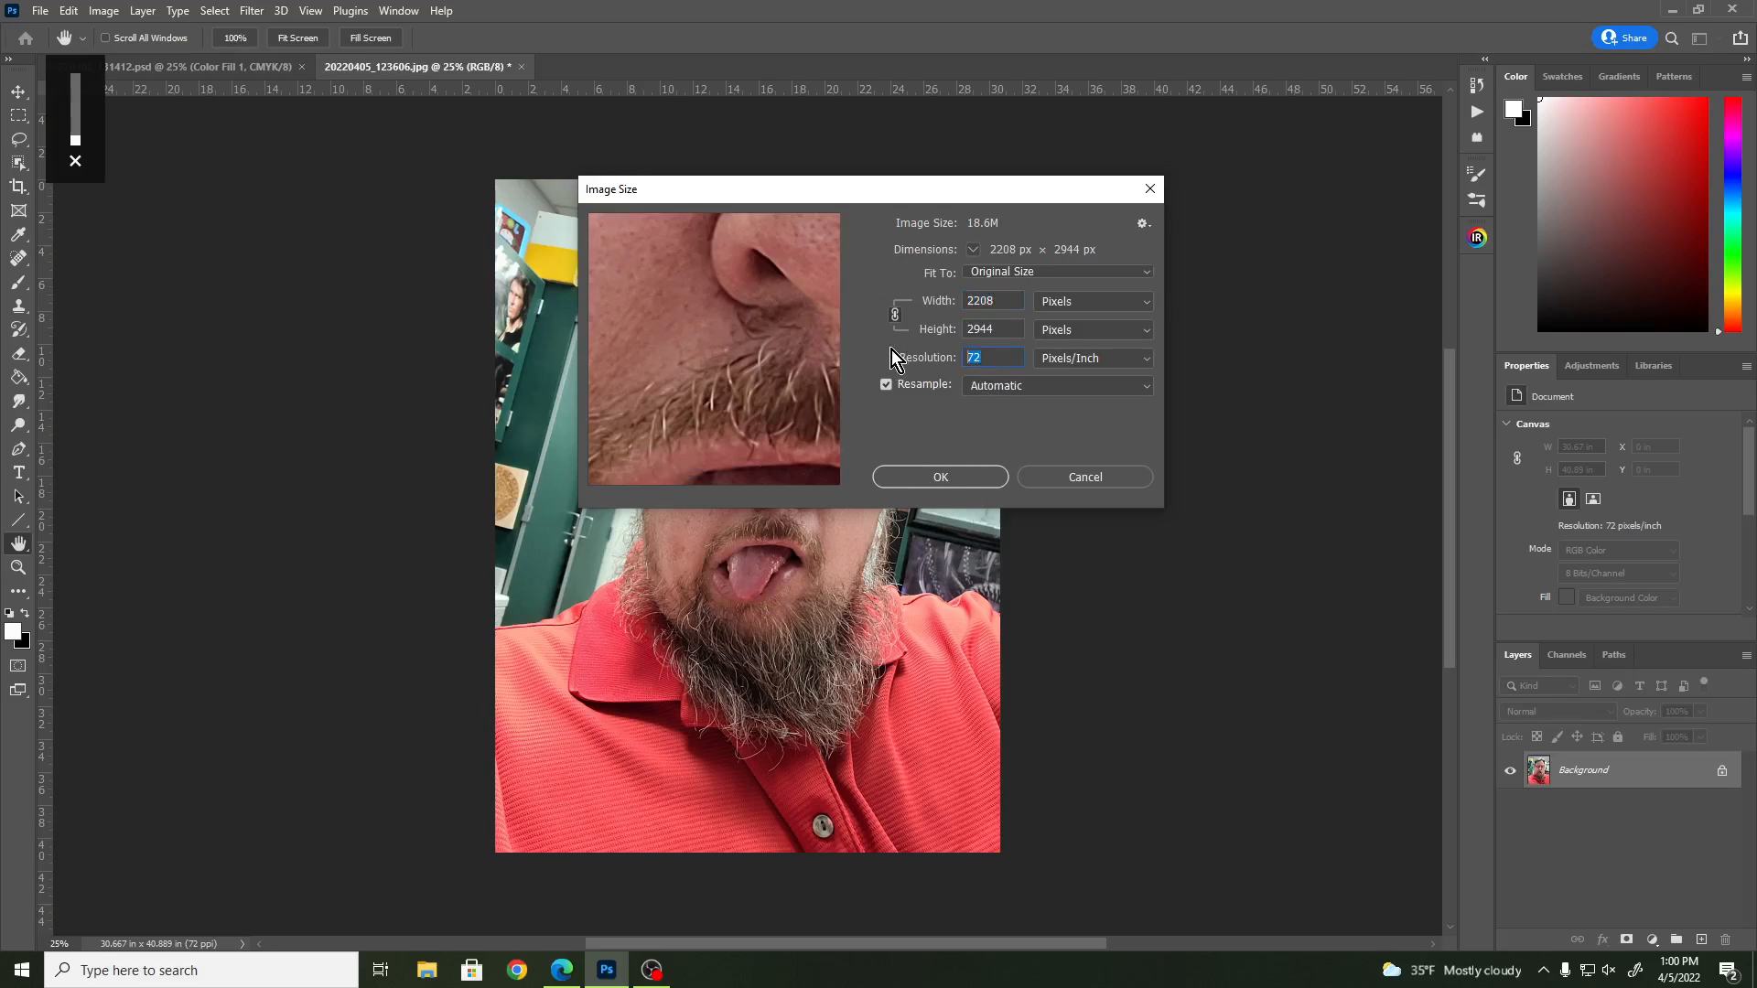
pyautogui.write('300')
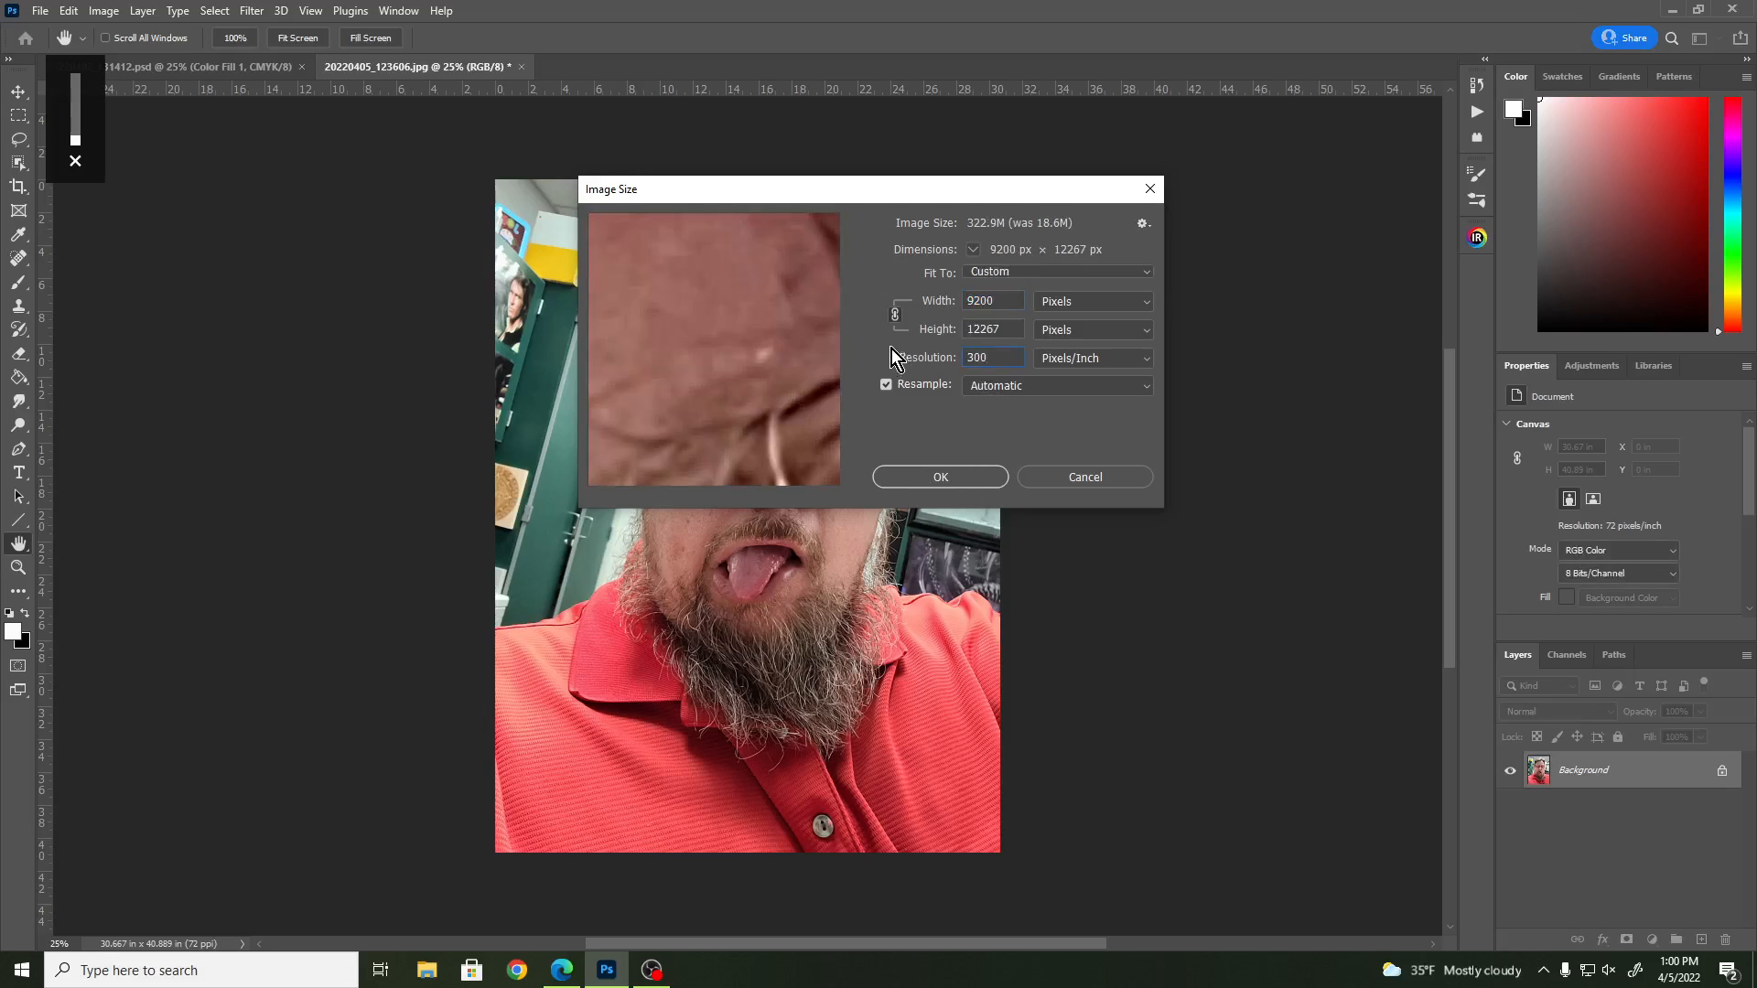
pyautogui.moveTo(999, 301); pyautogui.dragTo(919, 291)
pyautogui.write('3000')
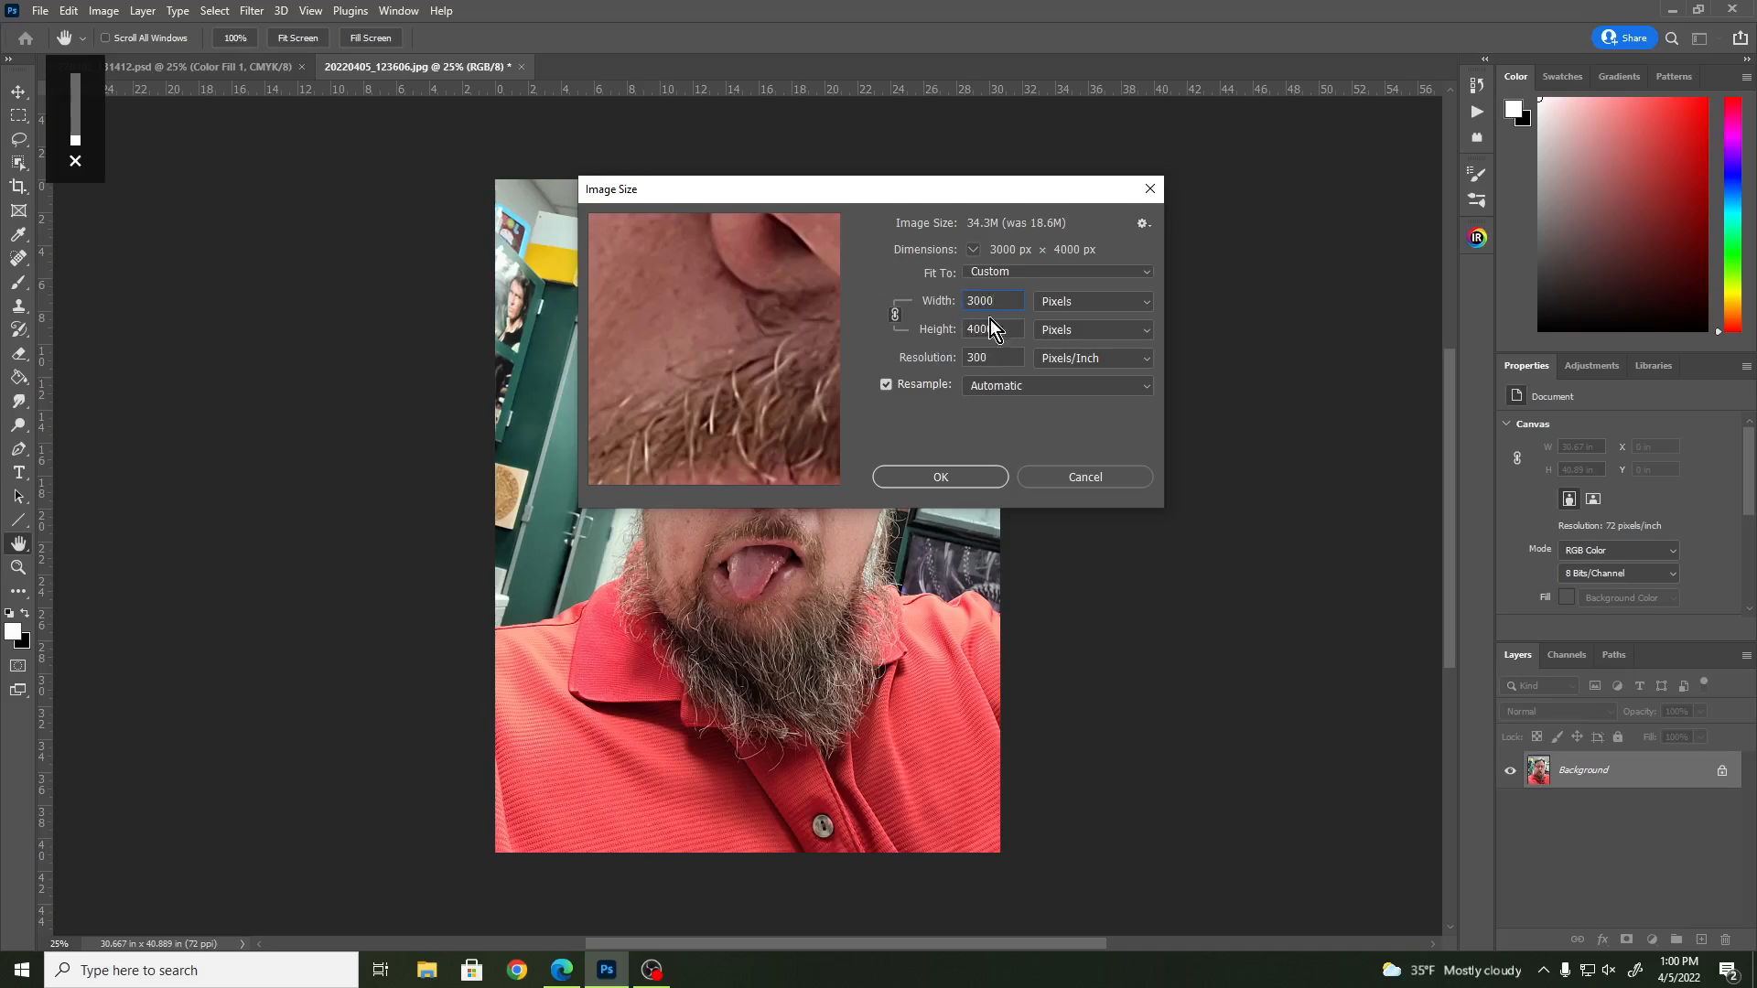
pyautogui.click(930, 479)
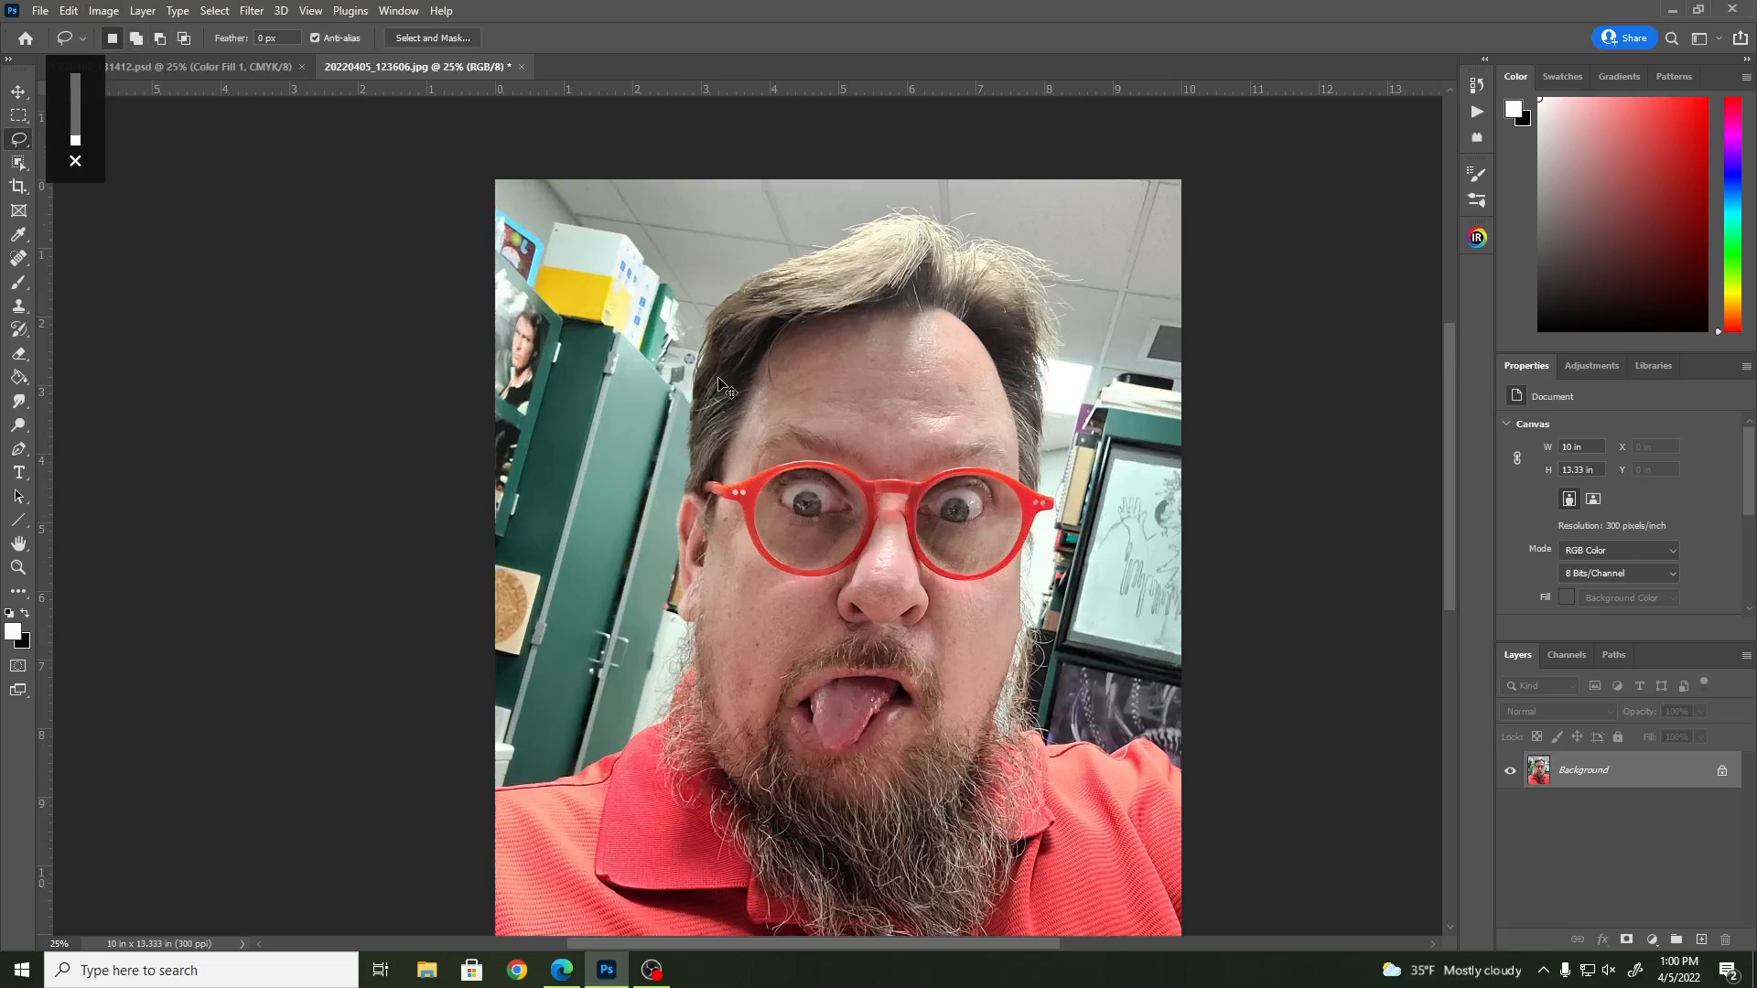
# - Convert the photo to CMYK Color mode, accepting the U.S. Web Coated (SWOP) v2 profile
pyautogui.hotkey('ctrl', '0')
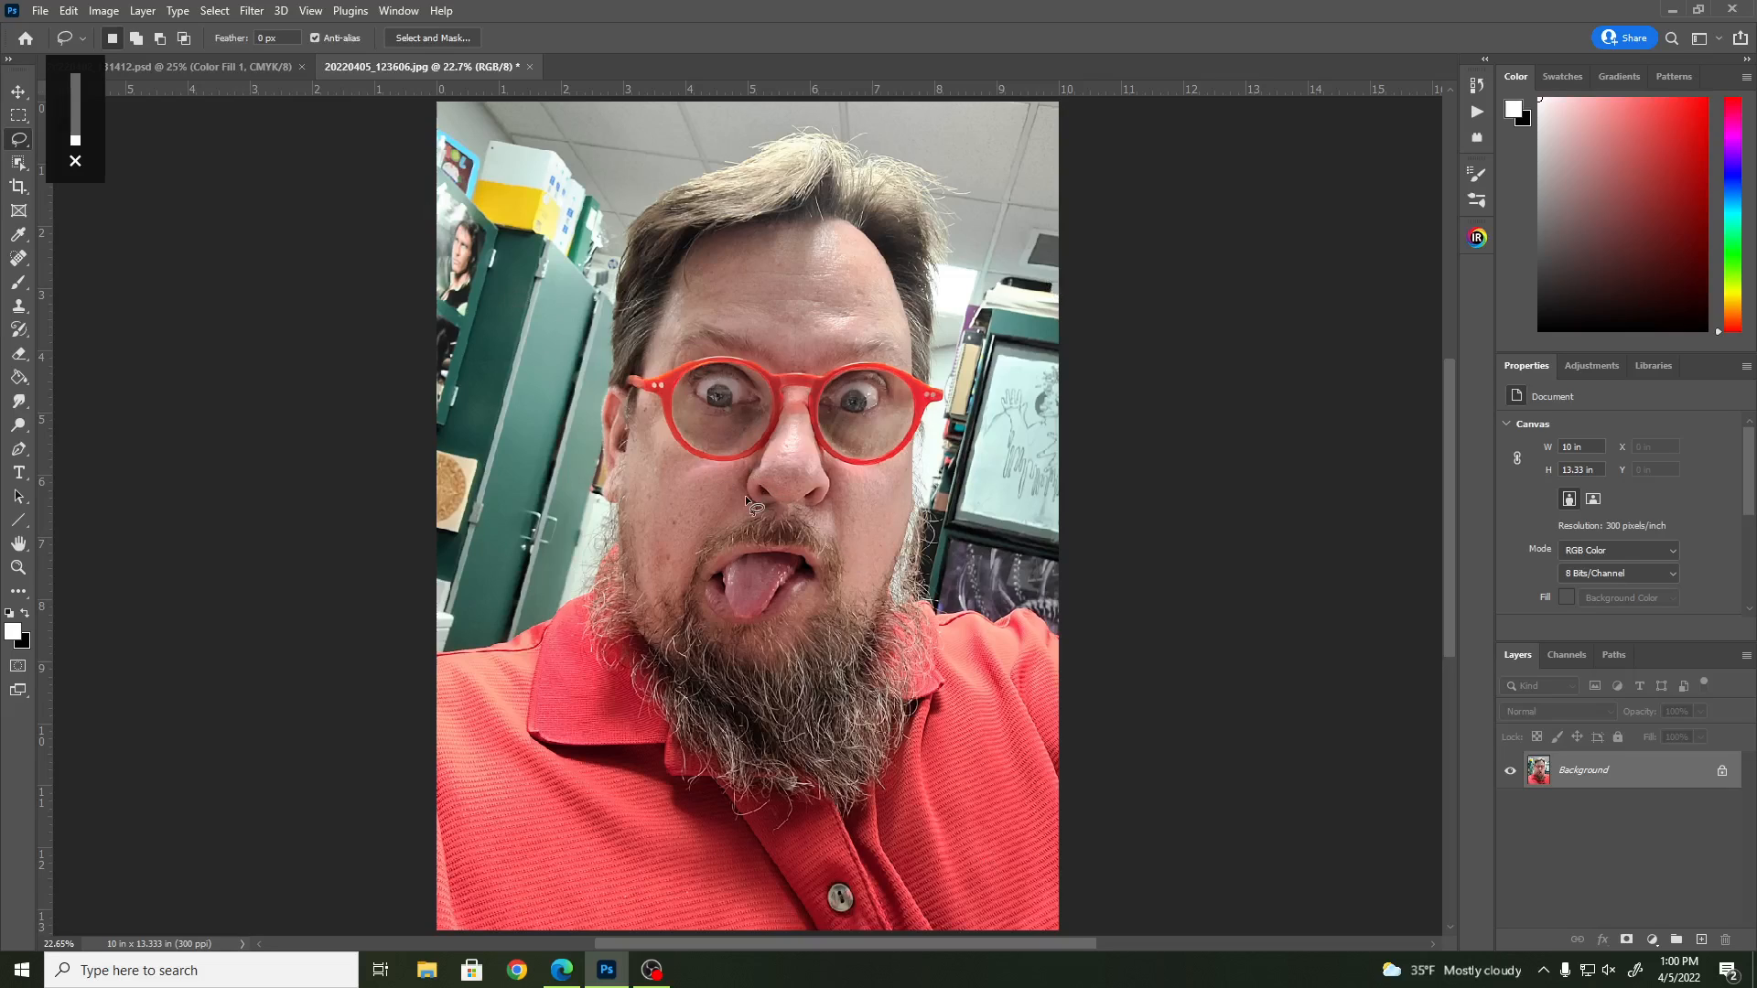
pyautogui.click(103, 13)
pyautogui.moveTo(110, 31)
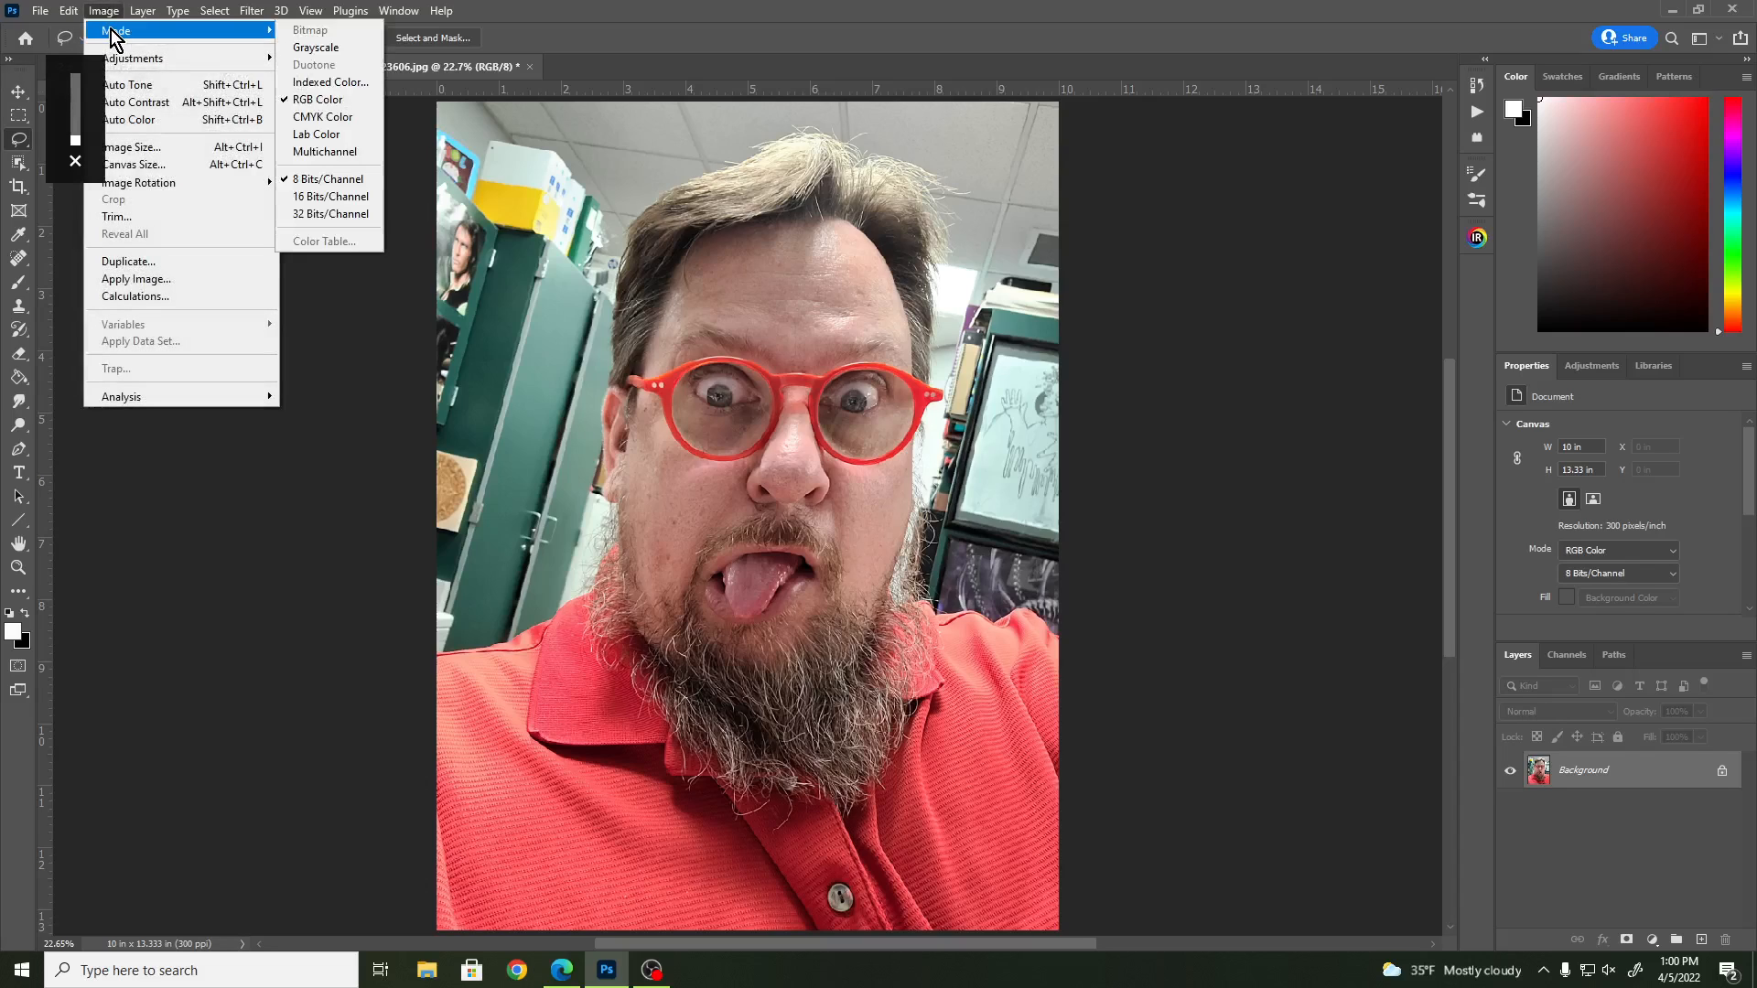
pyautogui.click(322, 114)
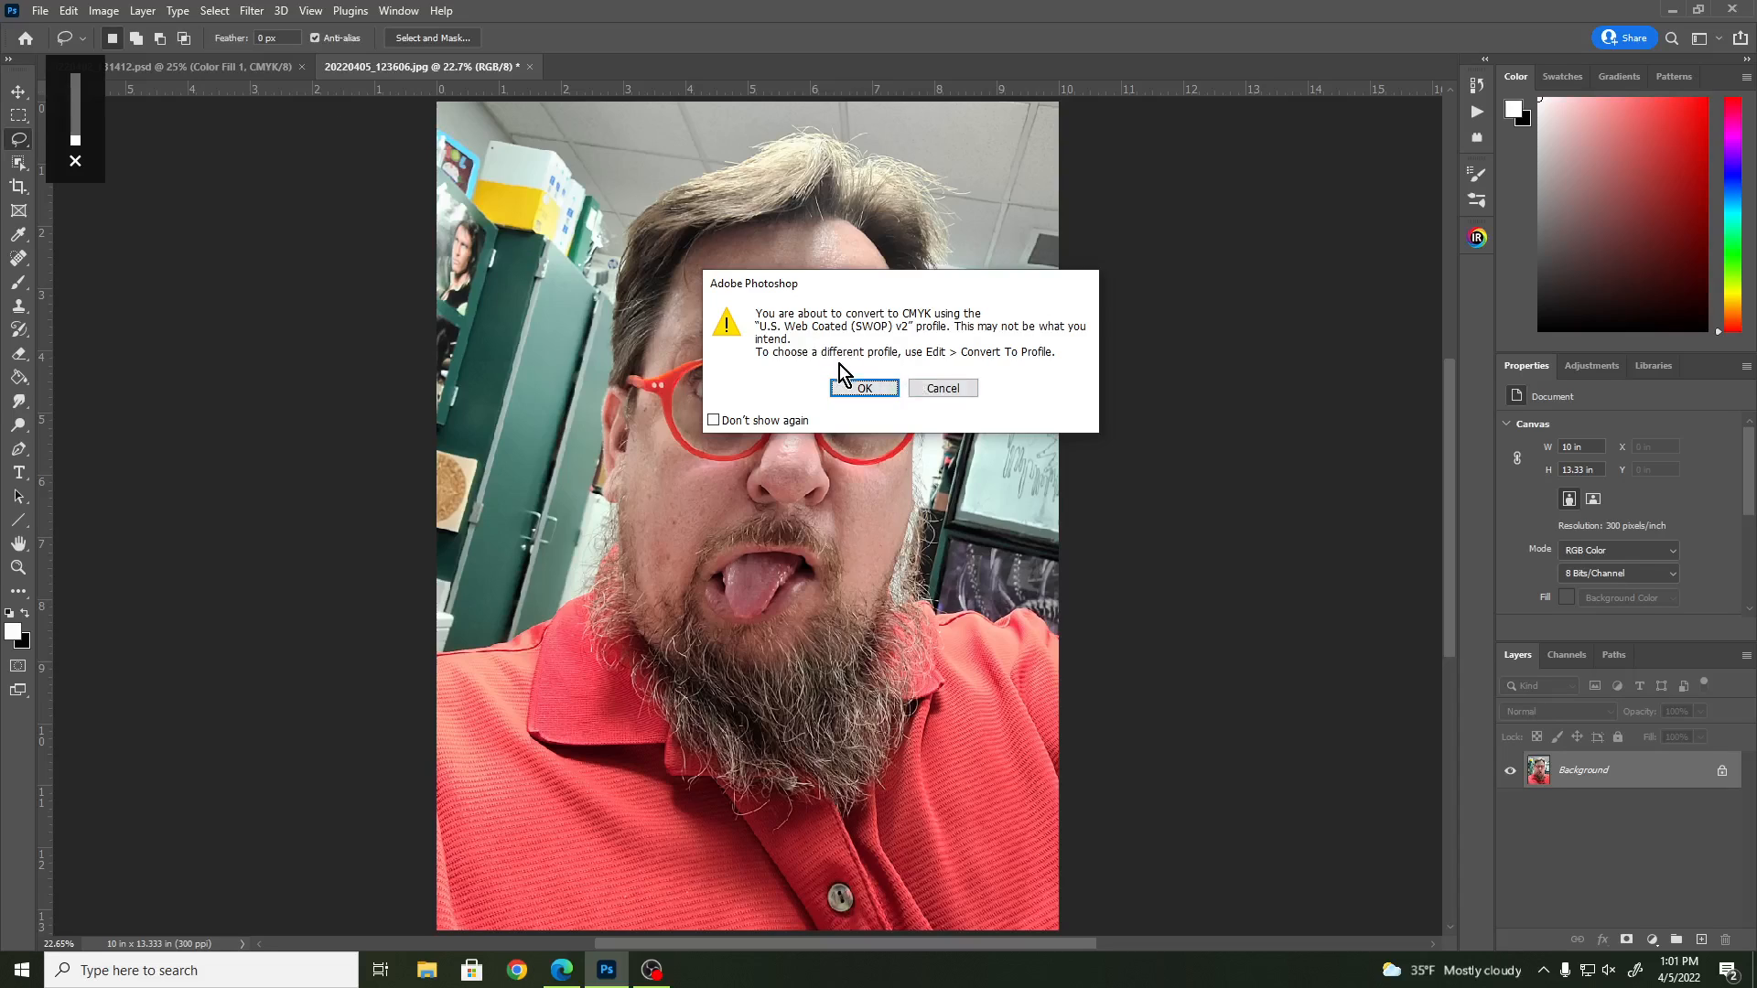
pyautogui.click(865, 386)
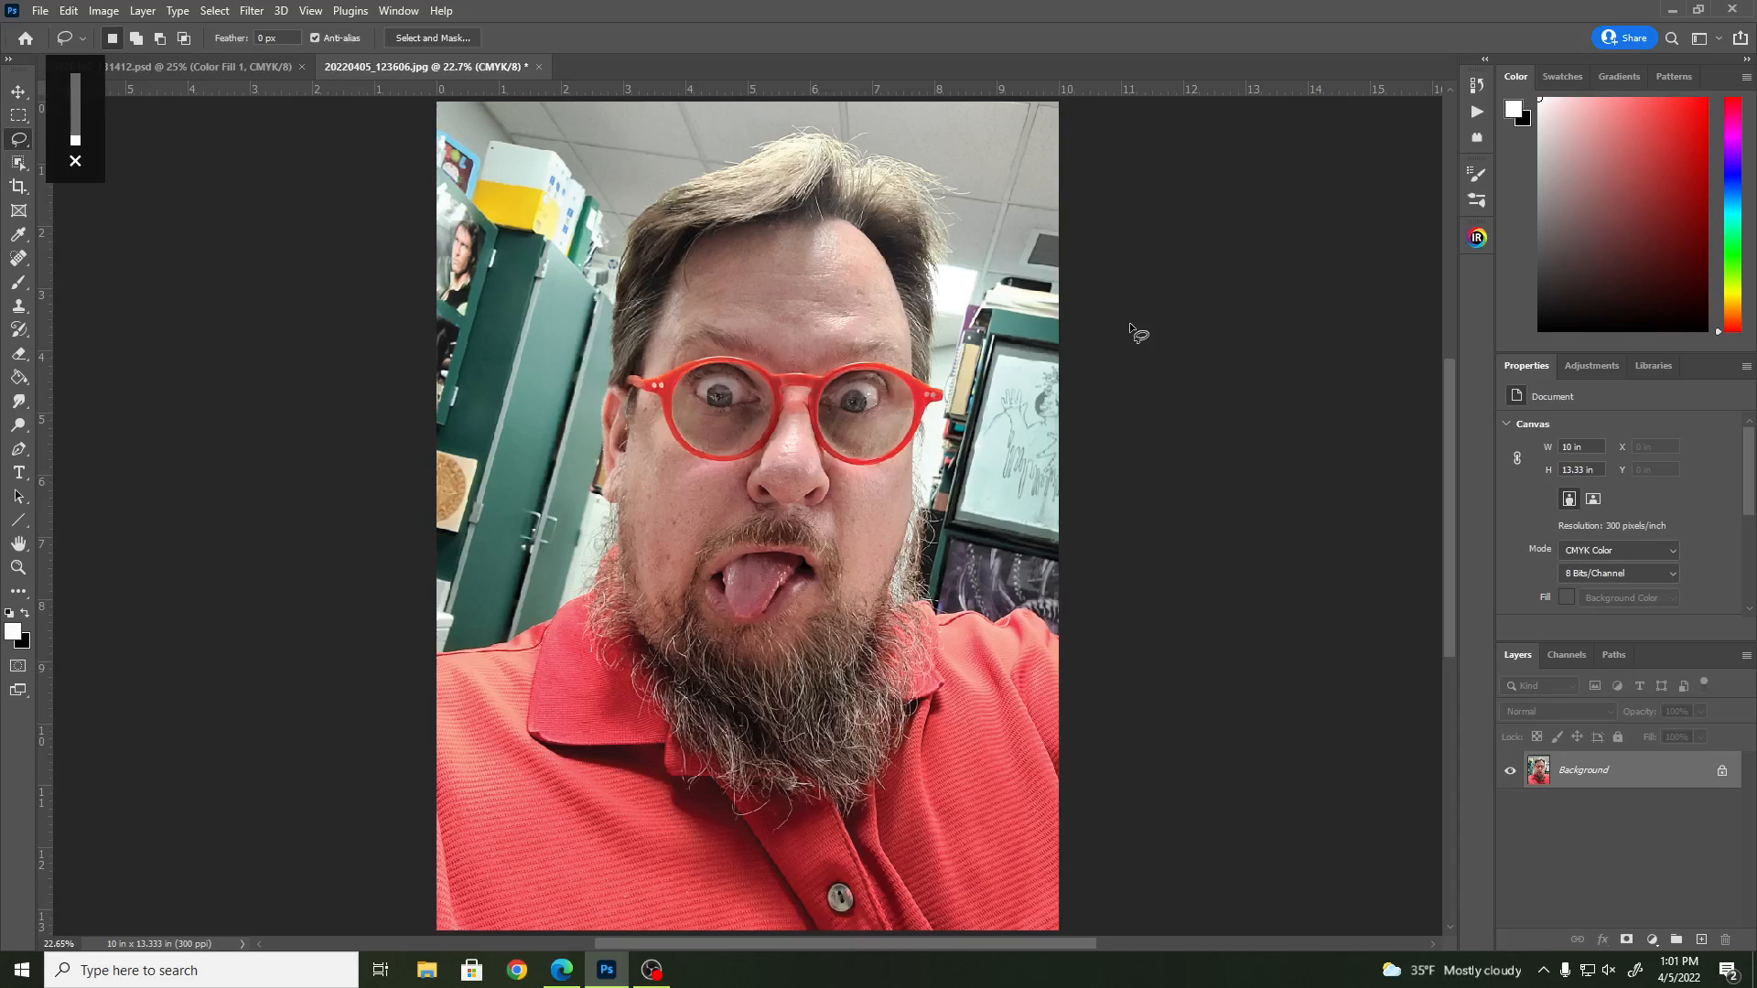
# - Unlock the background layer and mask it to a freehand Lasso selection around the head and beard
pyautogui.click(1722, 773)
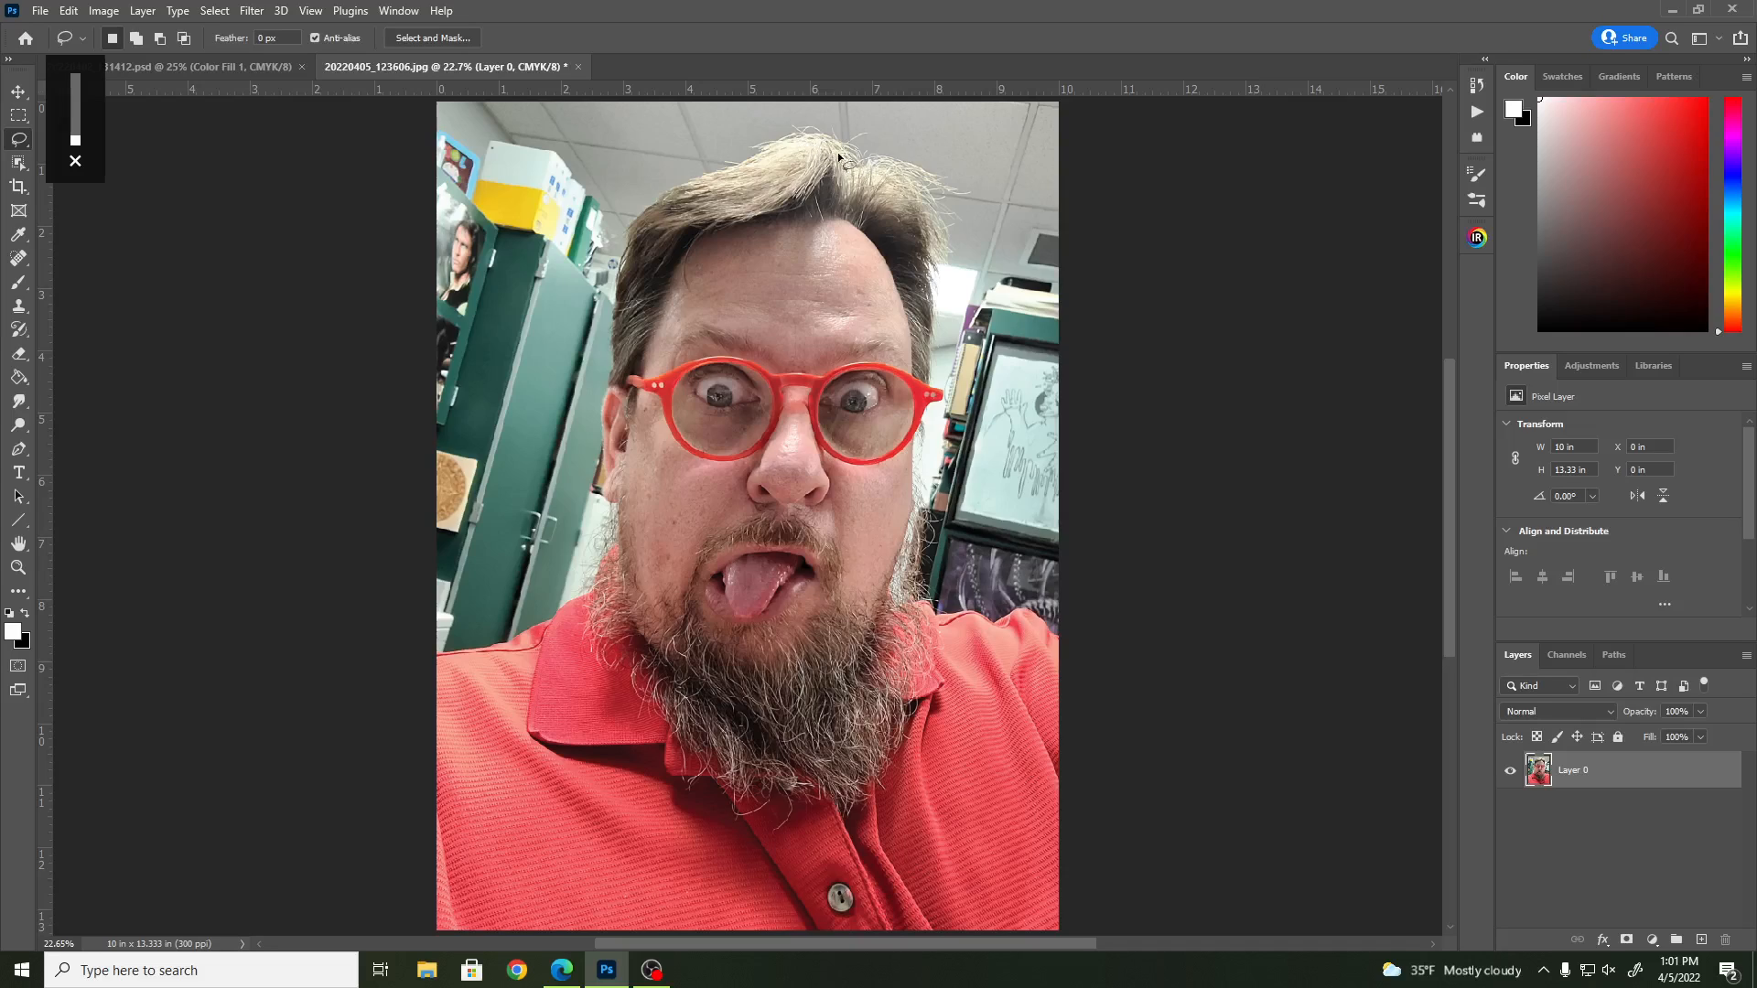
pyautogui.moveTo(821, 143); pyautogui.dragTo(725, 169)
pyautogui.moveTo(632, 239); pyautogui.dragTo(626, 272)
pyautogui.moveTo(611, 350)
pyautogui.mouseDown()
pyautogui.moveTo(598, 426)
pyautogui.moveTo(623, 597)
pyautogui.moveTo(715, 746)
pyautogui.moveTo(804, 769)
pyautogui.moveTo(849, 753)
pyautogui.moveTo(876, 692)
pyautogui.mouseUp()
pyautogui.moveTo(886, 623)
pyautogui.mouseDown()
pyautogui.moveTo(918, 425)
pyautogui.moveTo(943, 396)
pyautogui.moveTo(932, 247)
pyautogui.mouseUp()
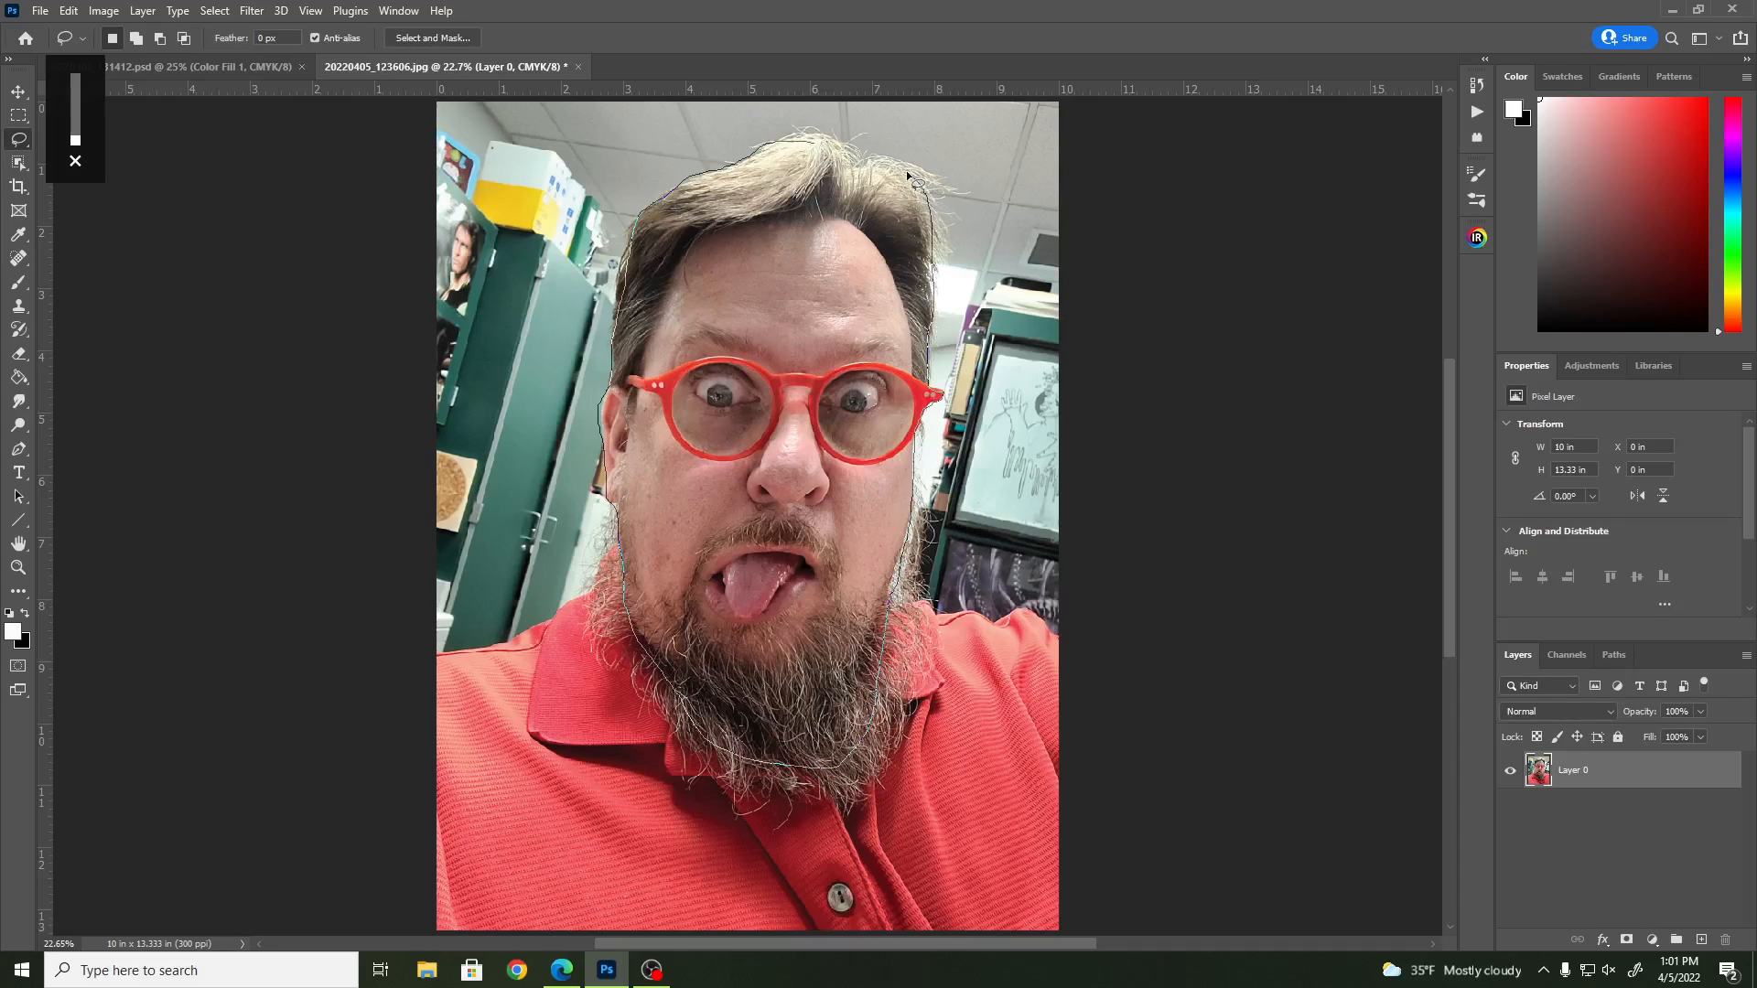
pyautogui.moveTo(844, 155); pyautogui.dragTo(813, 146)
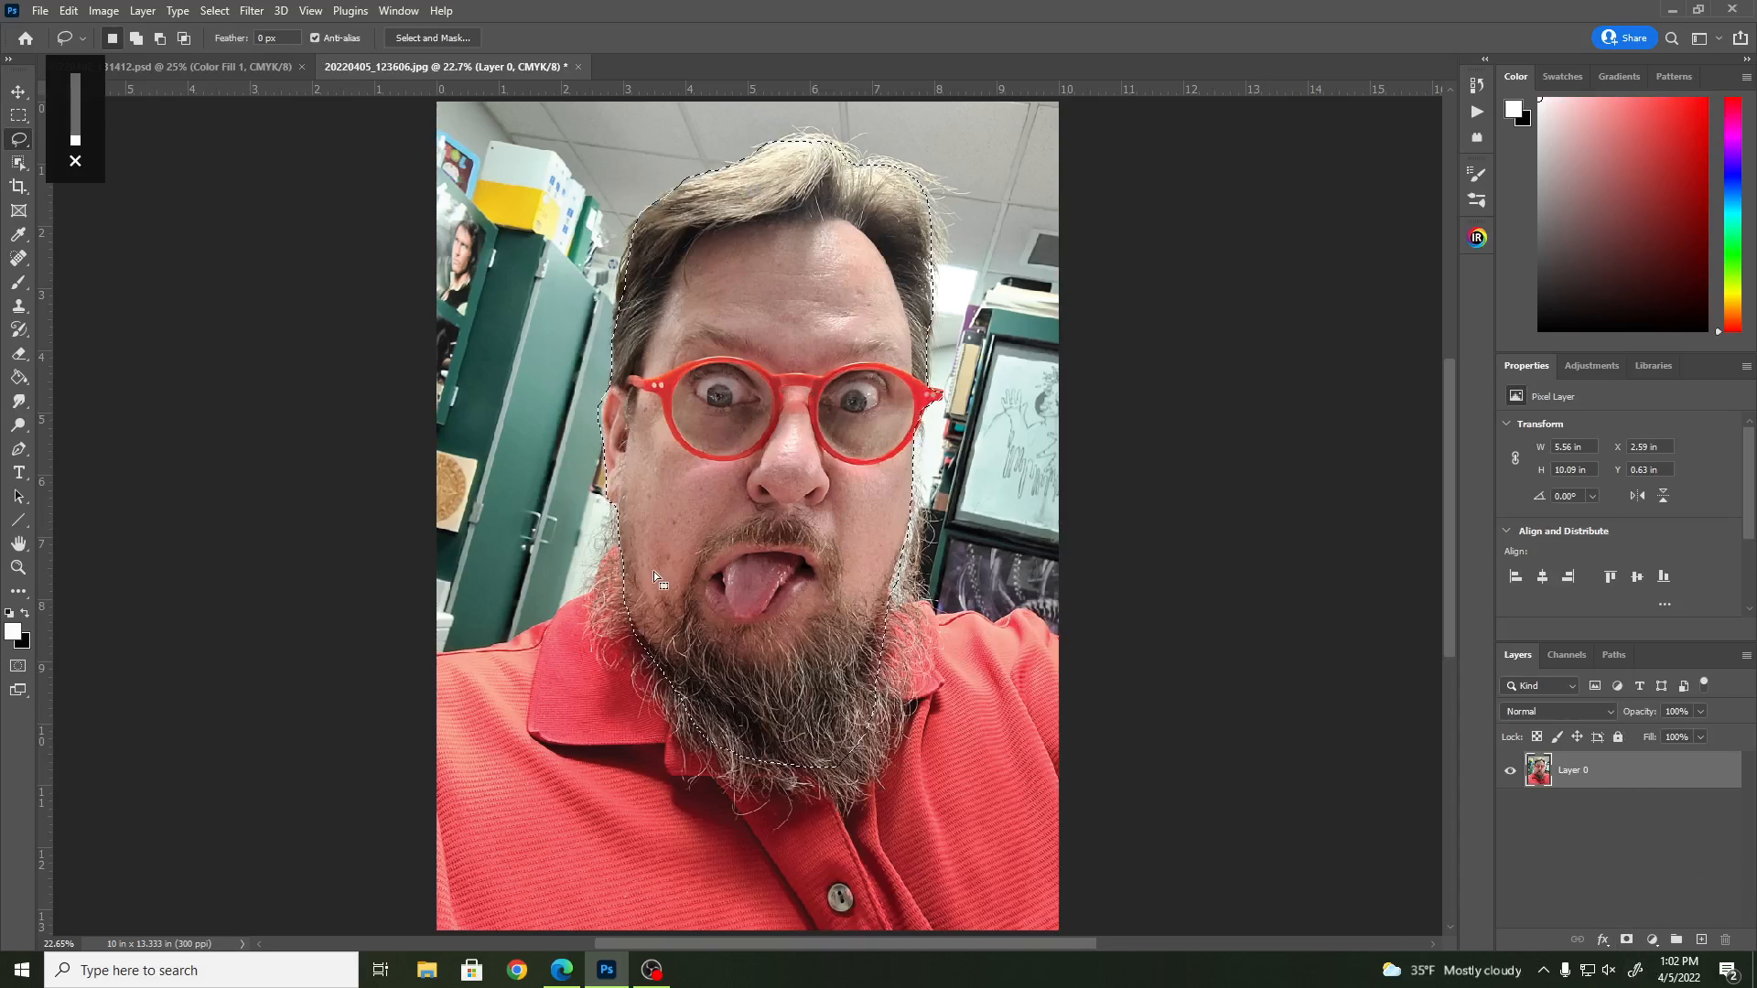
pyautogui.click(1635, 941)
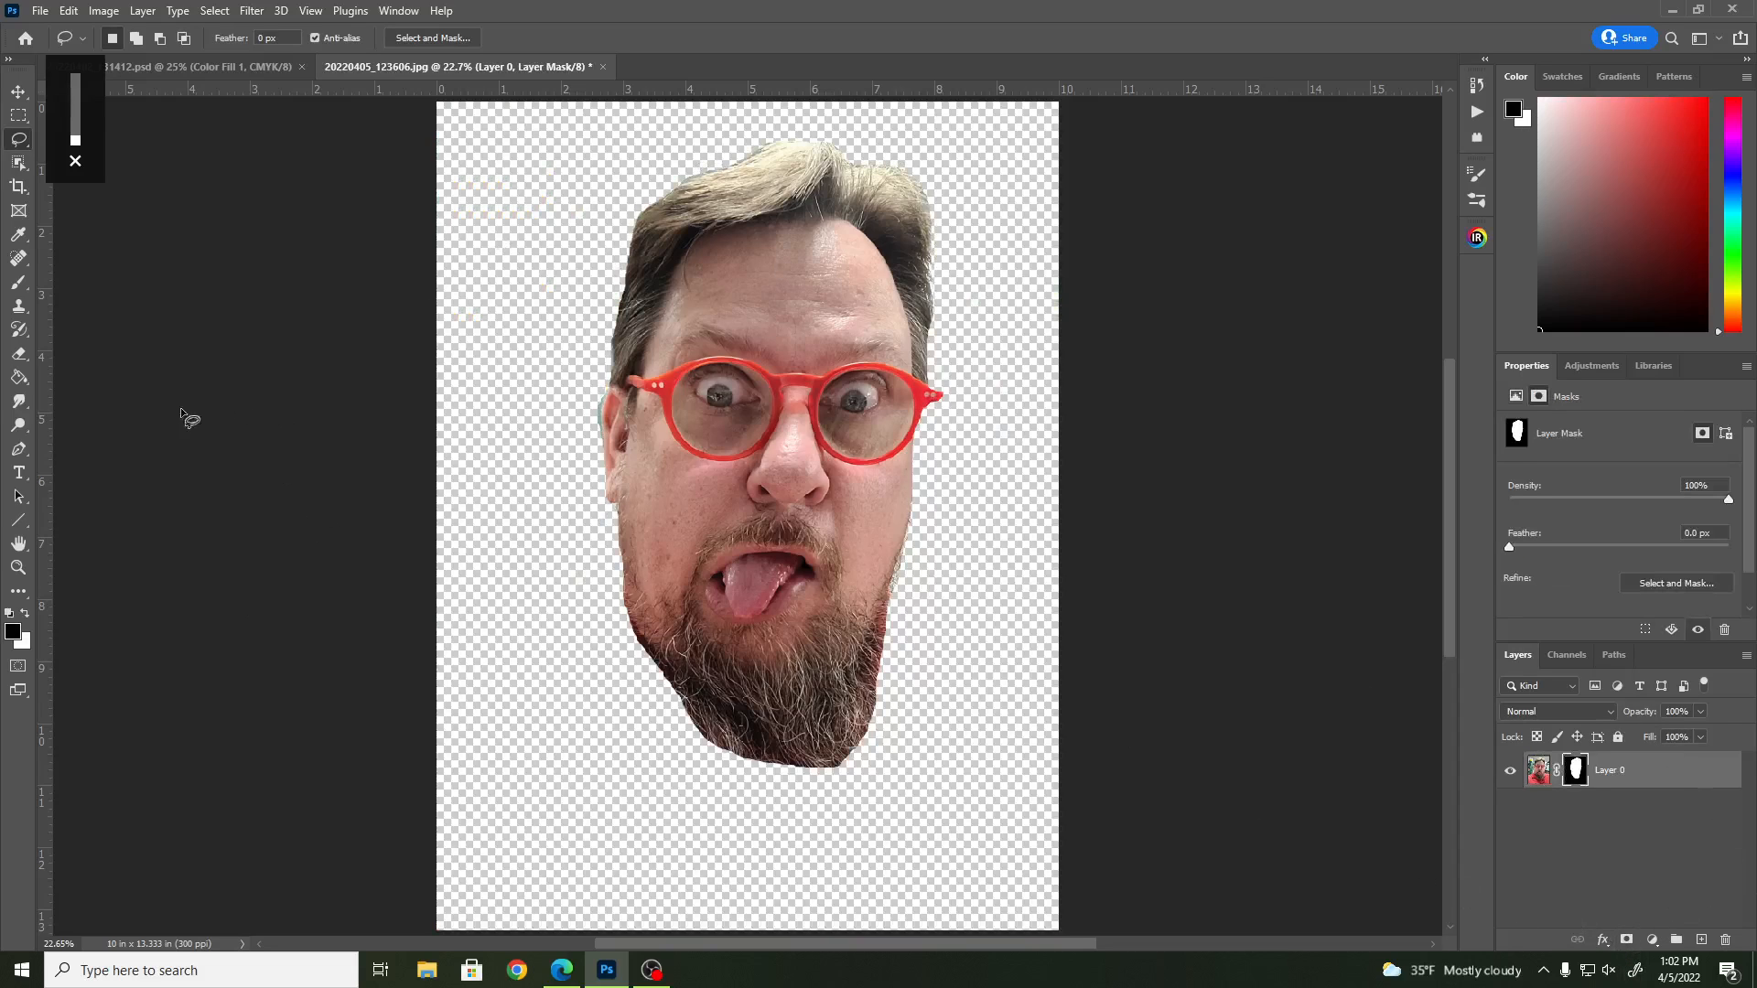
# - Set up the Brush with white foreground for the layer mask, paint a test patch beside the head and undo it
pyautogui.click(18, 282)
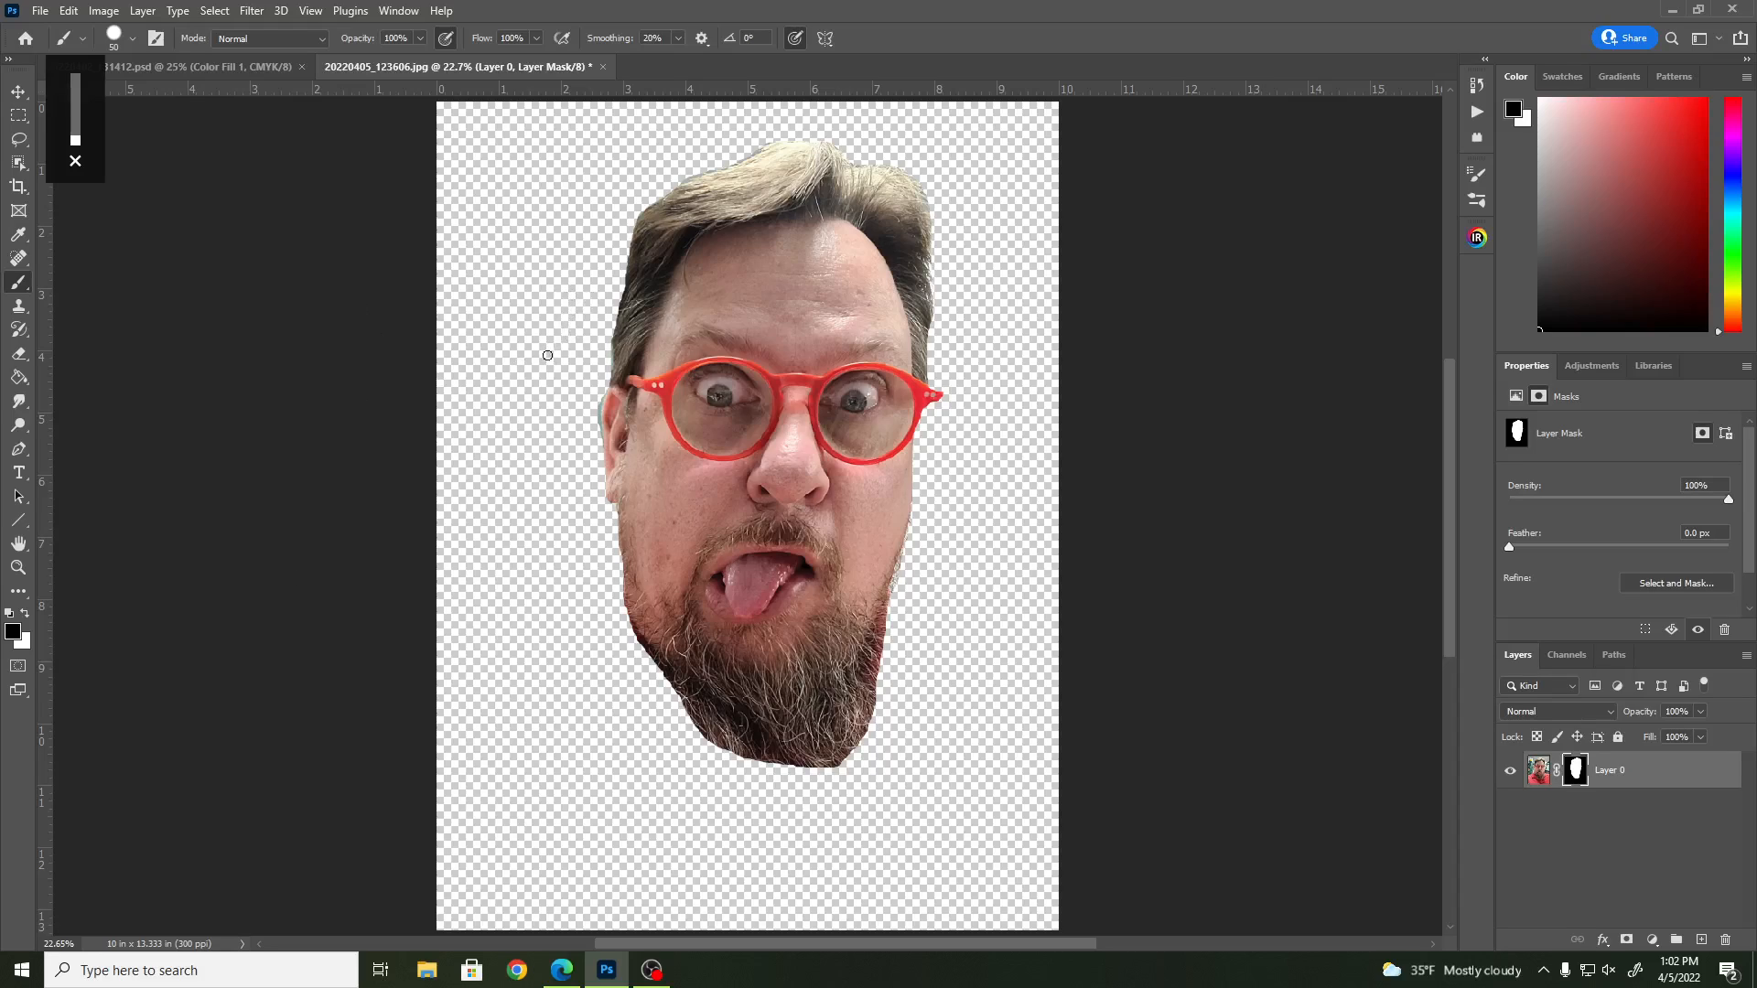
pyautogui.press('x')
pyautogui.moveTo(546, 316)
pyautogui.mouseDown()
pyautogui.moveTo(587, 224)
pyautogui.moveTo(503, 316)
pyautogui.moveTo(558, 352)
pyautogui.moveTo(575, 222)
pyautogui.moveTo(493, 372)
pyautogui.moveTo(562, 313)
pyautogui.mouseUp()
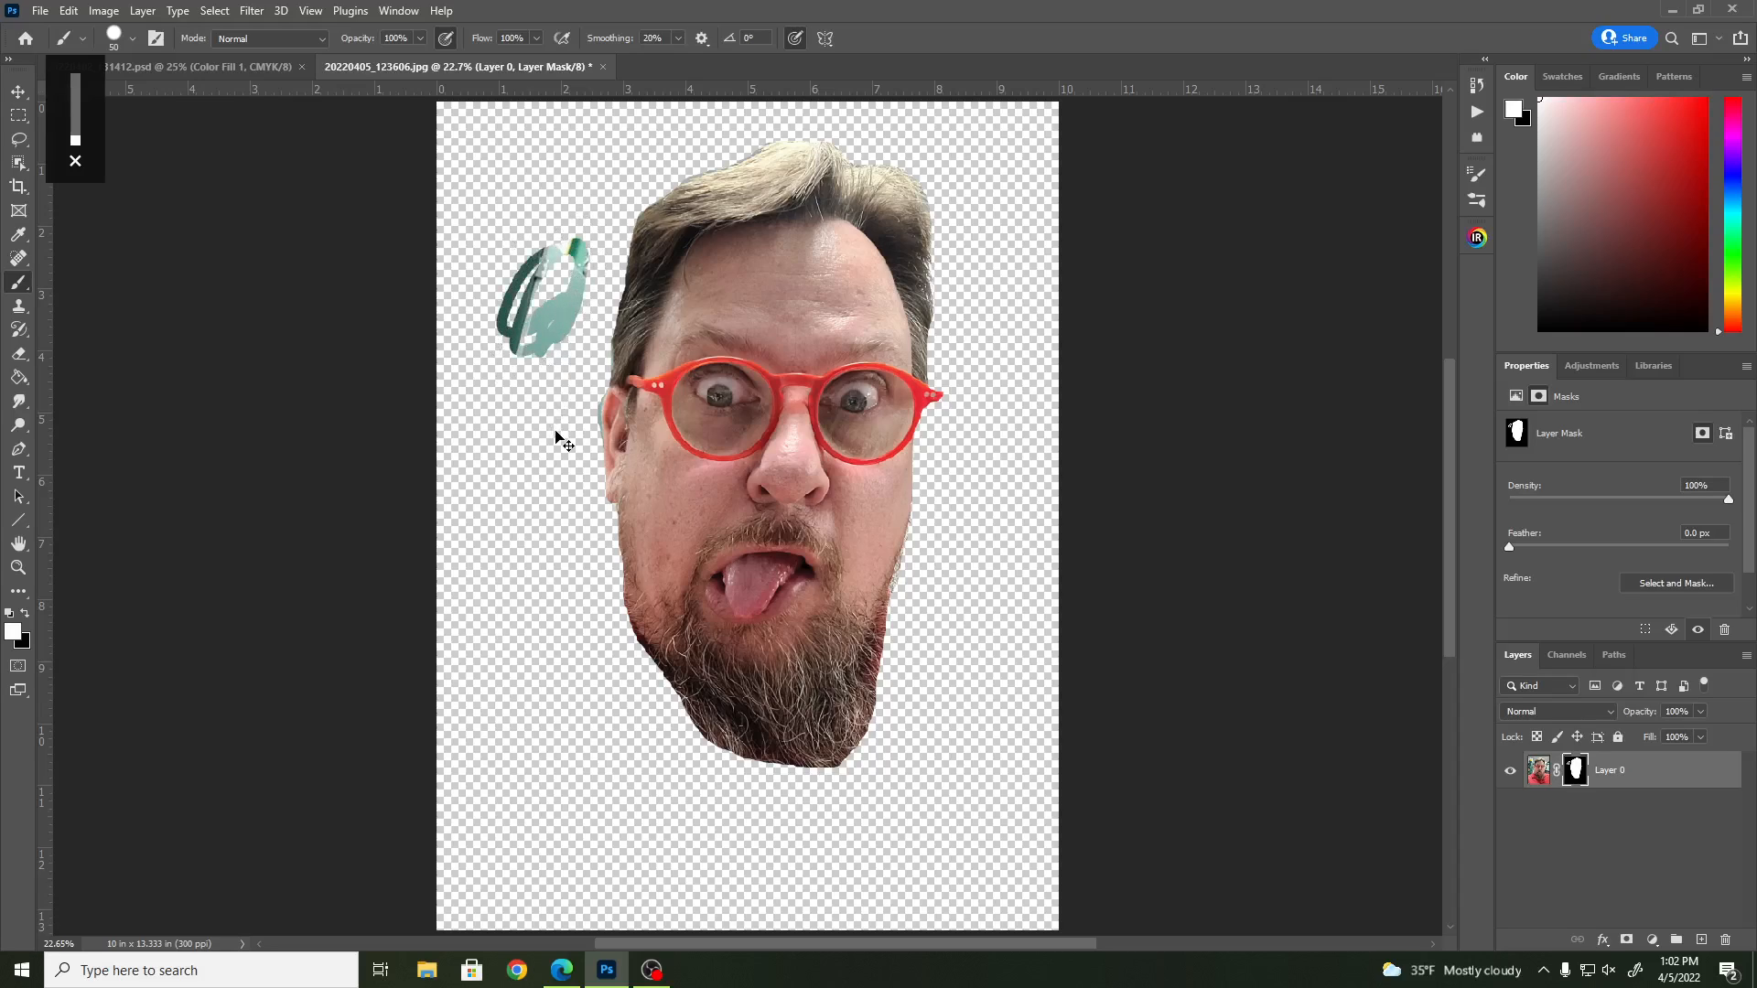
pyautogui.hotkey('ctrl', 'z')
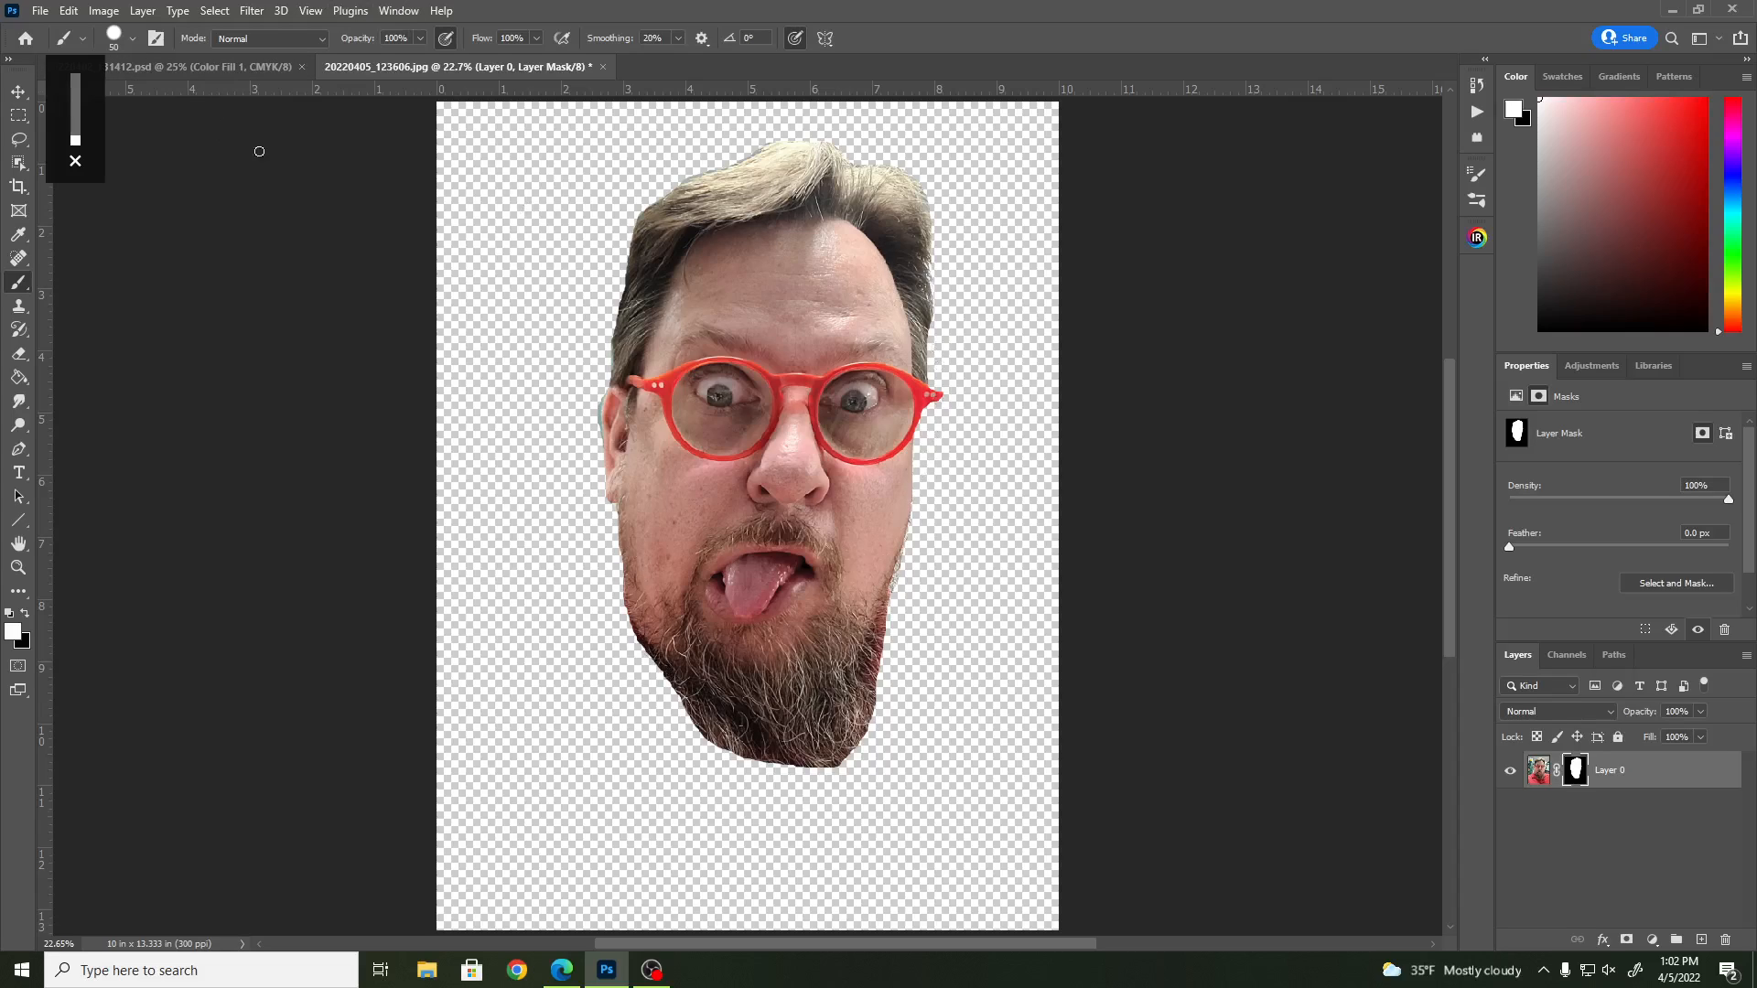
# - Set the brush hardness to 80% and enlarge the brush to 125 px
pyautogui.click(134, 40)
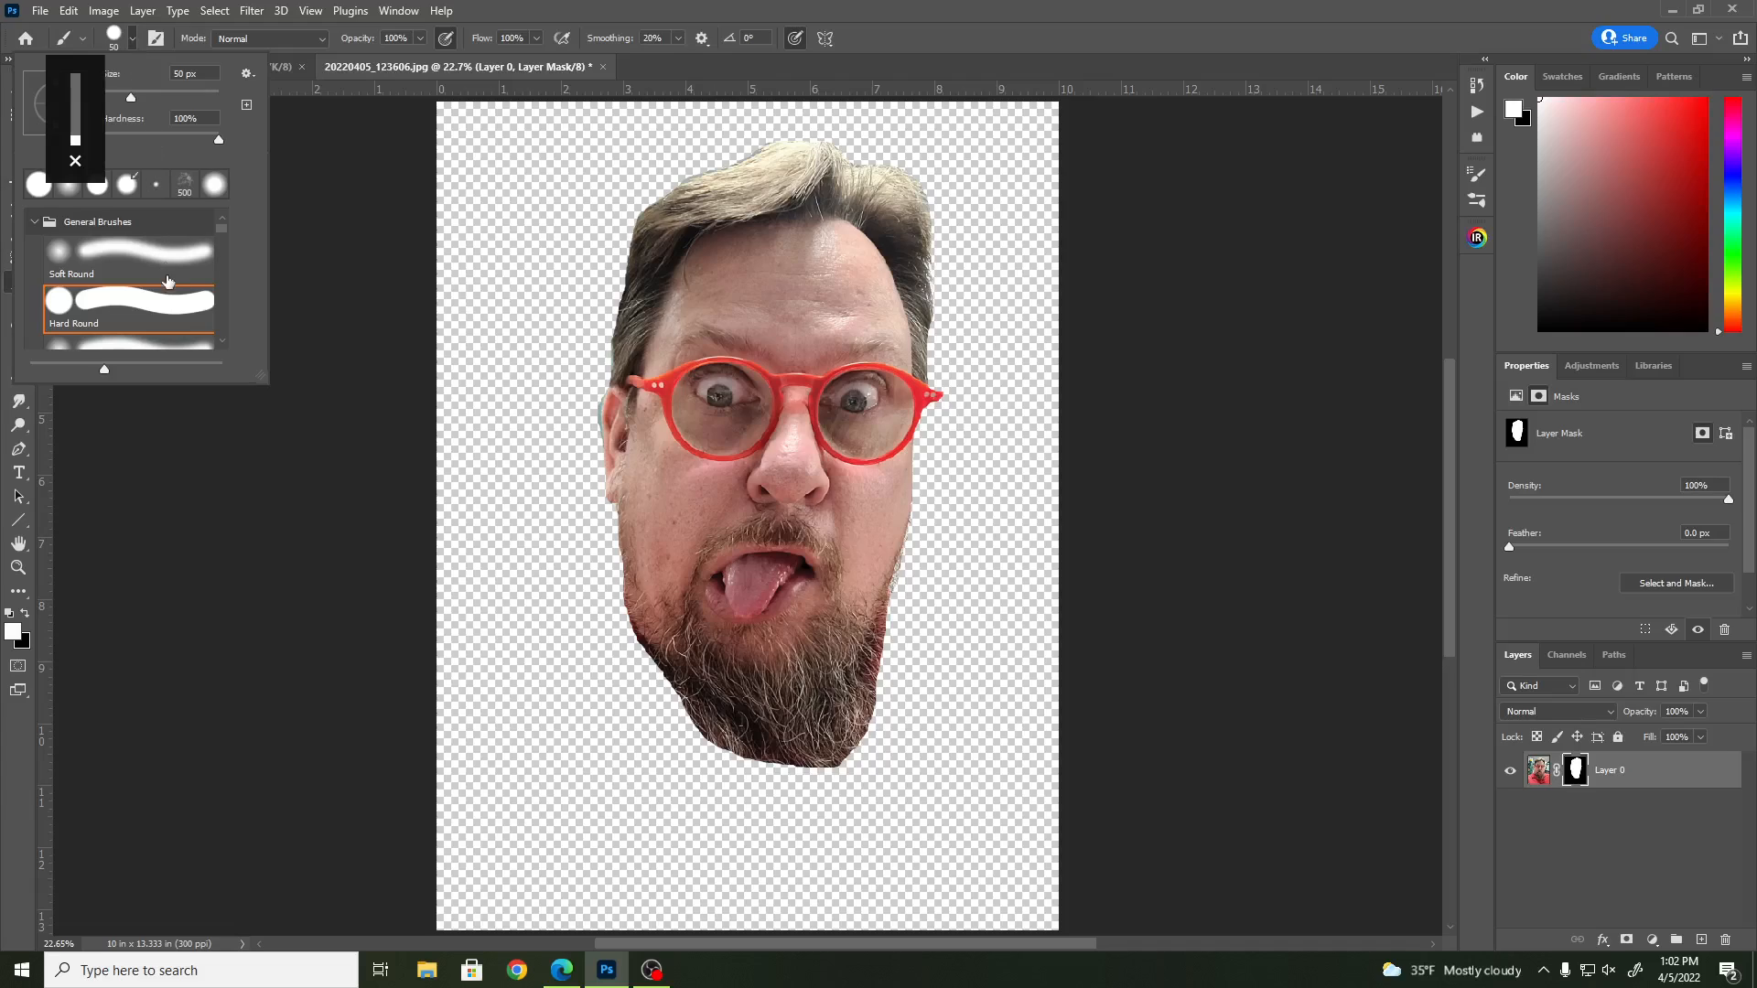
pyautogui.moveTo(216, 139); pyautogui.dragTo(195, 140)
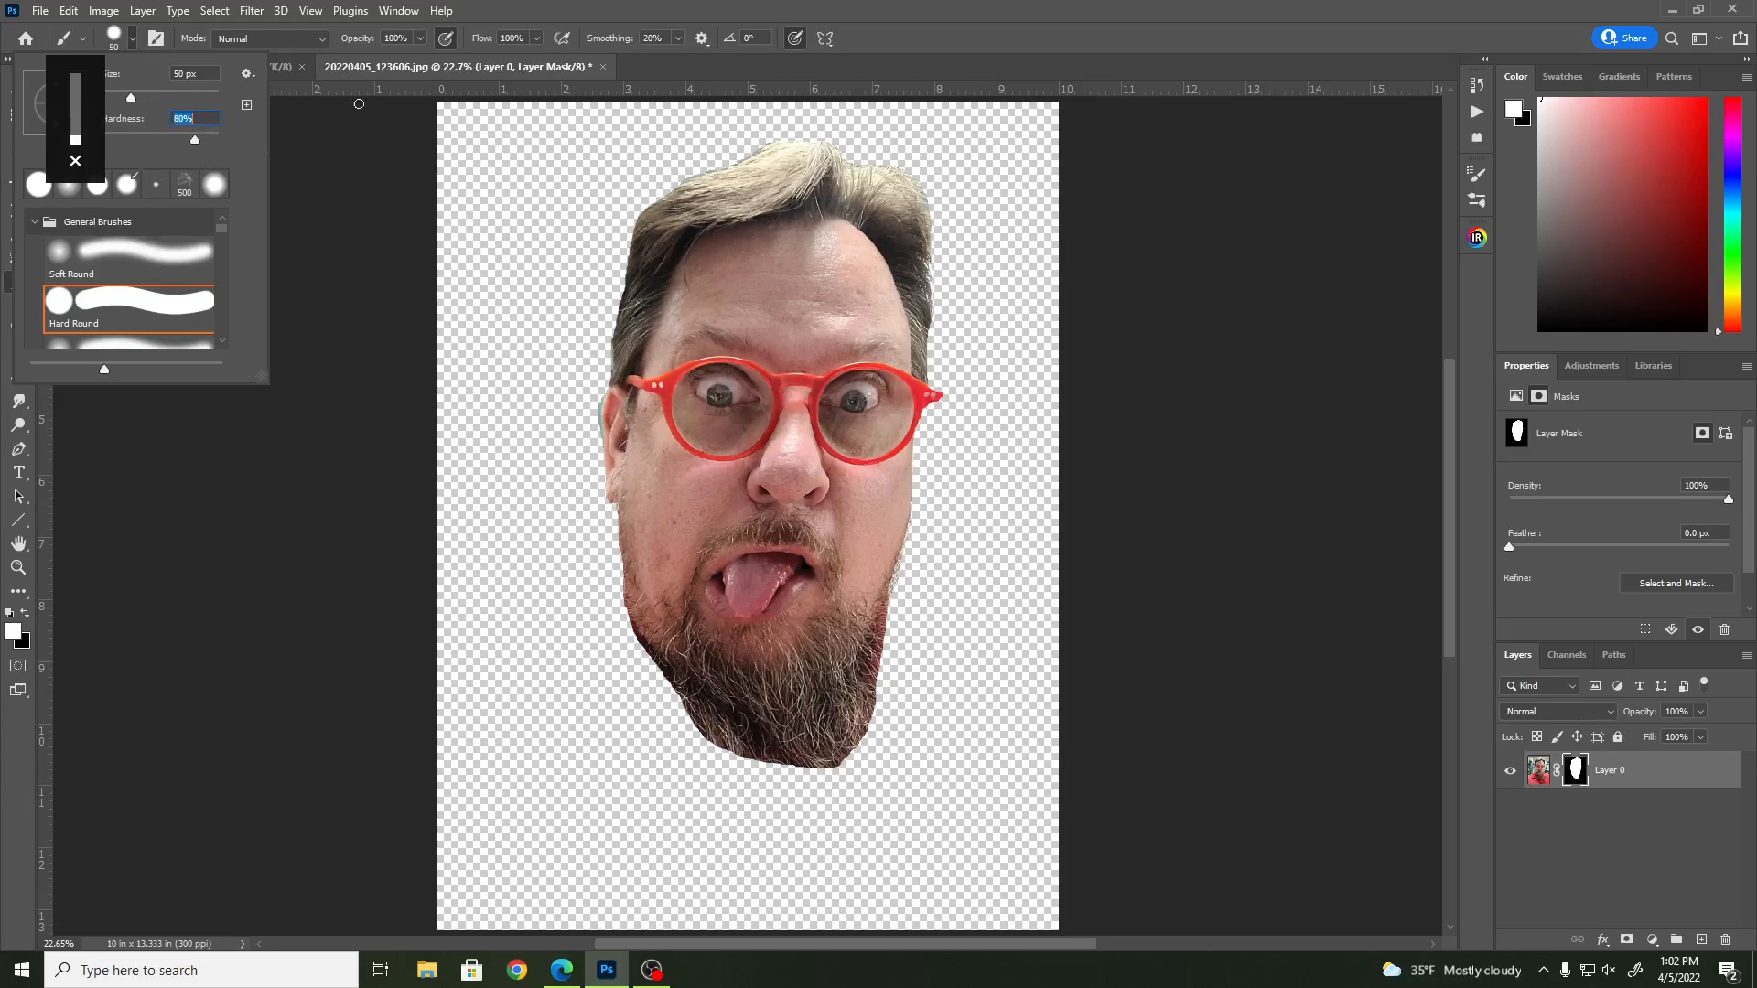
pyautogui.click(844, 19)
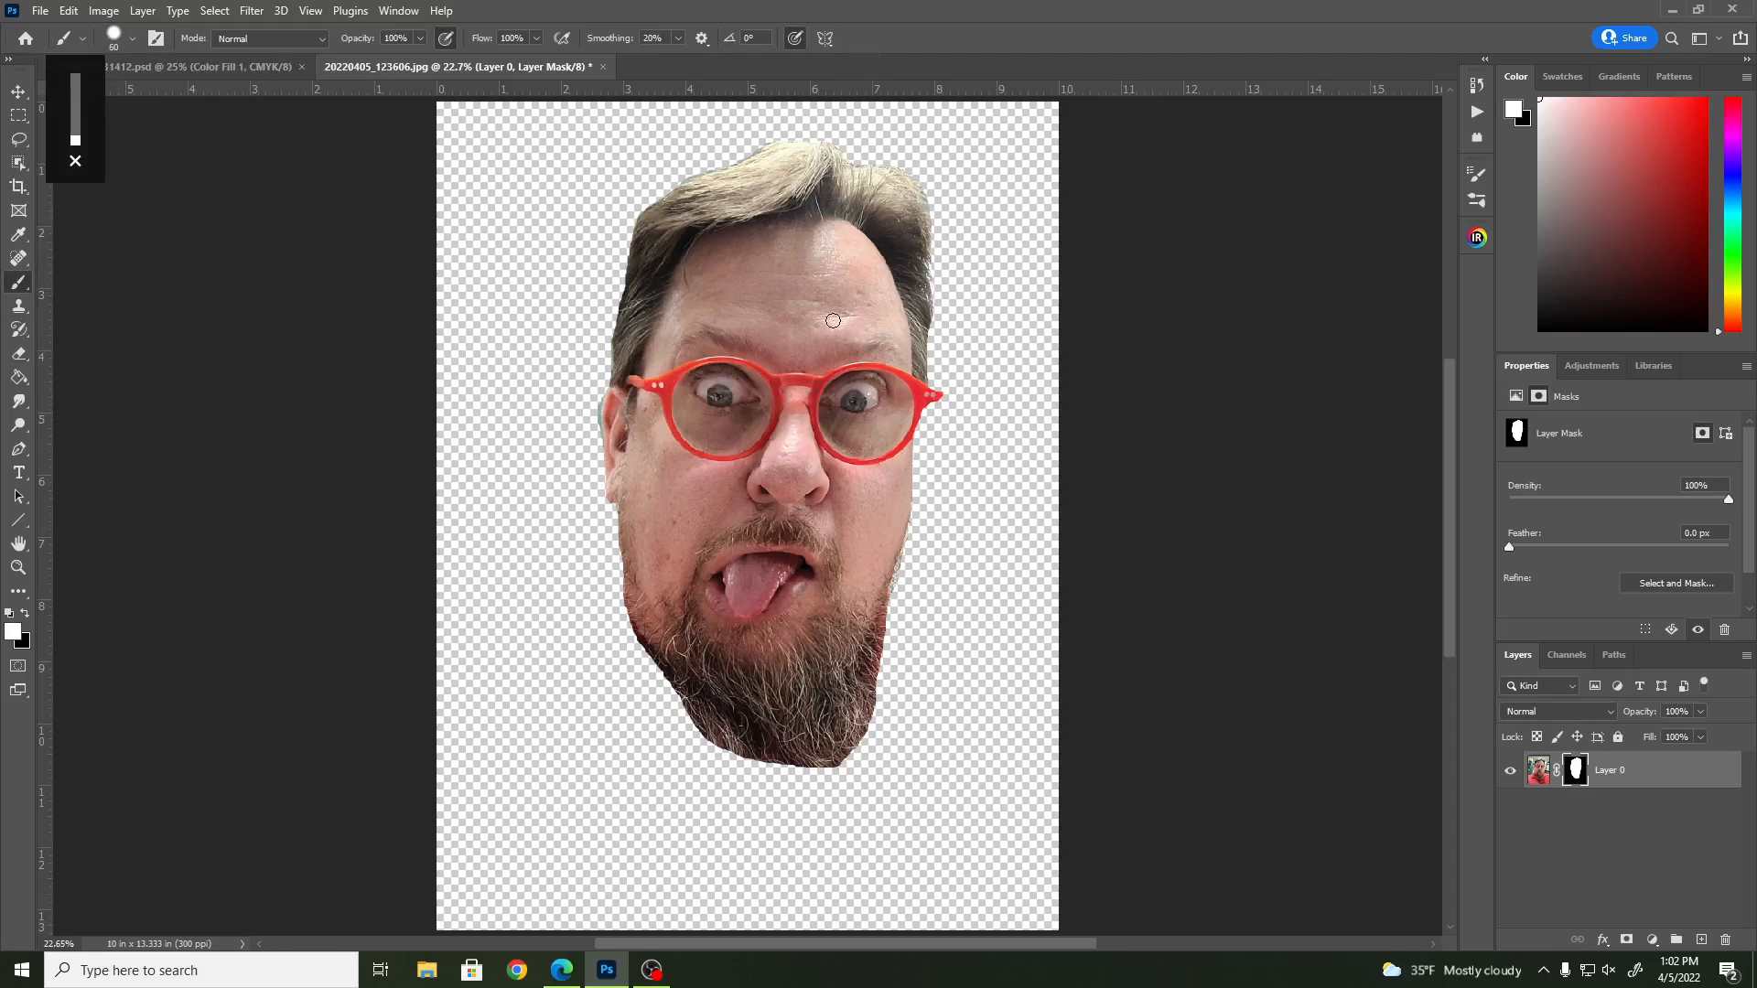
pyautogui.press(']')
pyautogui.press(']')
pyautogui.press(']')
pyautogui.press(']')
pyautogui.press(']')
# - Refine the layer mask by painting white and black along the edges of the hair, ear and beard
pyautogui.moveTo(632, 300)
pyautogui.mouseDown()
pyautogui.moveTo(619, 384)
pyautogui.moveTo(647, 249)
pyautogui.moveTo(689, 256)
pyautogui.mouseUp()
pyautogui.moveTo(632, 578)
pyautogui.mouseDown()
pyautogui.moveTo(638, 625)
pyautogui.moveTo(713, 732)
pyautogui.moveTo(764, 759)
pyautogui.moveTo(847, 764)
pyautogui.moveTo(915, 322)
pyautogui.moveTo(915, 388)
pyautogui.moveTo(917, 252)
pyautogui.mouseUp()
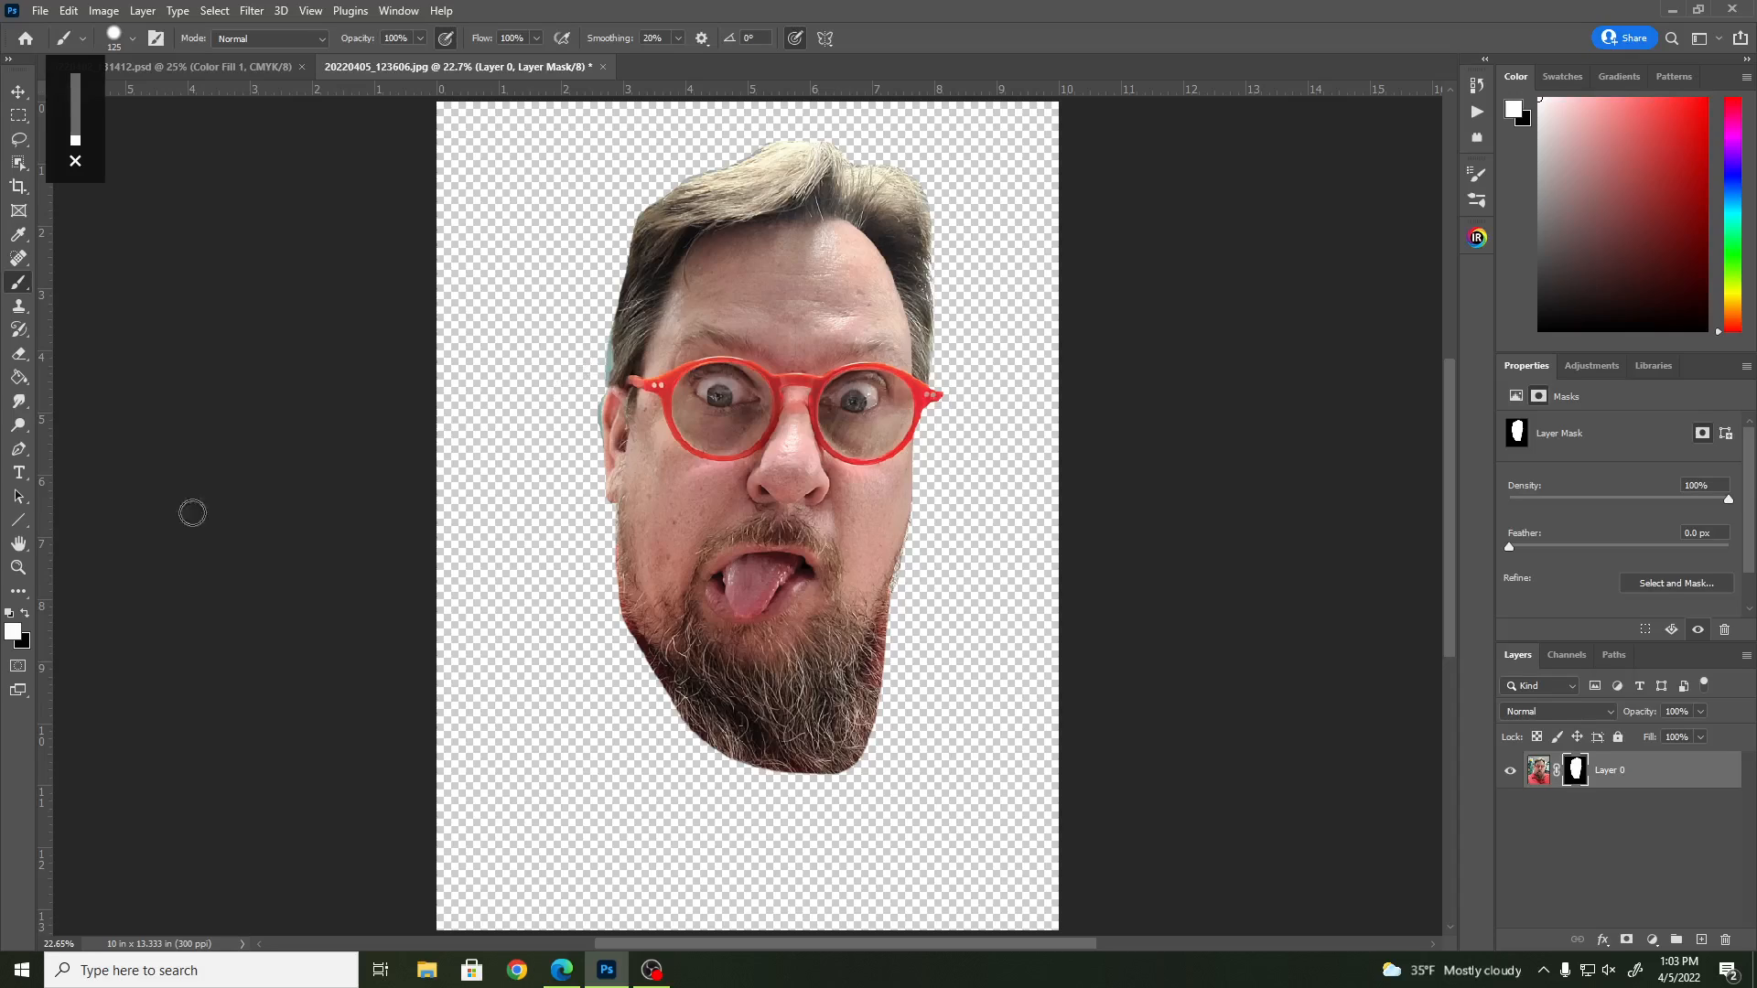
pyautogui.press('x')
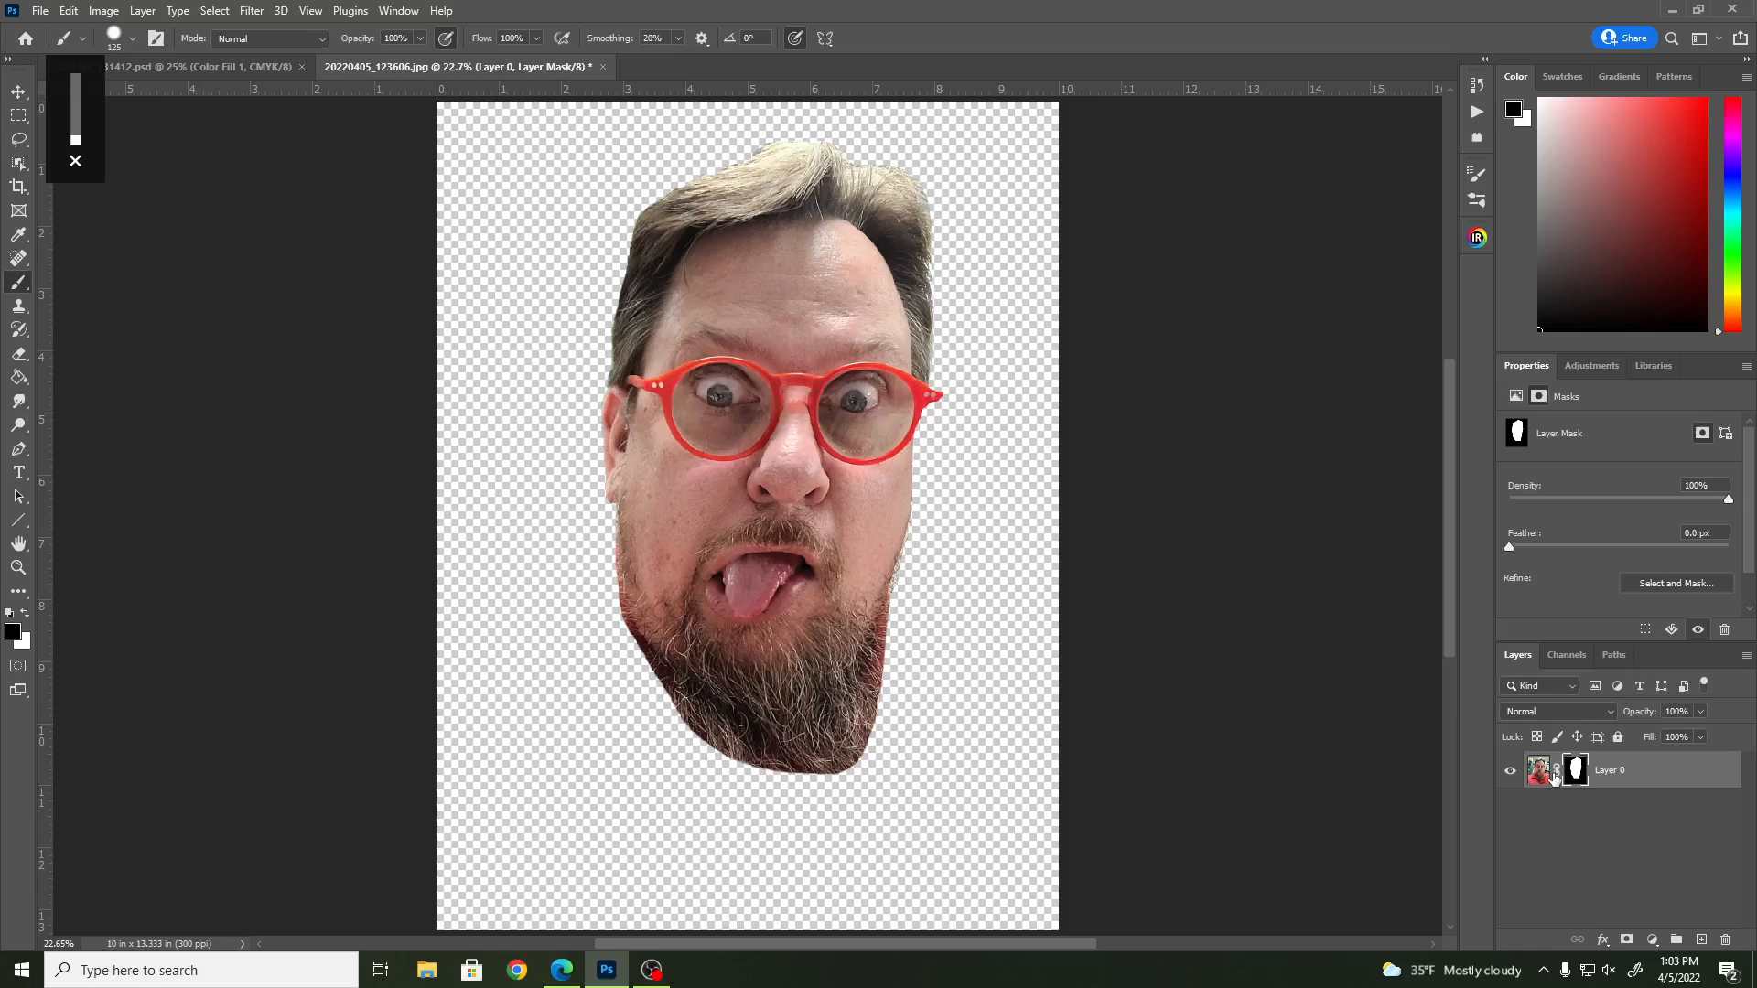
# - Convert the masked head layer to a smart object and rasterize it
pyautogui.rightClick(1658, 777)
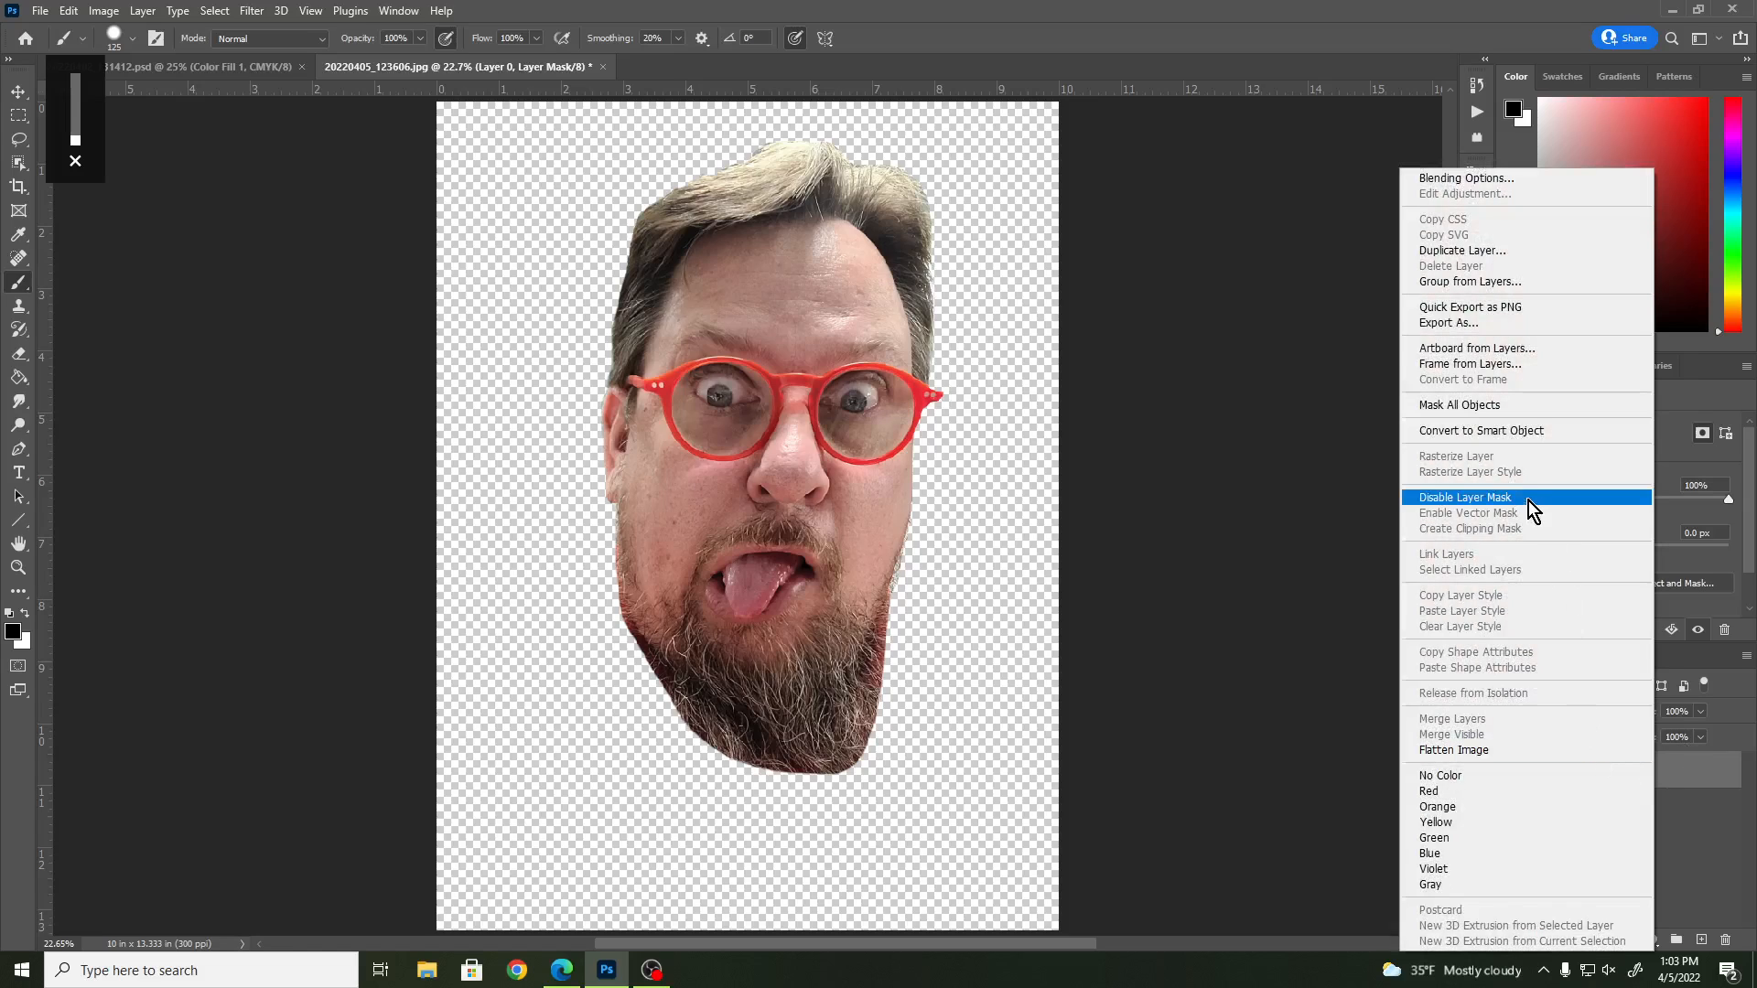
pyautogui.click(1507, 430)
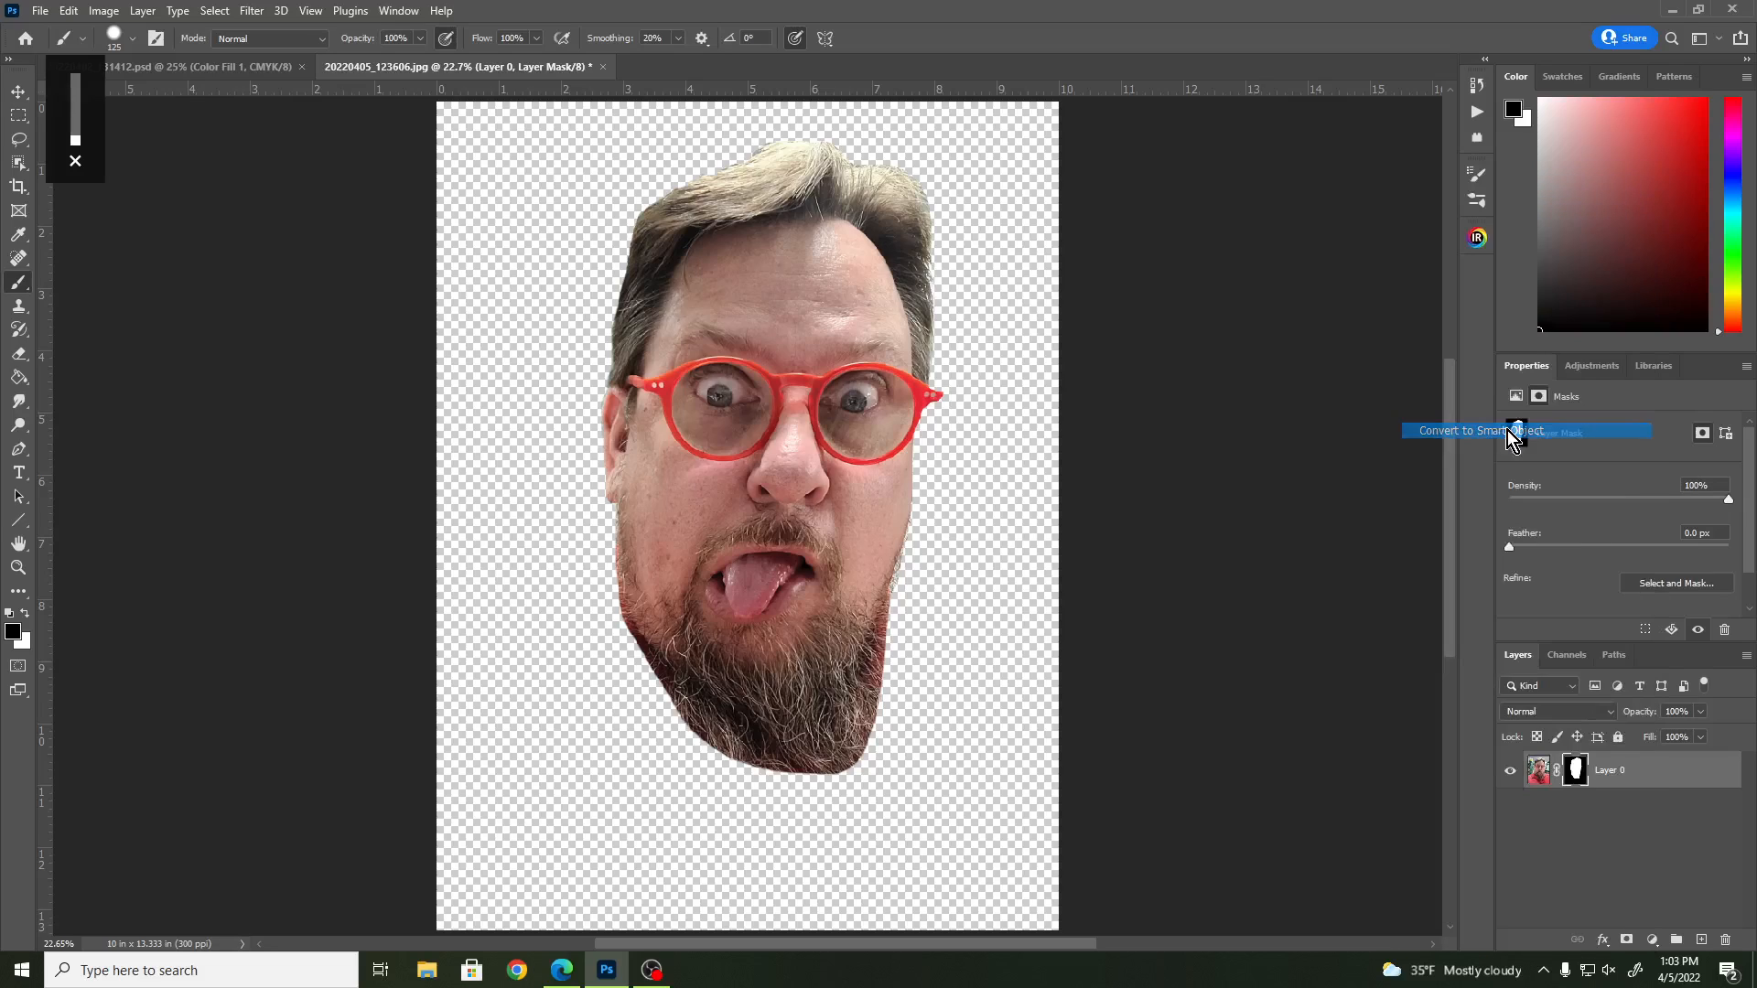
pyautogui.rightClick(1640, 772)
pyautogui.click(1459, 497)
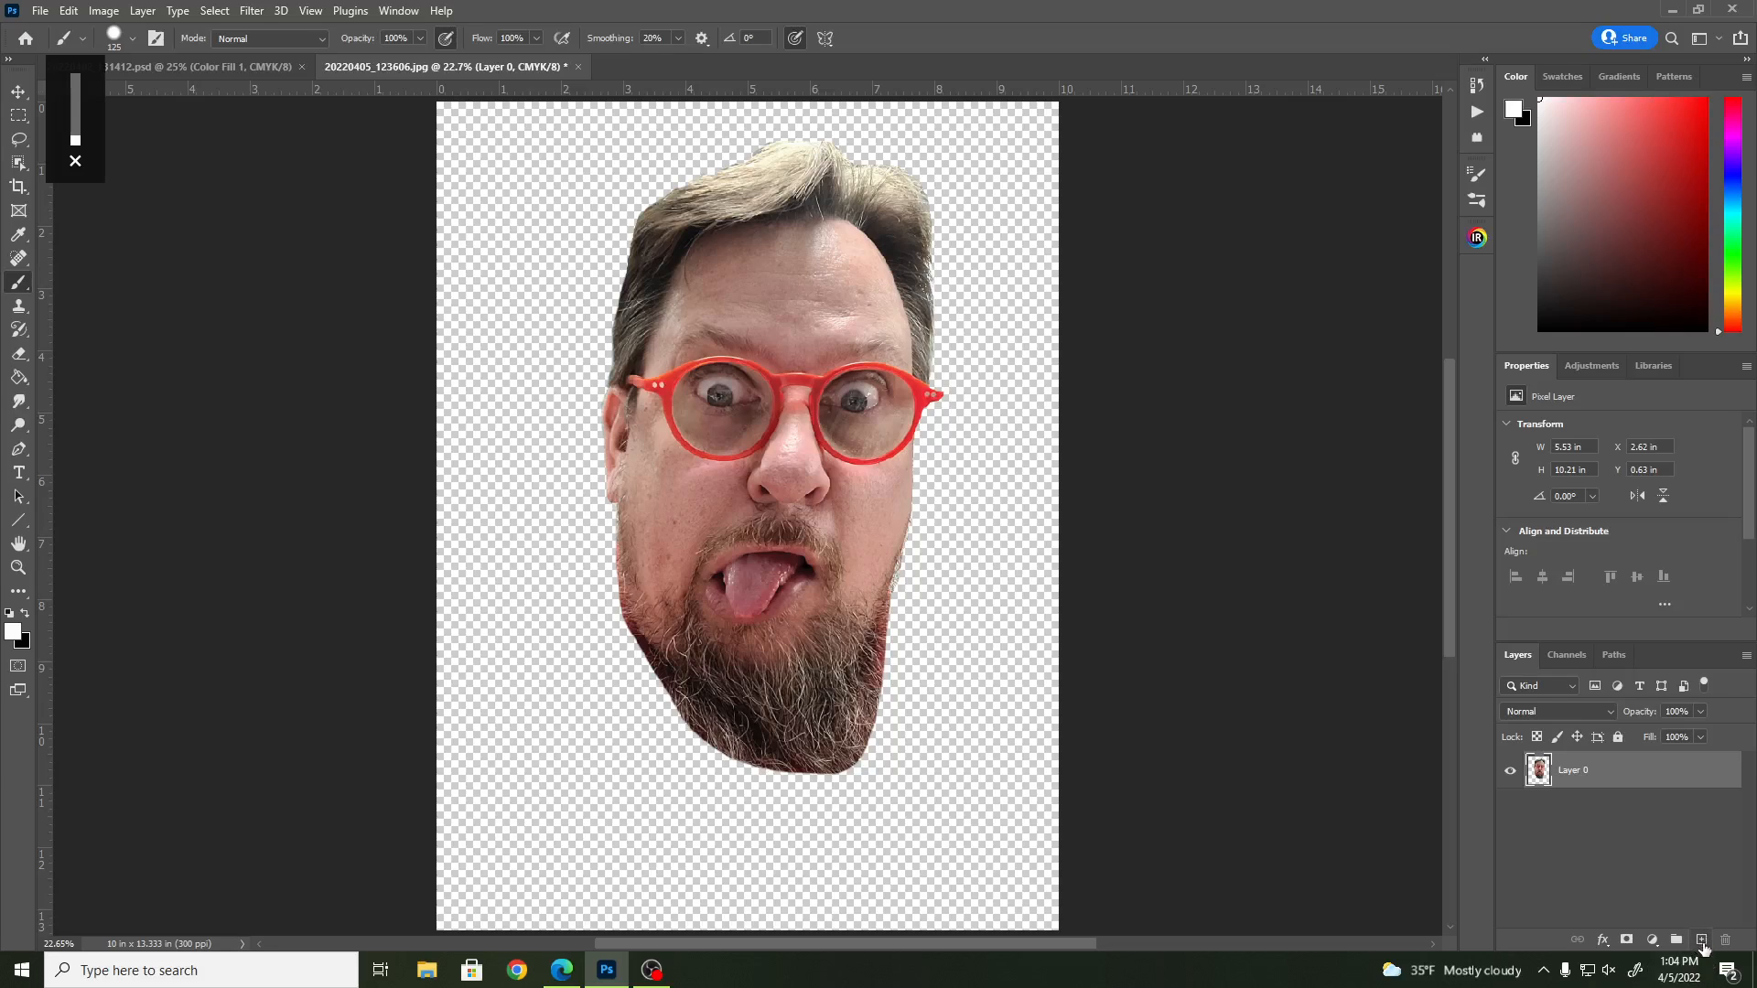
# - Add a new layer beneath the head and fill it with gray #9a9999
pyautogui.keyDown('ctrl'); pyautogui.click(1703, 943); pyautogui.keyUp('ctrl')
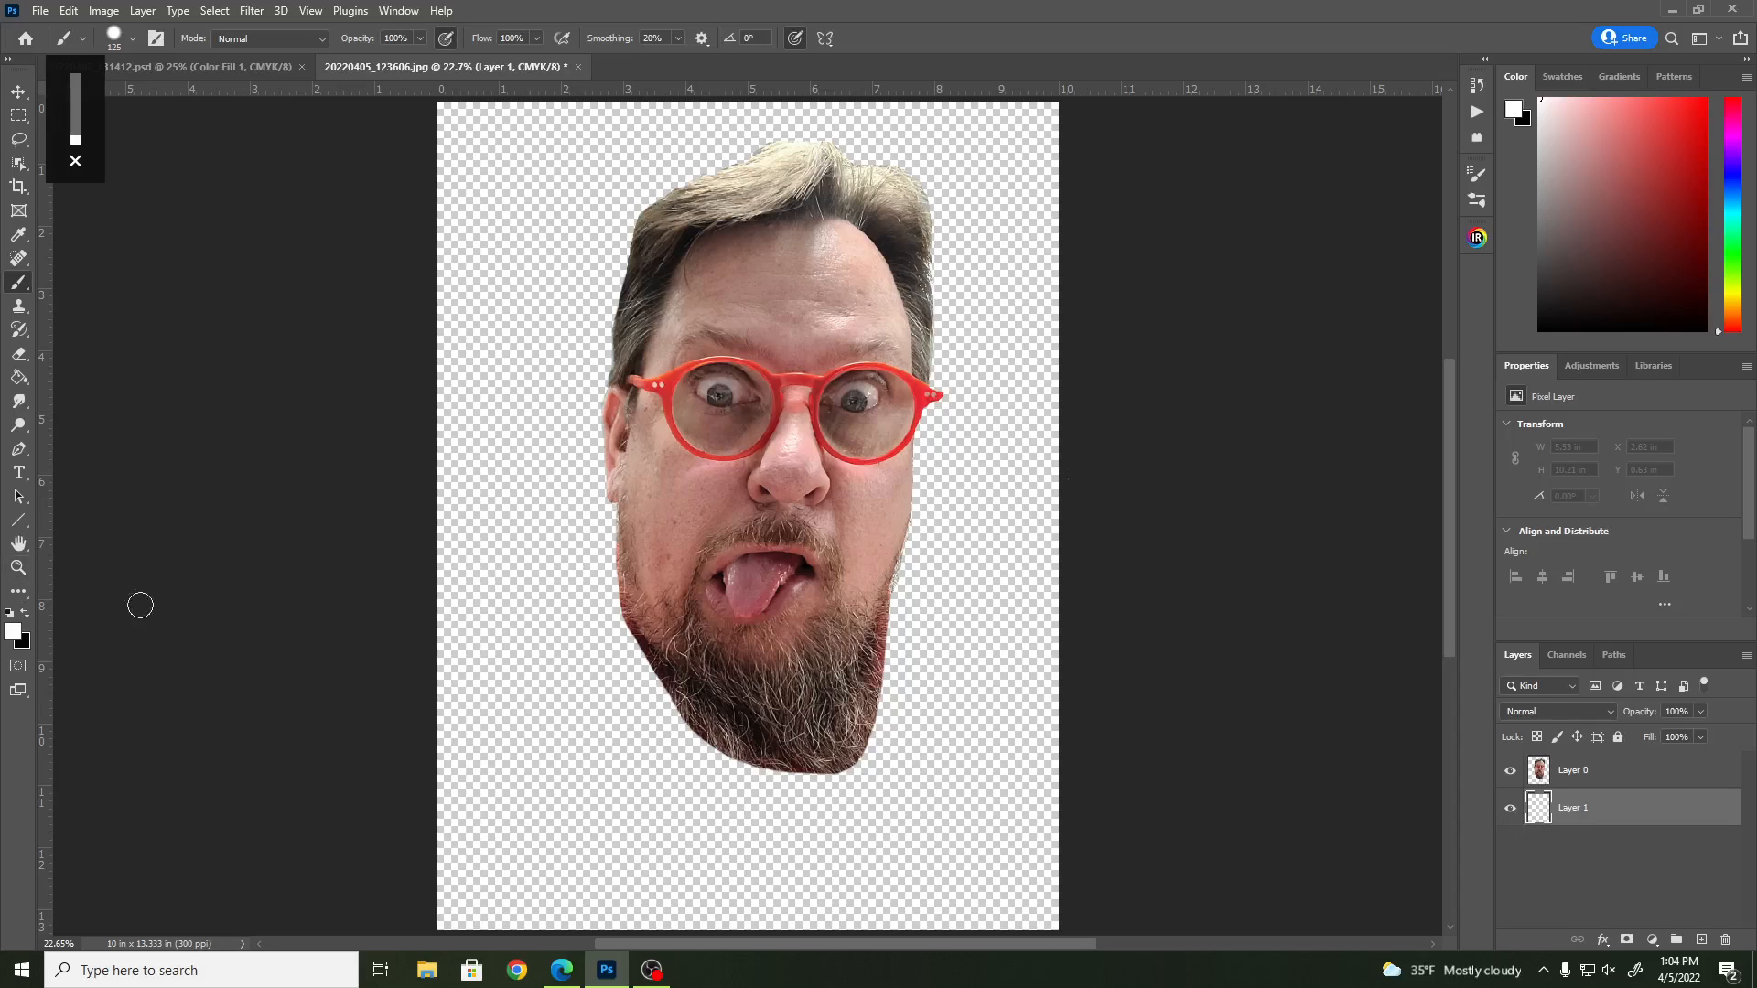
pyautogui.click(11, 631)
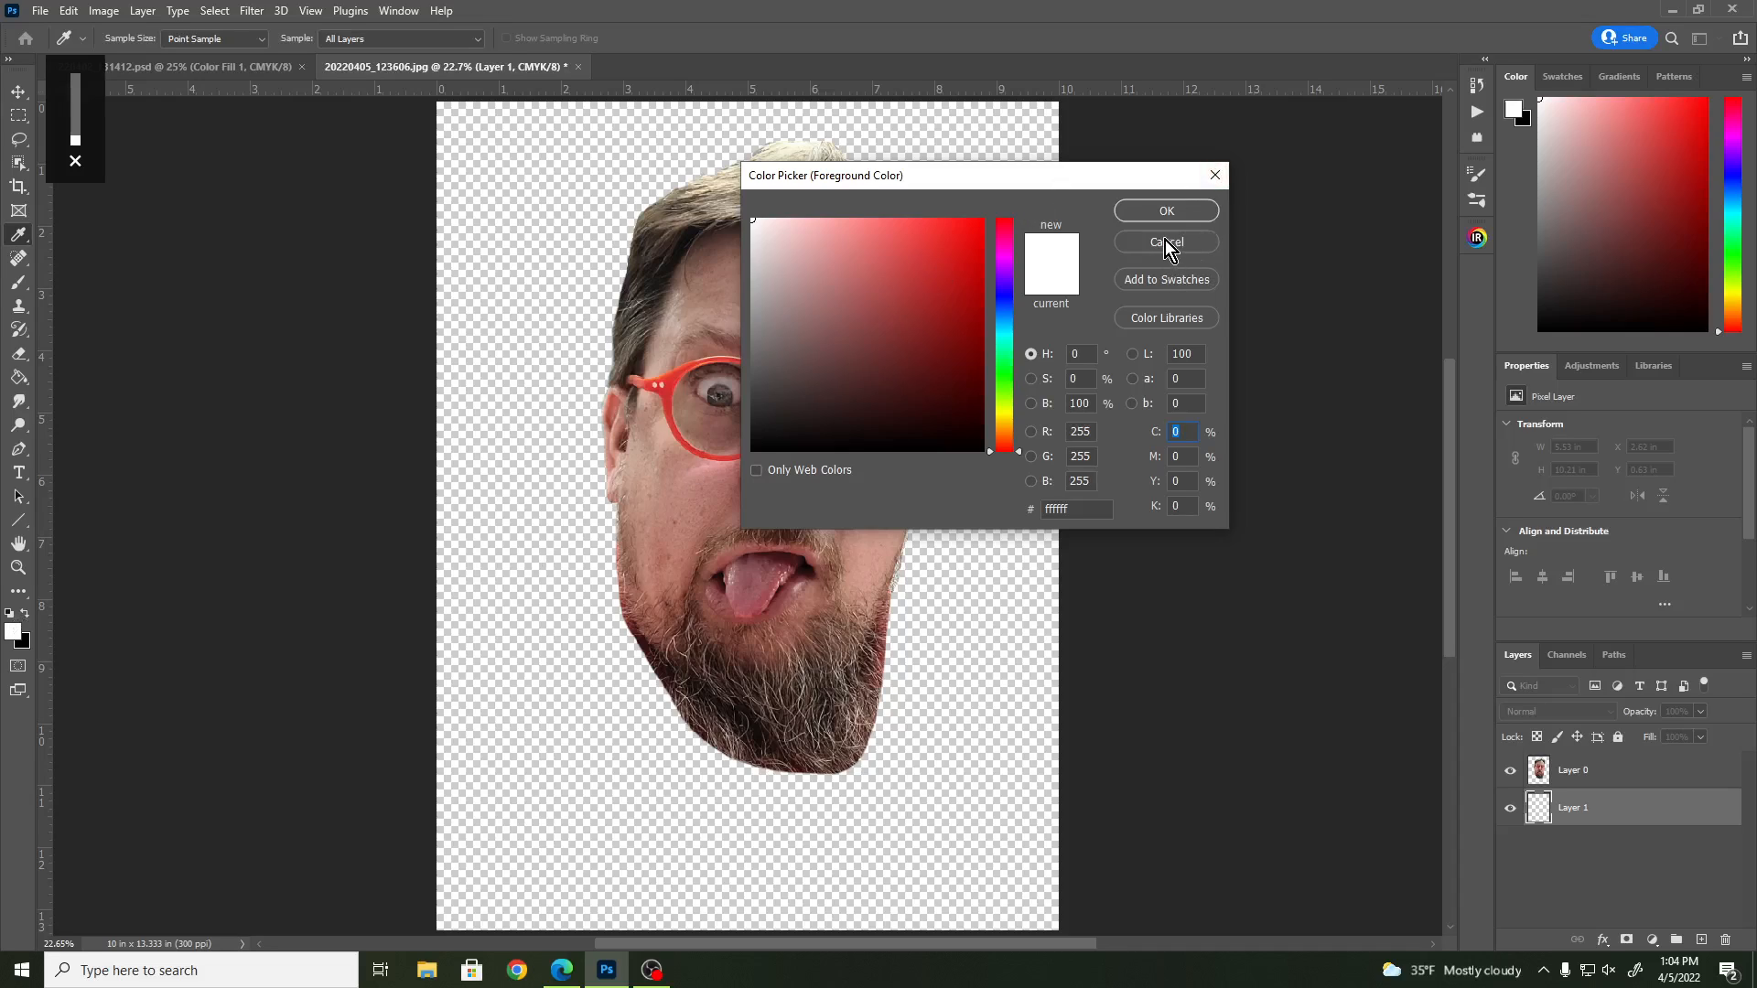
pyautogui.moveTo(764, 317); pyautogui.dragTo(753, 310)
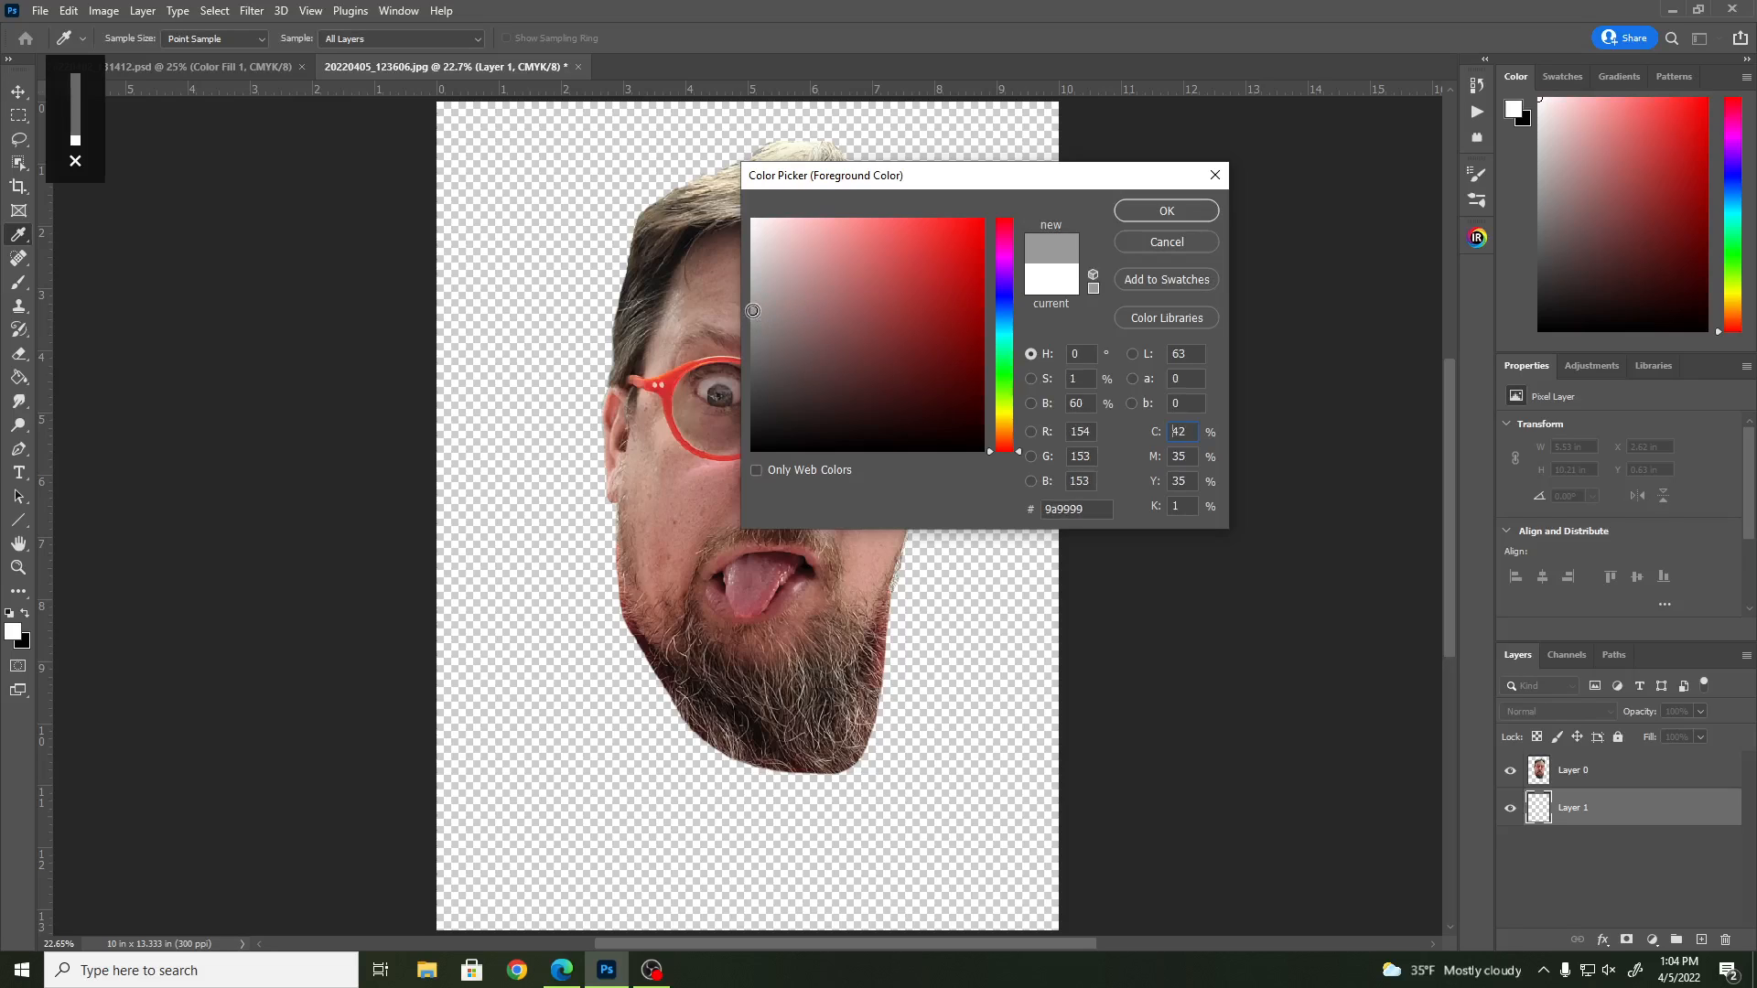
pyautogui.click(1160, 210)
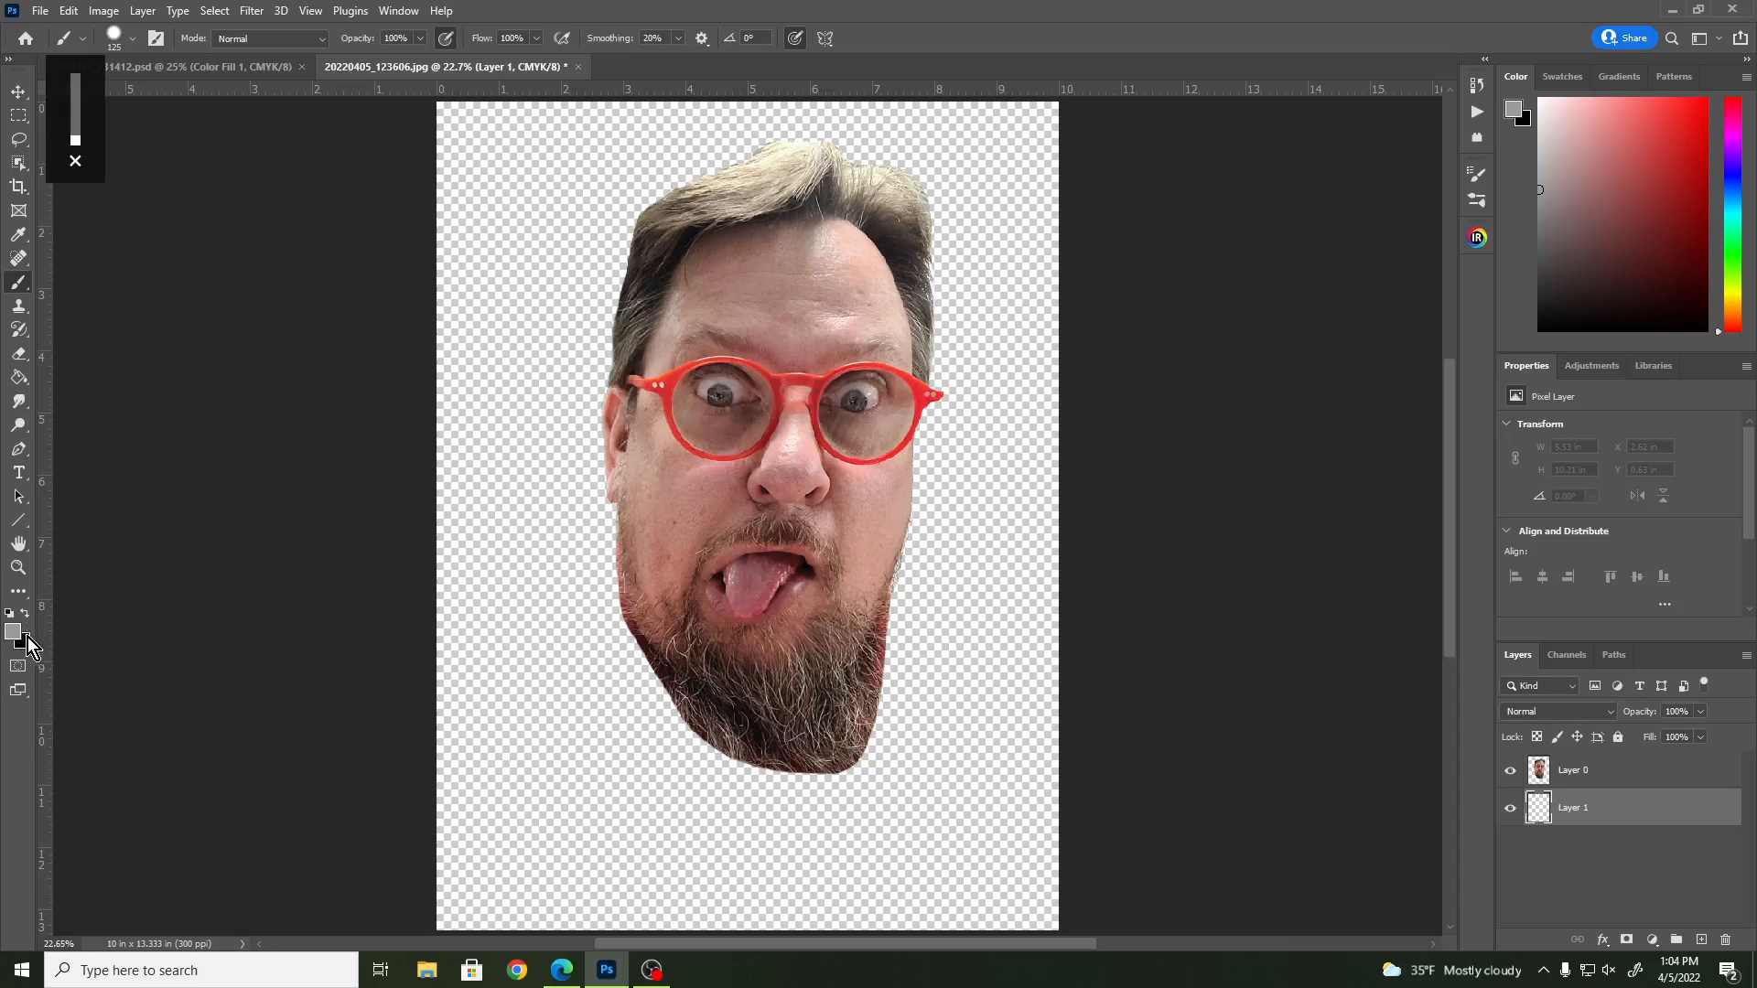
pyautogui.hotkey('alt', 'BackSpace')
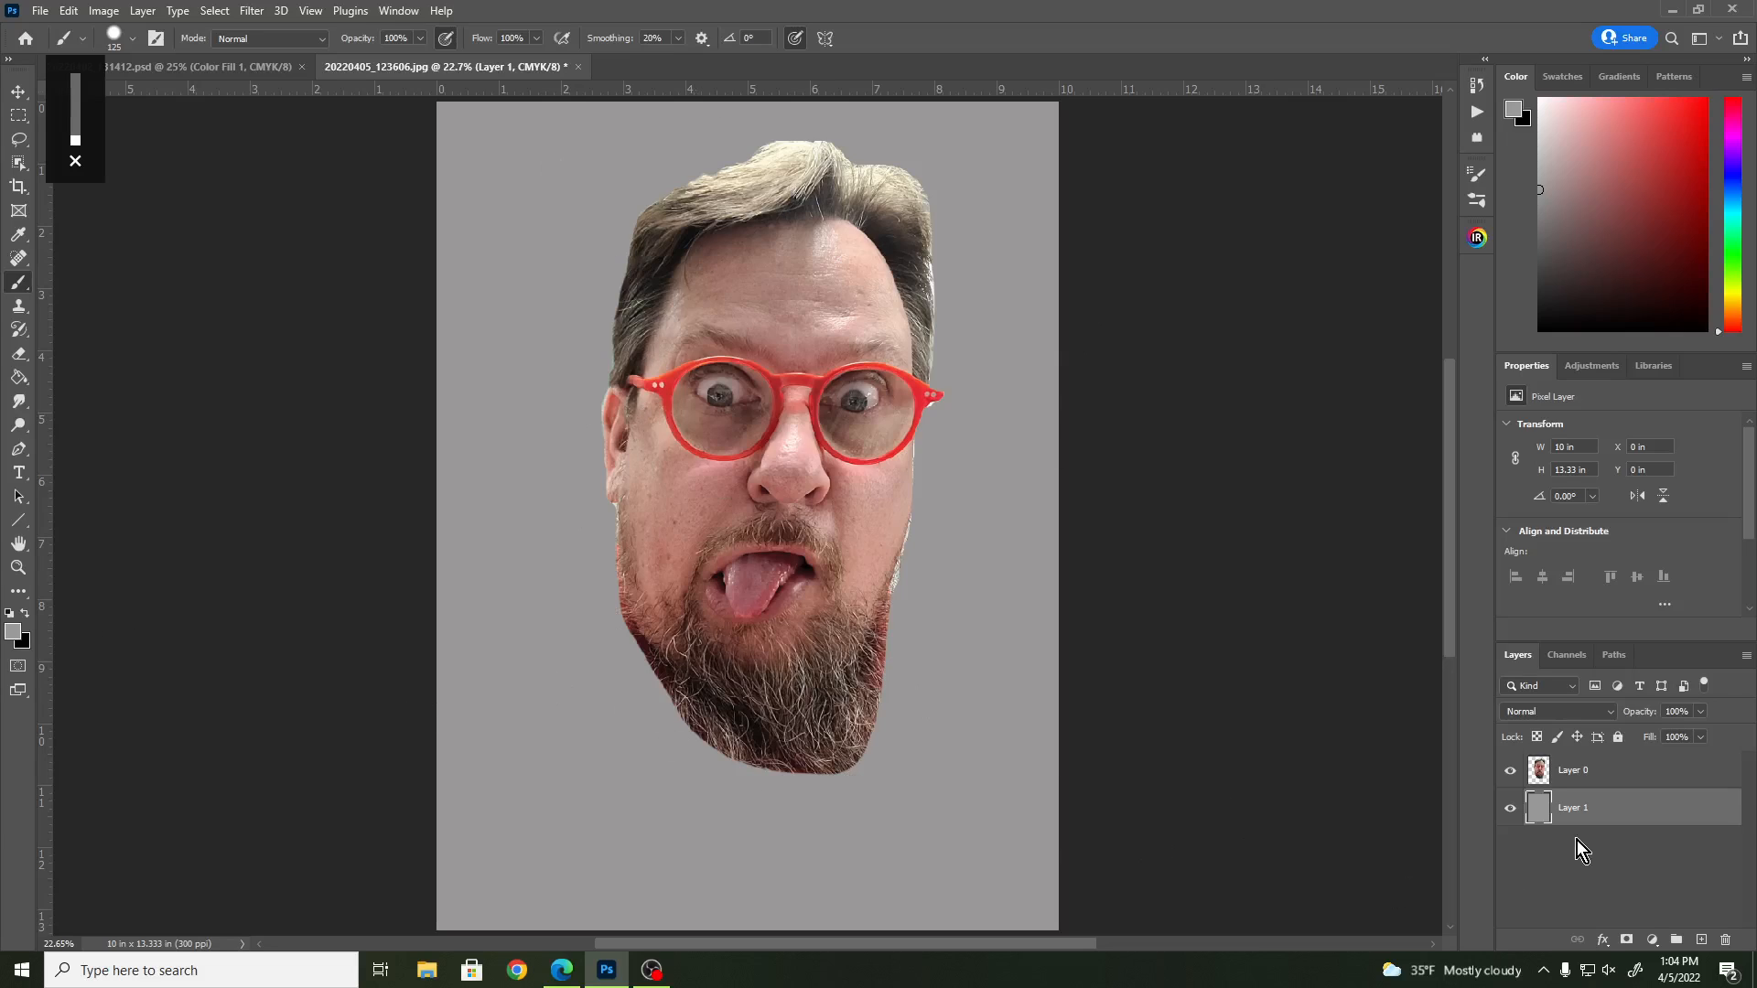
# - Select the head layer and apply the Diffuse filter to it in Anisotropic mode
pyautogui.click(1651, 779)
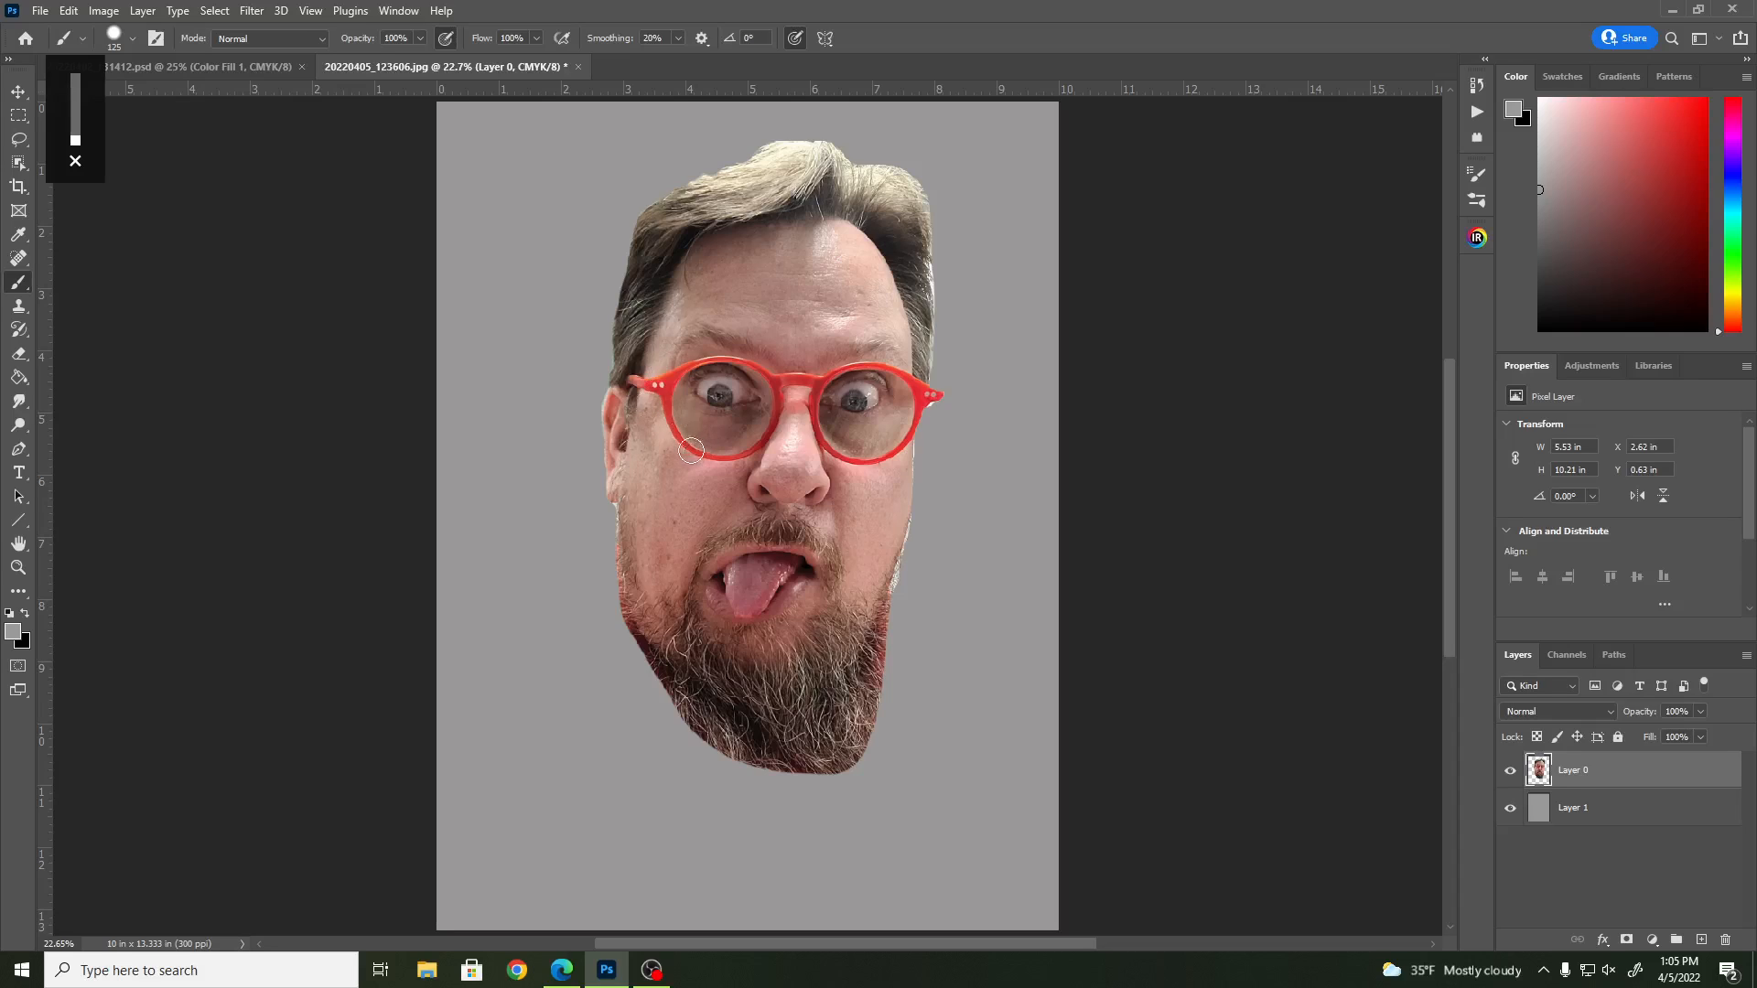
pyautogui.click(249, 8)
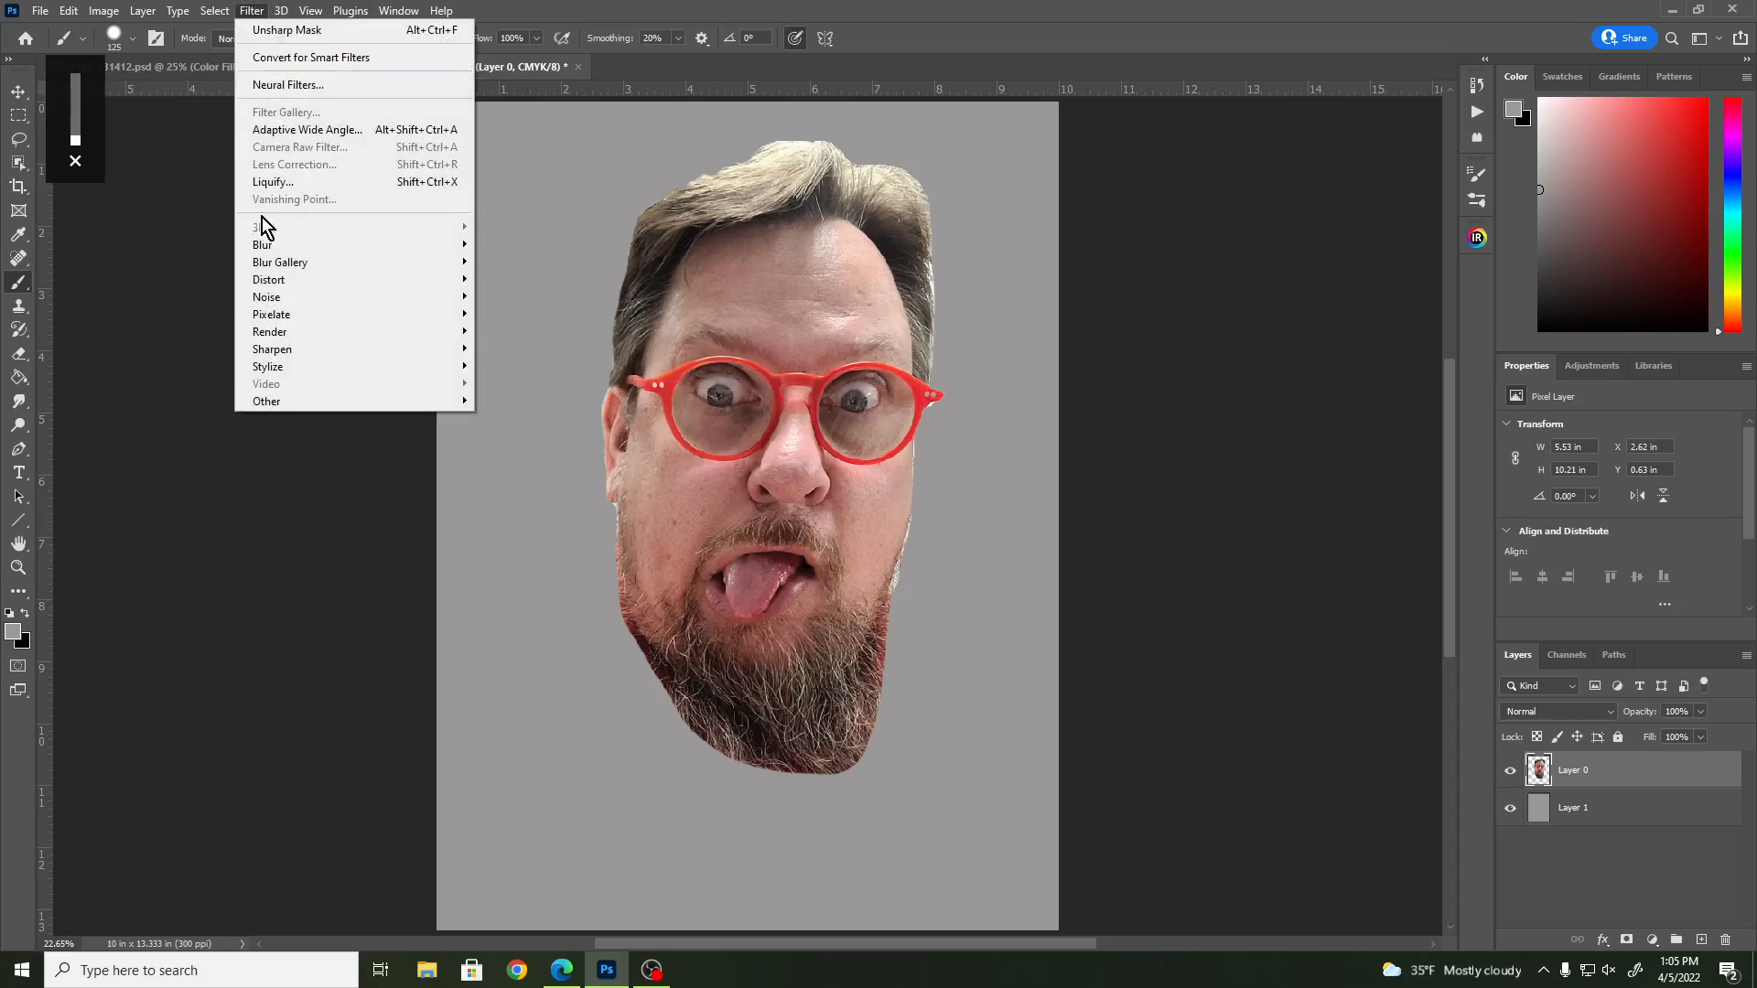
pyautogui.moveTo(293, 370)
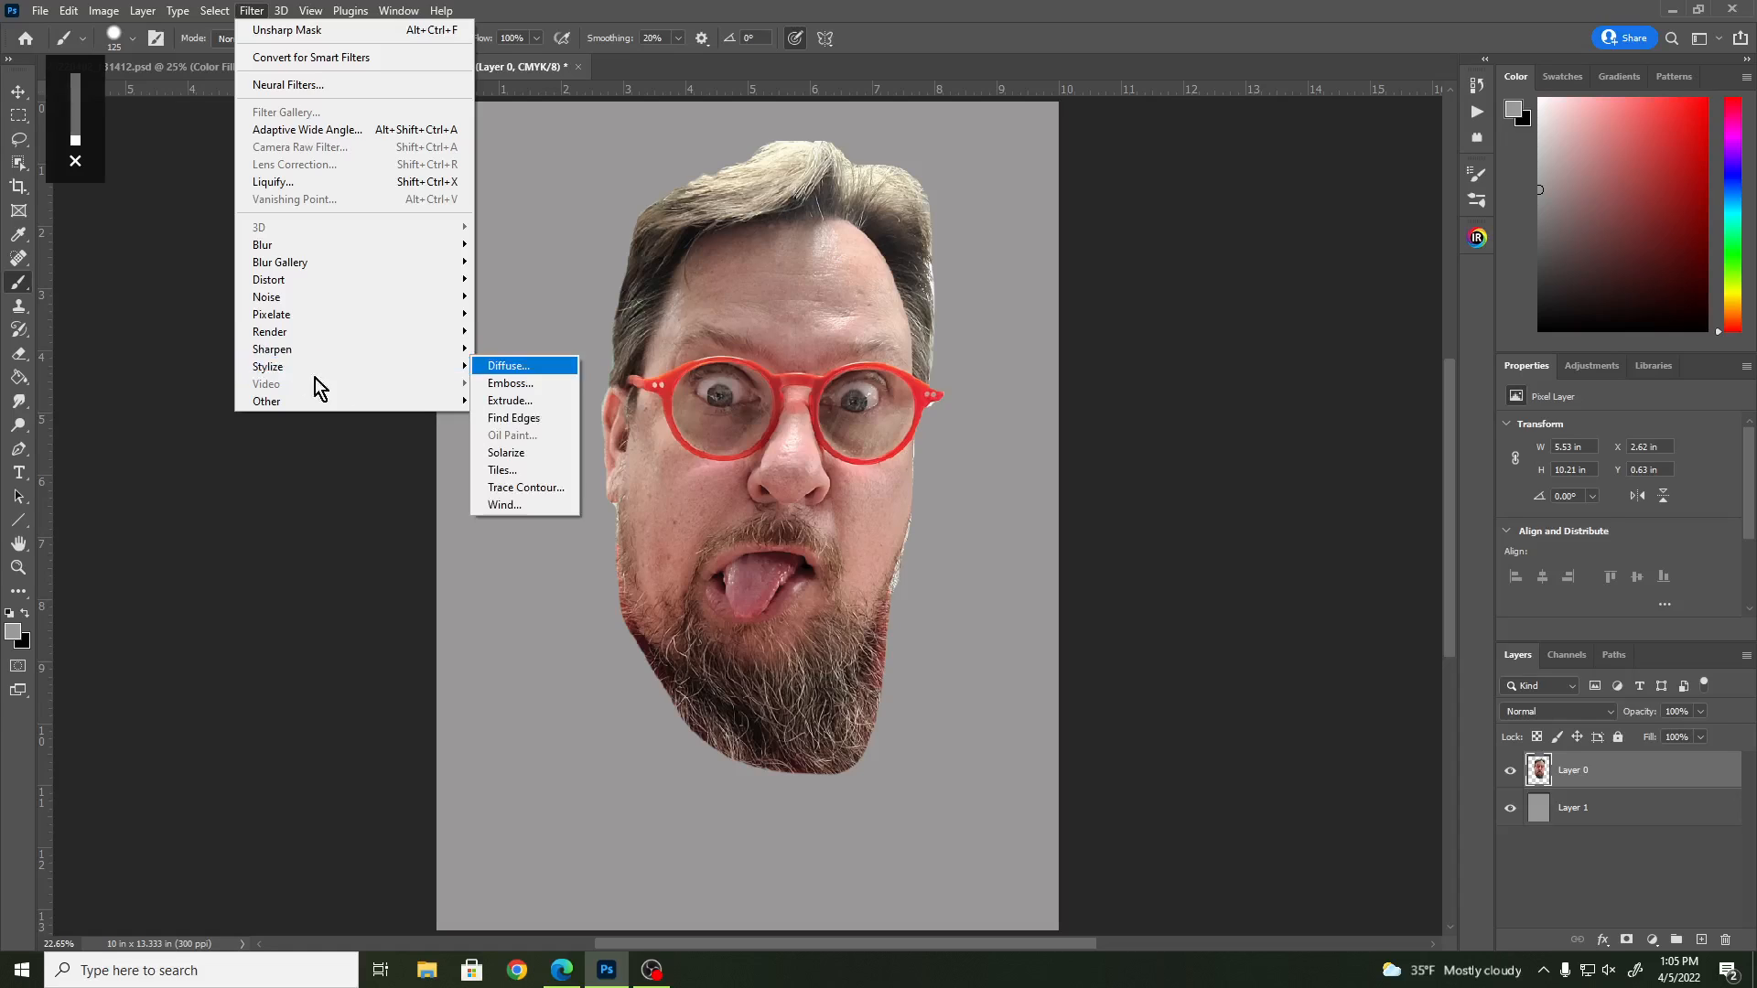
pyautogui.click(516, 371)
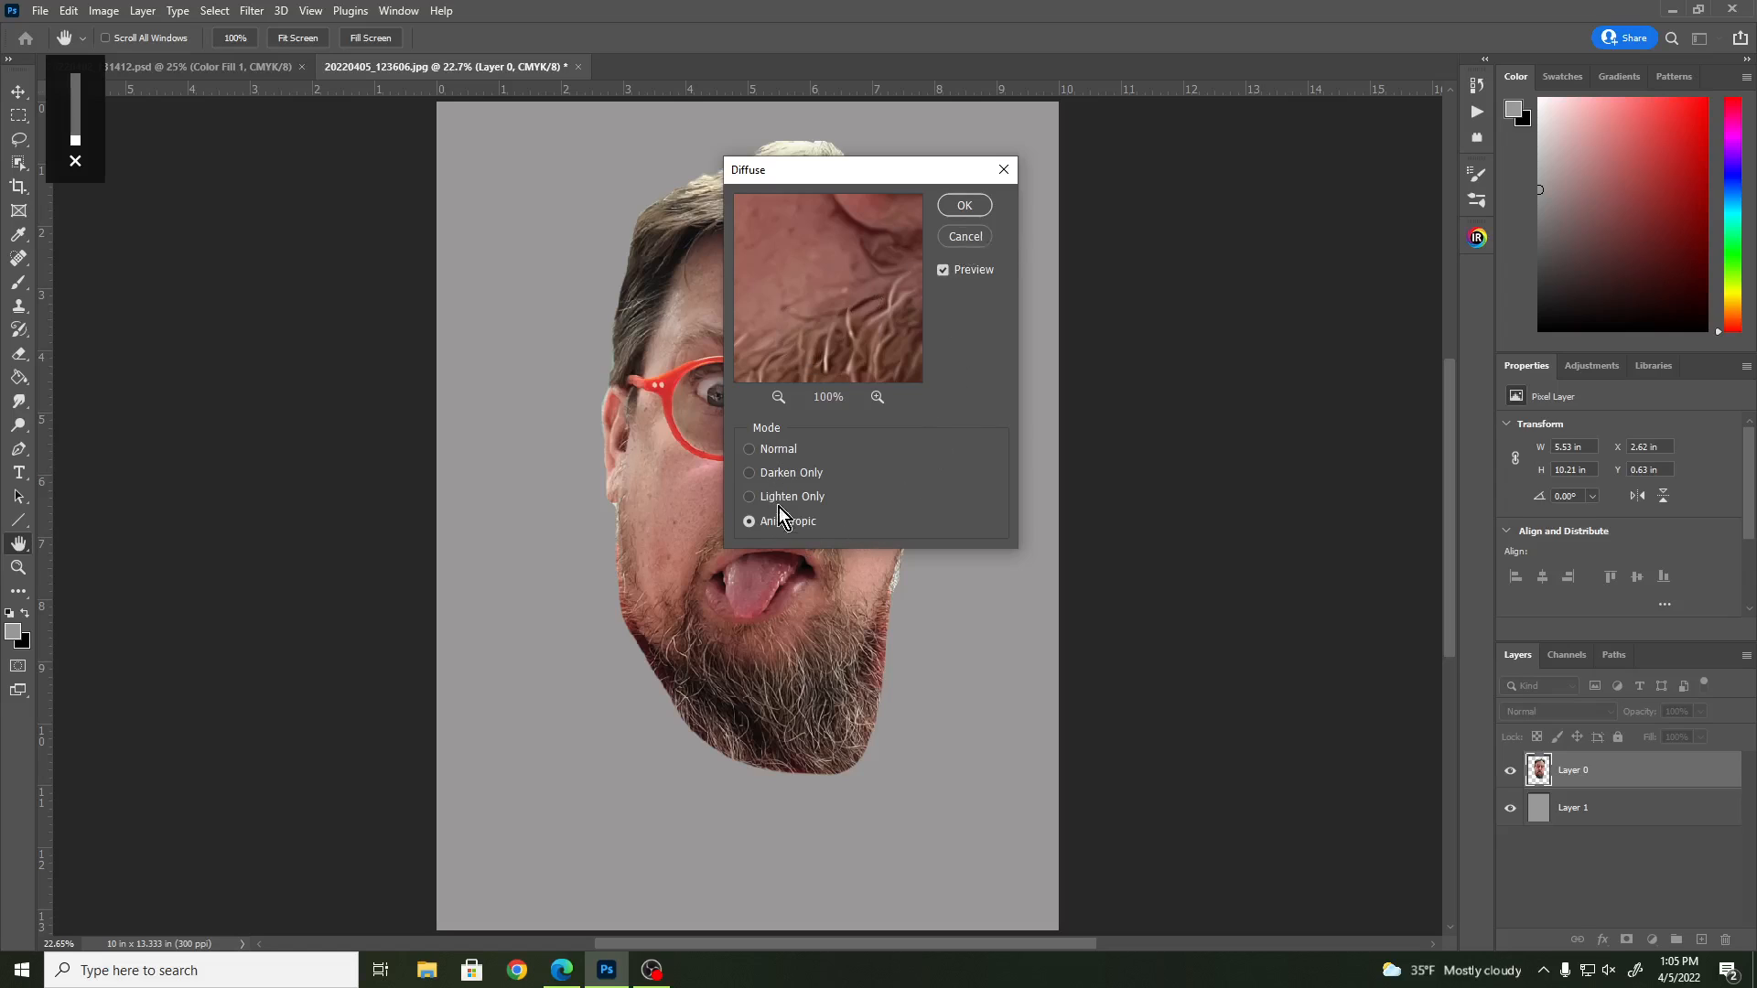
pyautogui.click(962, 206)
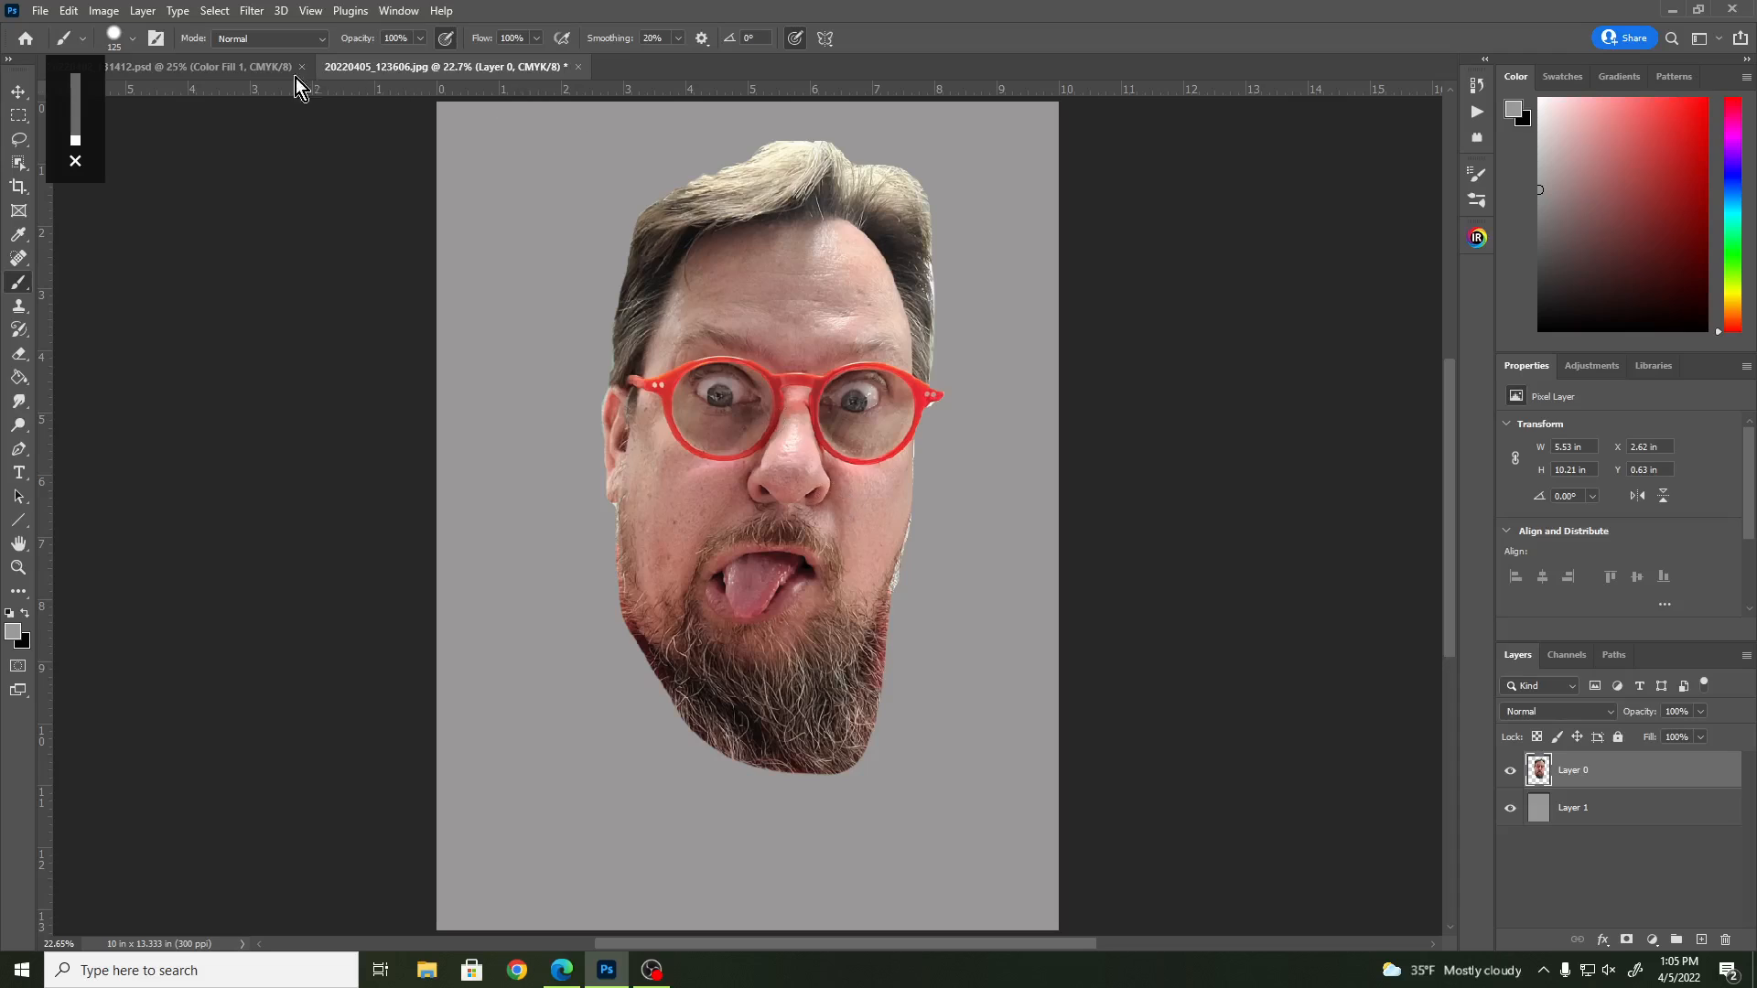
# - Rotate the image 180° and apply the Anisotropic Diffuse filter to the upside-down head
pyautogui.click(109, 16)
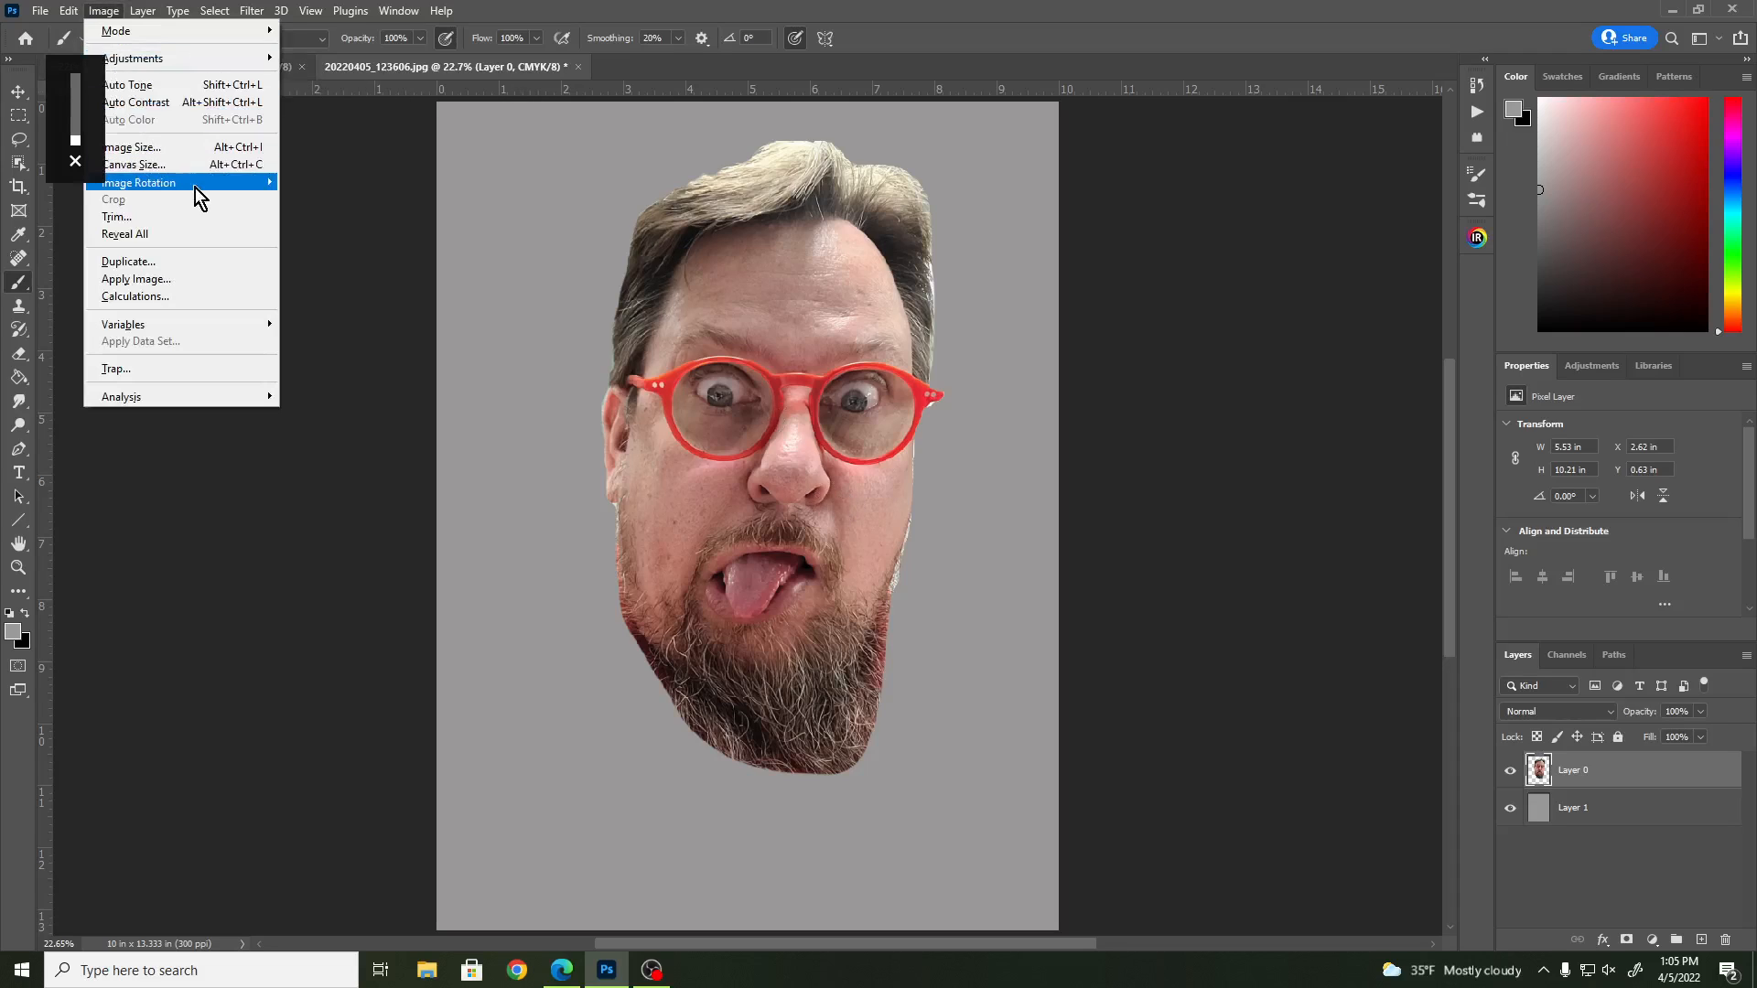
pyautogui.moveTo(205, 183)
pyautogui.click(322, 185)
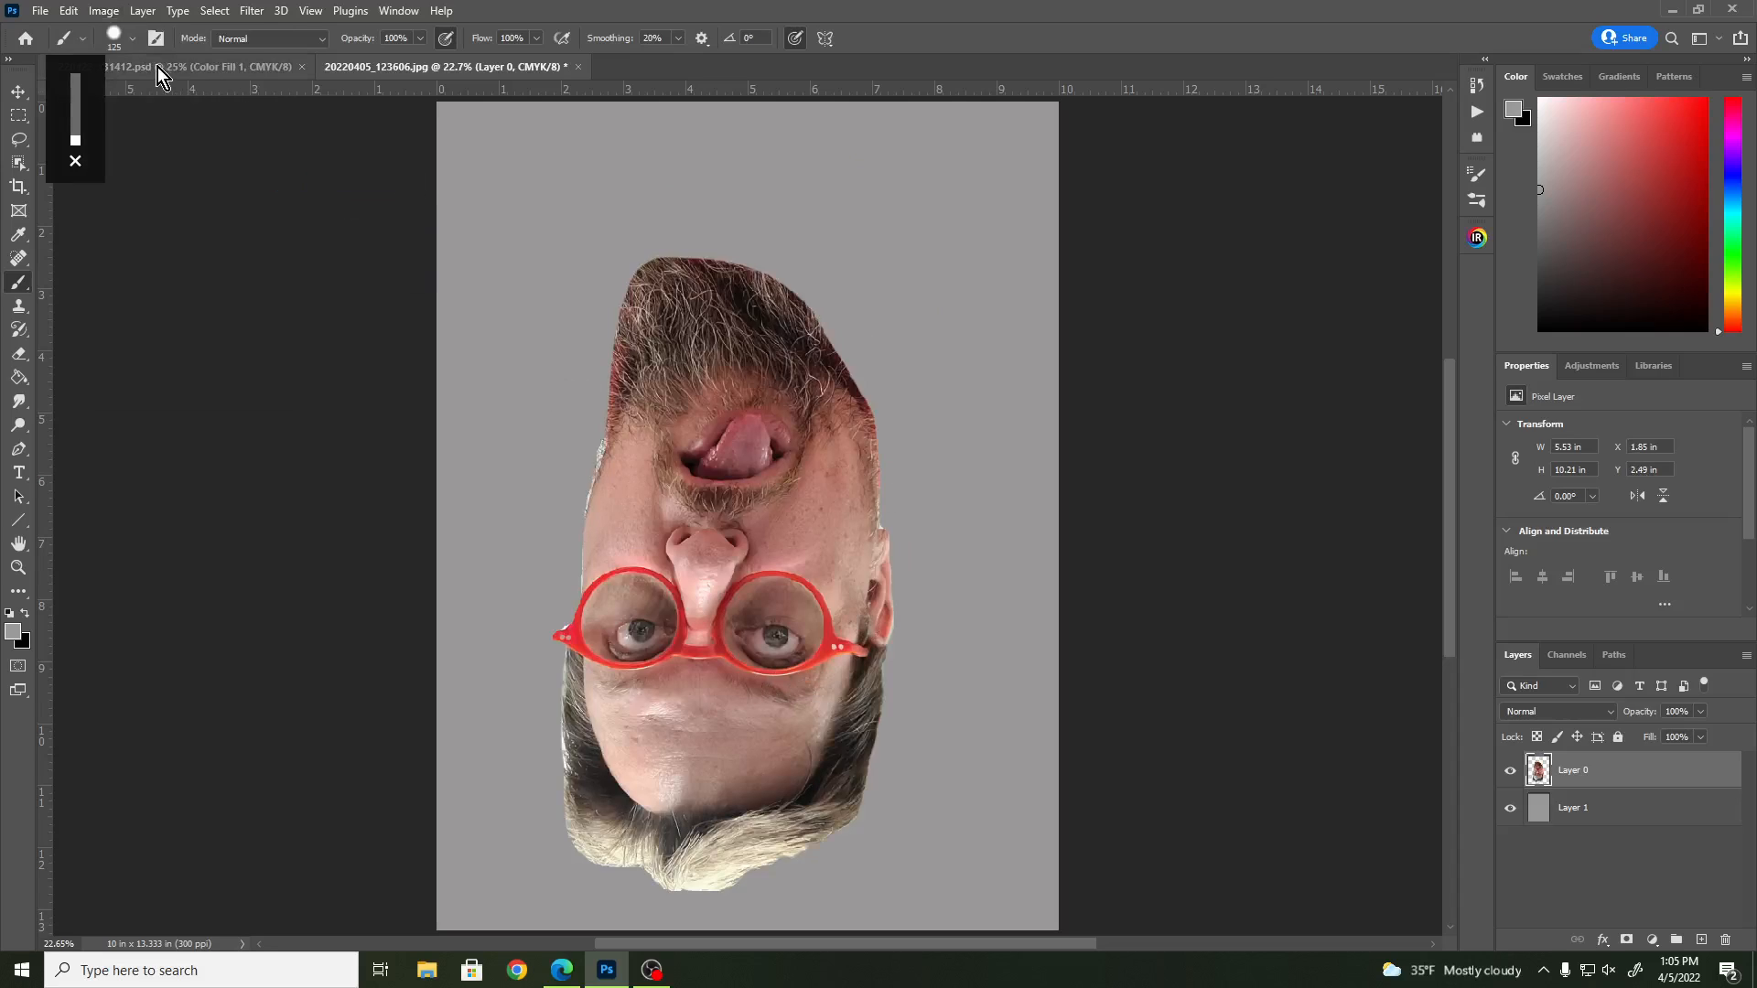
pyautogui.click(250, 11)
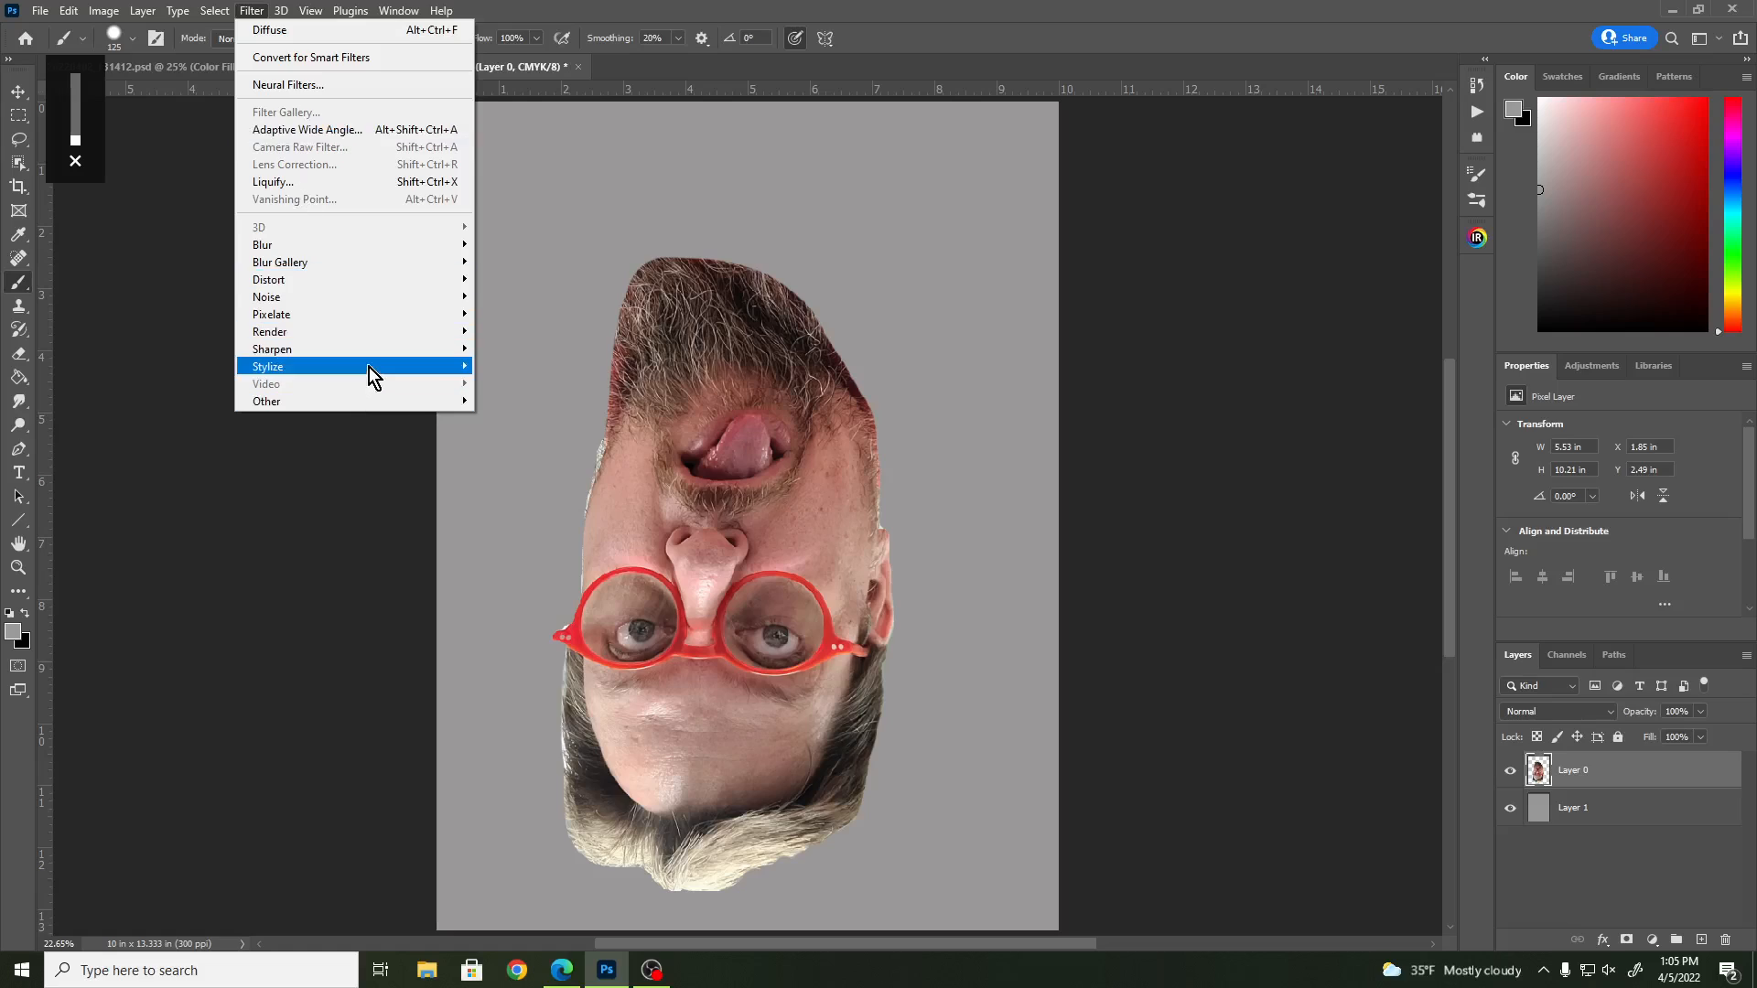
pyautogui.moveTo(370, 366)
pyautogui.click(511, 367)
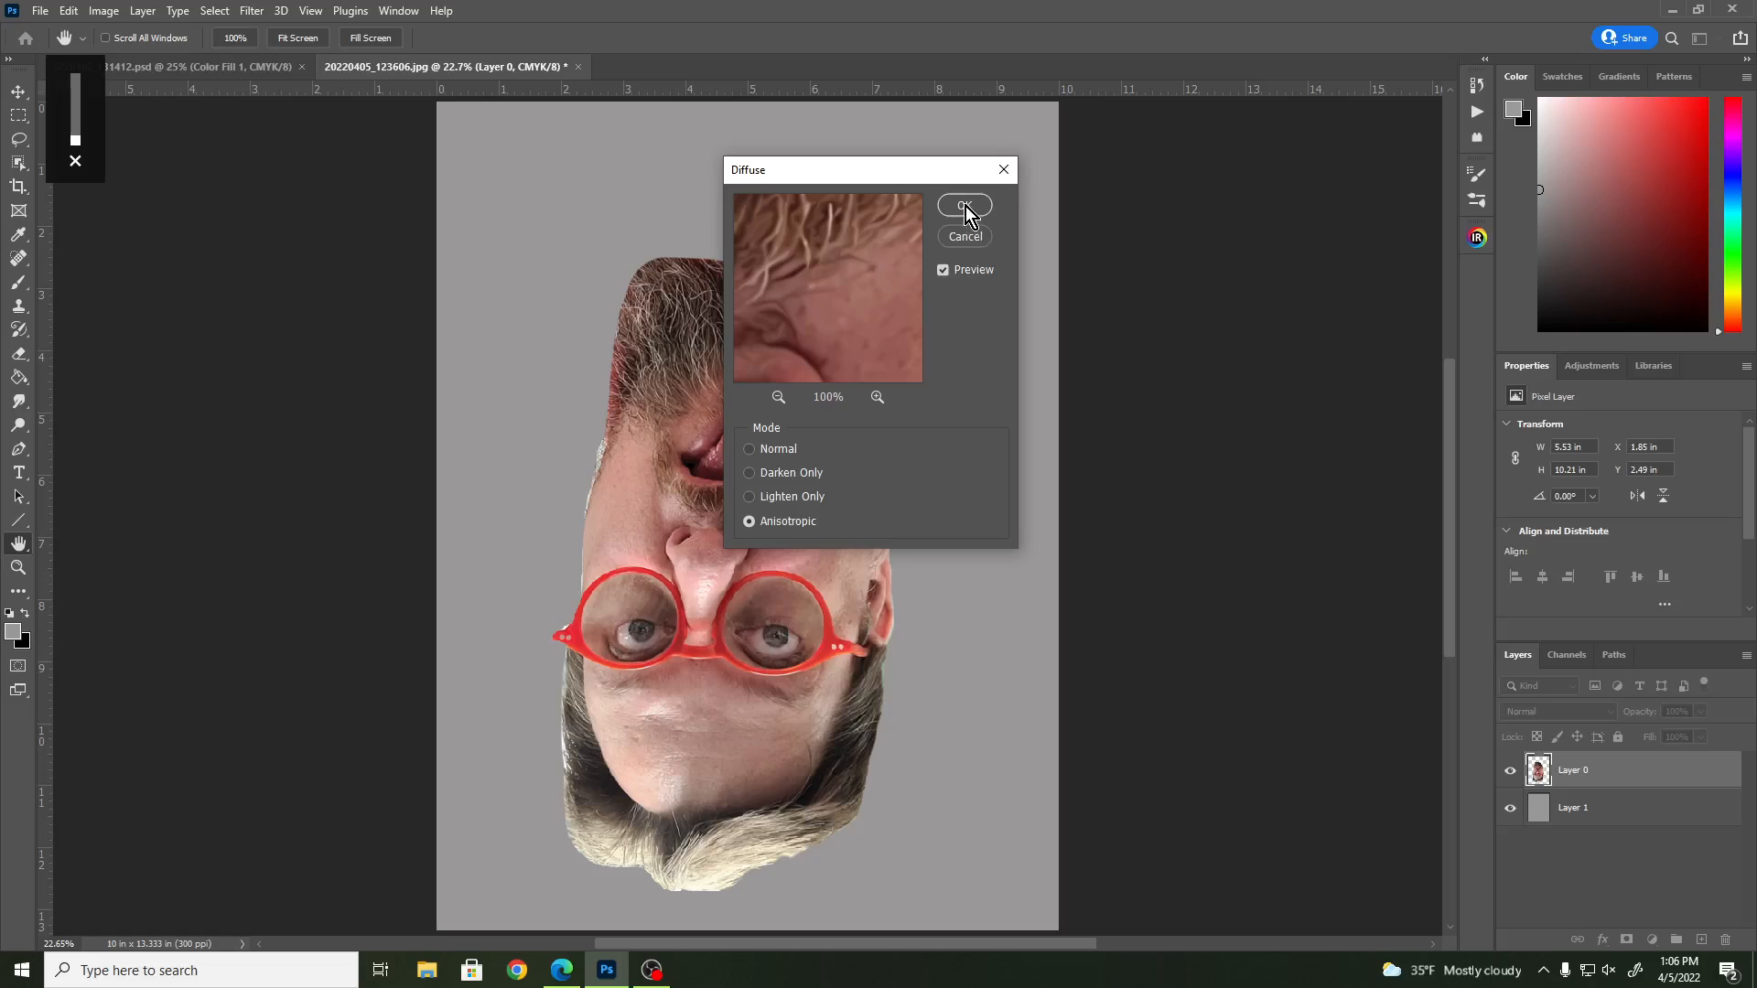
pyautogui.click(965, 207)
# - Rotate the image another 180° to stand the head upright and apply the Diffuse filter once more
pyautogui.click(107, 12)
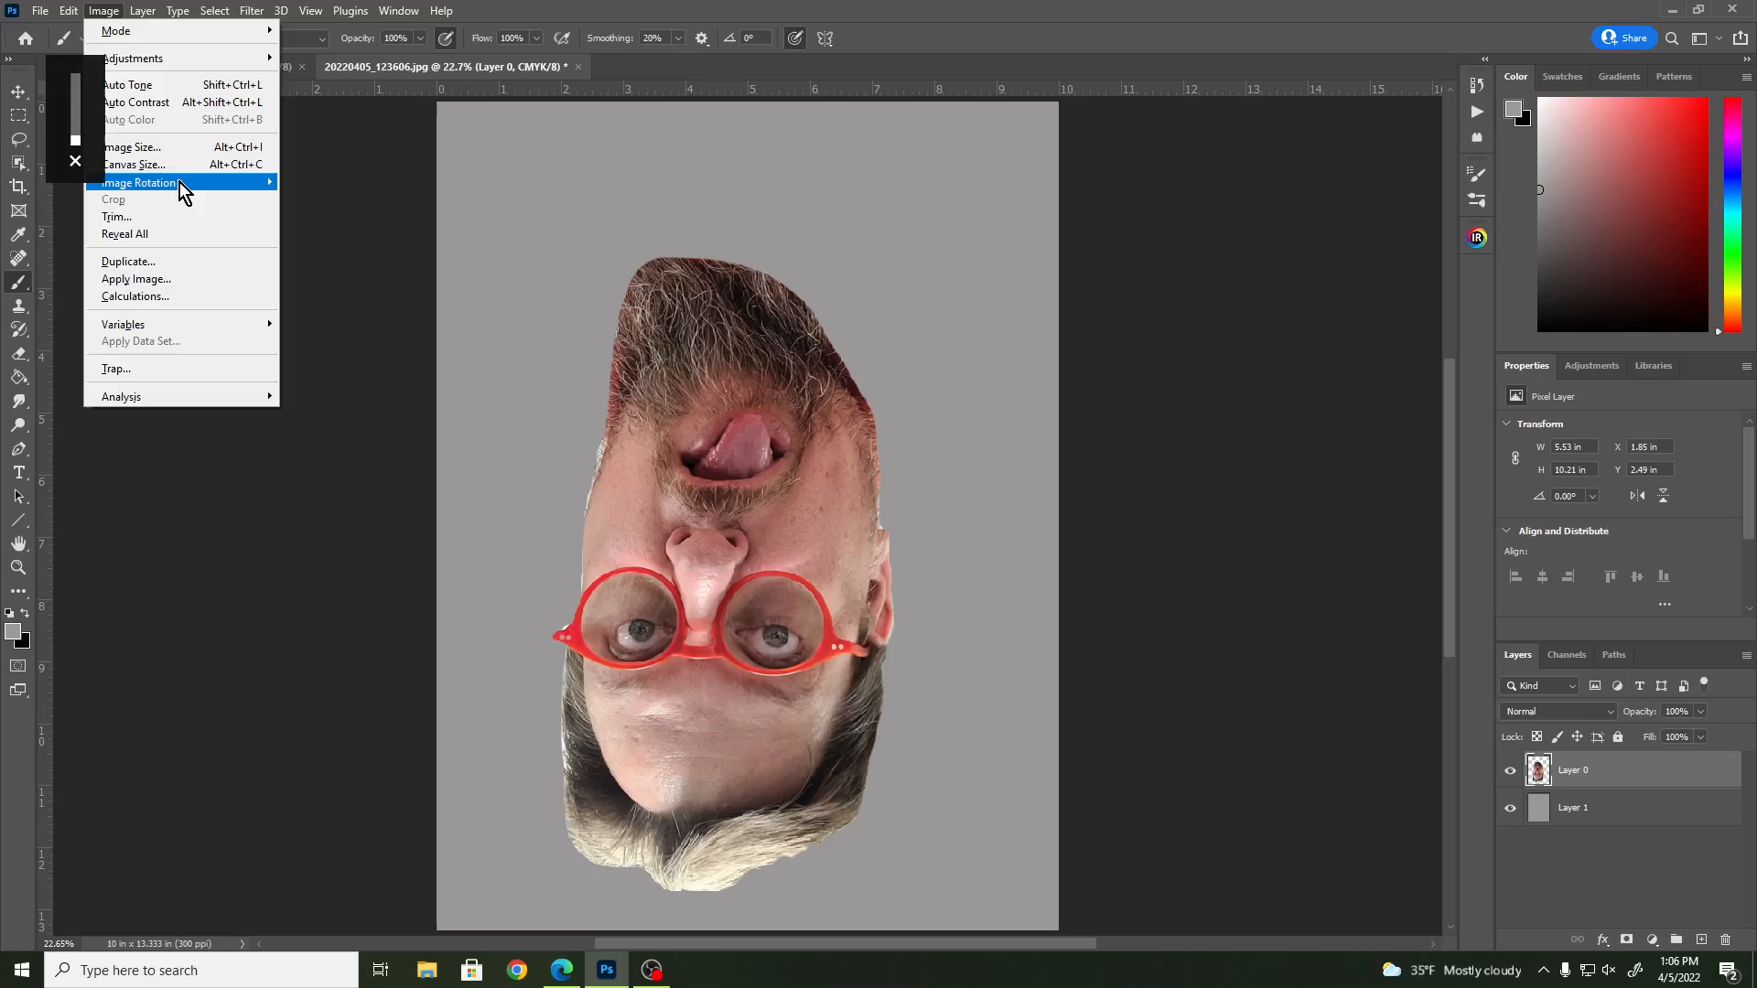
pyautogui.moveTo(179, 190)
pyautogui.click(346, 182)
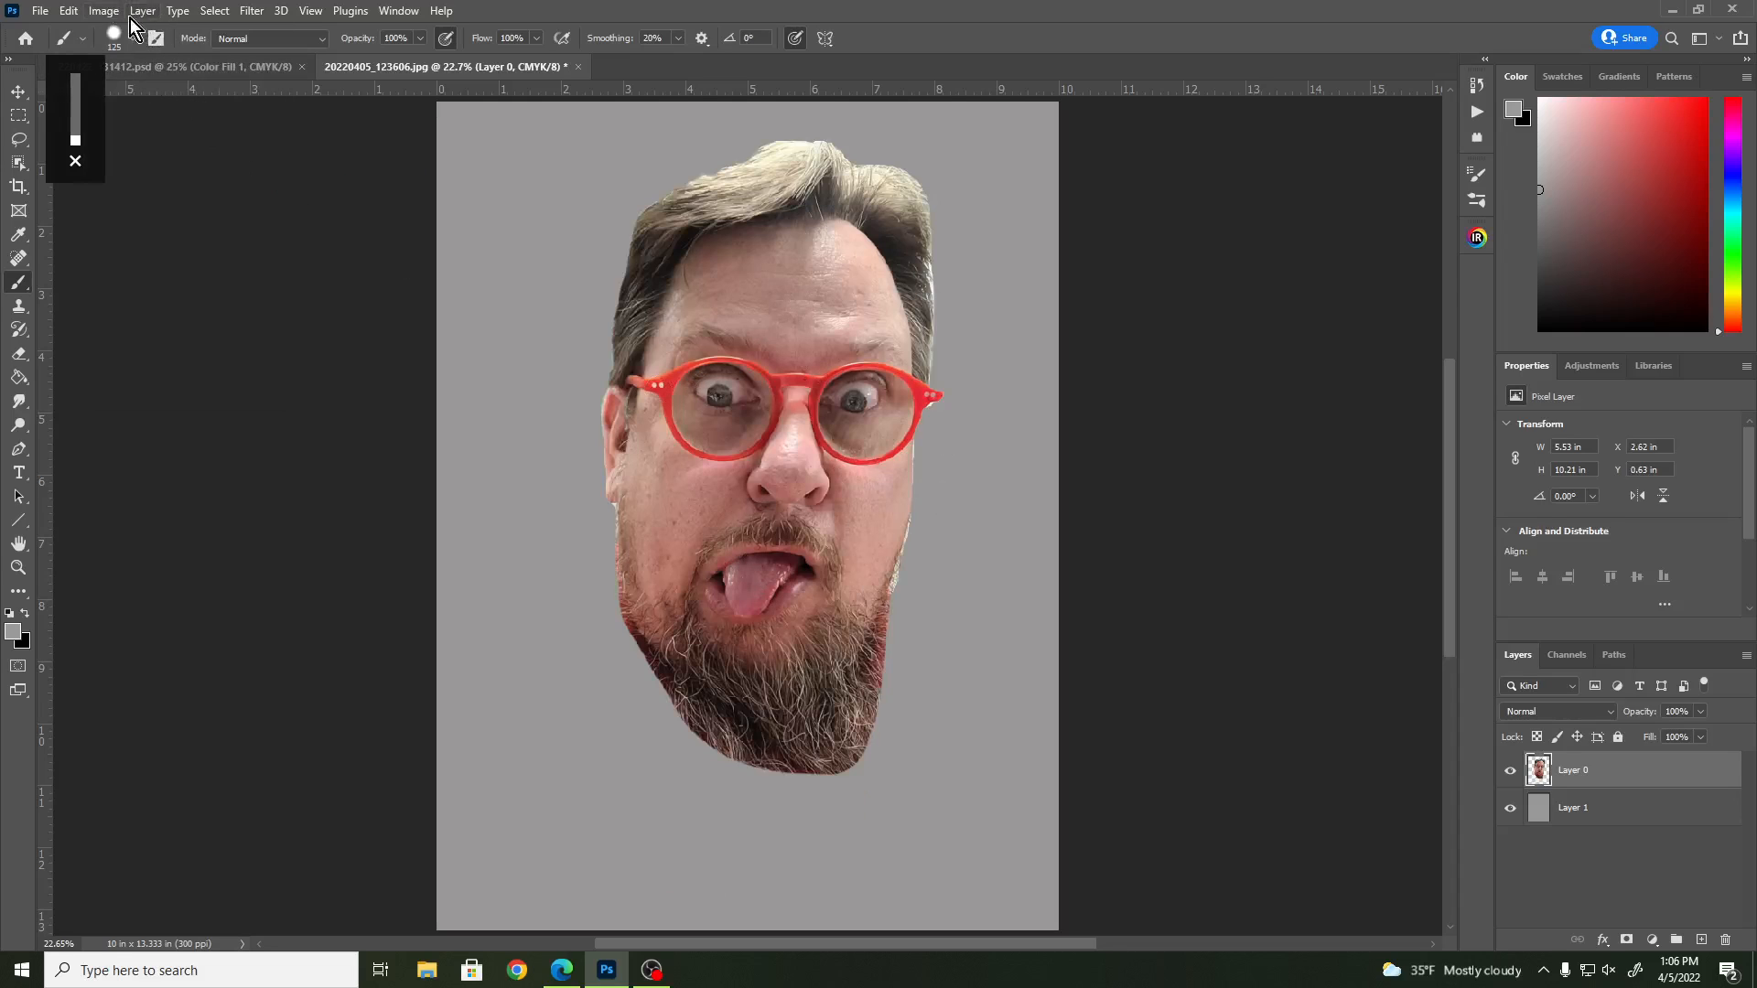
pyautogui.click(251, 11)
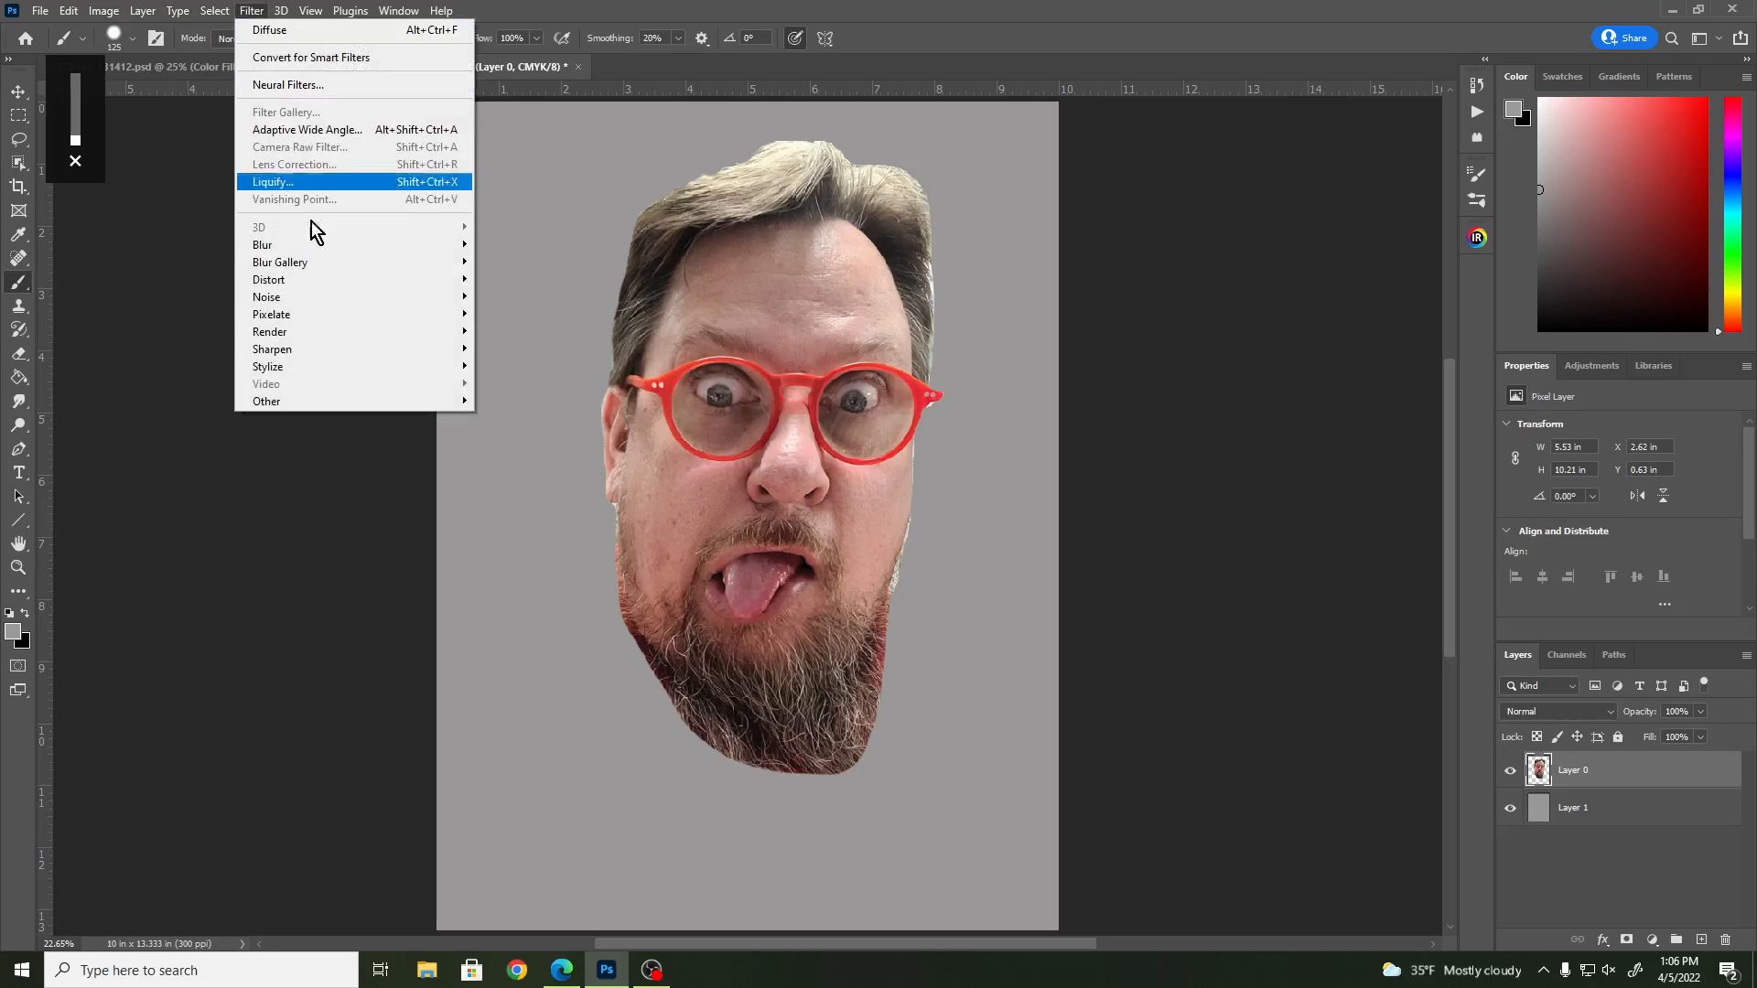
pyautogui.moveTo(342, 373)
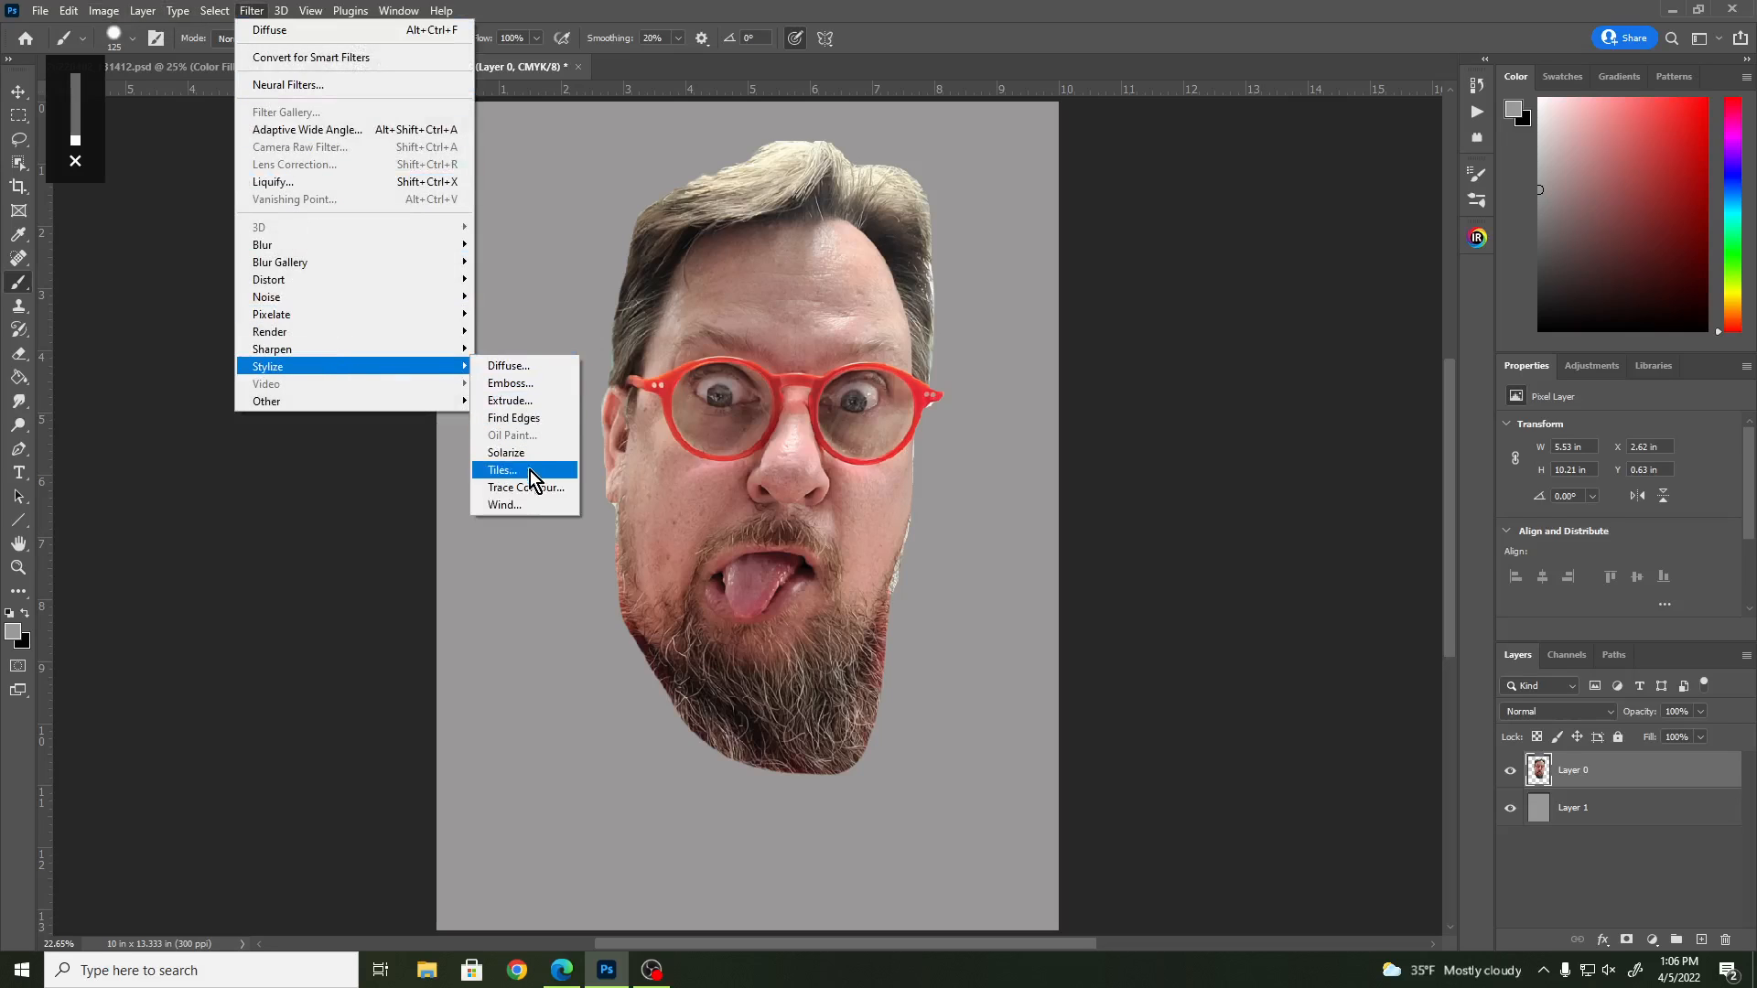
pyautogui.click(508, 368)
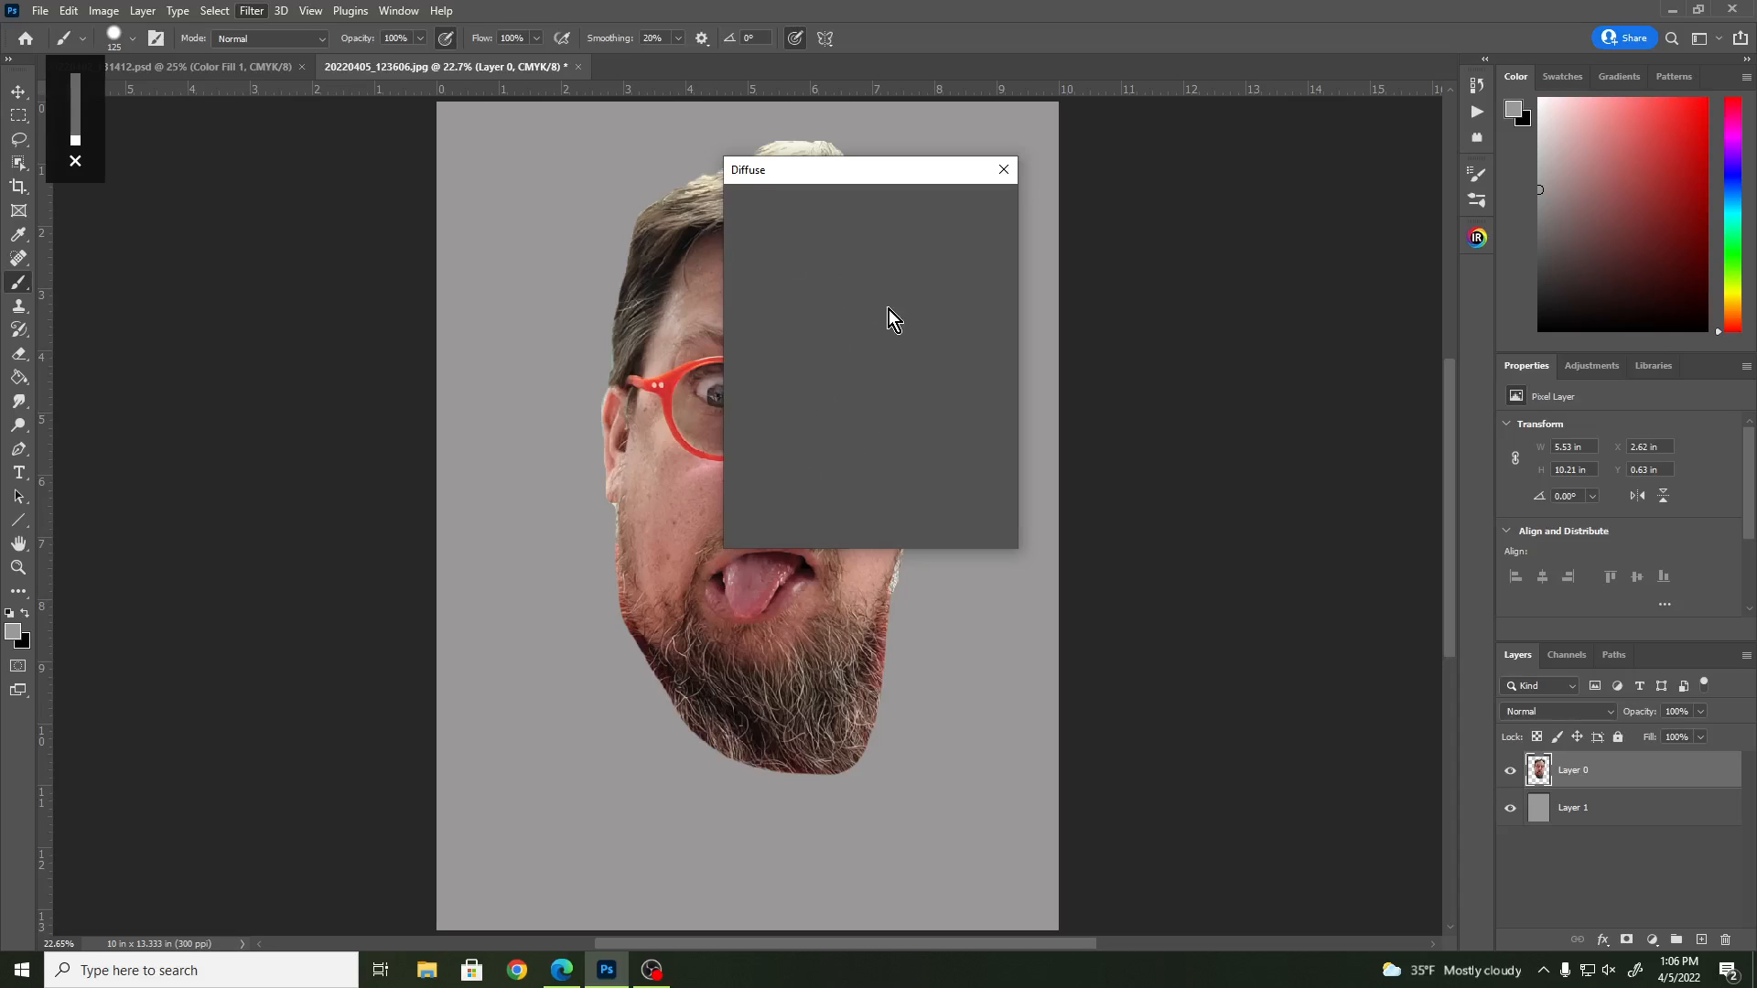
pyautogui.click(971, 209)
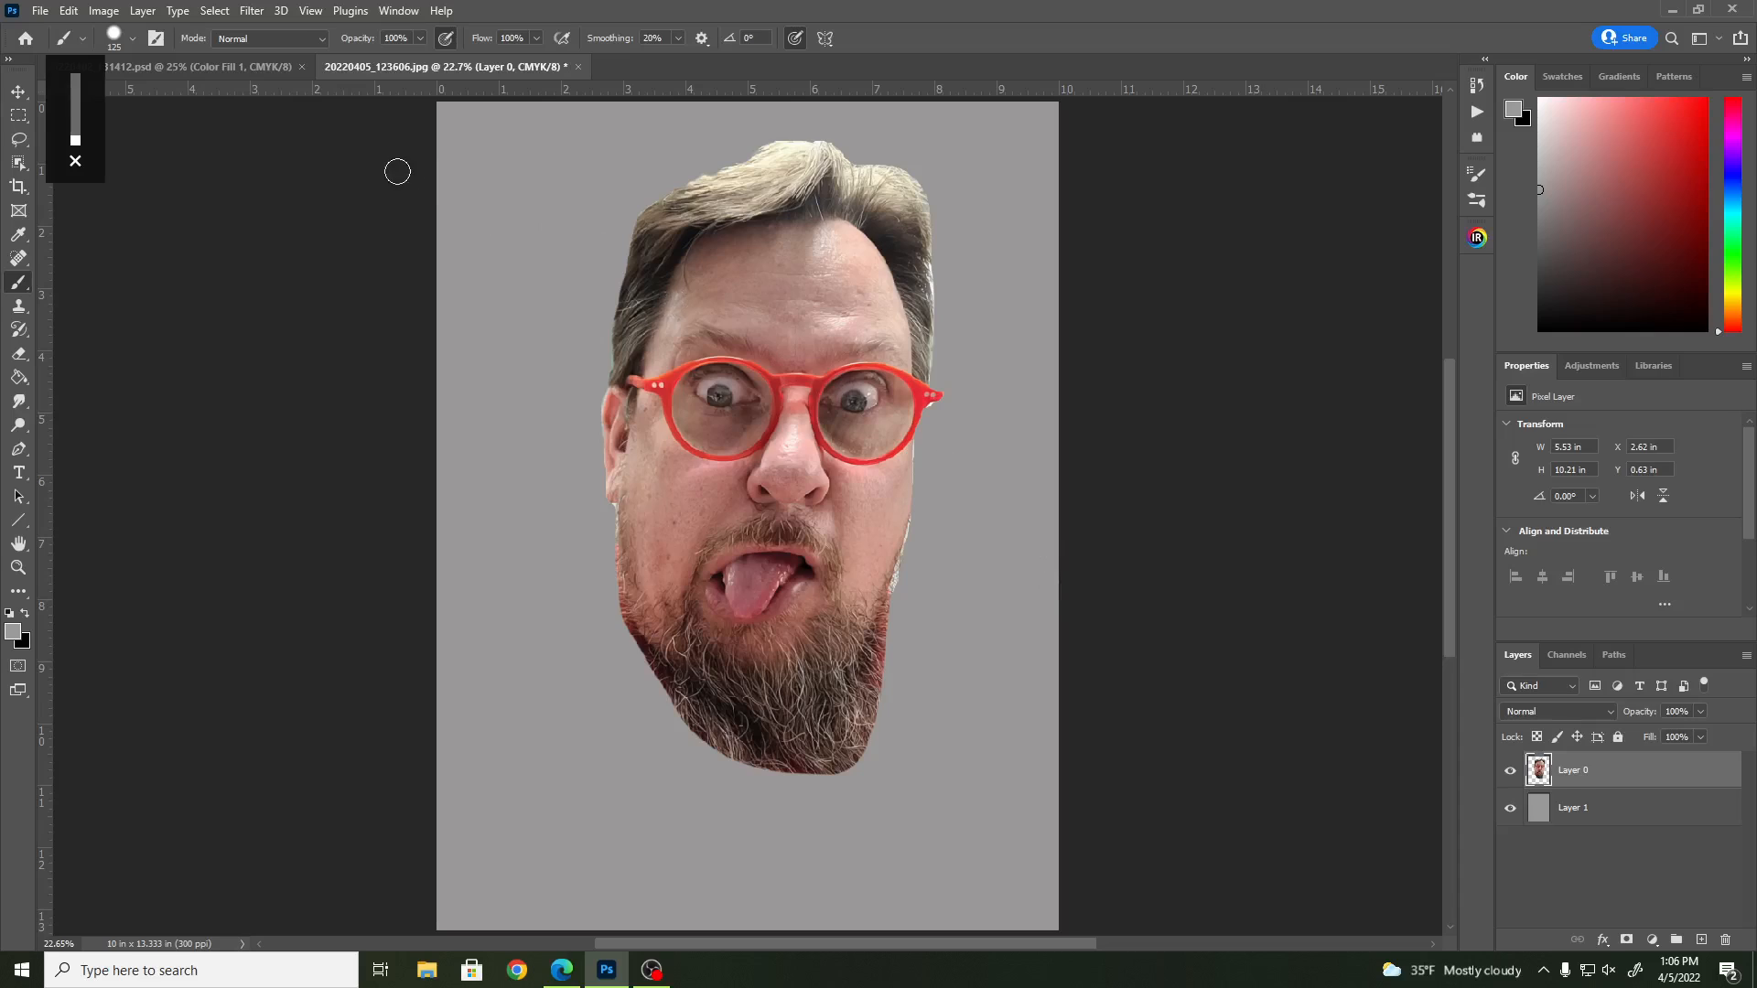
# - Apply a Surface Blur with a radius of 20 pixels to the head layer
pyautogui.click(249, 12)
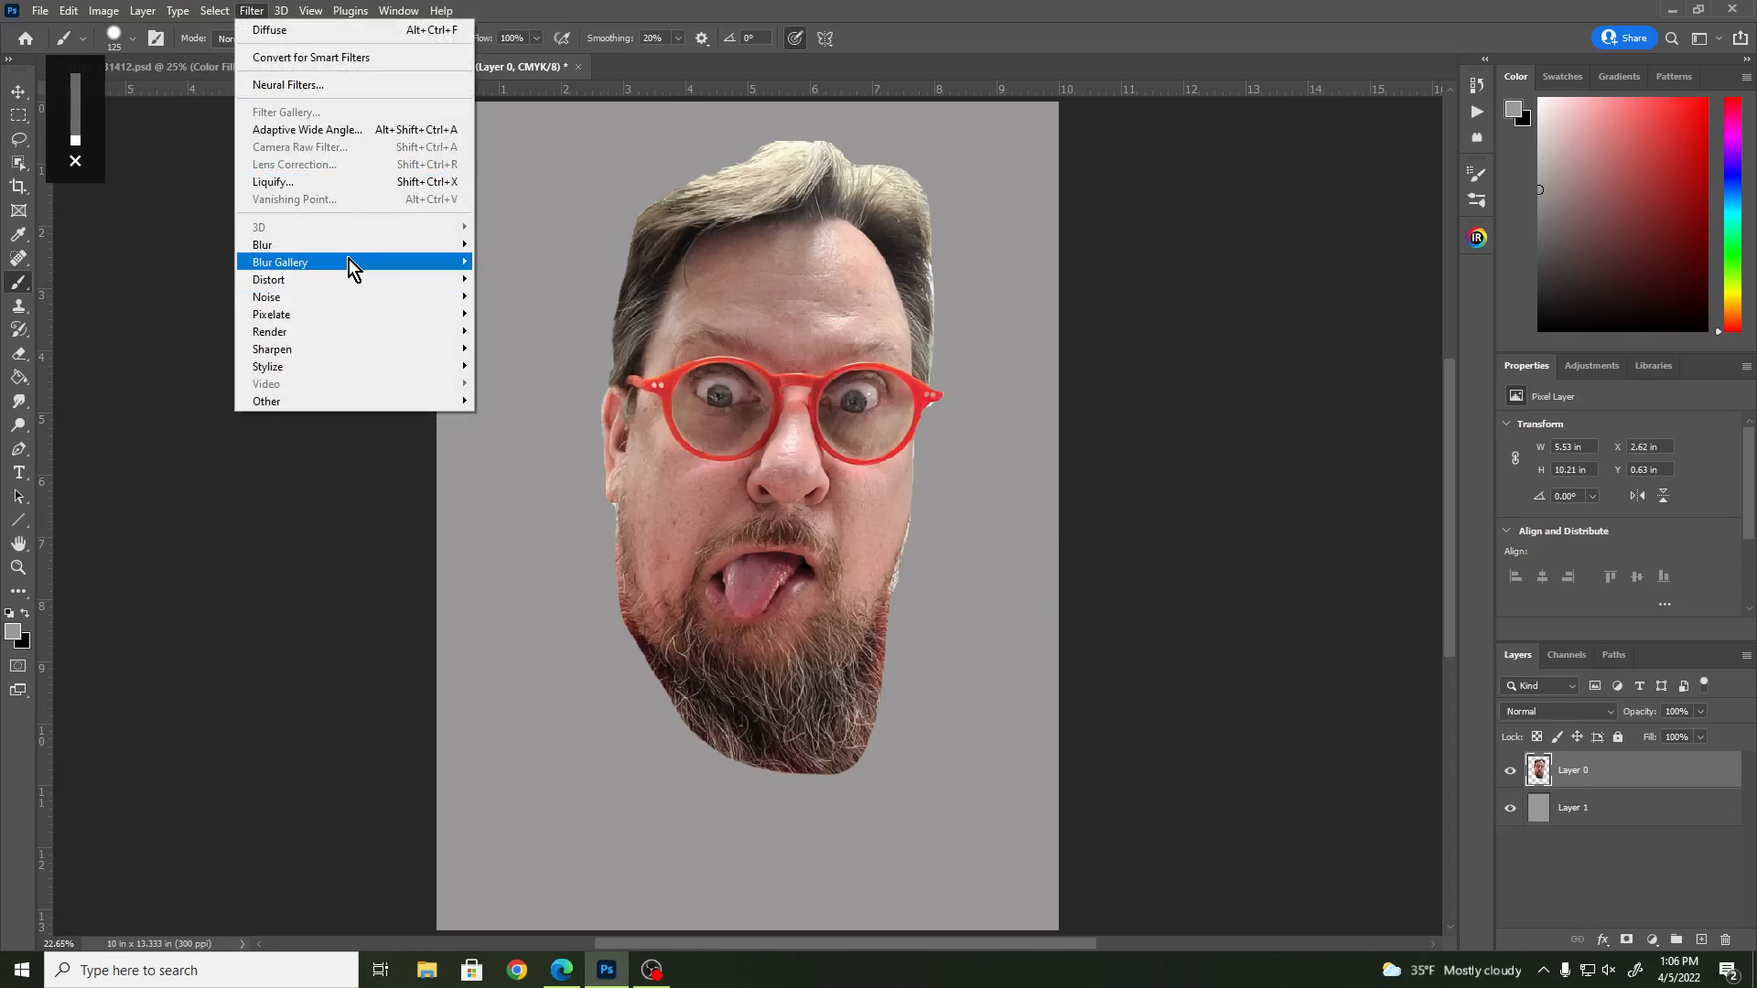
pyautogui.moveTo(354, 244)
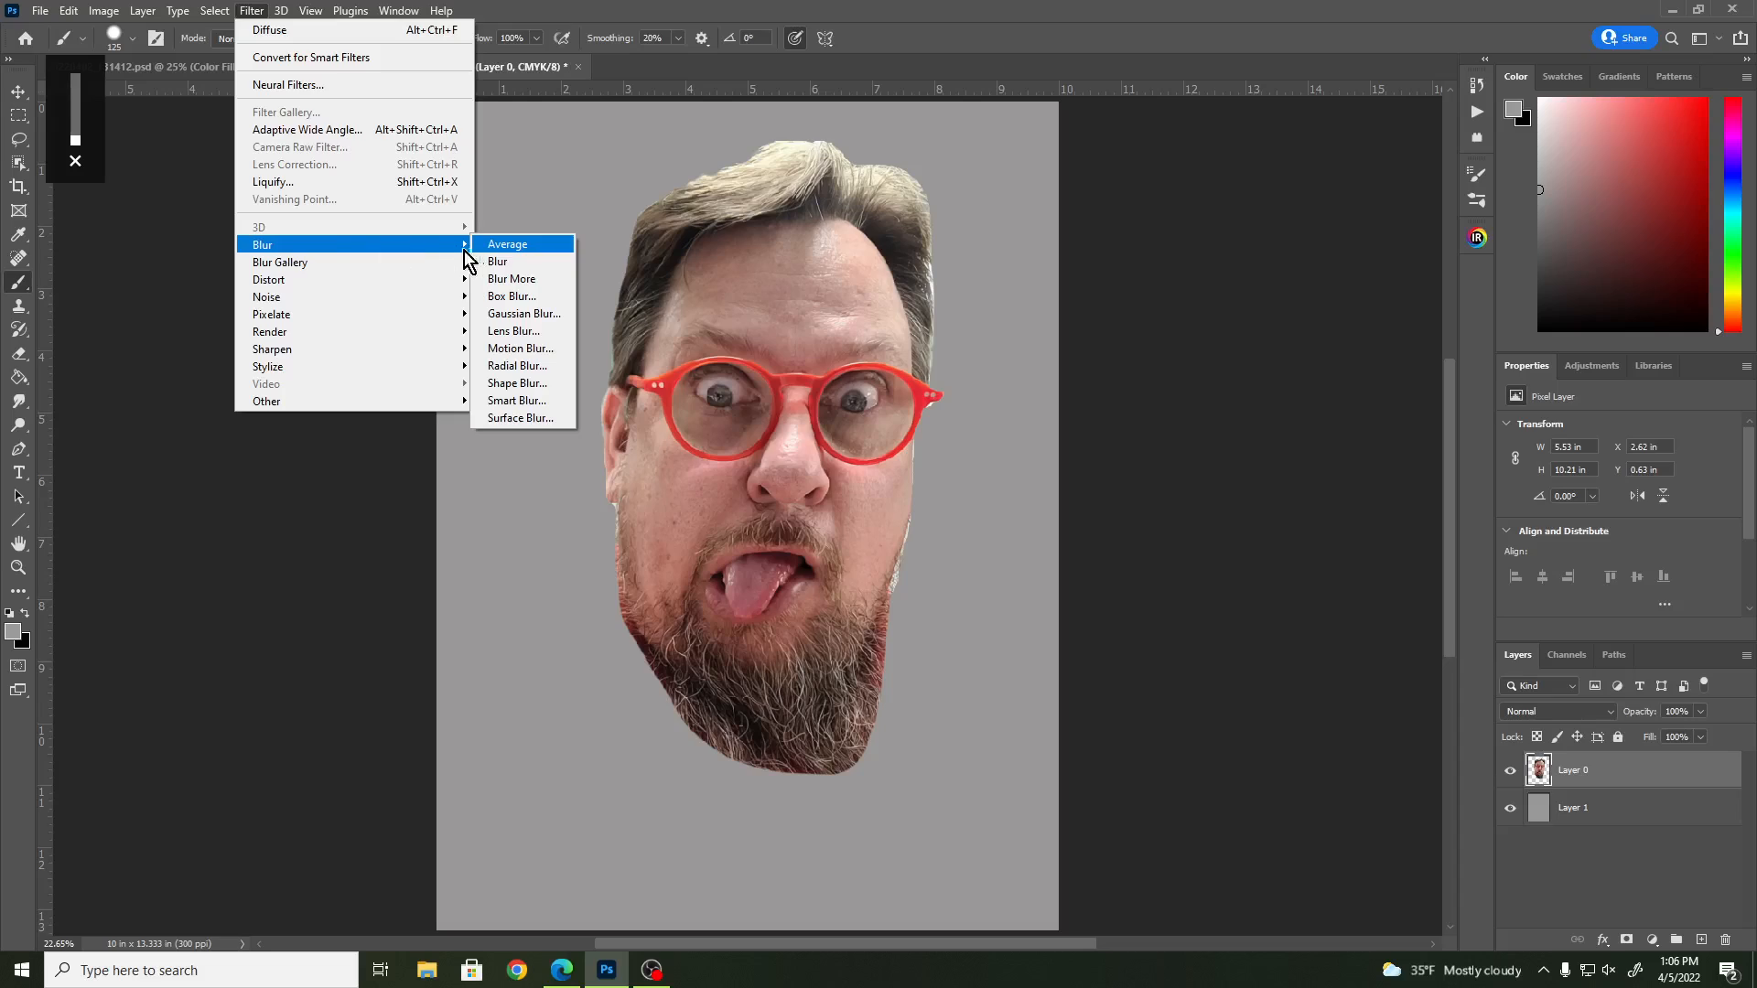
pyautogui.click(529, 420)
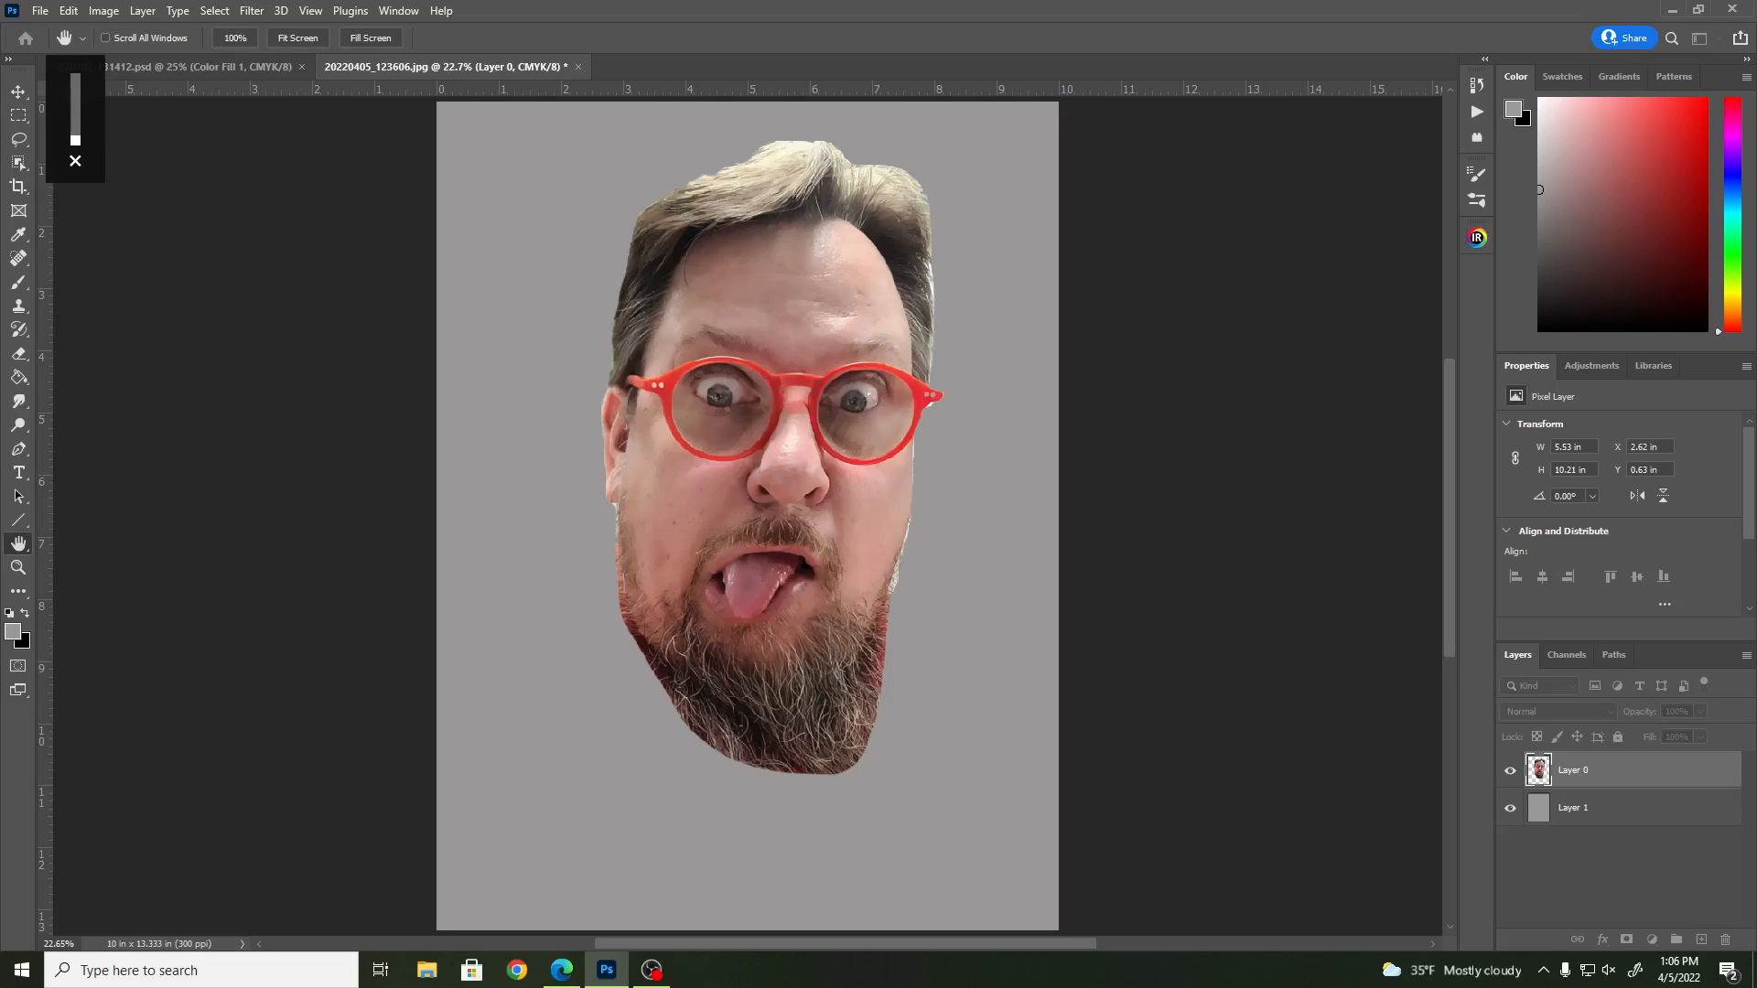
pyautogui.moveTo(677, 198); pyautogui.dragTo(1230, 157)
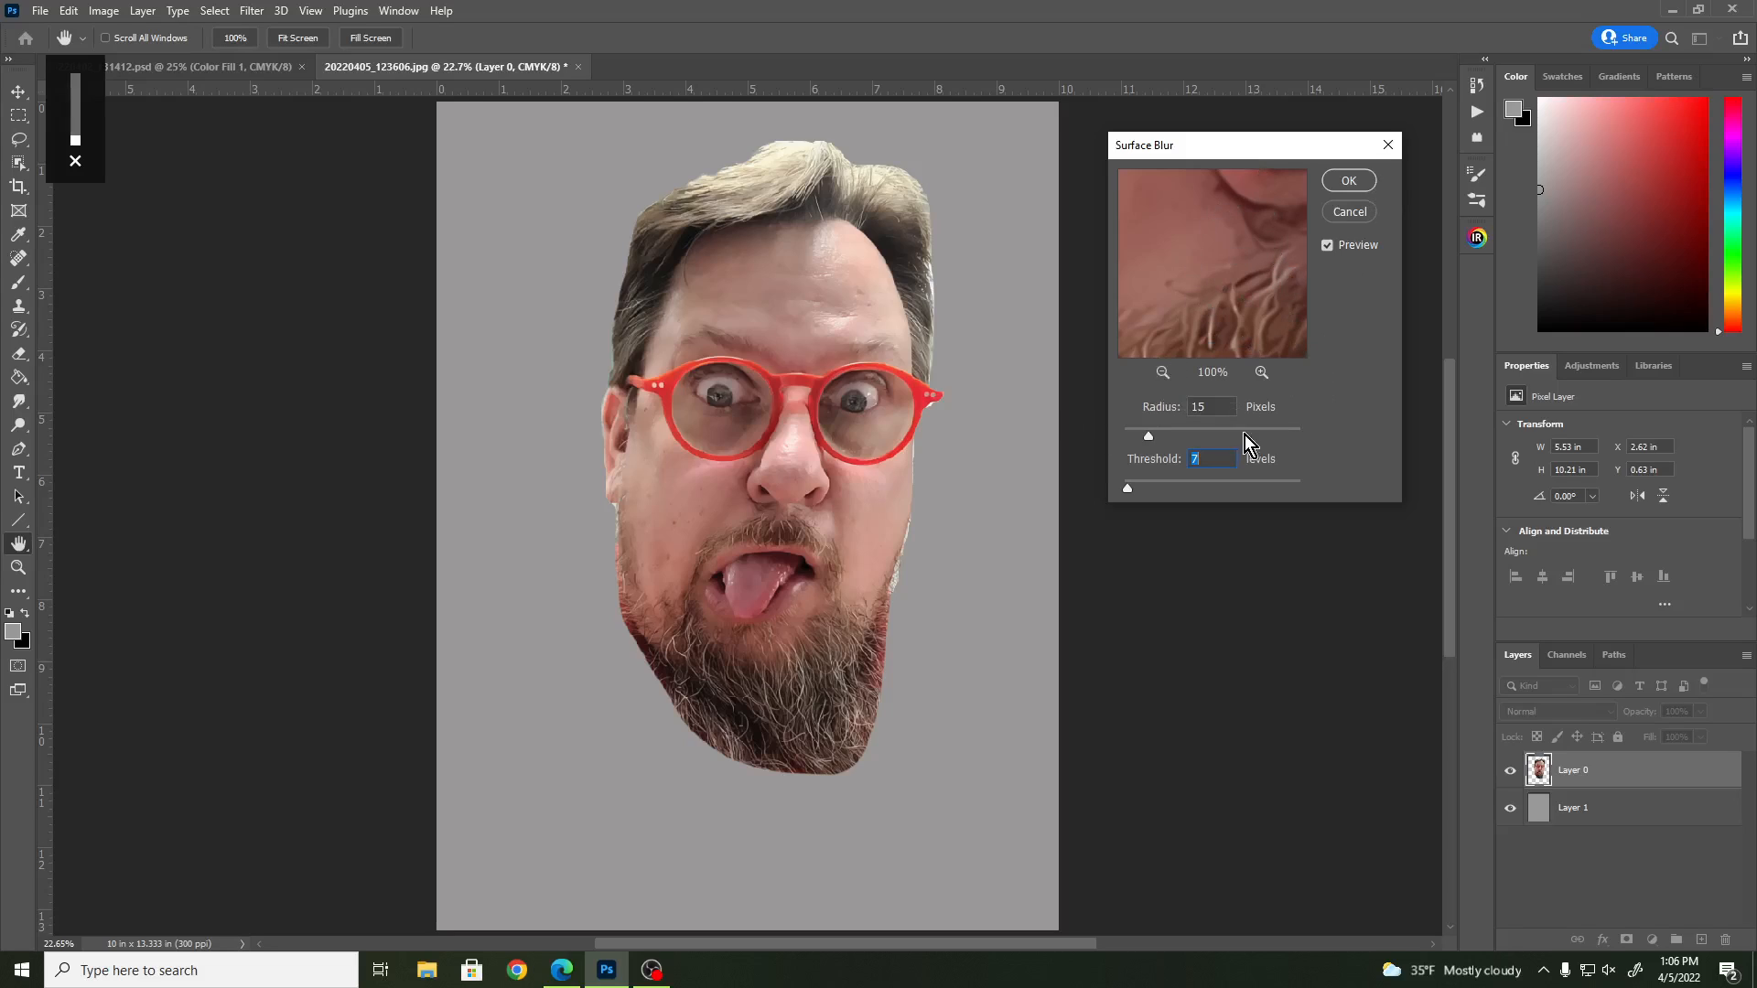
pyautogui.click(1226, 405)
pyautogui.write('20')
pyautogui.click(1348, 185)
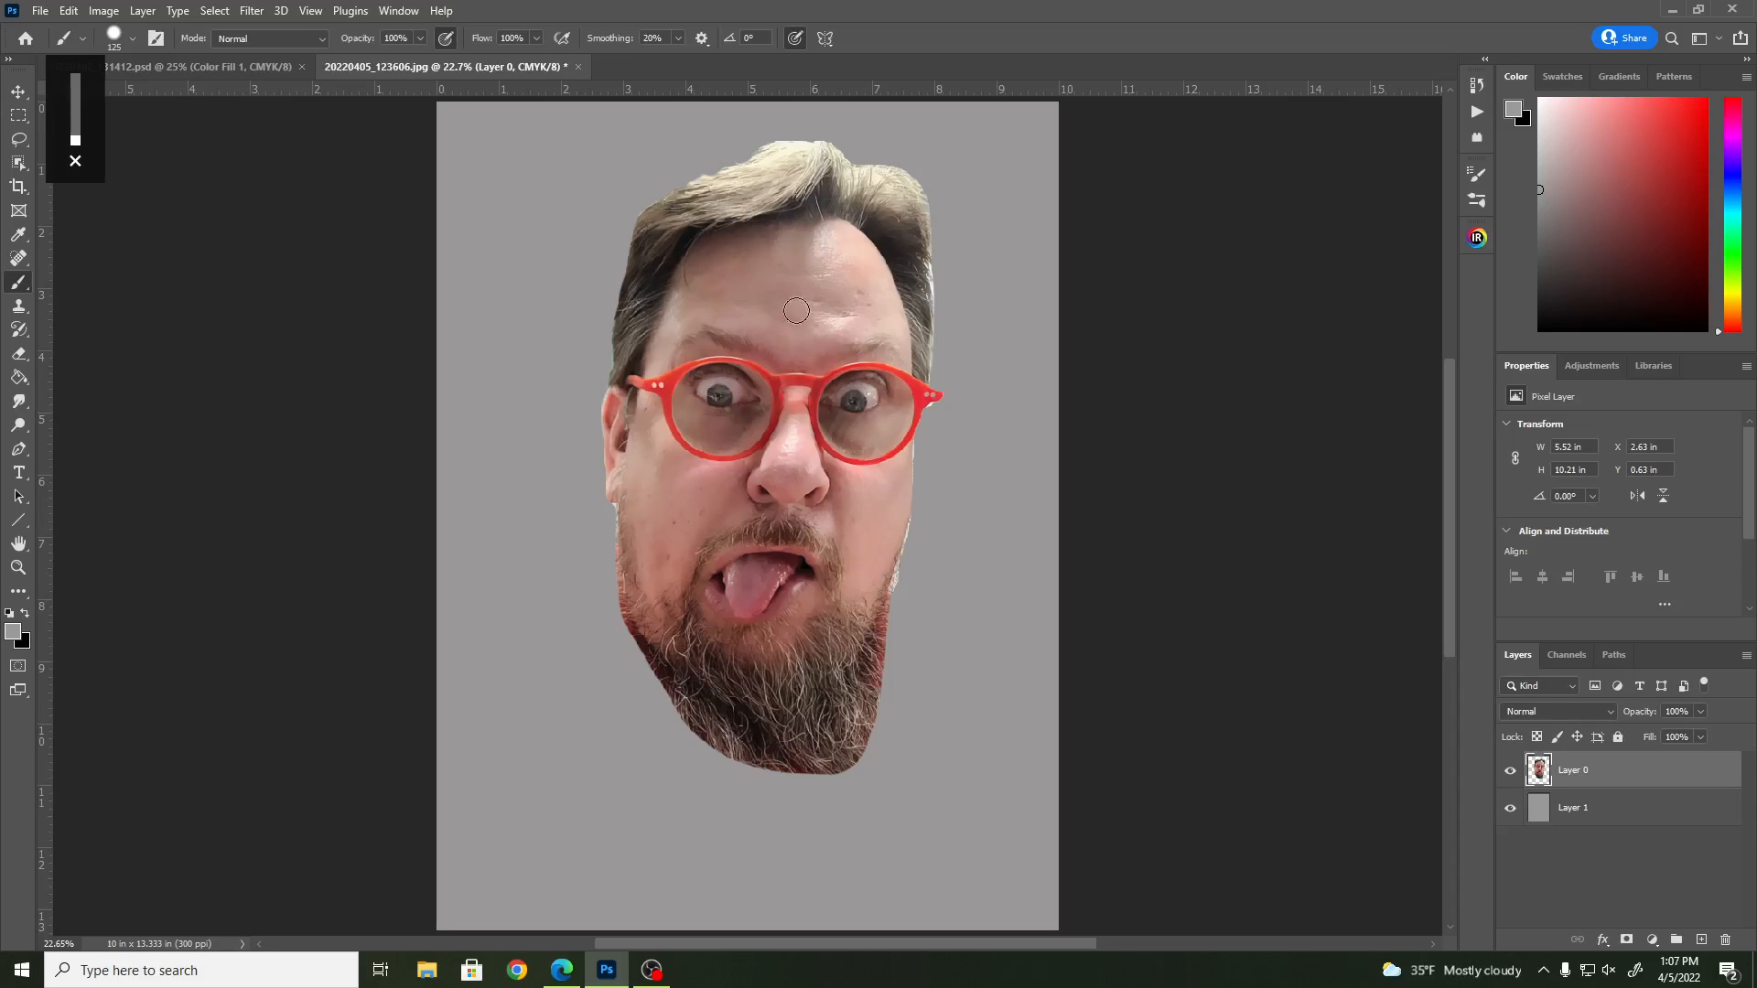
# - Apply Smart Sharpen to the head layer with amount 200%, radius 2 px and noise reduction 50%
pyautogui.click(256, 11)
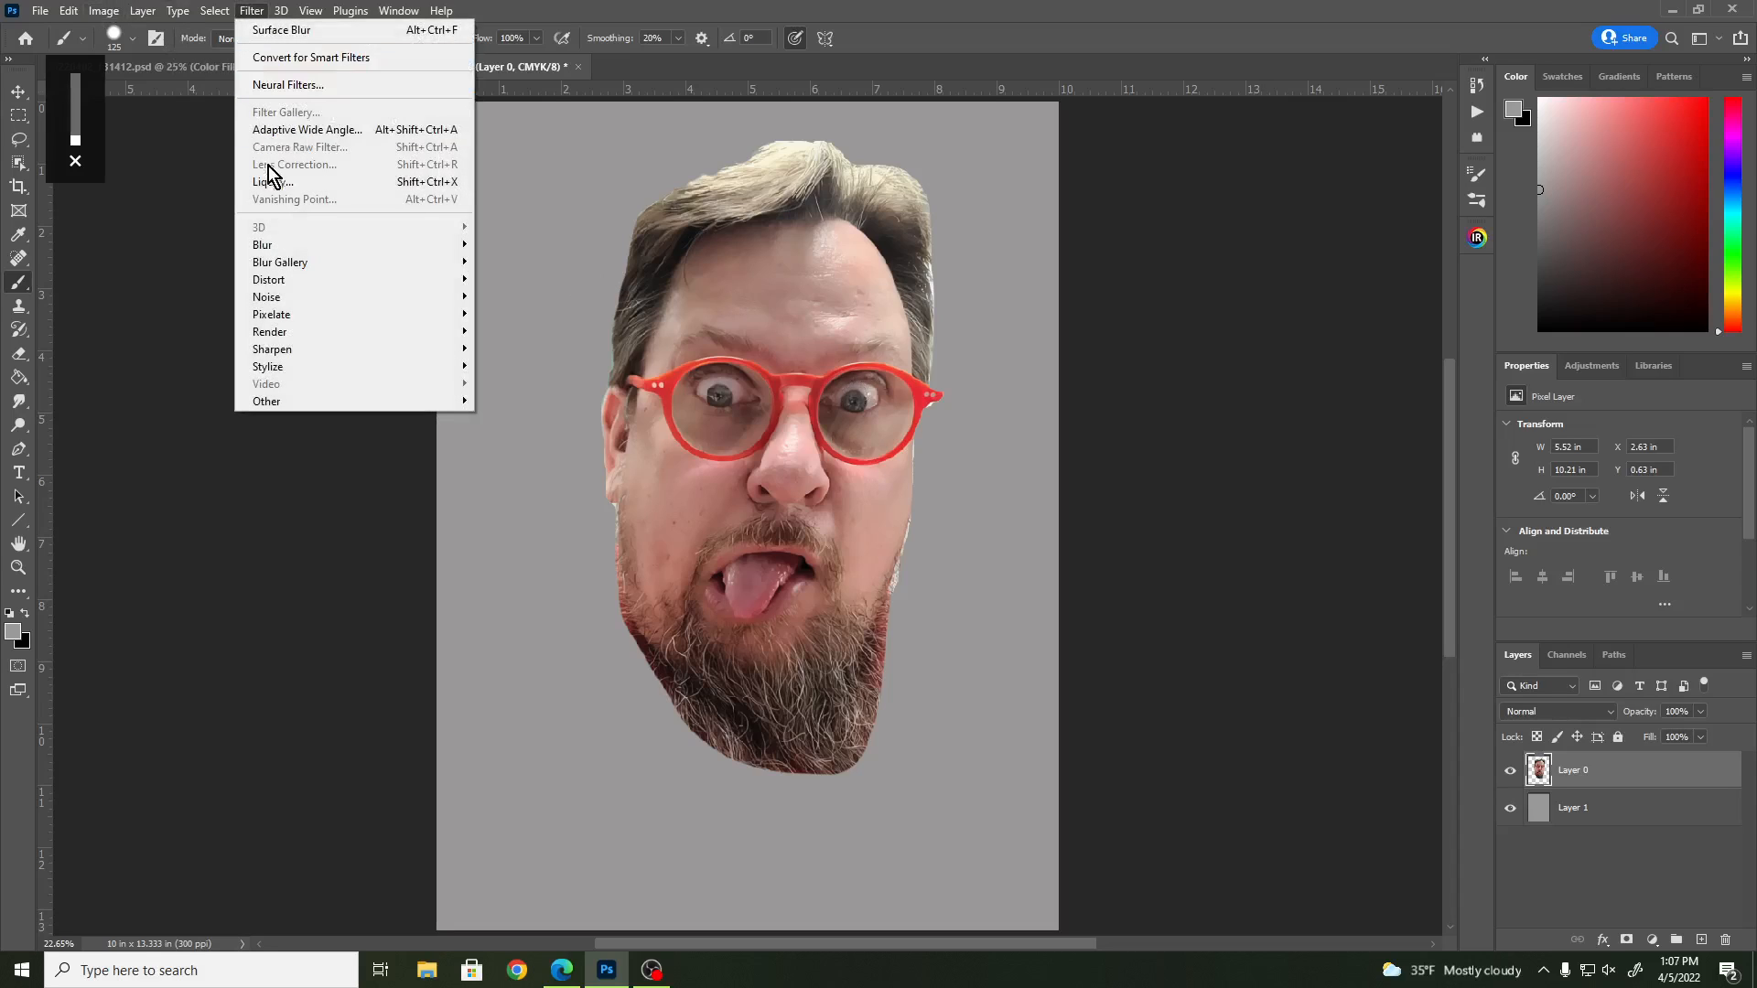
pyautogui.moveTo(311, 353)
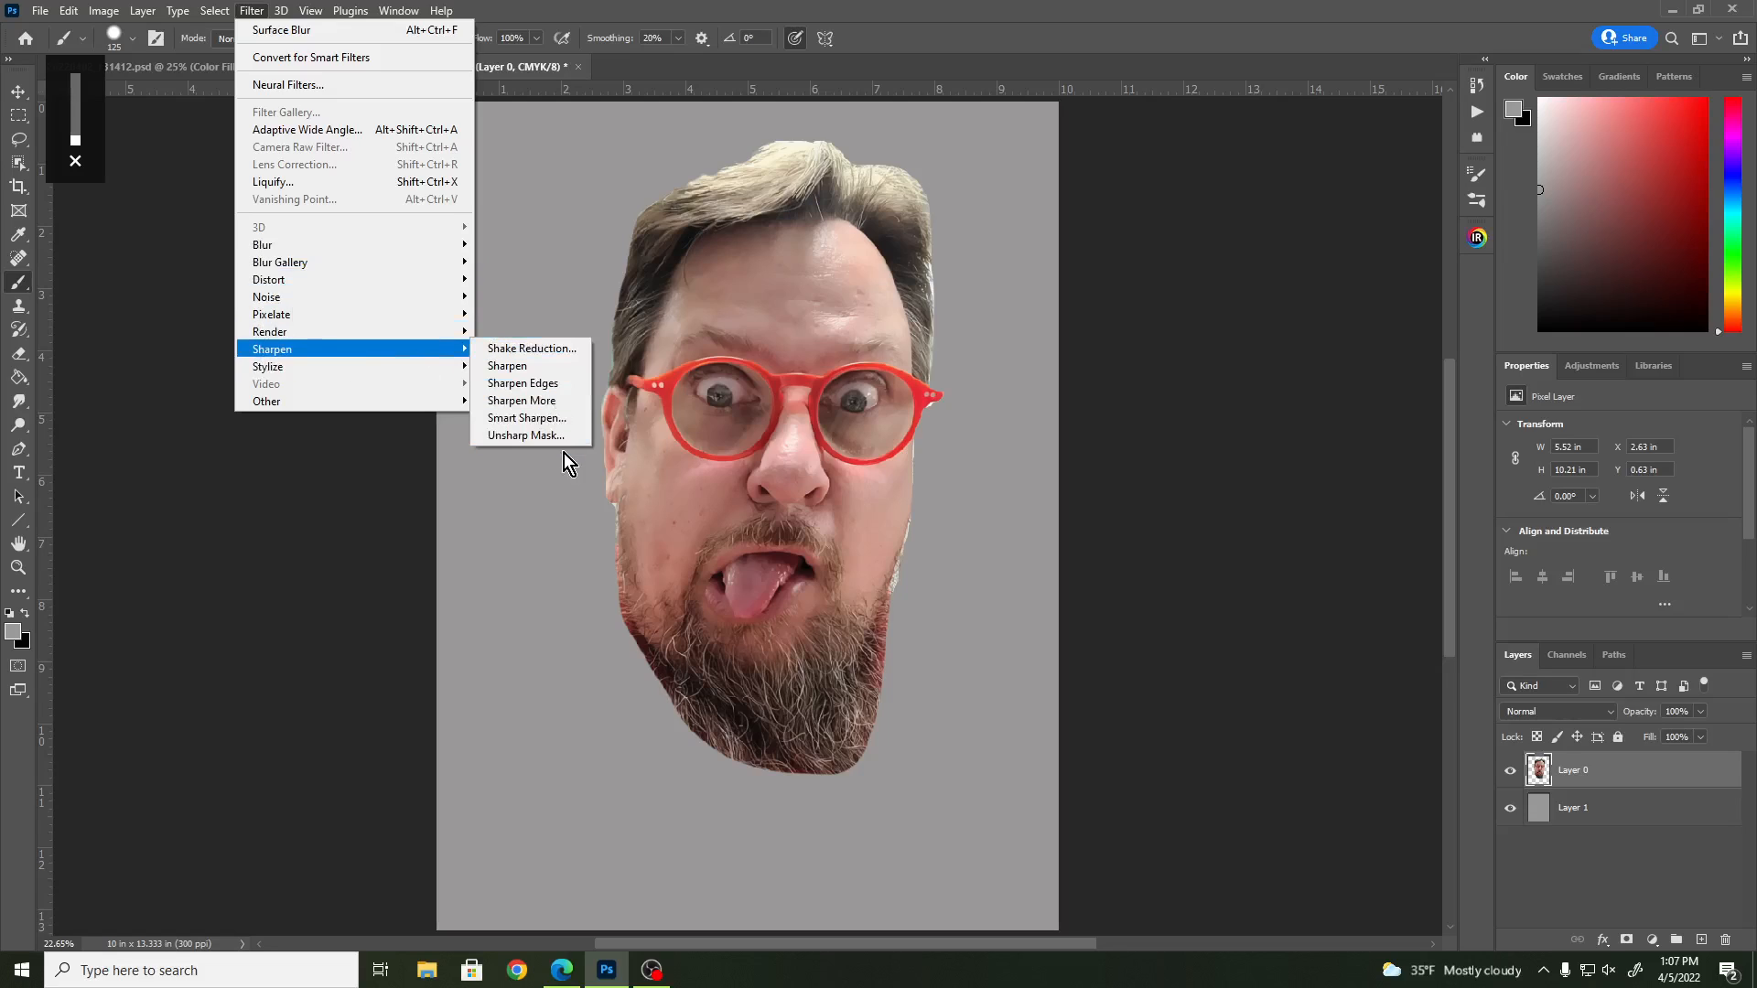
pyautogui.click(551, 423)
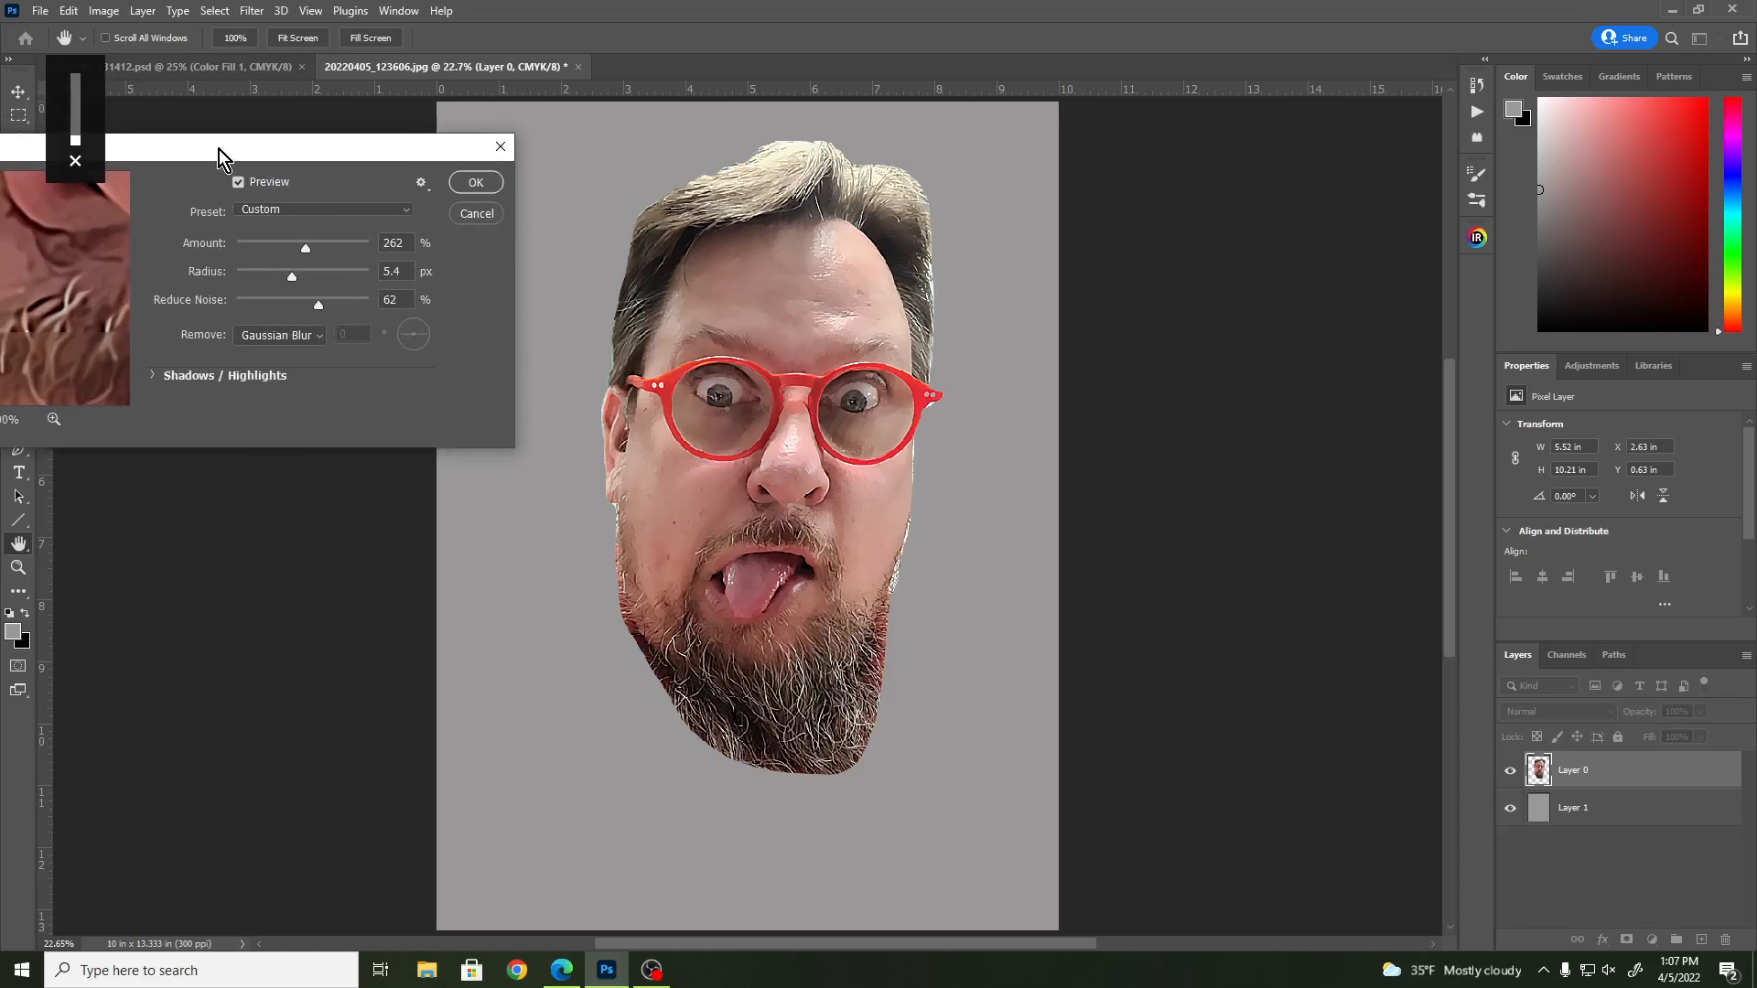
pyautogui.moveTo(224, 146); pyautogui.dragTo(1370, 125)
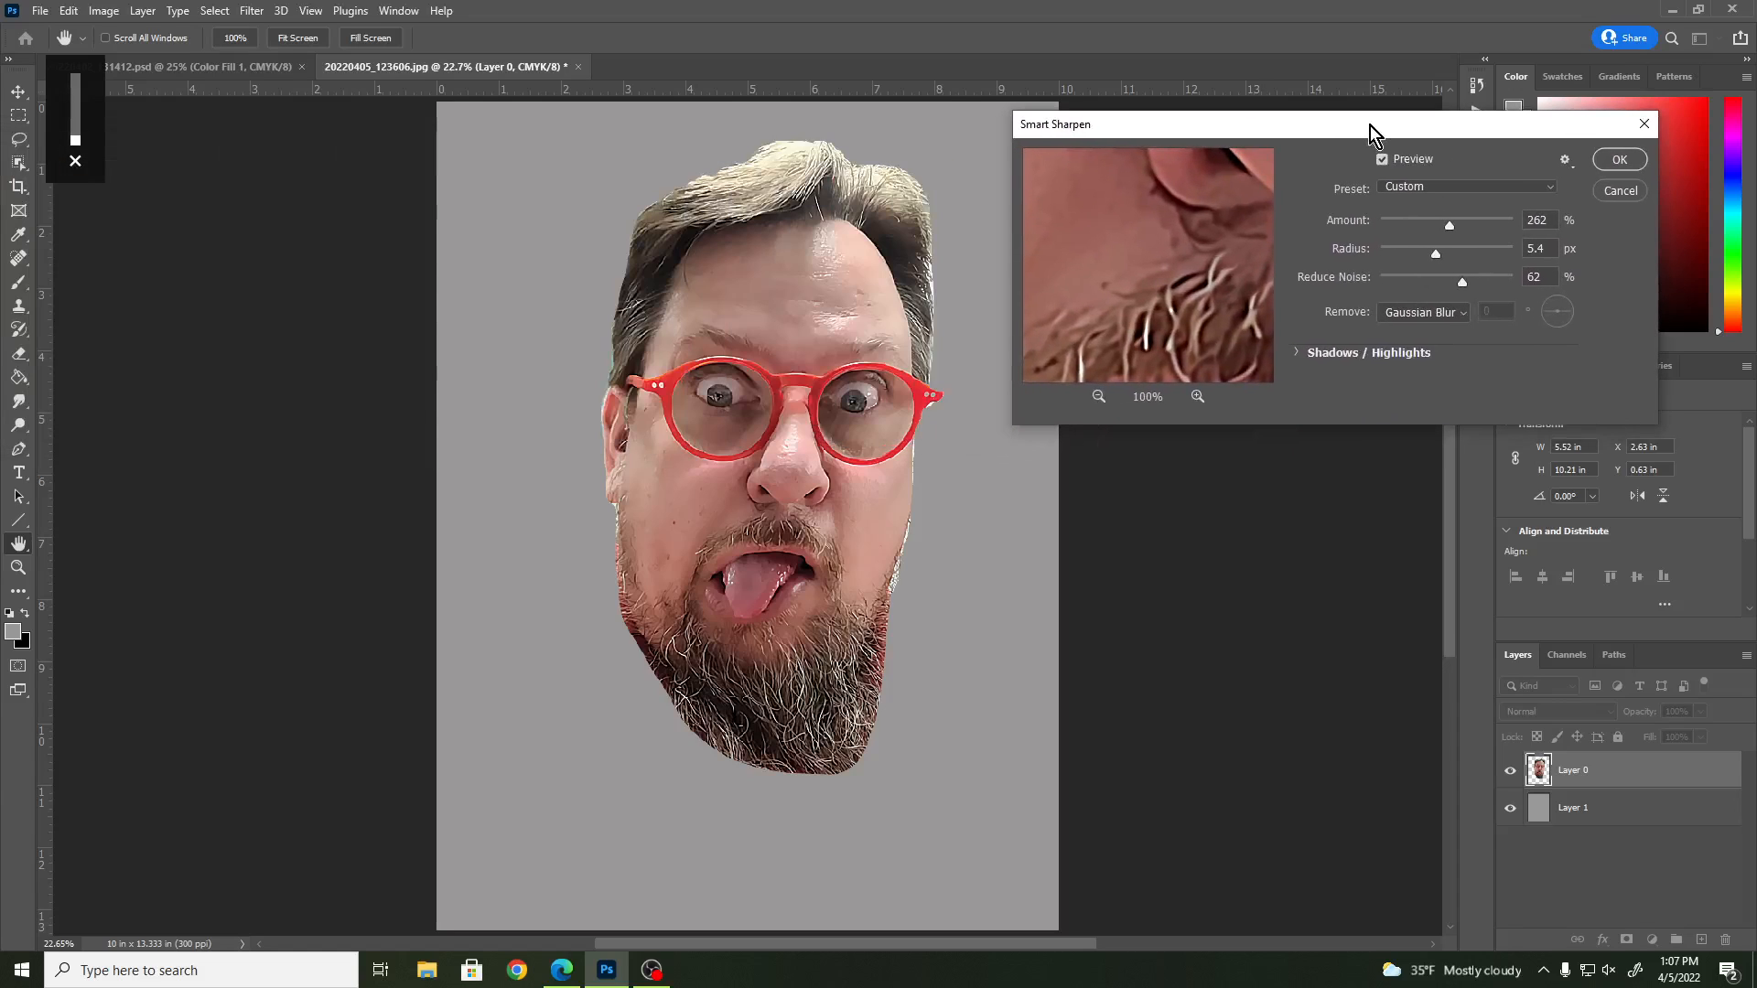
pyautogui.doubleClick(1541, 210)
pyautogui.write('200')
pyautogui.doubleClick(1516, 249)
pyautogui.write('2')
pyautogui.press('Tab')
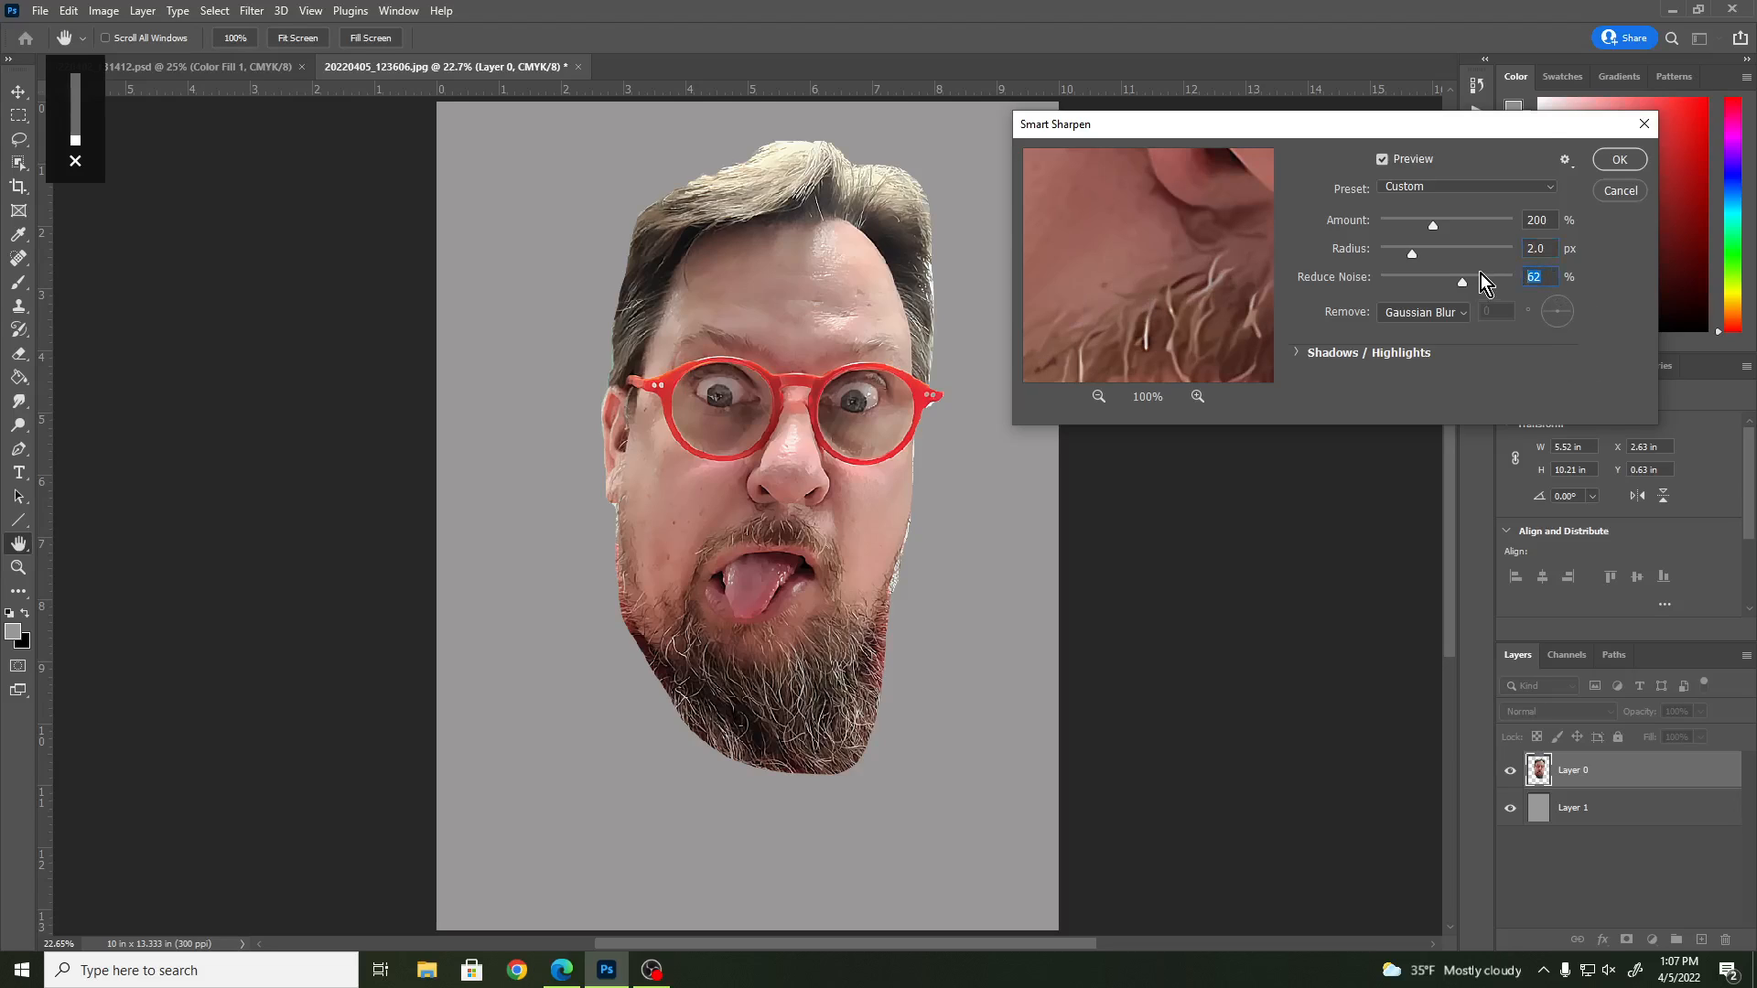
pyautogui.write('50')
pyautogui.click(1616, 160)
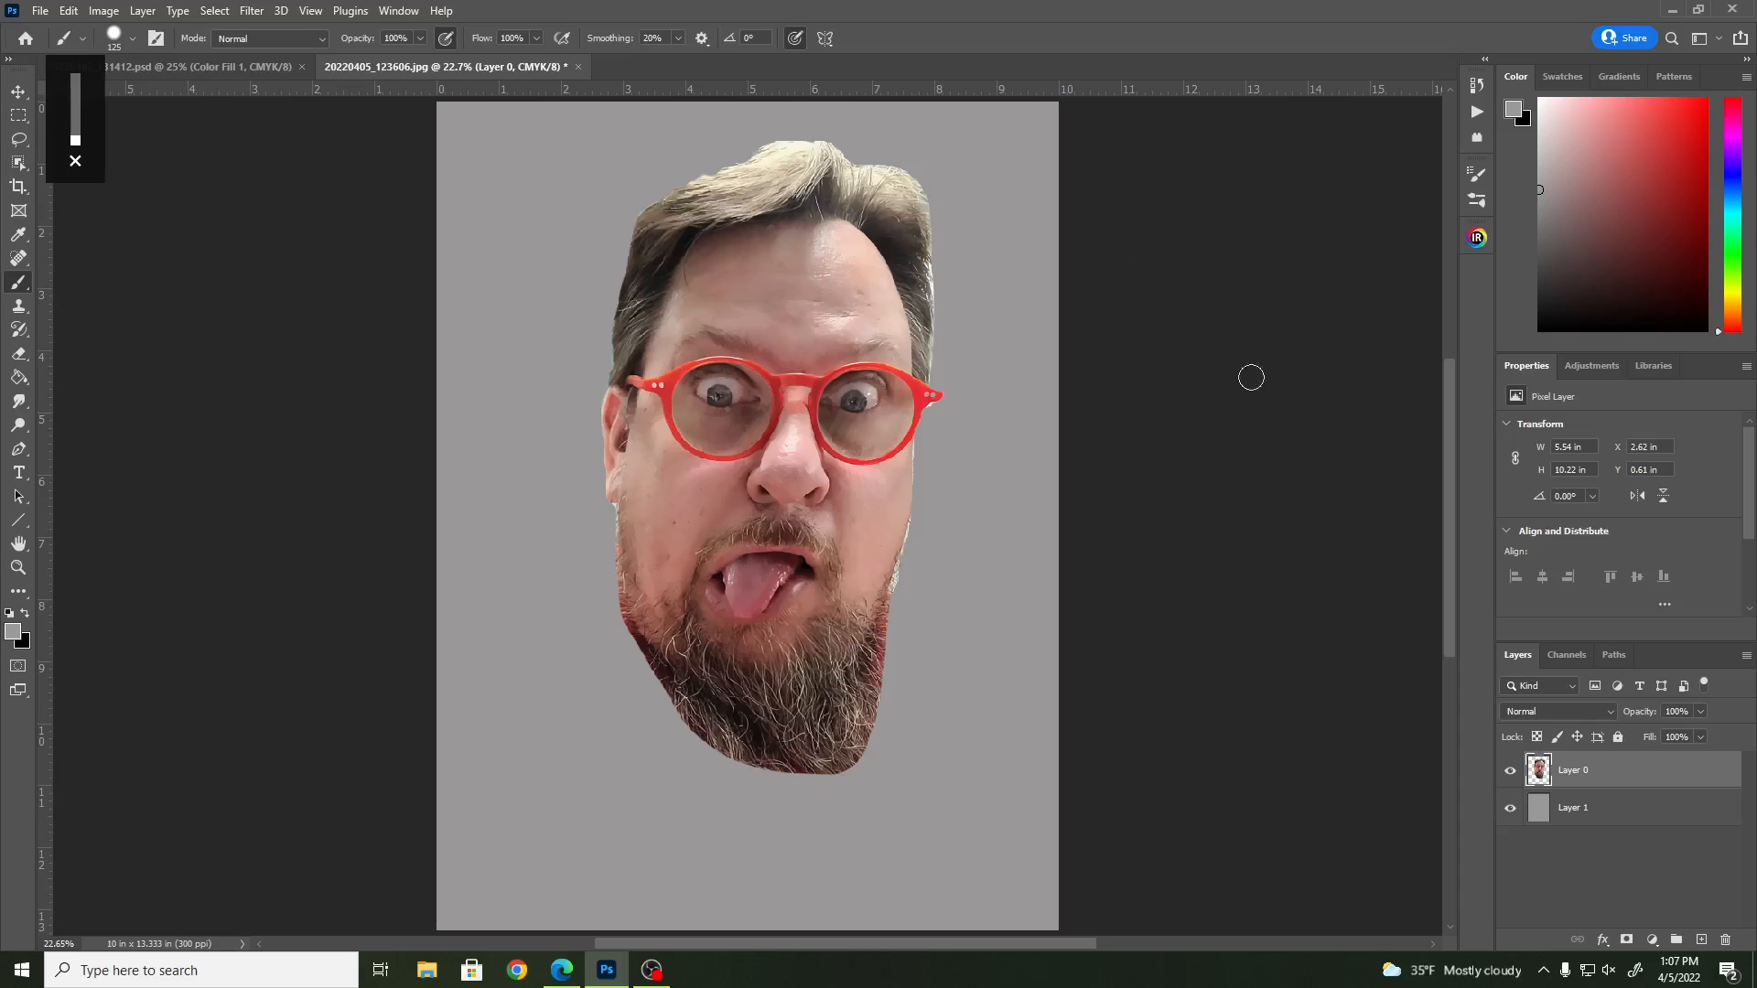
# - Apply Unsharp Mask to the head layer with amount 30% and radius 50 pixels
pyautogui.click(245, 11)
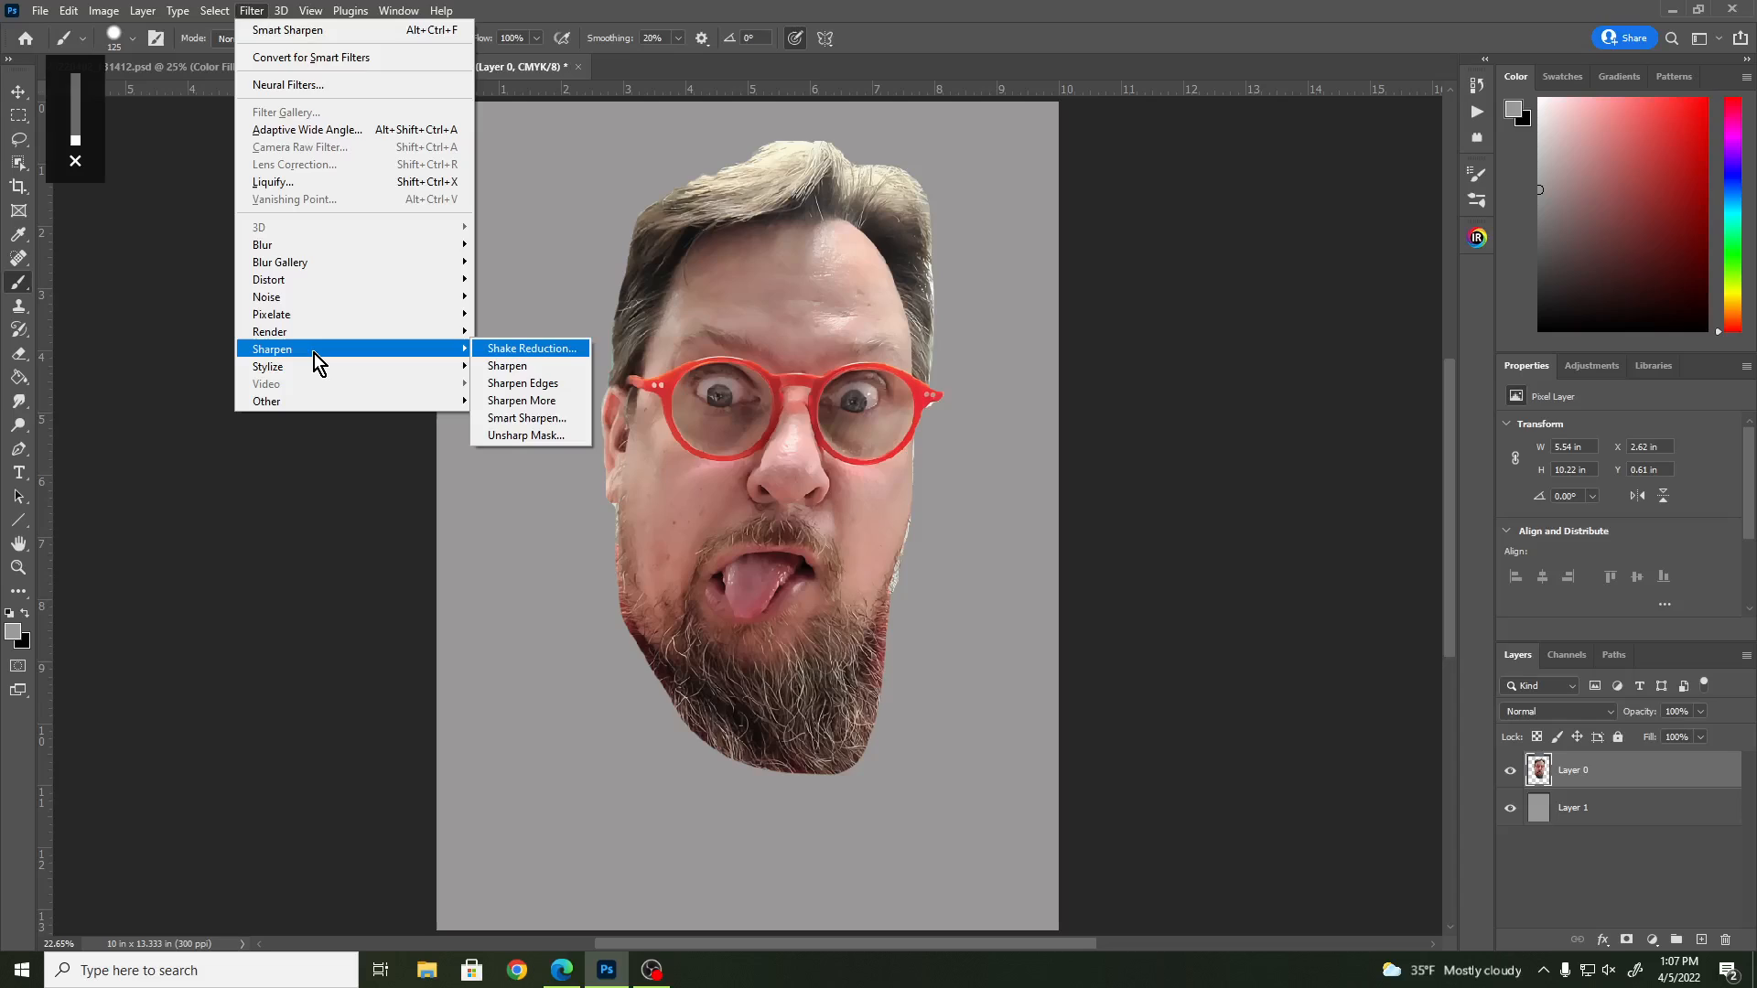
pyautogui.click(529, 436)
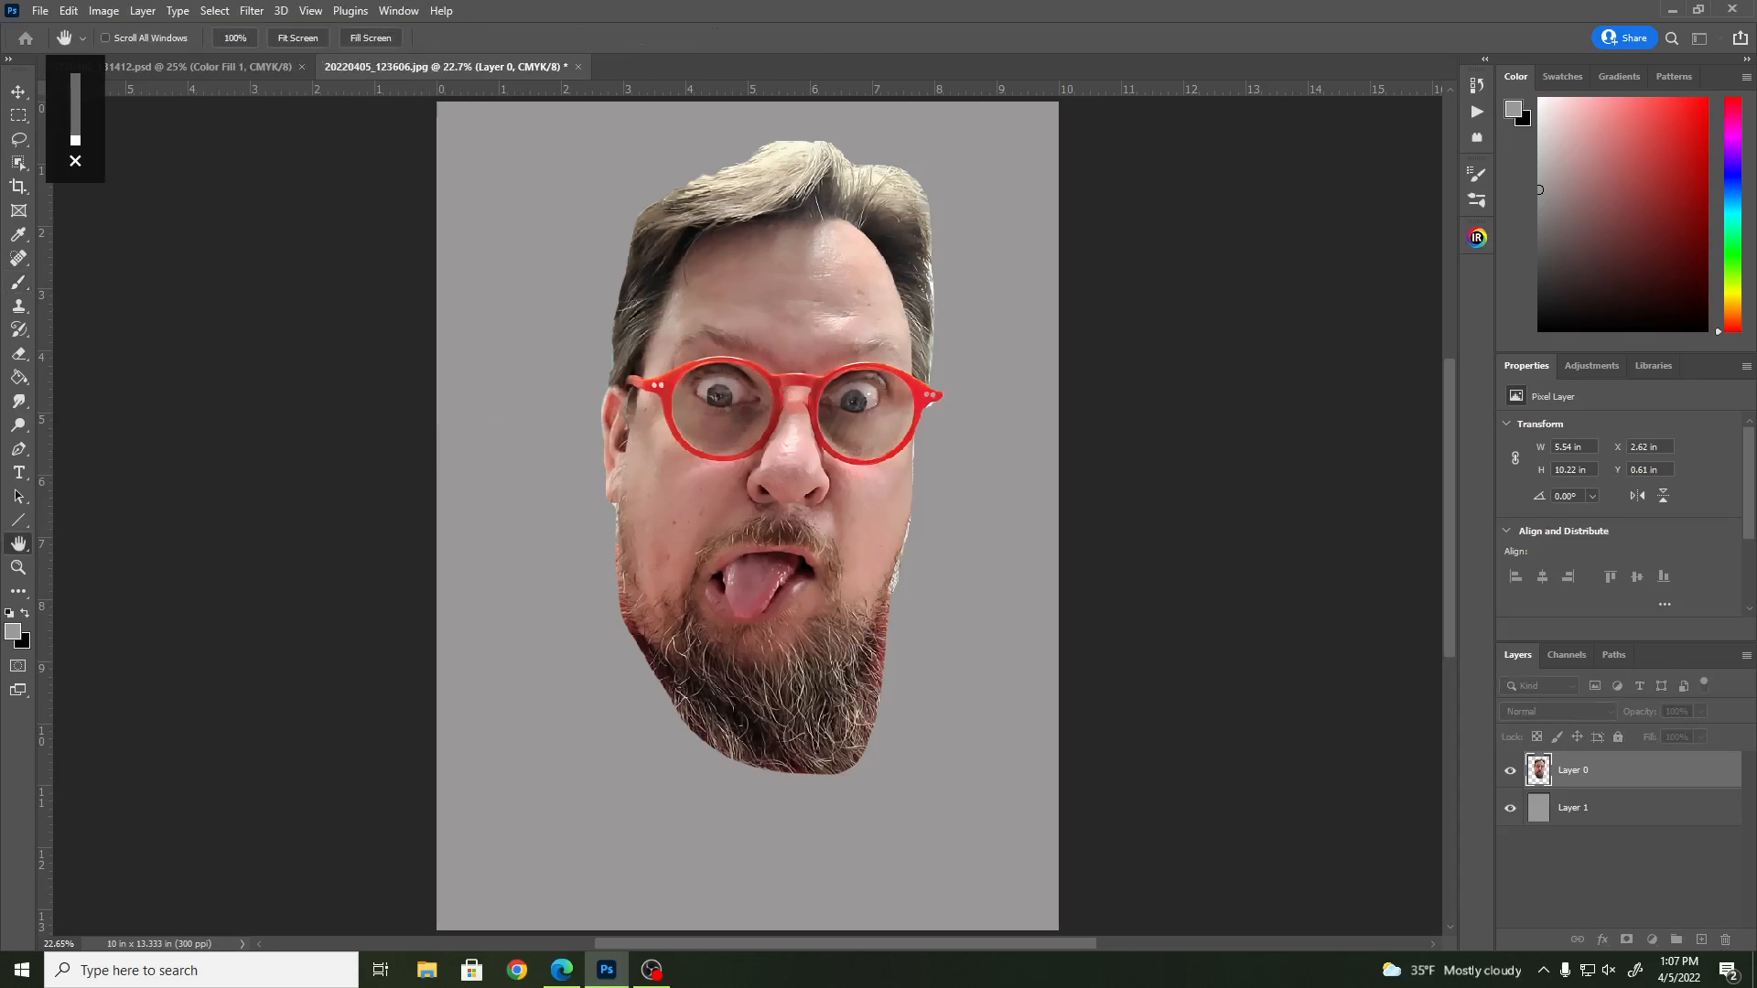
pyautogui.moveTo(474, 108); pyautogui.dragTo(1285, 102)
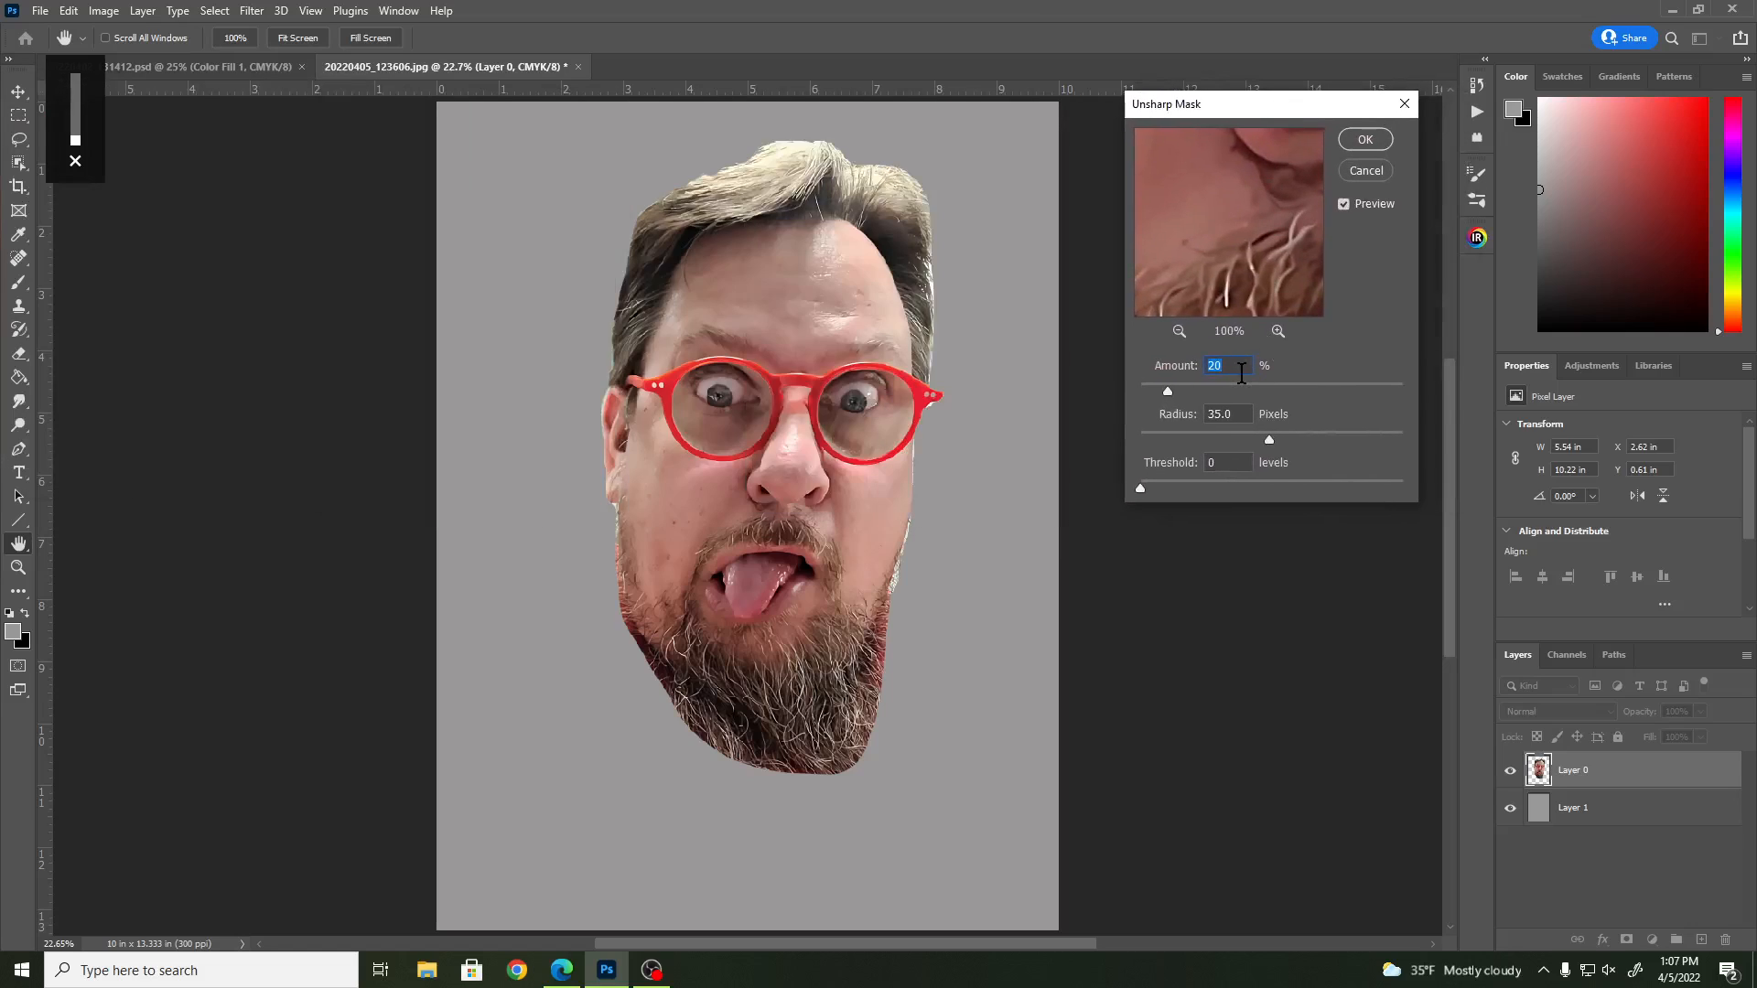
pyautogui.write('30')
pyautogui.press('Tab')
pyautogui.write('50')
pyautogui.click(1365, 141)
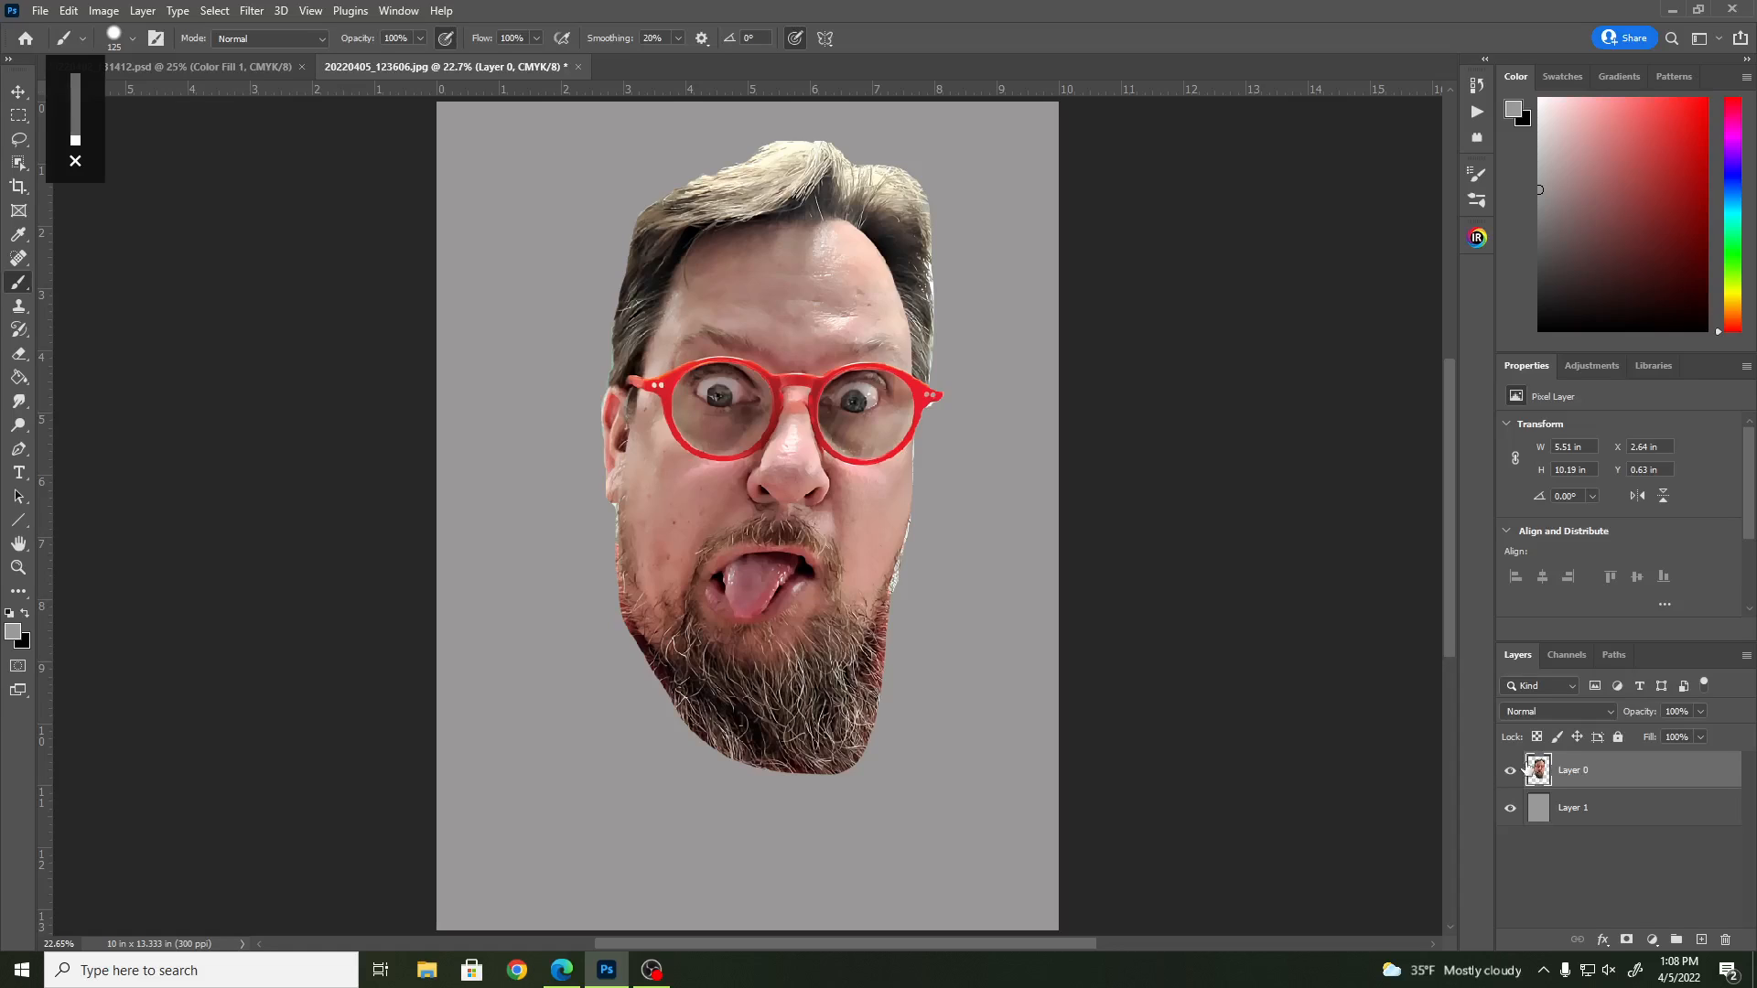
# - Duplicate the head layer and apply a High Pass filter with a 2-pixel radius to the copy
pyautogui.hotkey('ctrl', 'j')
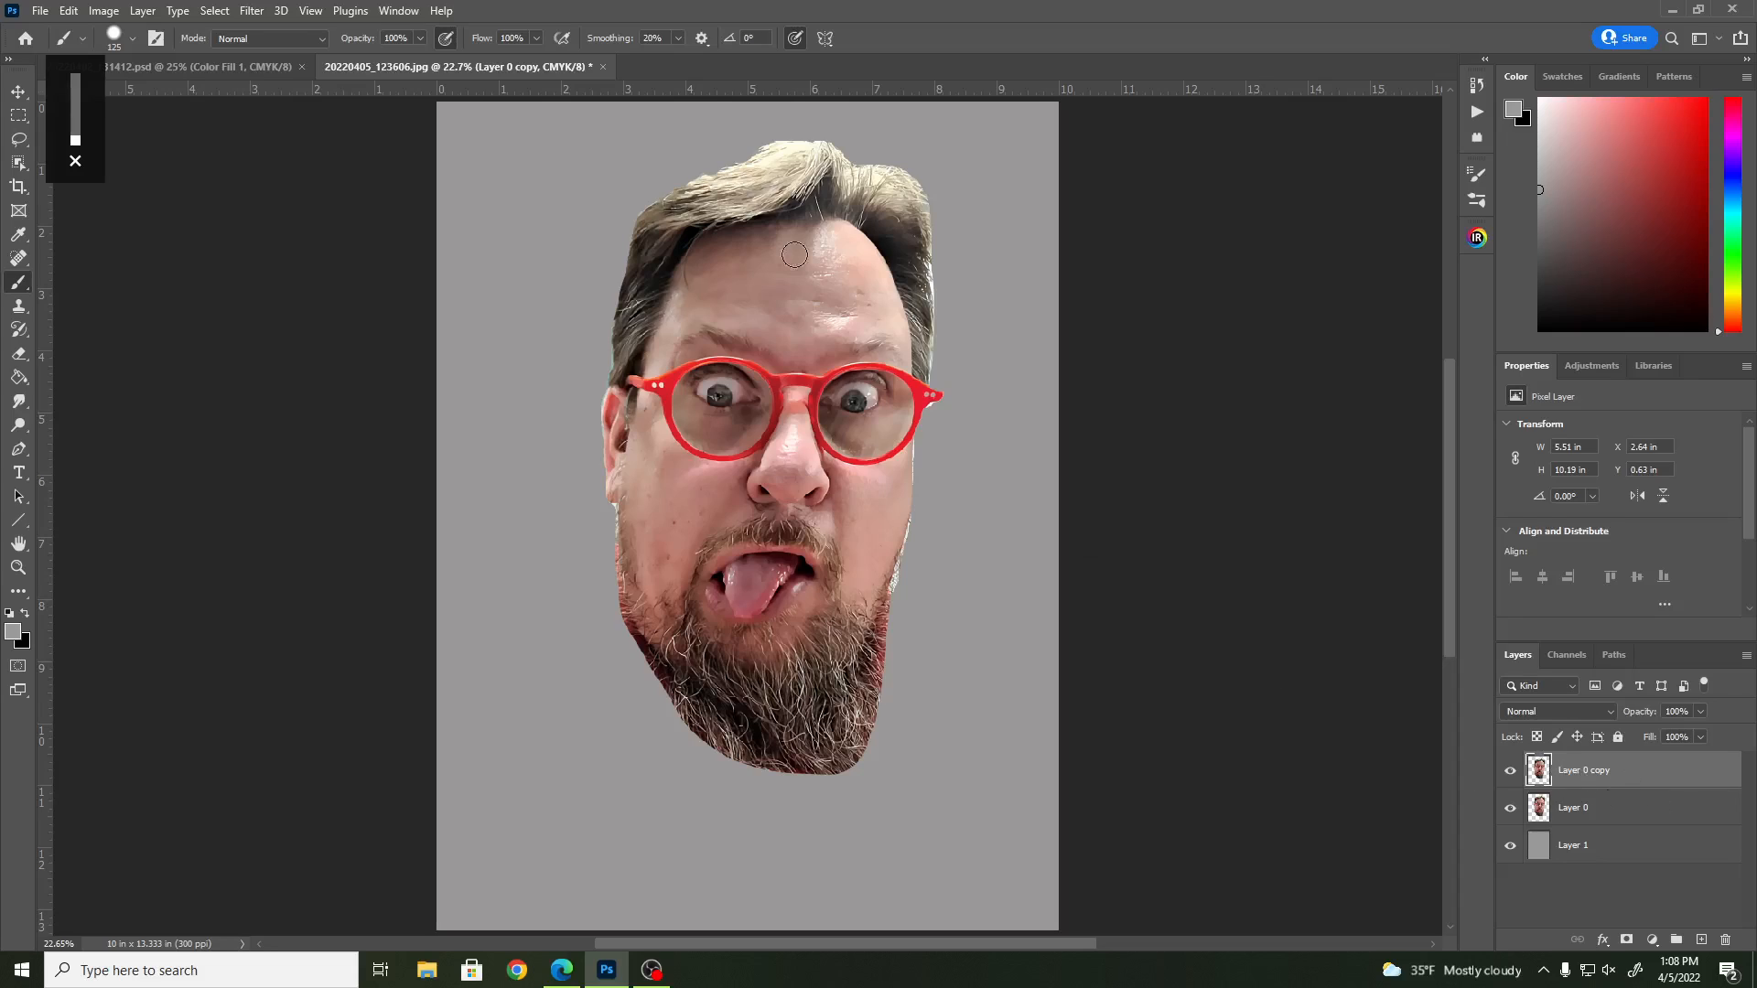
pyautogui.click(252, 13)
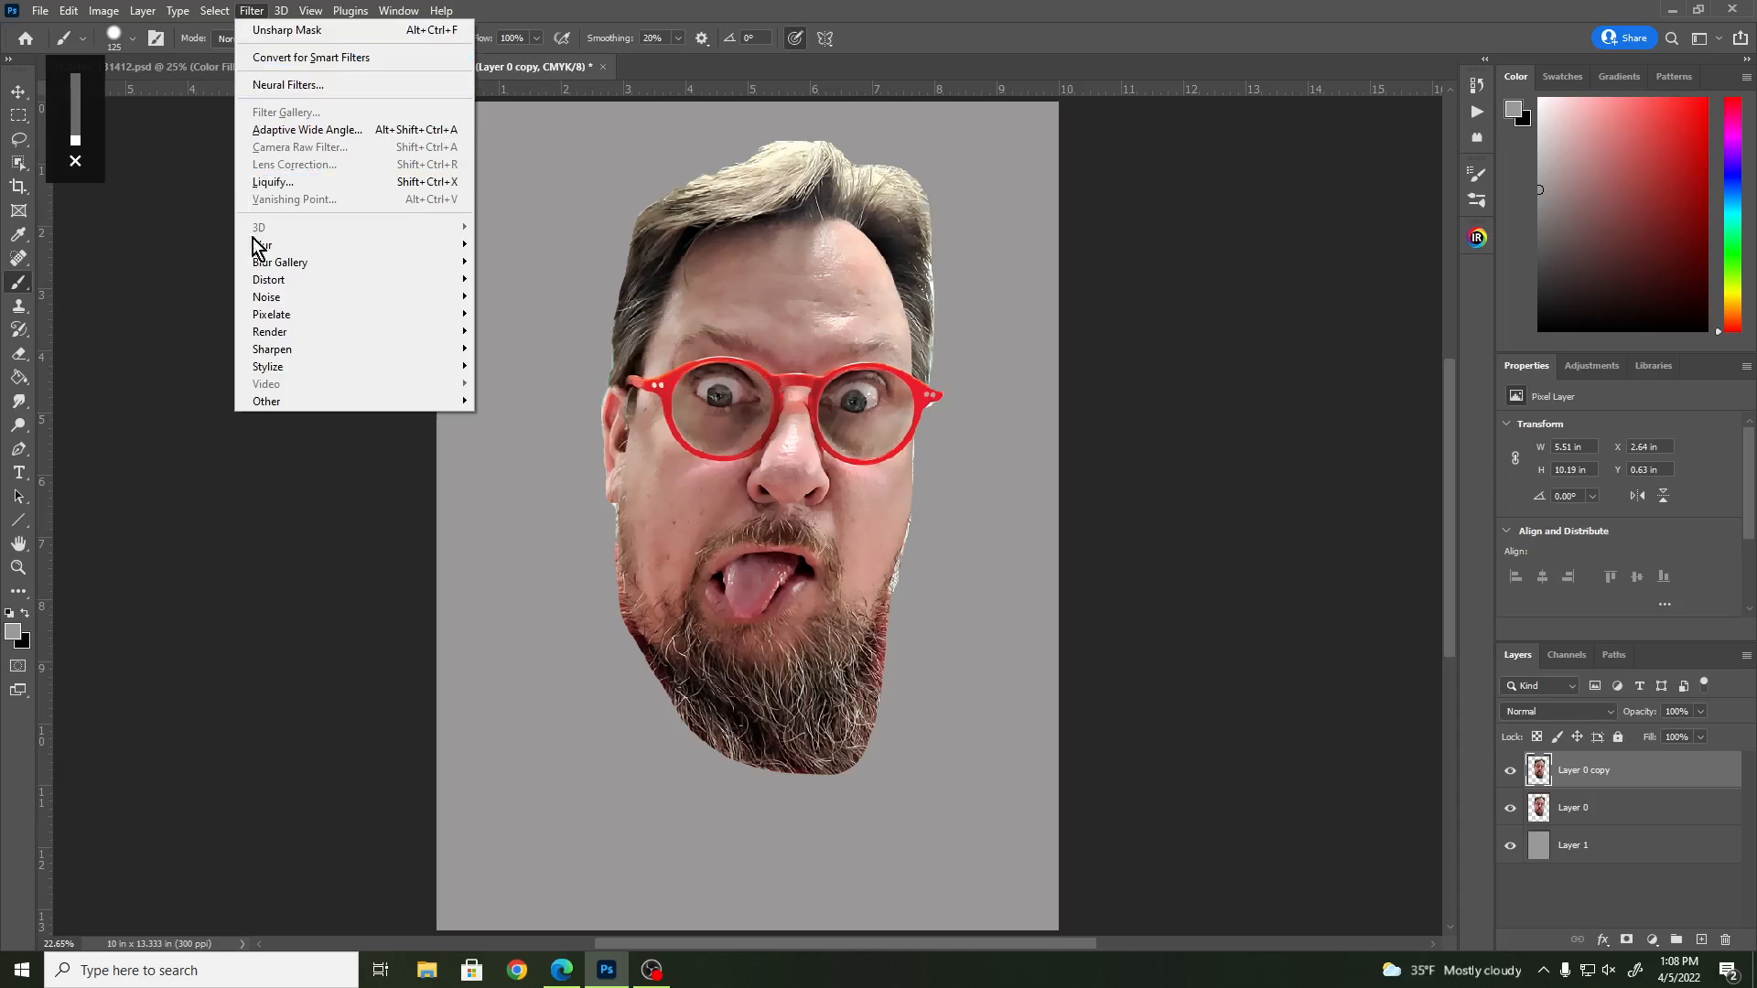
pyautogui.moveTo(299, 401)
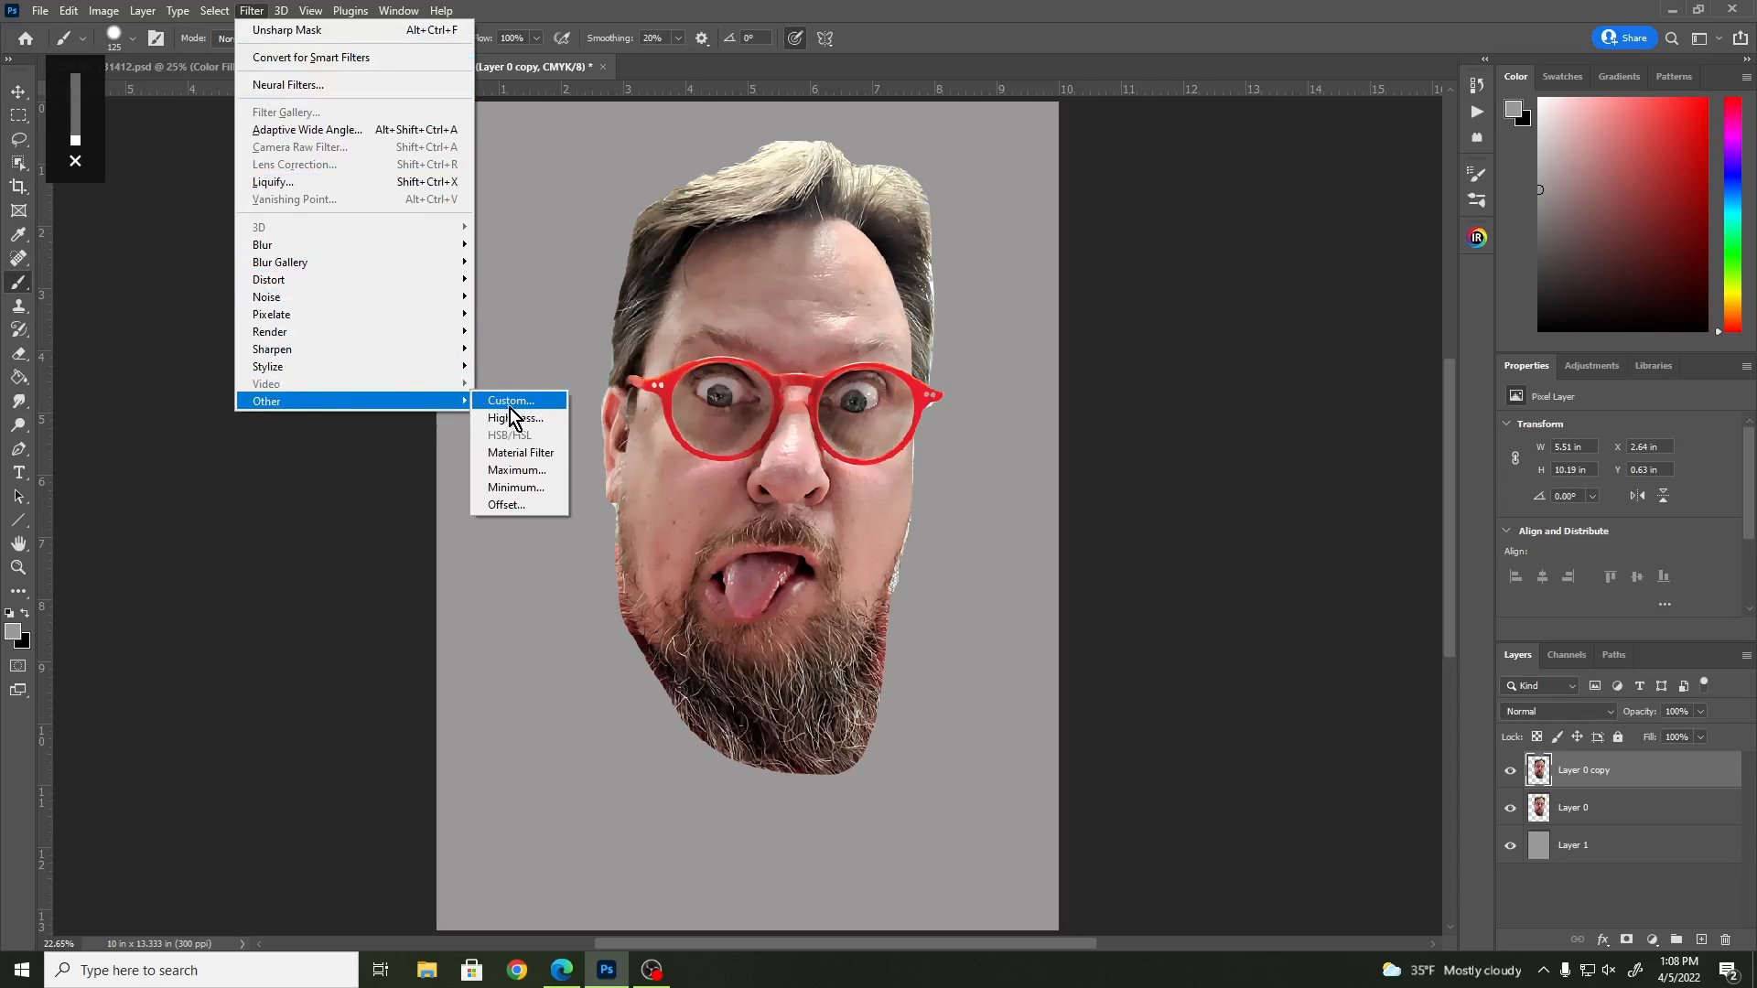
pyautogui.click(534, 420)
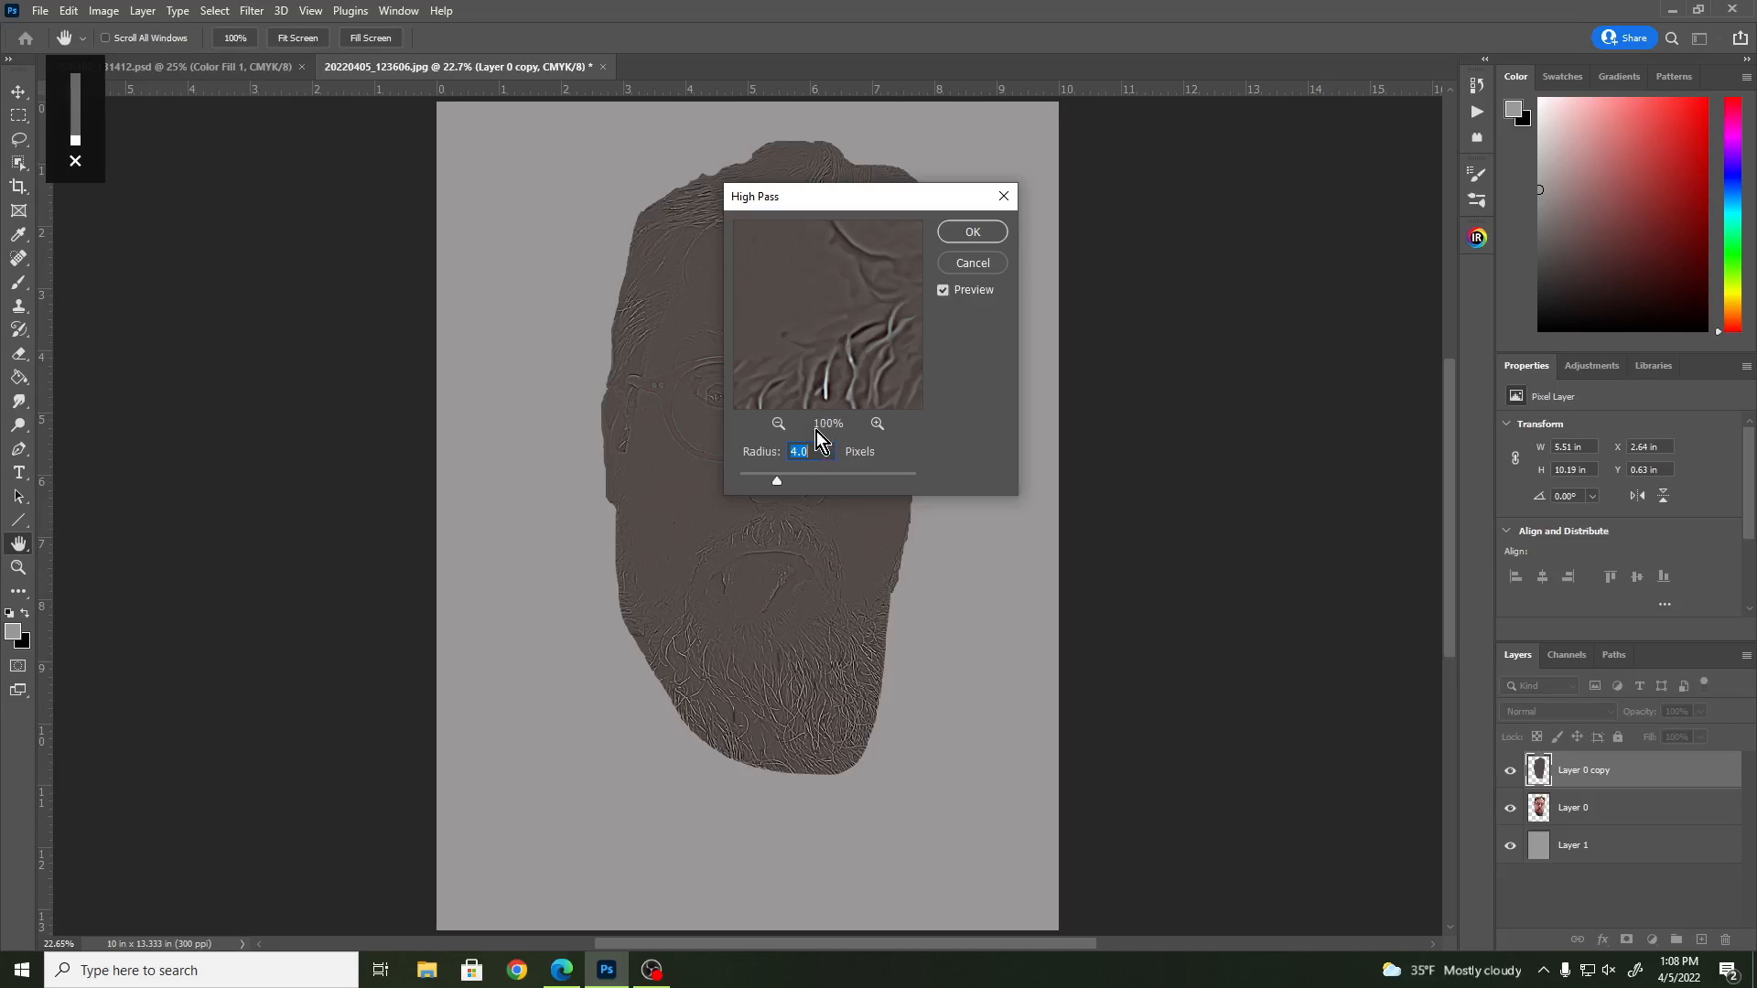
pyautogui.write('2')
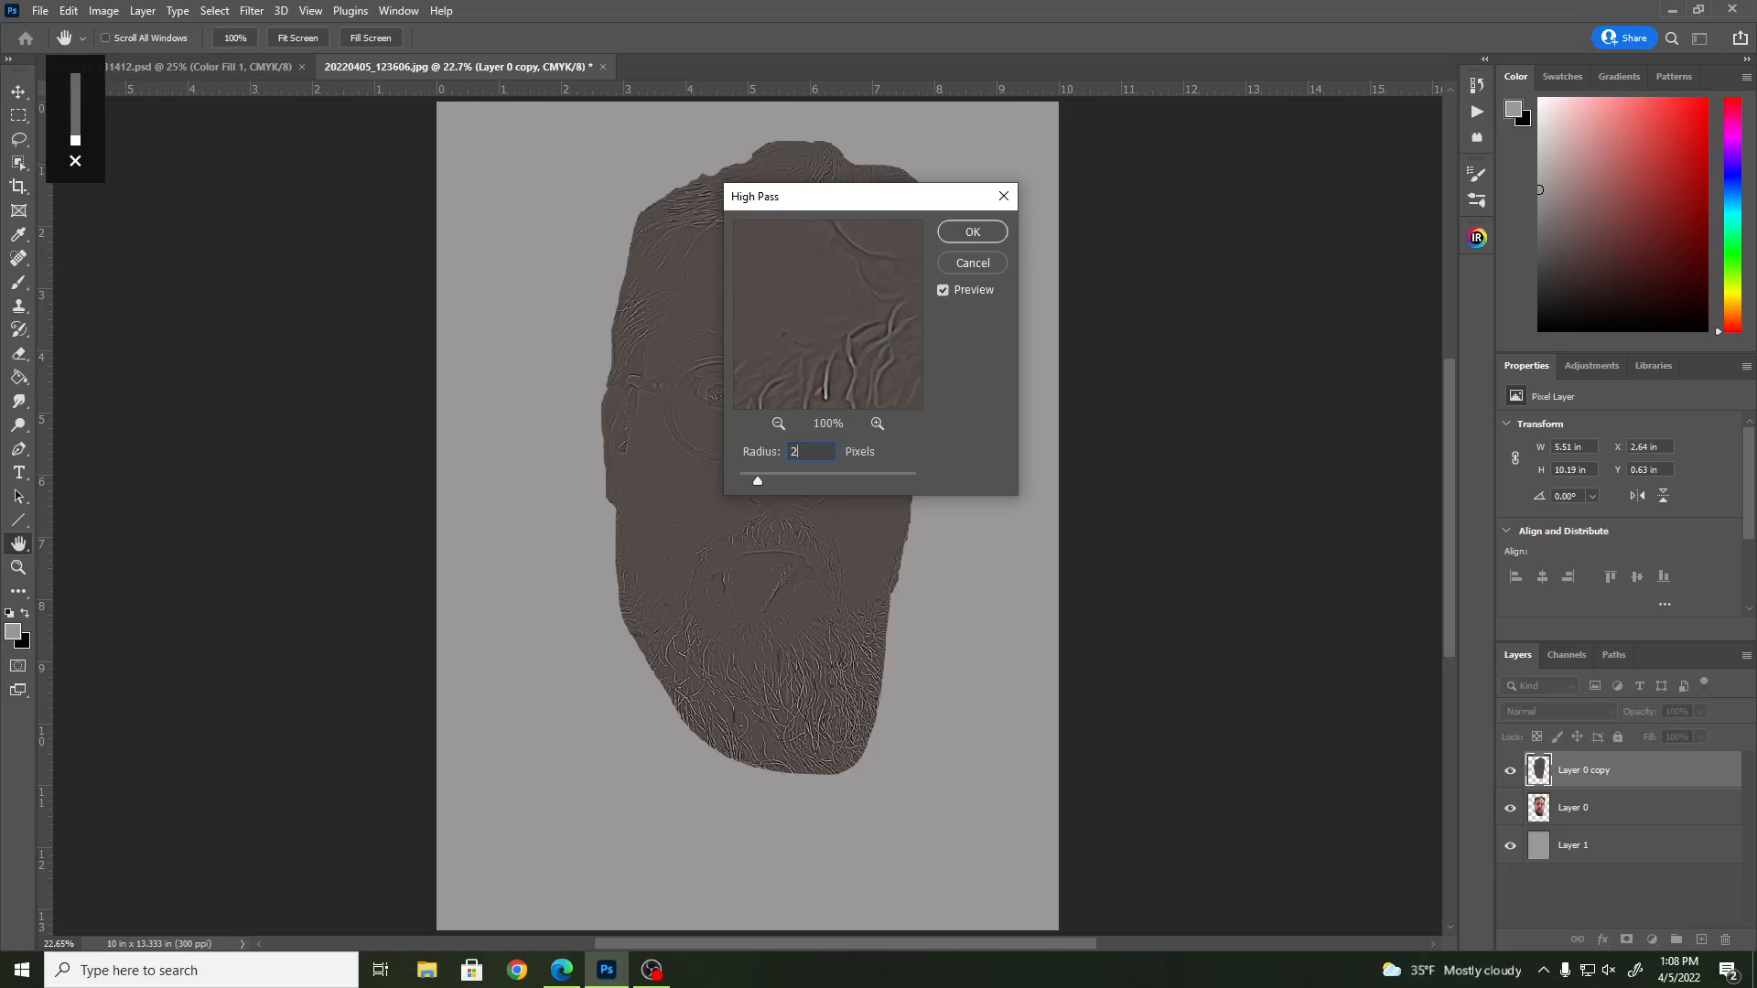
pyautogui.click(973, 235)
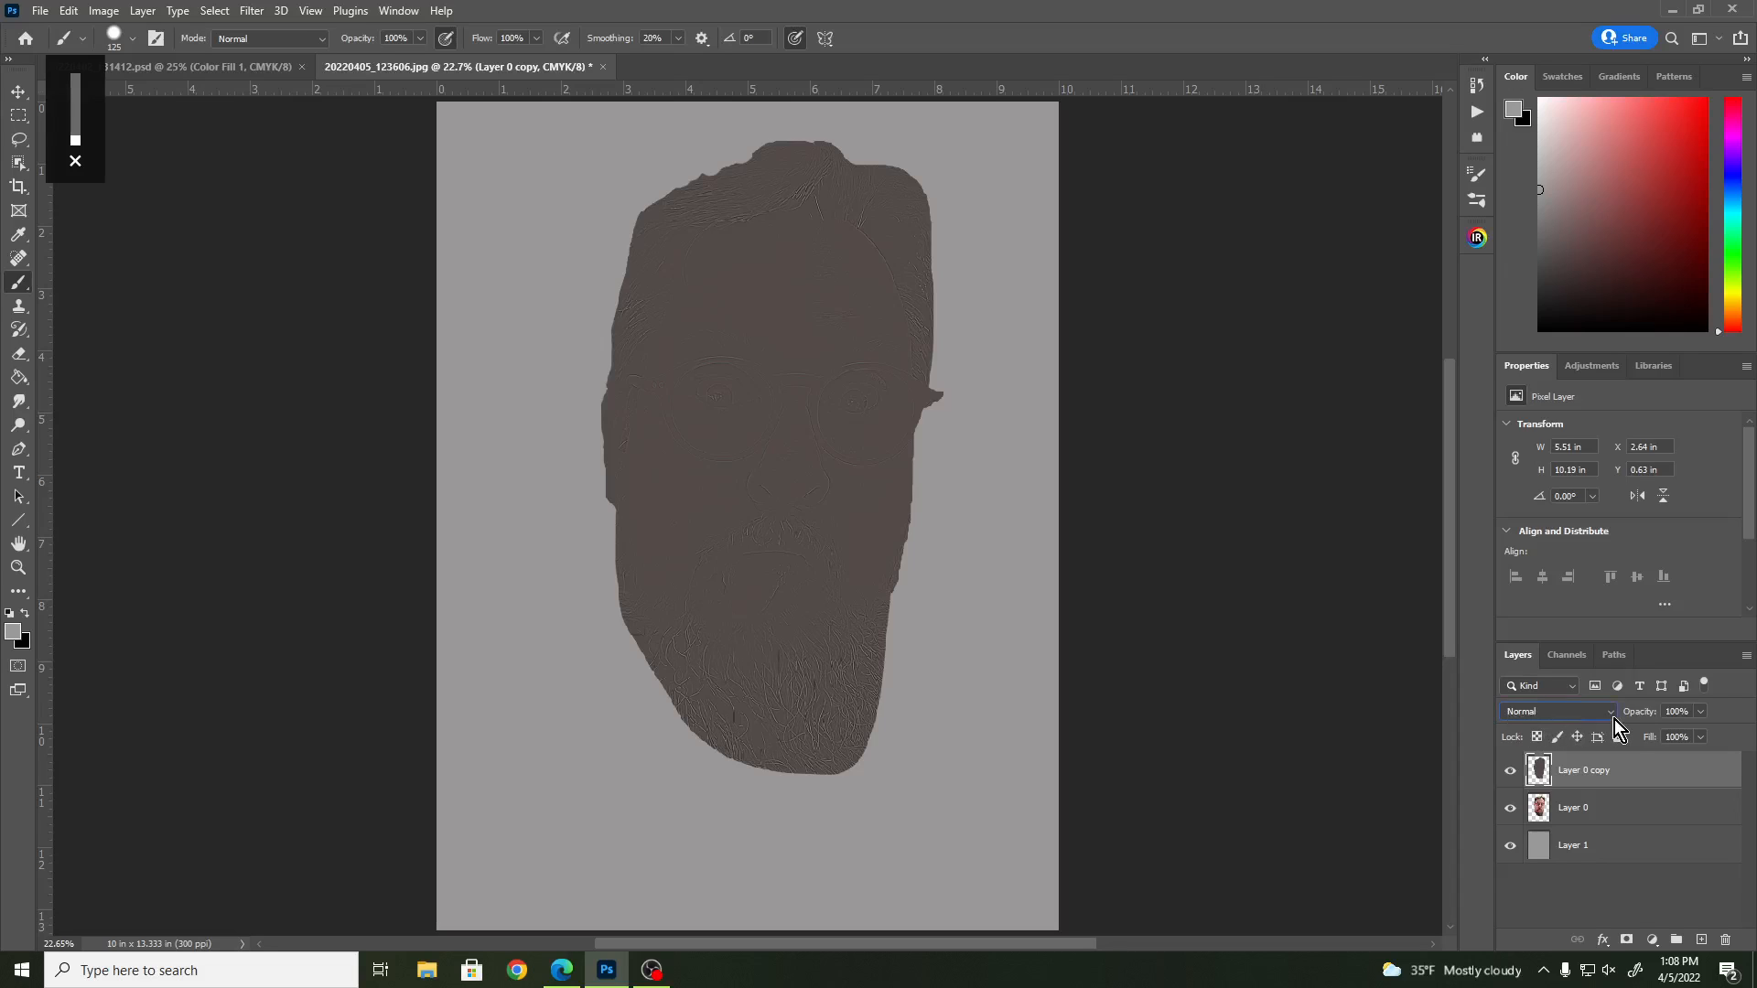
# - Set the High Pass copy's blend mode to Overlay and merge it with the original head layer
pyautogui.click(1614, 719)
pyautogui.click(1602, 718)
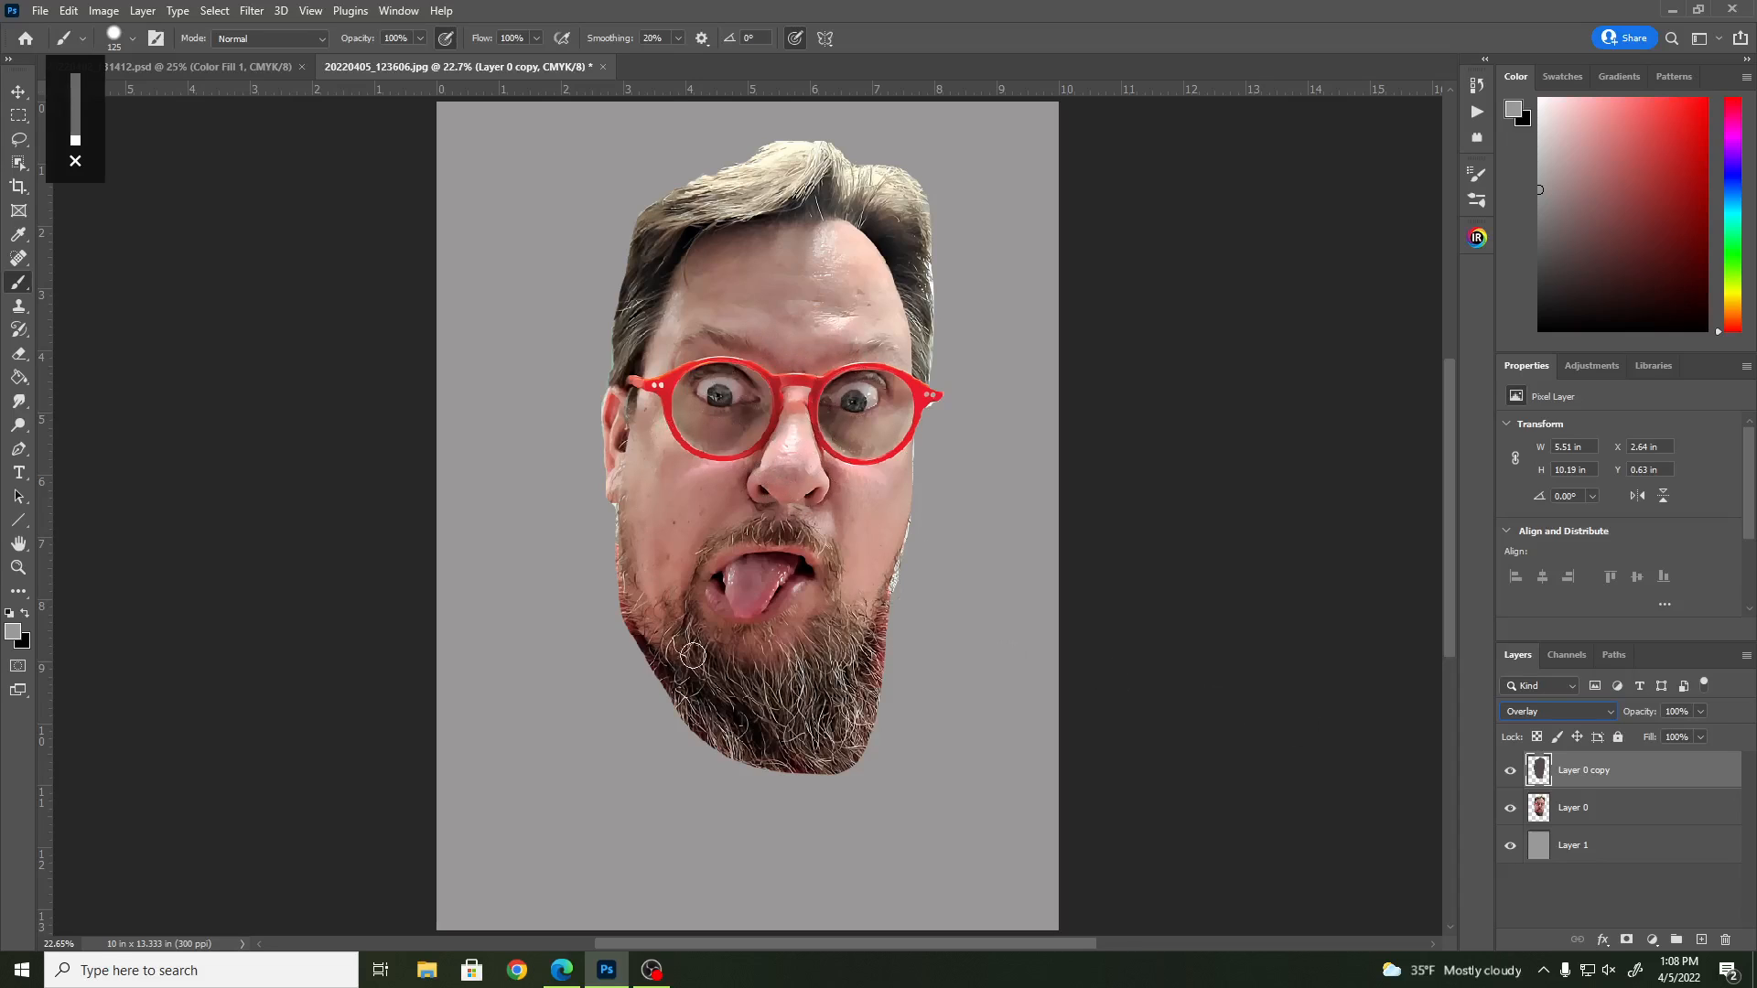
pyautogui.keyDown('shift'); pyautogui.click(1634, 810); pyautogui.keyUp('shift')
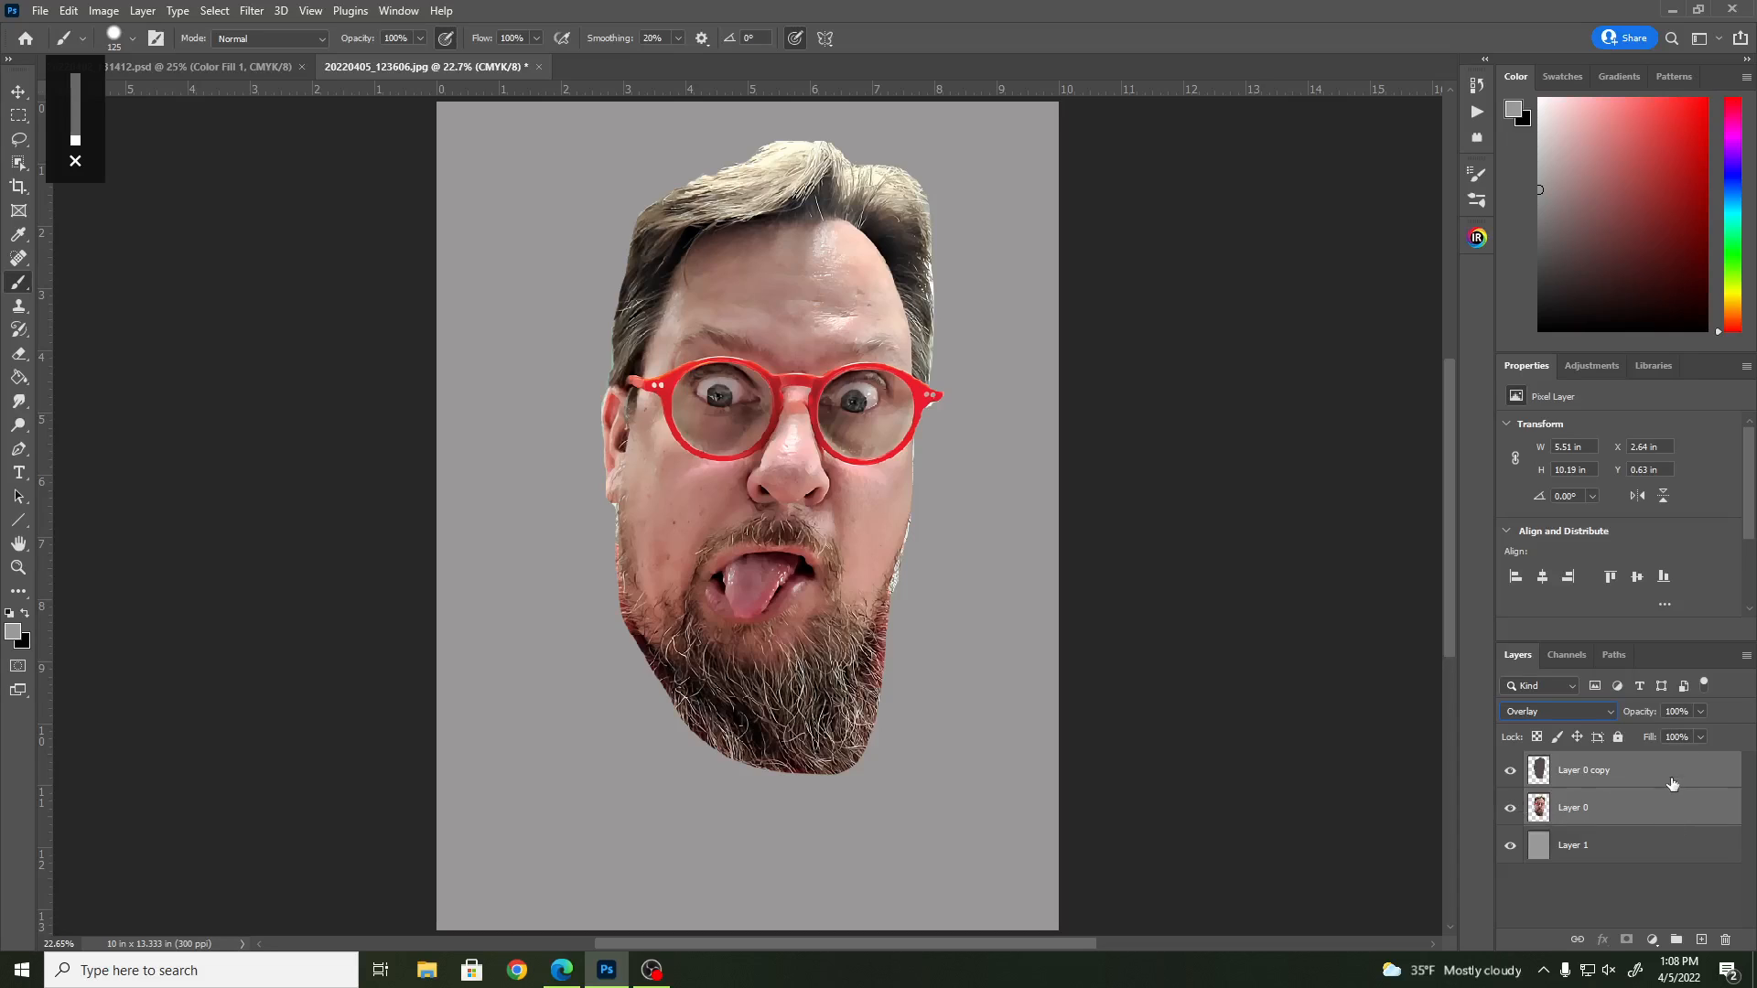
pyautogui.rightClick(1633, 811)
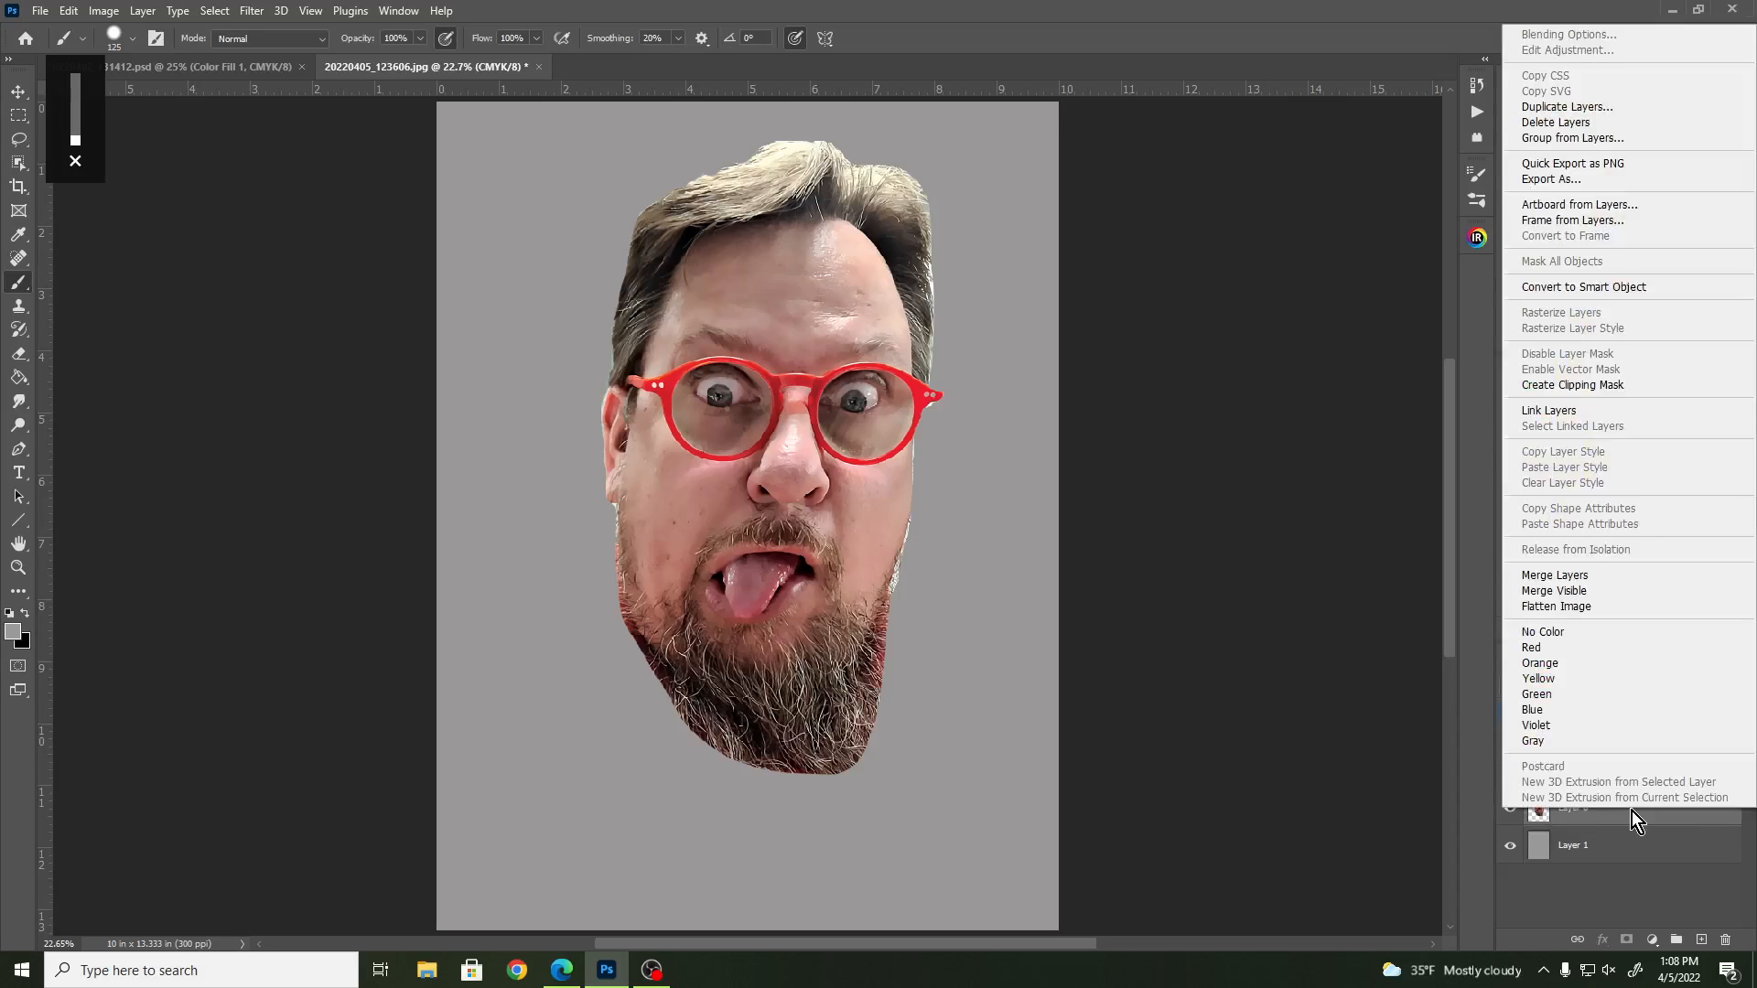
pyautogui.click(1583, 575)
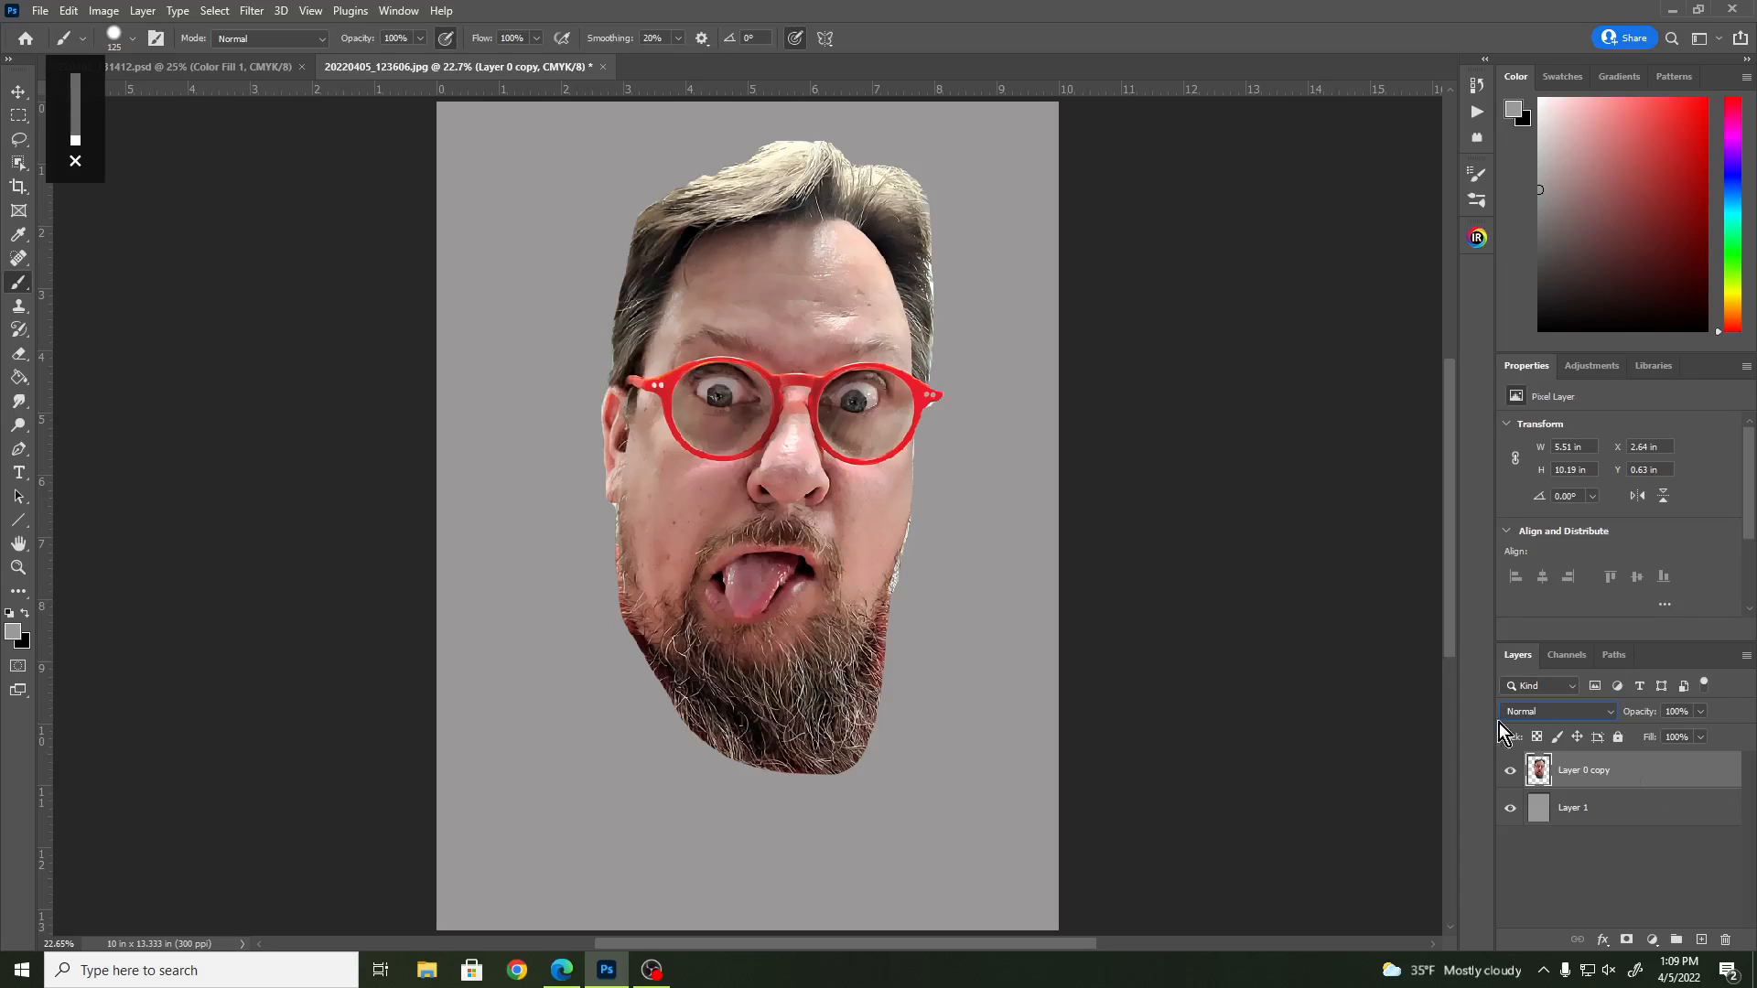
# - Apply the Diffuse filter in Anisotropic mode to the merged head layer
pyautogui.click(251, 11)
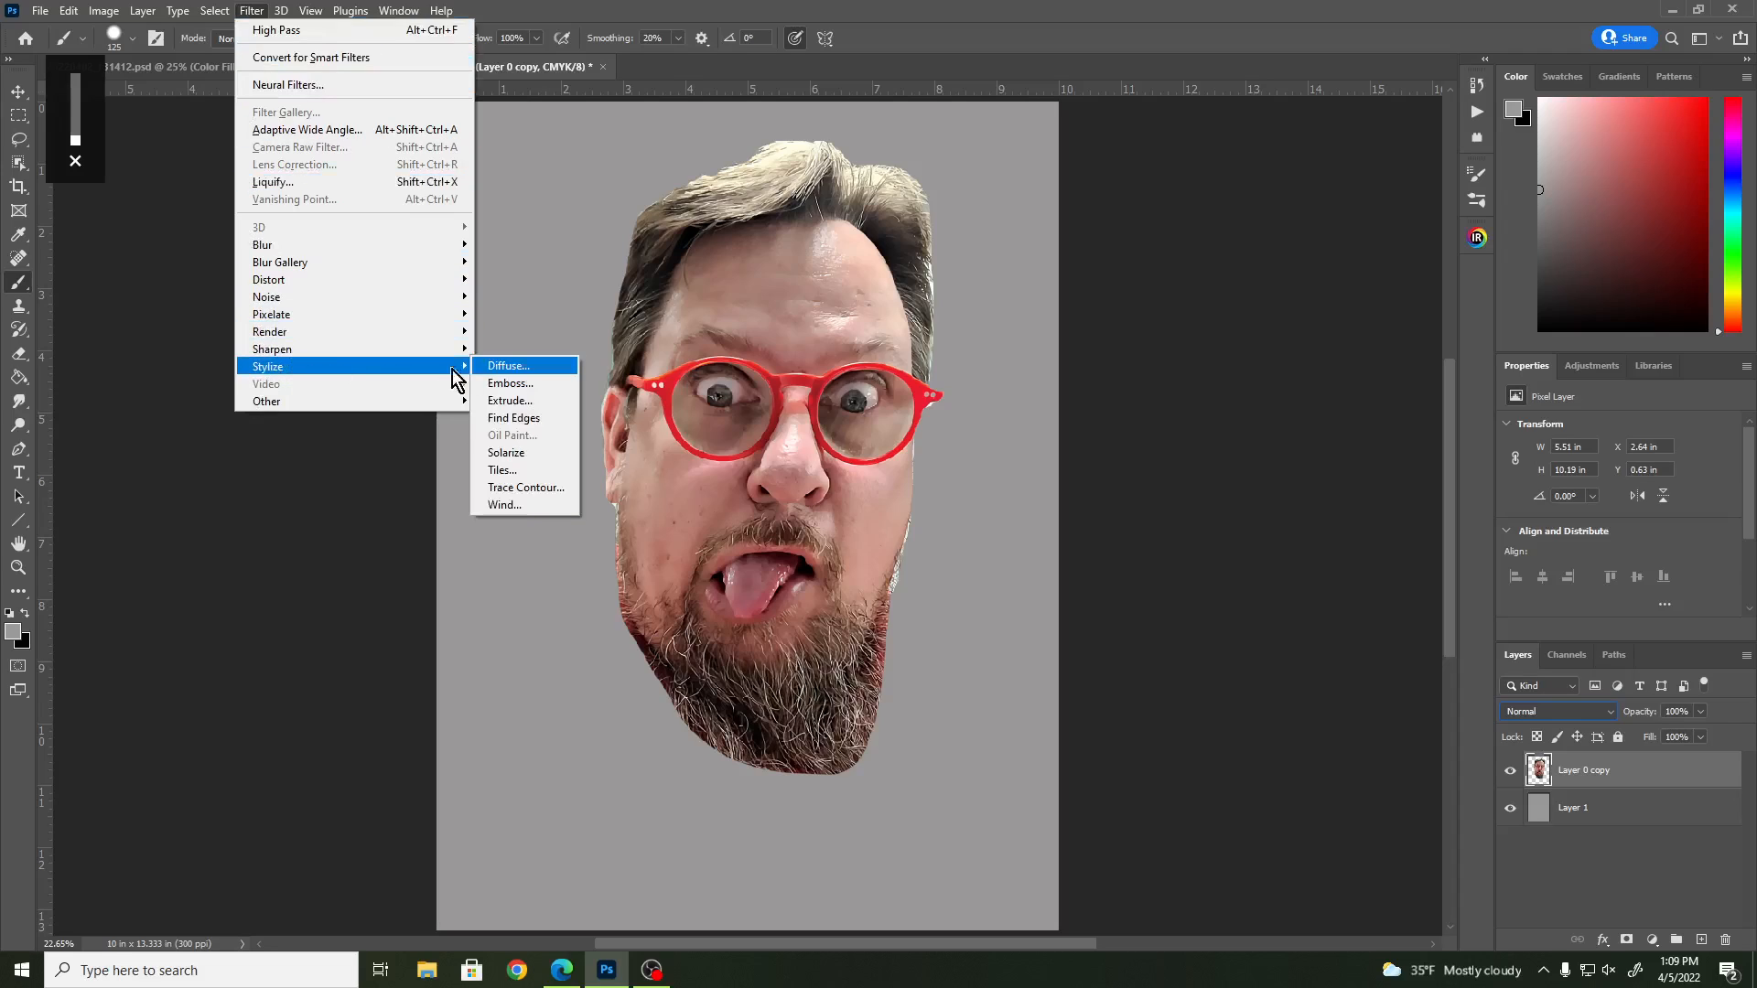
pyautogui.click(508, 366)
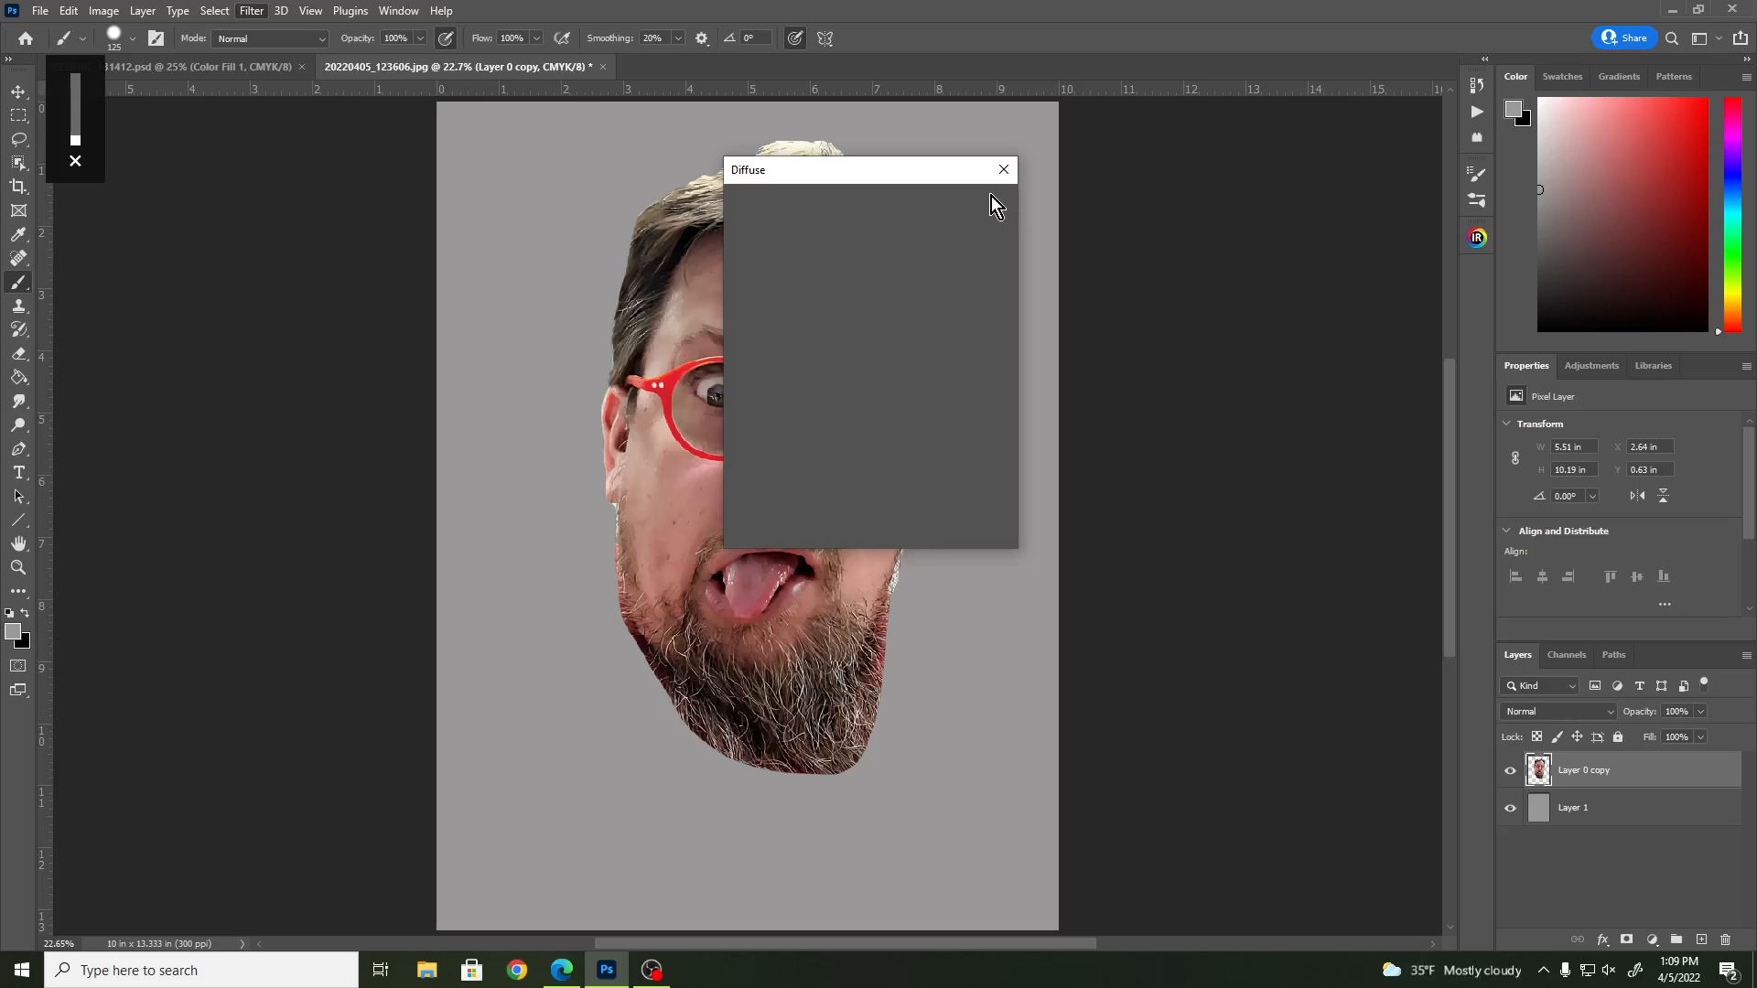
pyautogui.moveTo(918, 172); pyautogui.dragTo(1248, 156)
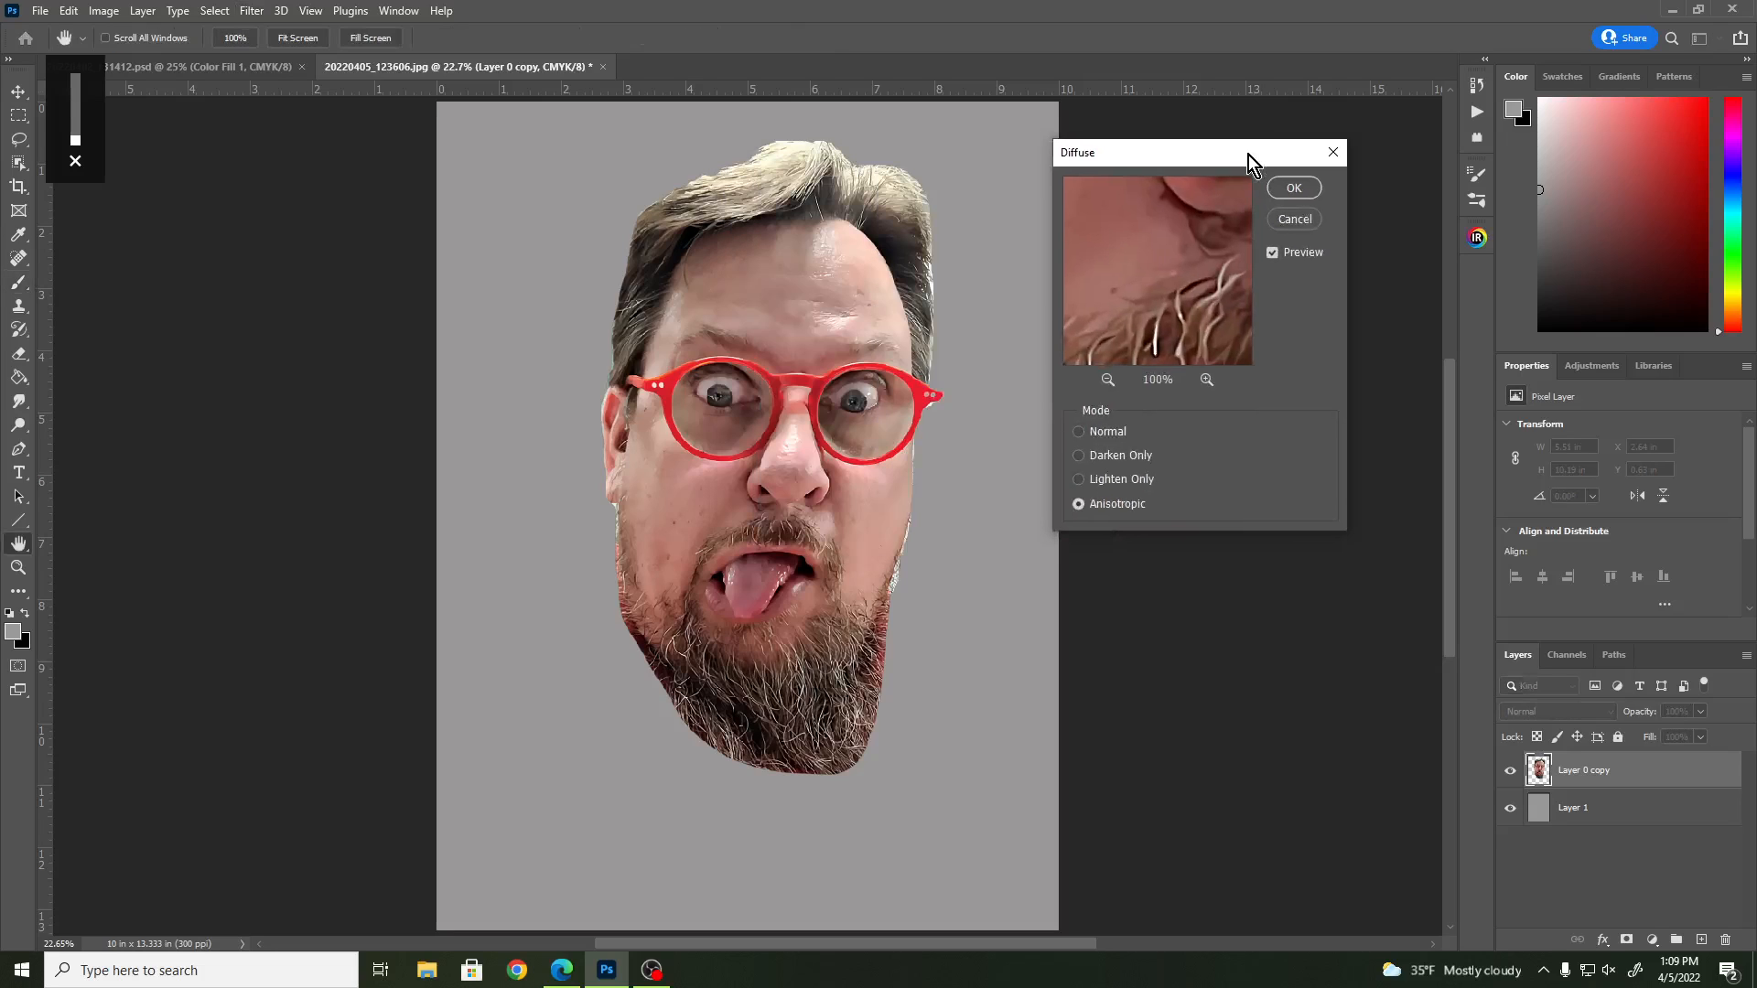
pyautogui.click(1292, 188)
pyautogui.press('b')
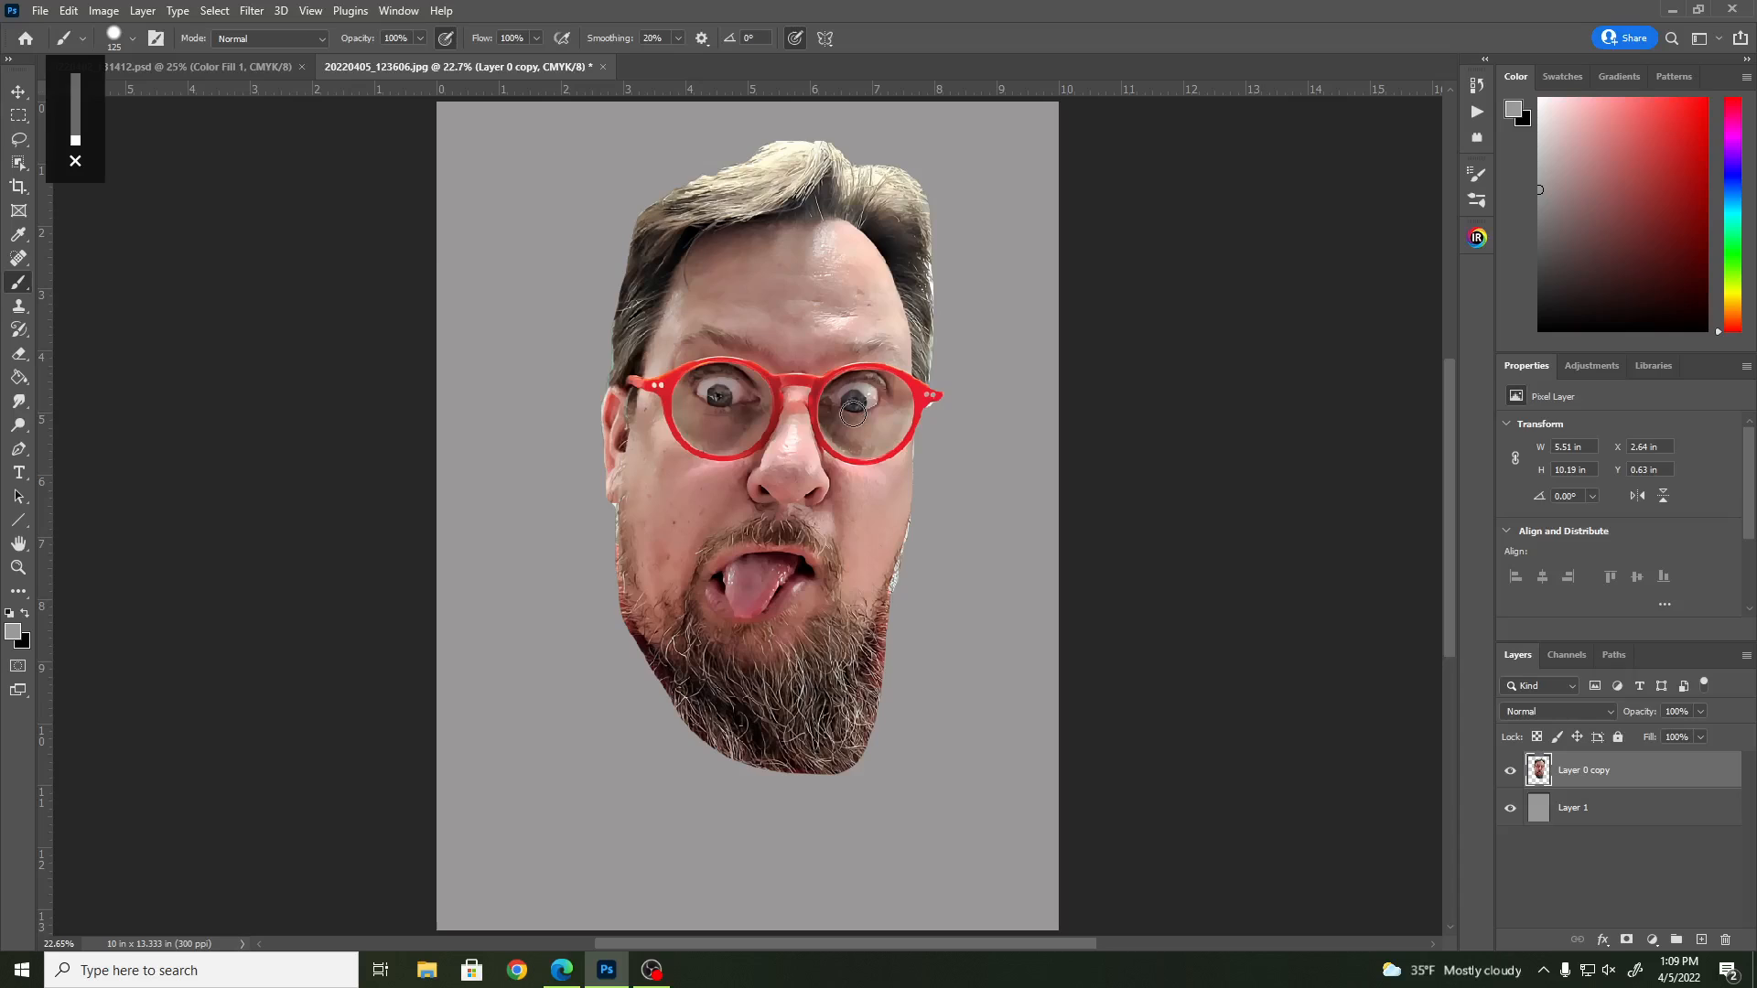
# - Rotate the whole image 180° to turn the head upside down and apply the Anisotropic Diffuse filter again
pyautogui.click(103, 10)
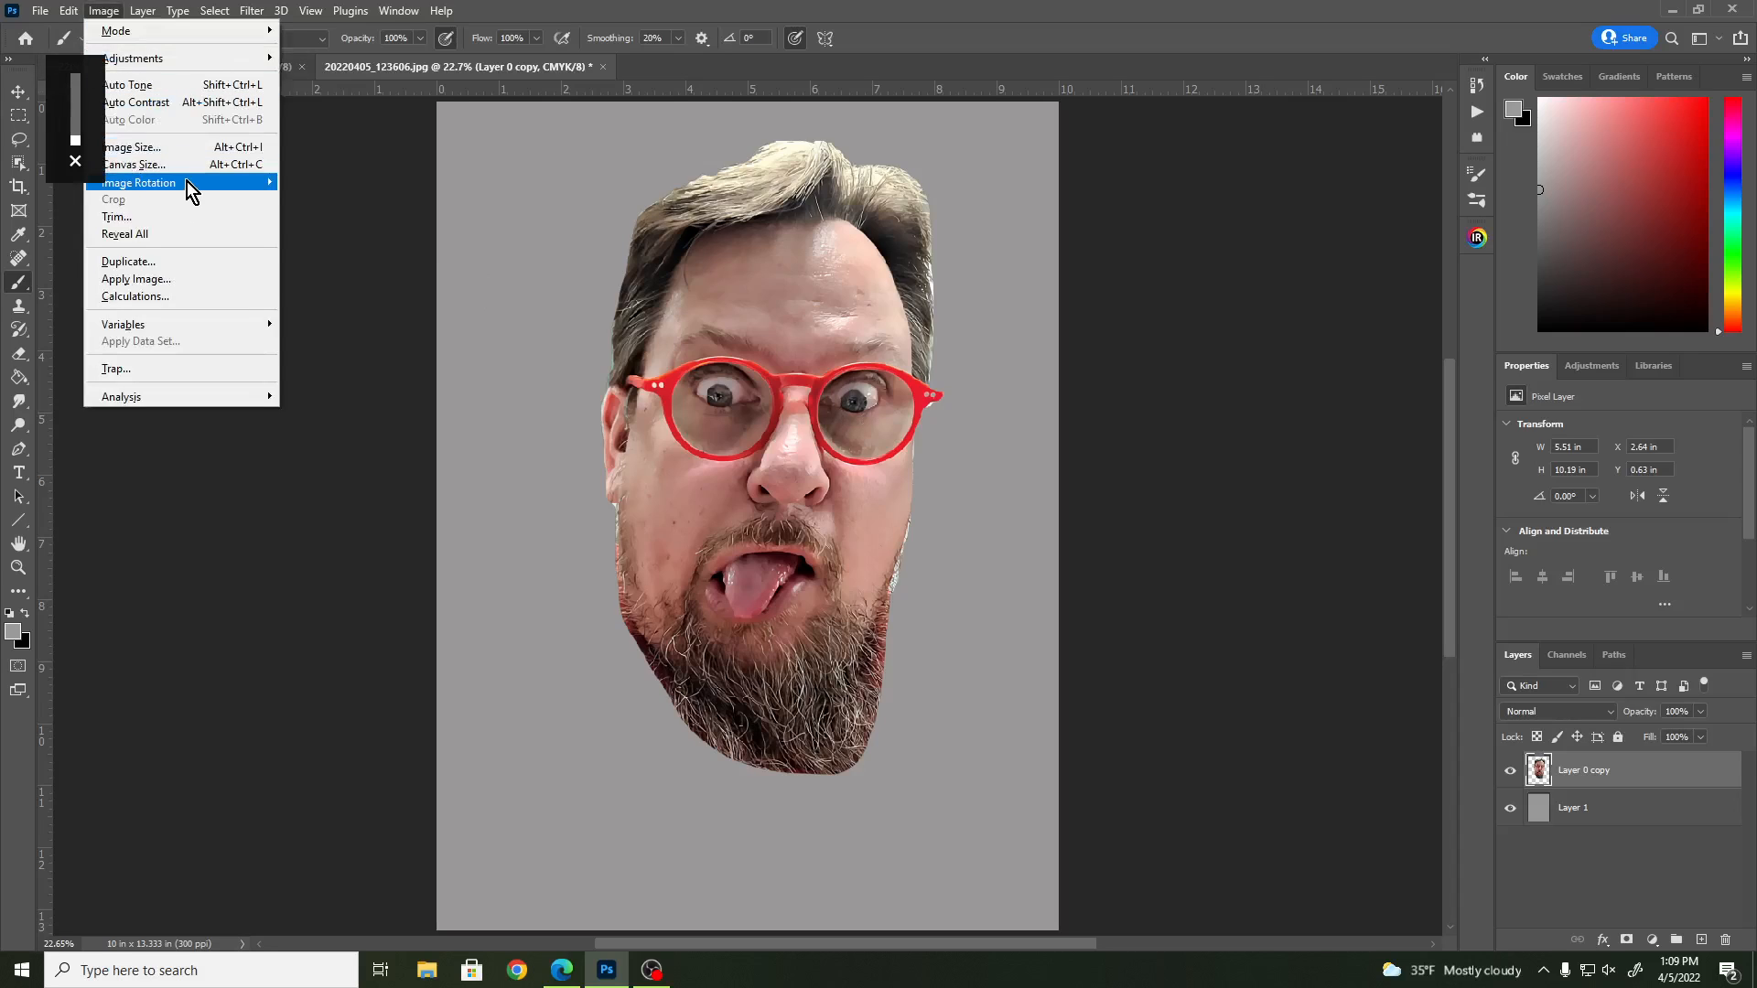
pyautogui.moveTo(188, 183)
pyautogui.click(350, 187)
pyautogui.click(252, 11)
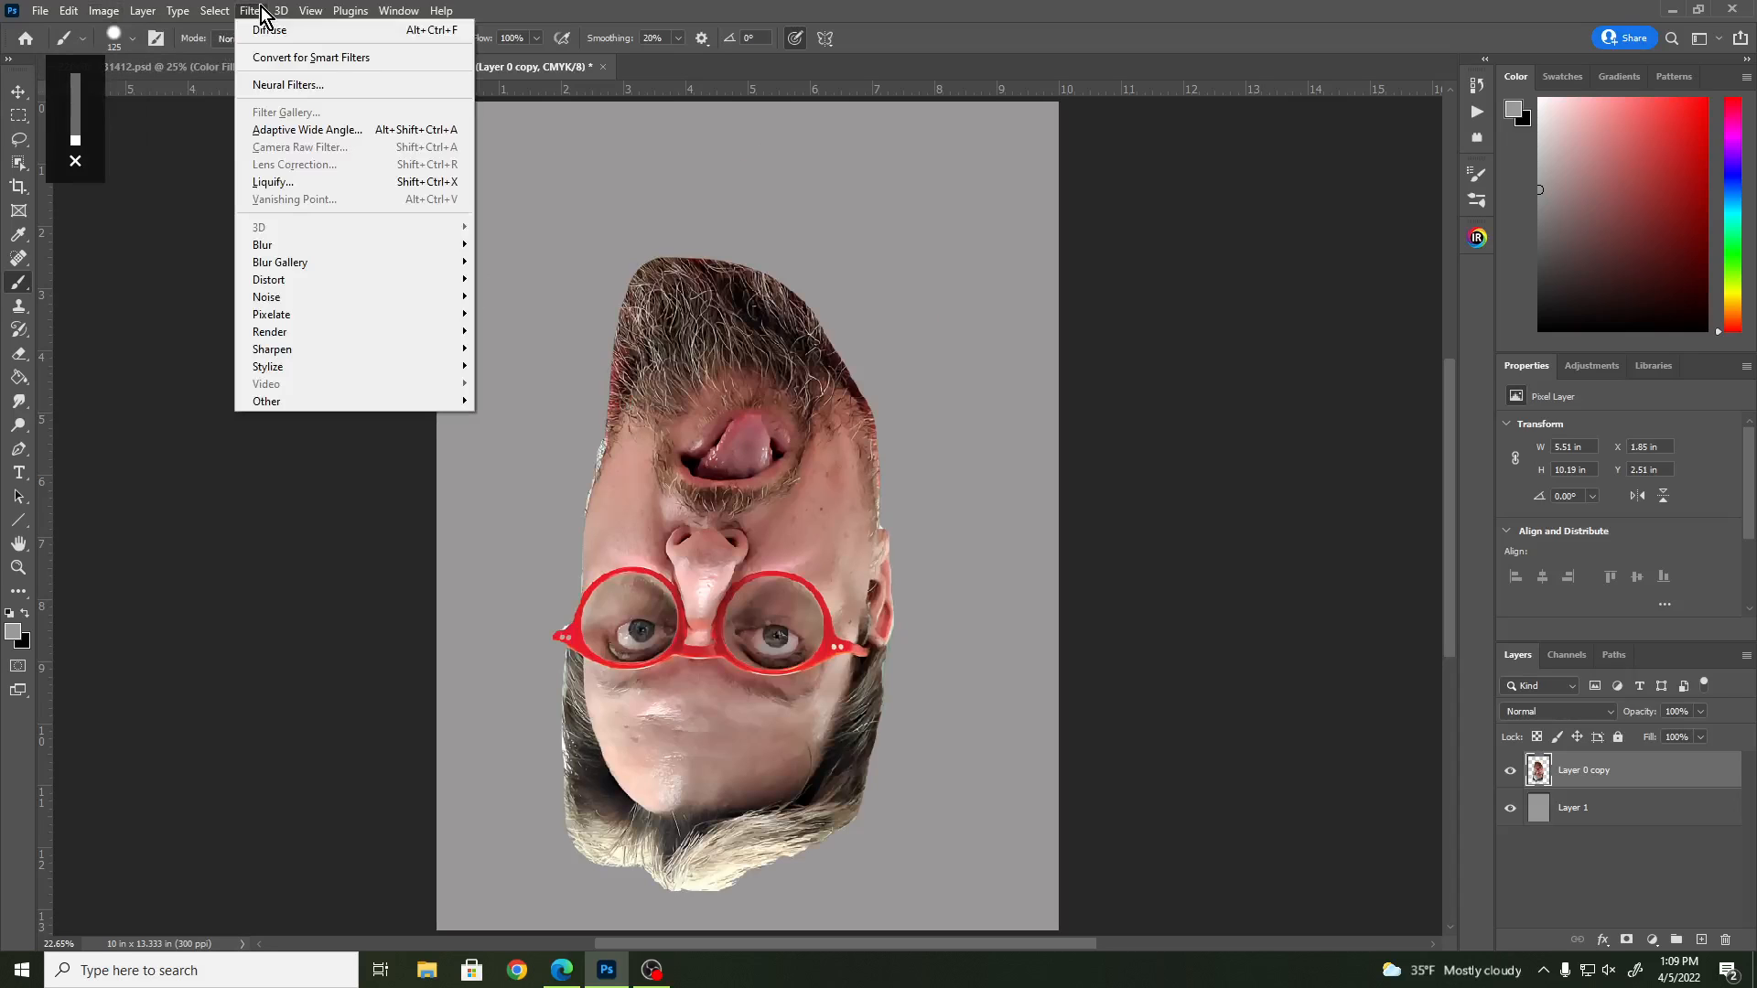
pyautogui.moveTo(333, 364)
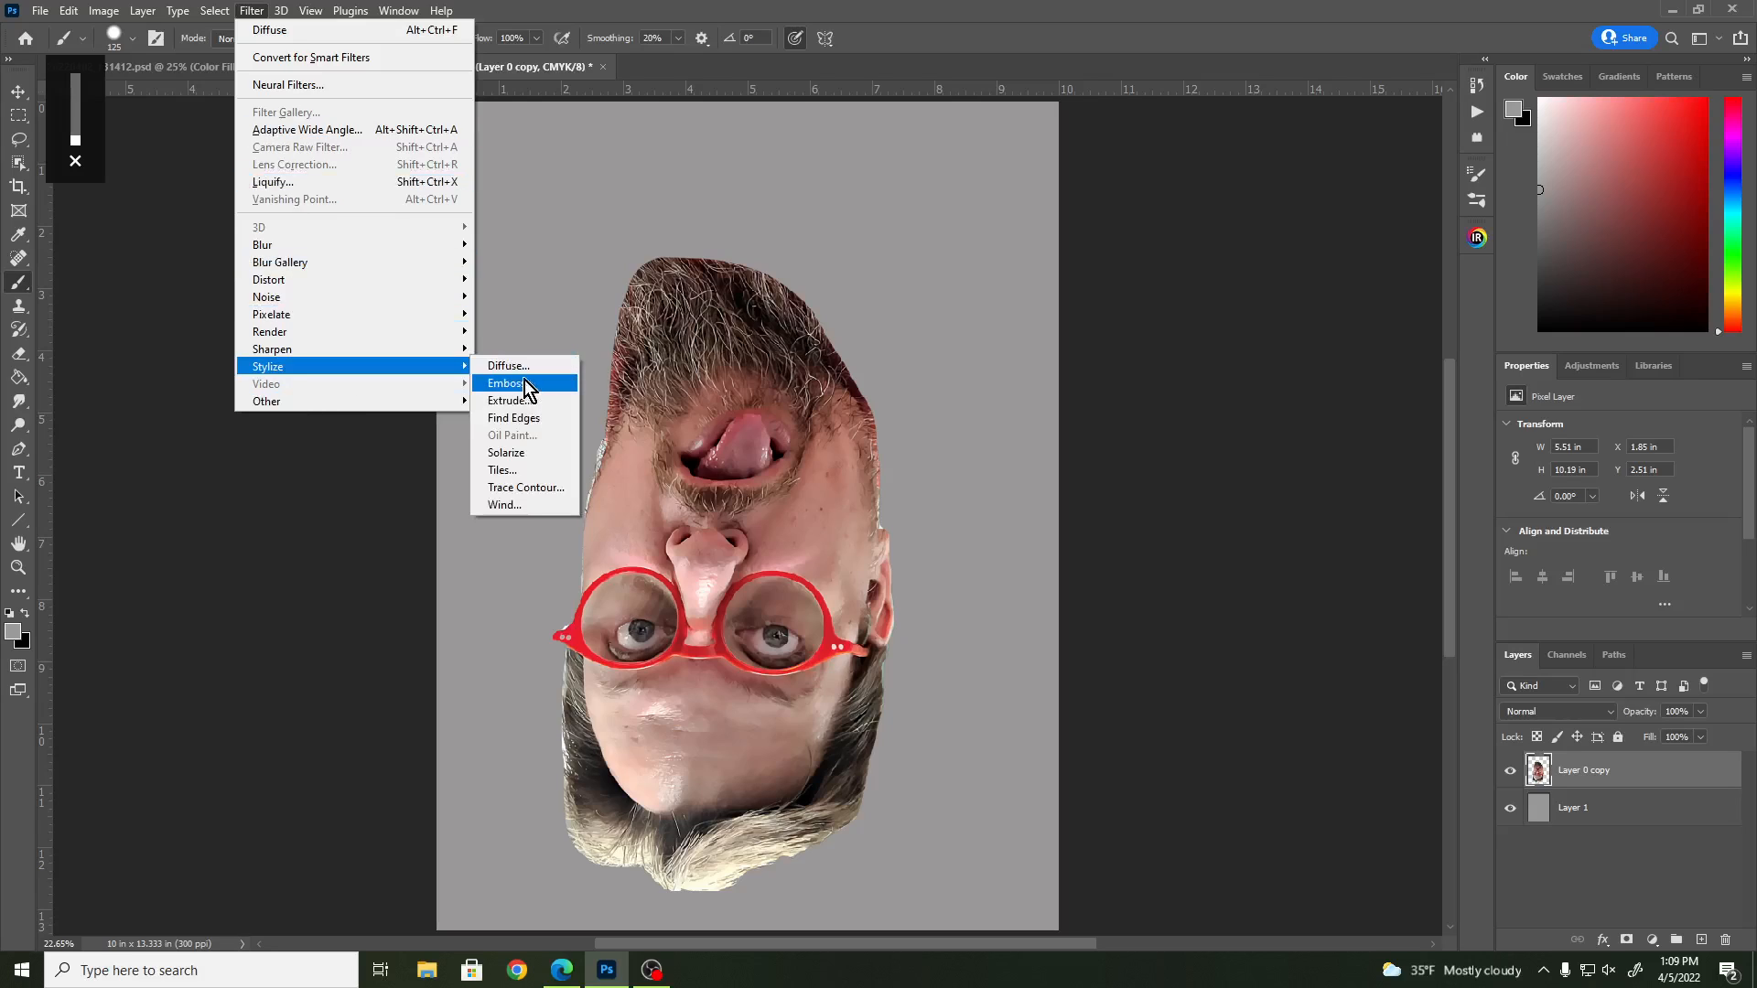
pyautogui.click(525, 366)
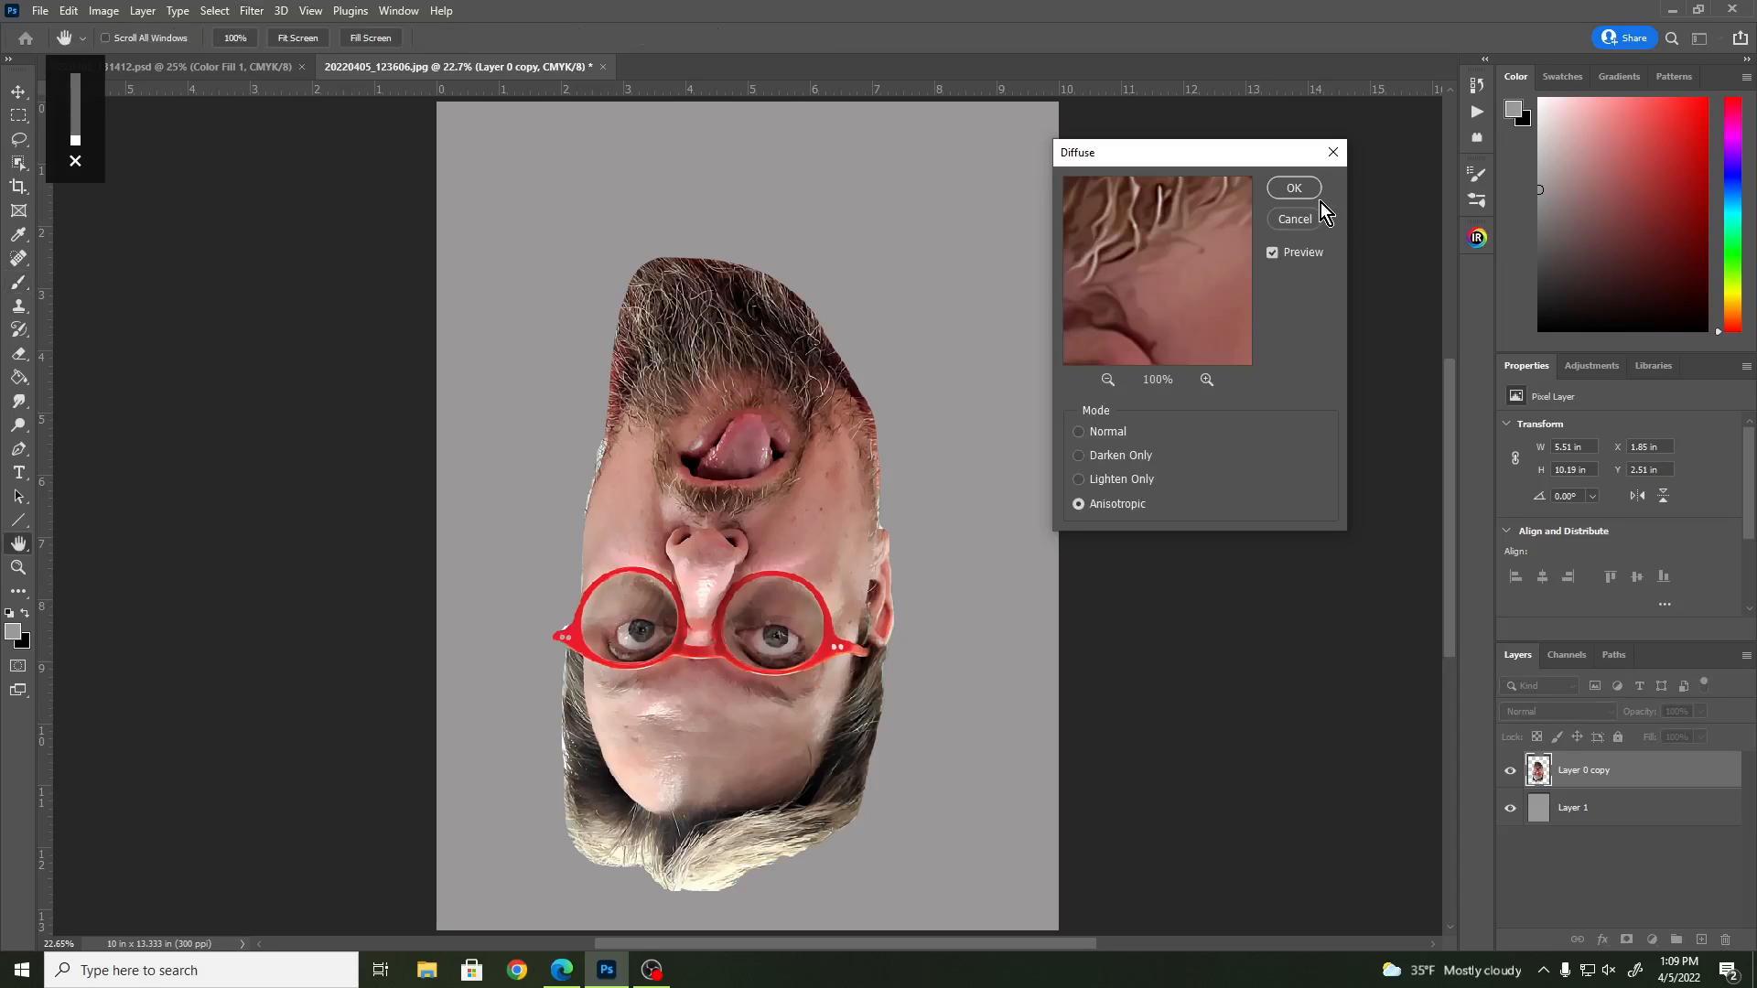
pyautogui.click(1294, 187)
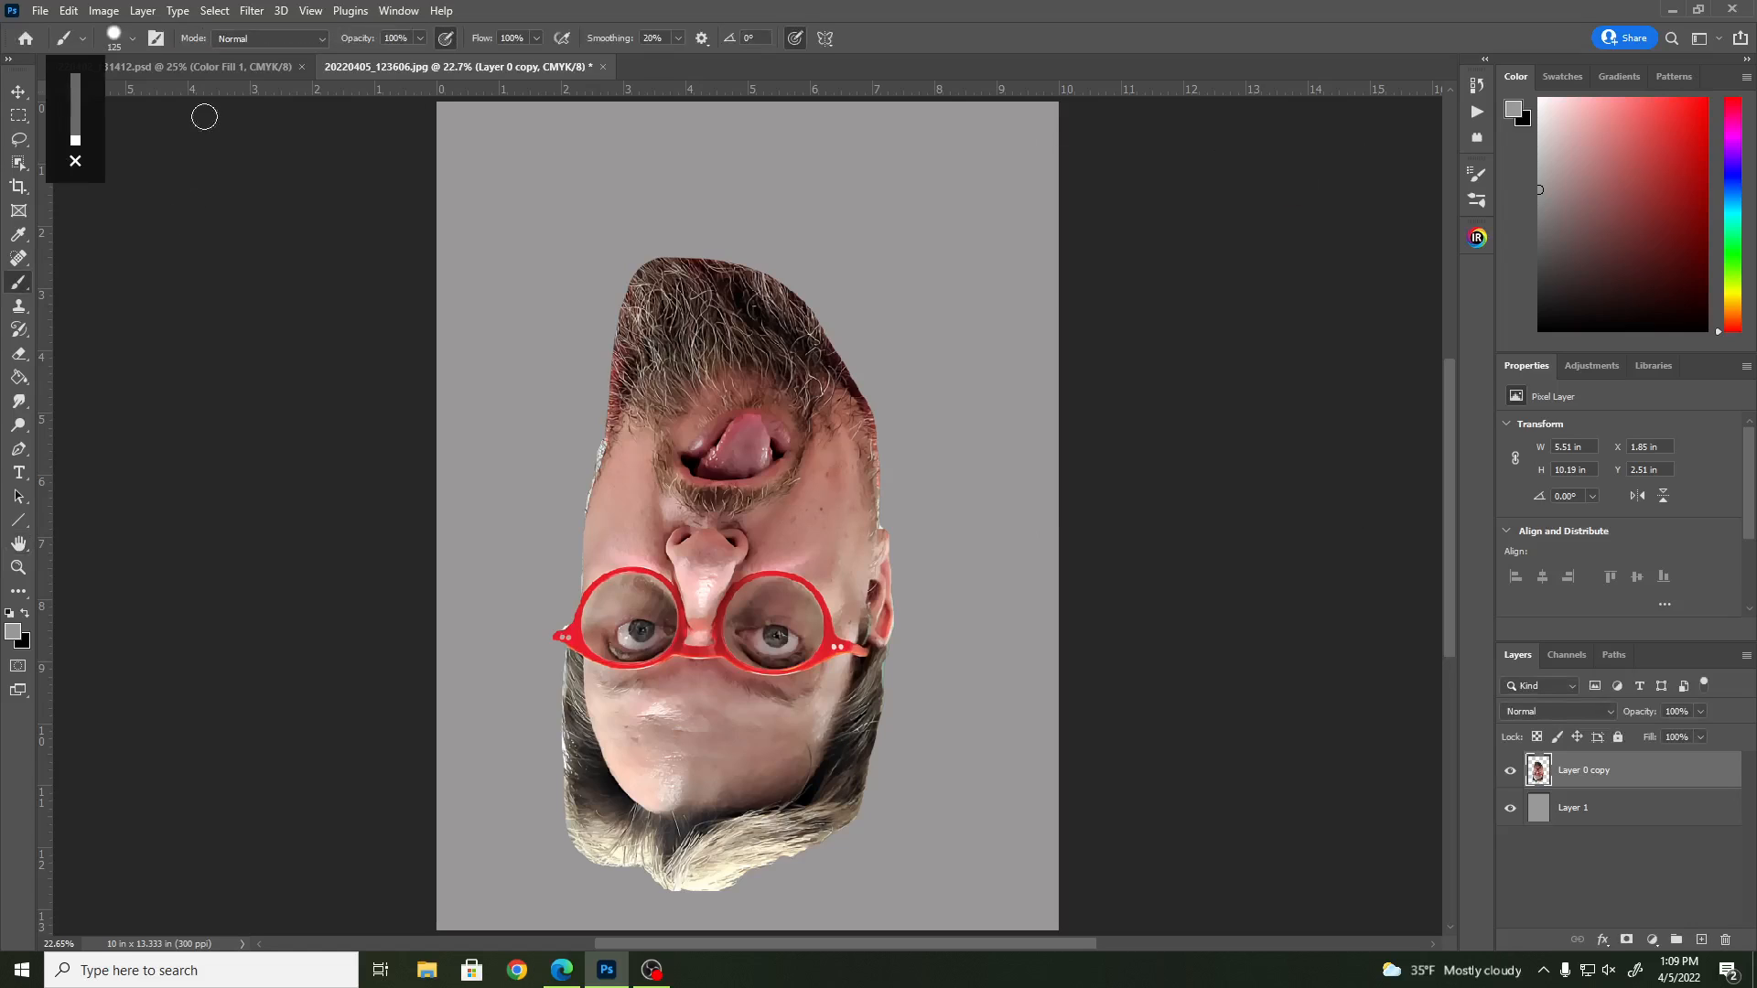
# - Rotate the image 180° back to upright and apply the Diffuse filter to the head a third time
pyautogui.click(106, 13)
pyautogui.moveTo(189, 182)
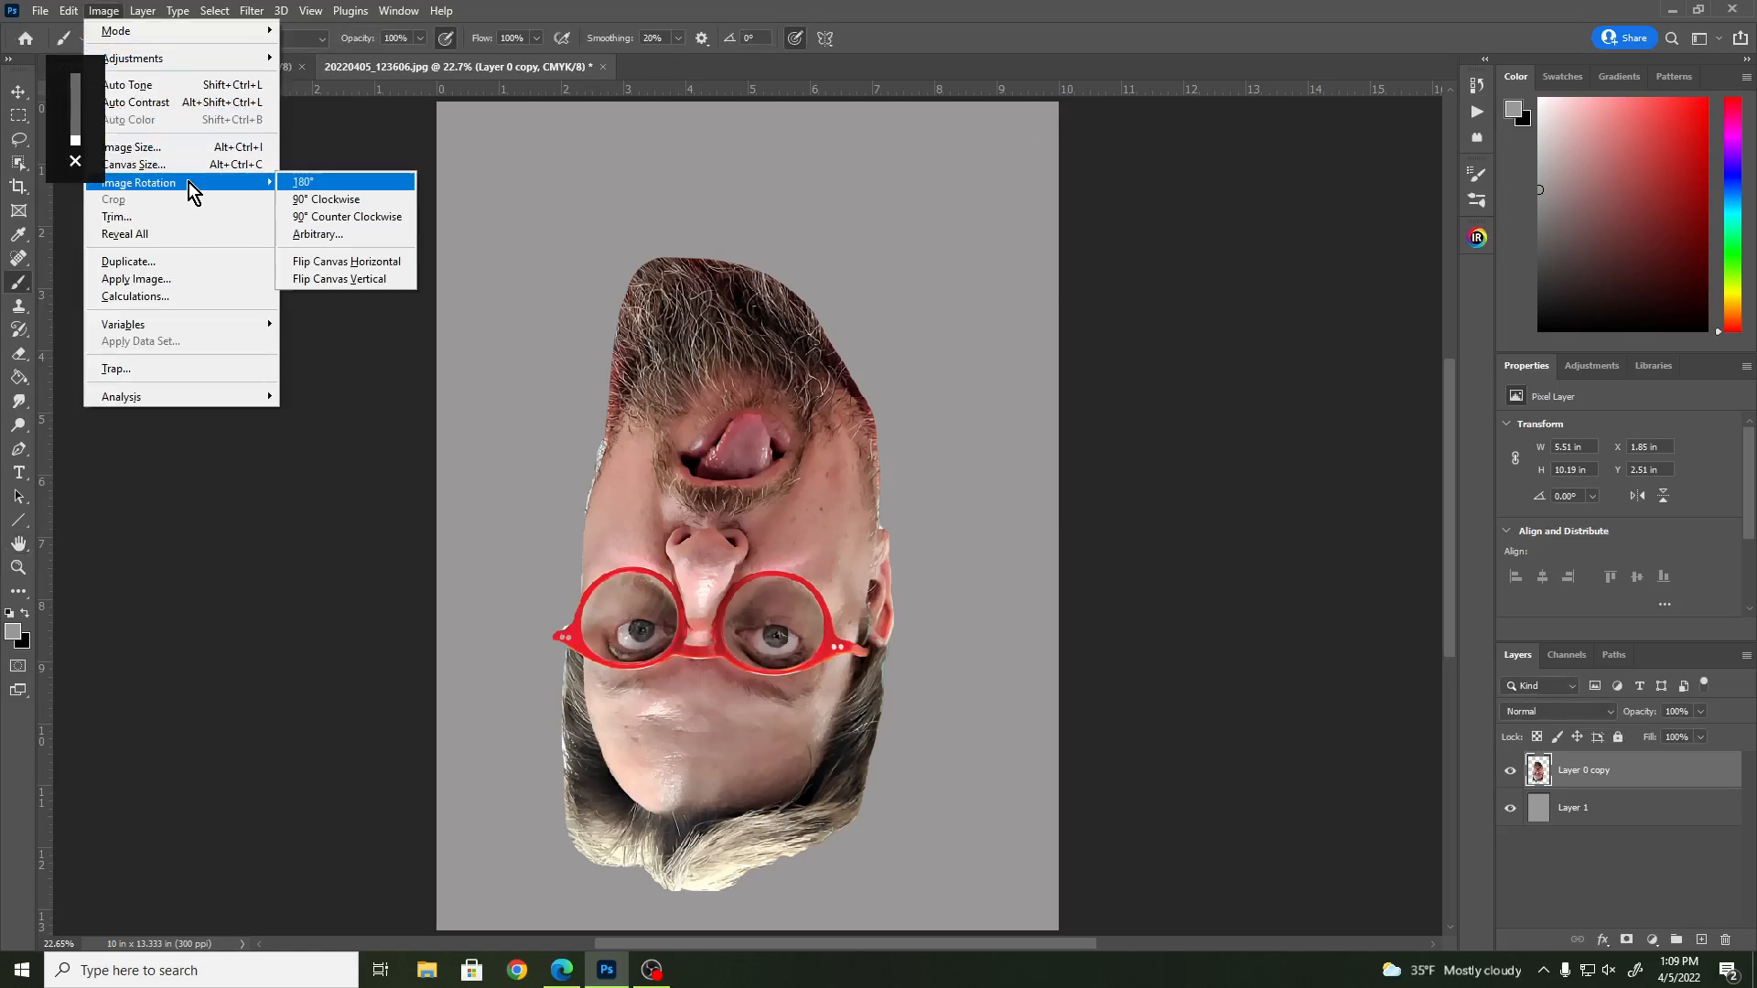
pyautogui.click(344, 183)
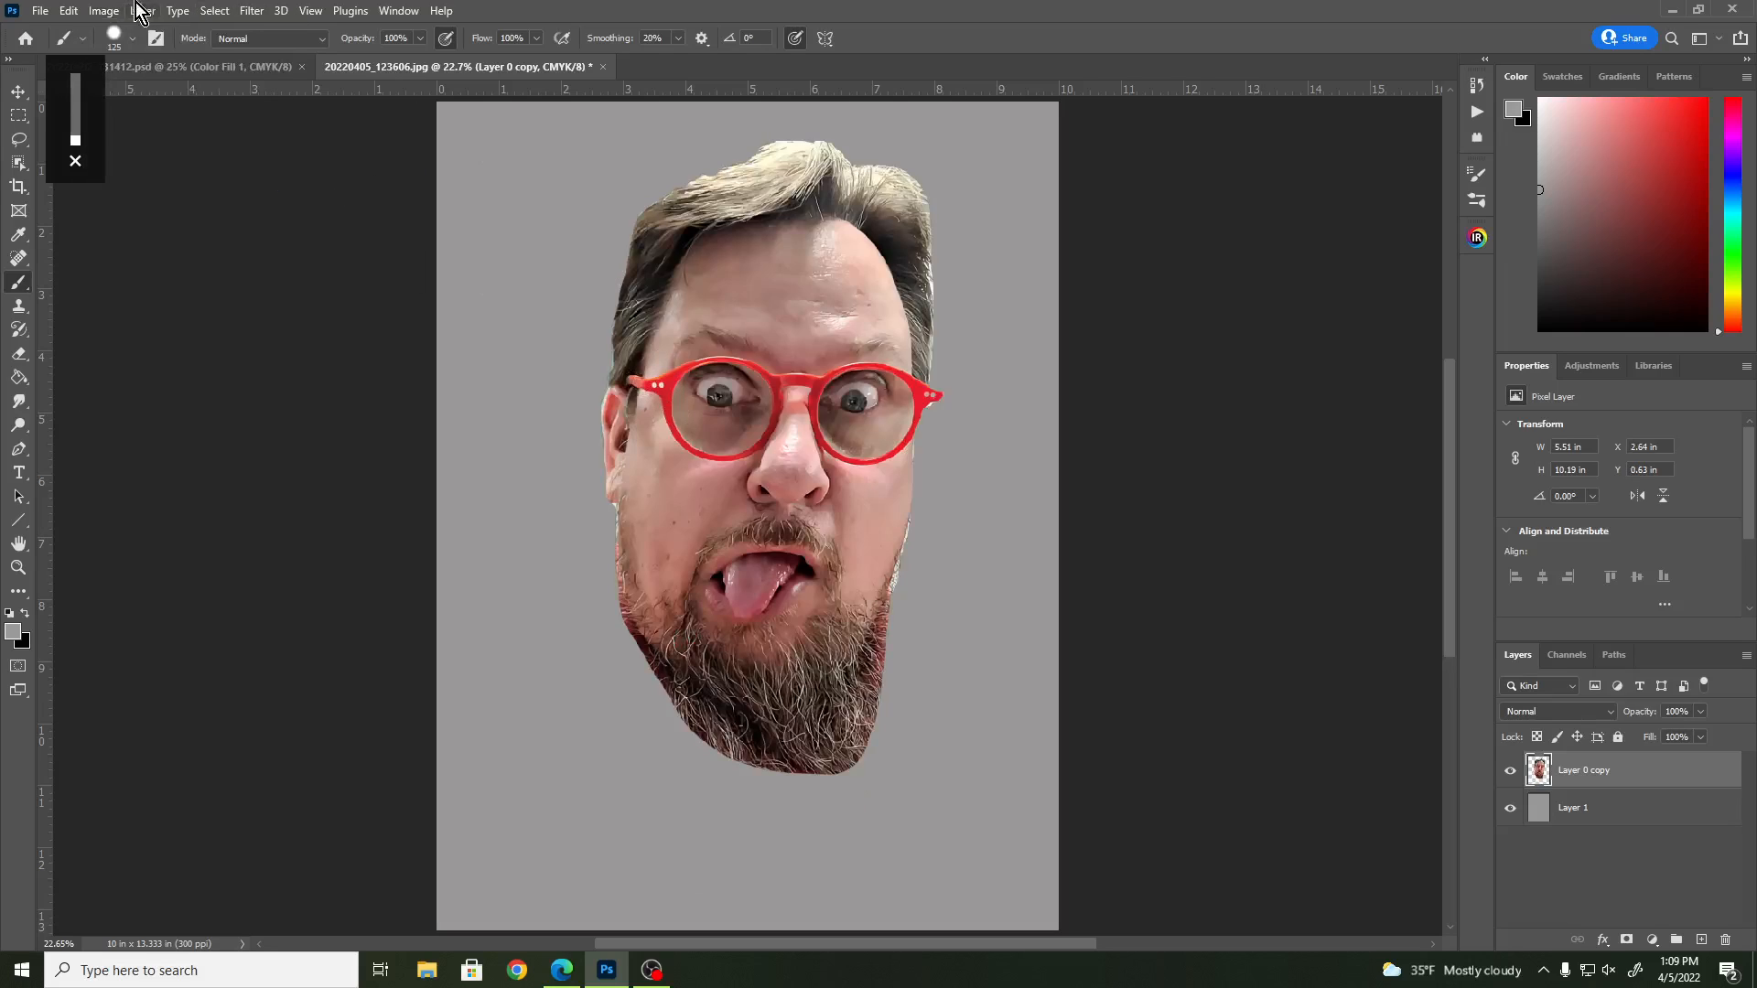
pyautogui.click(260, 19)
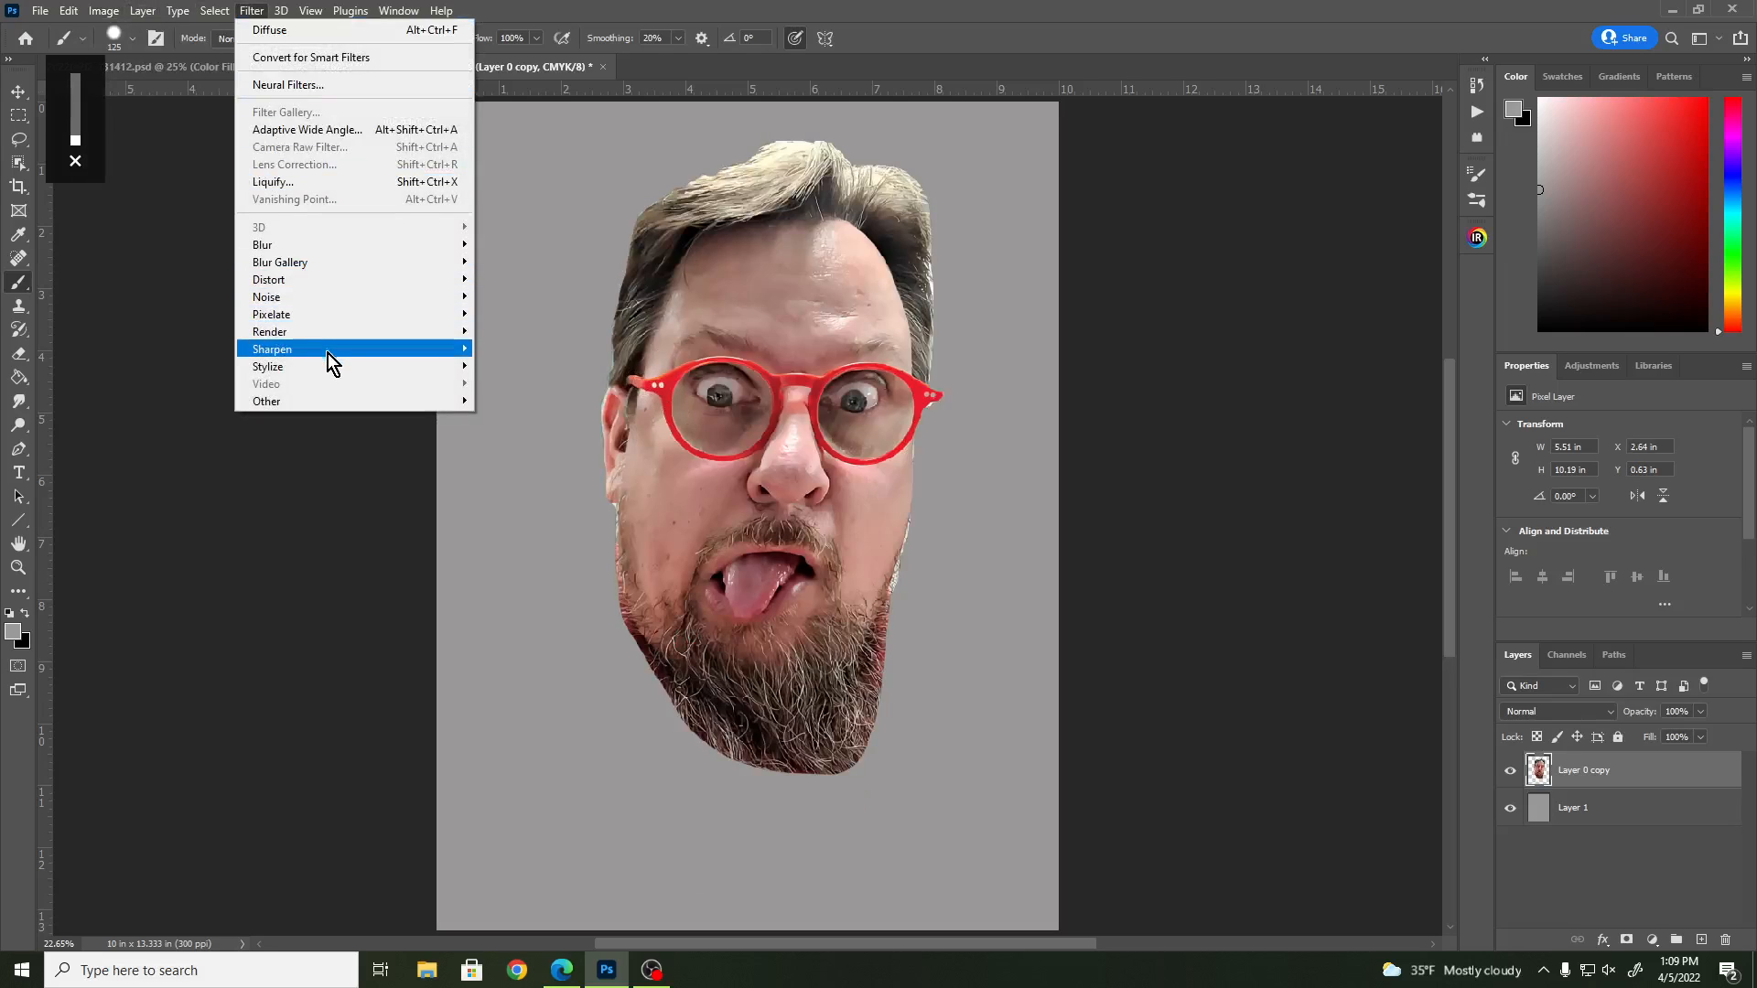
pyautogui.moveTo(333, 375)
pyautogui.click(535, 369)
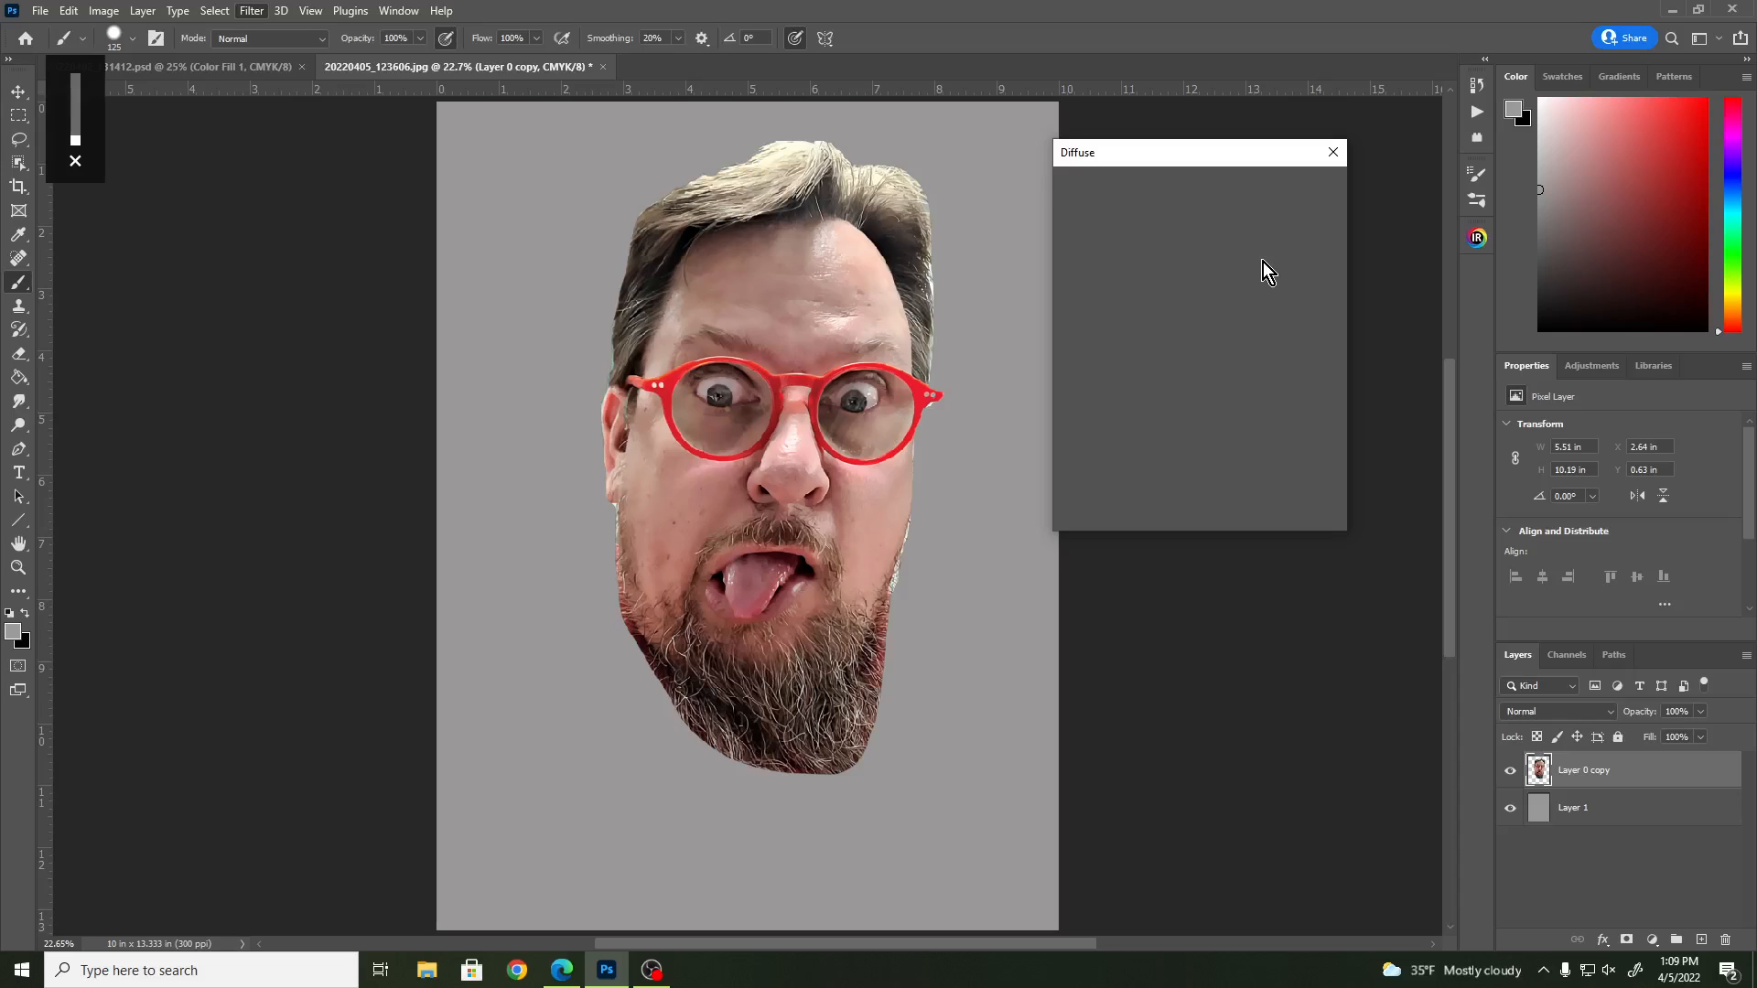
pyautogui.click(1293, 198)
pyautogui.press('b')
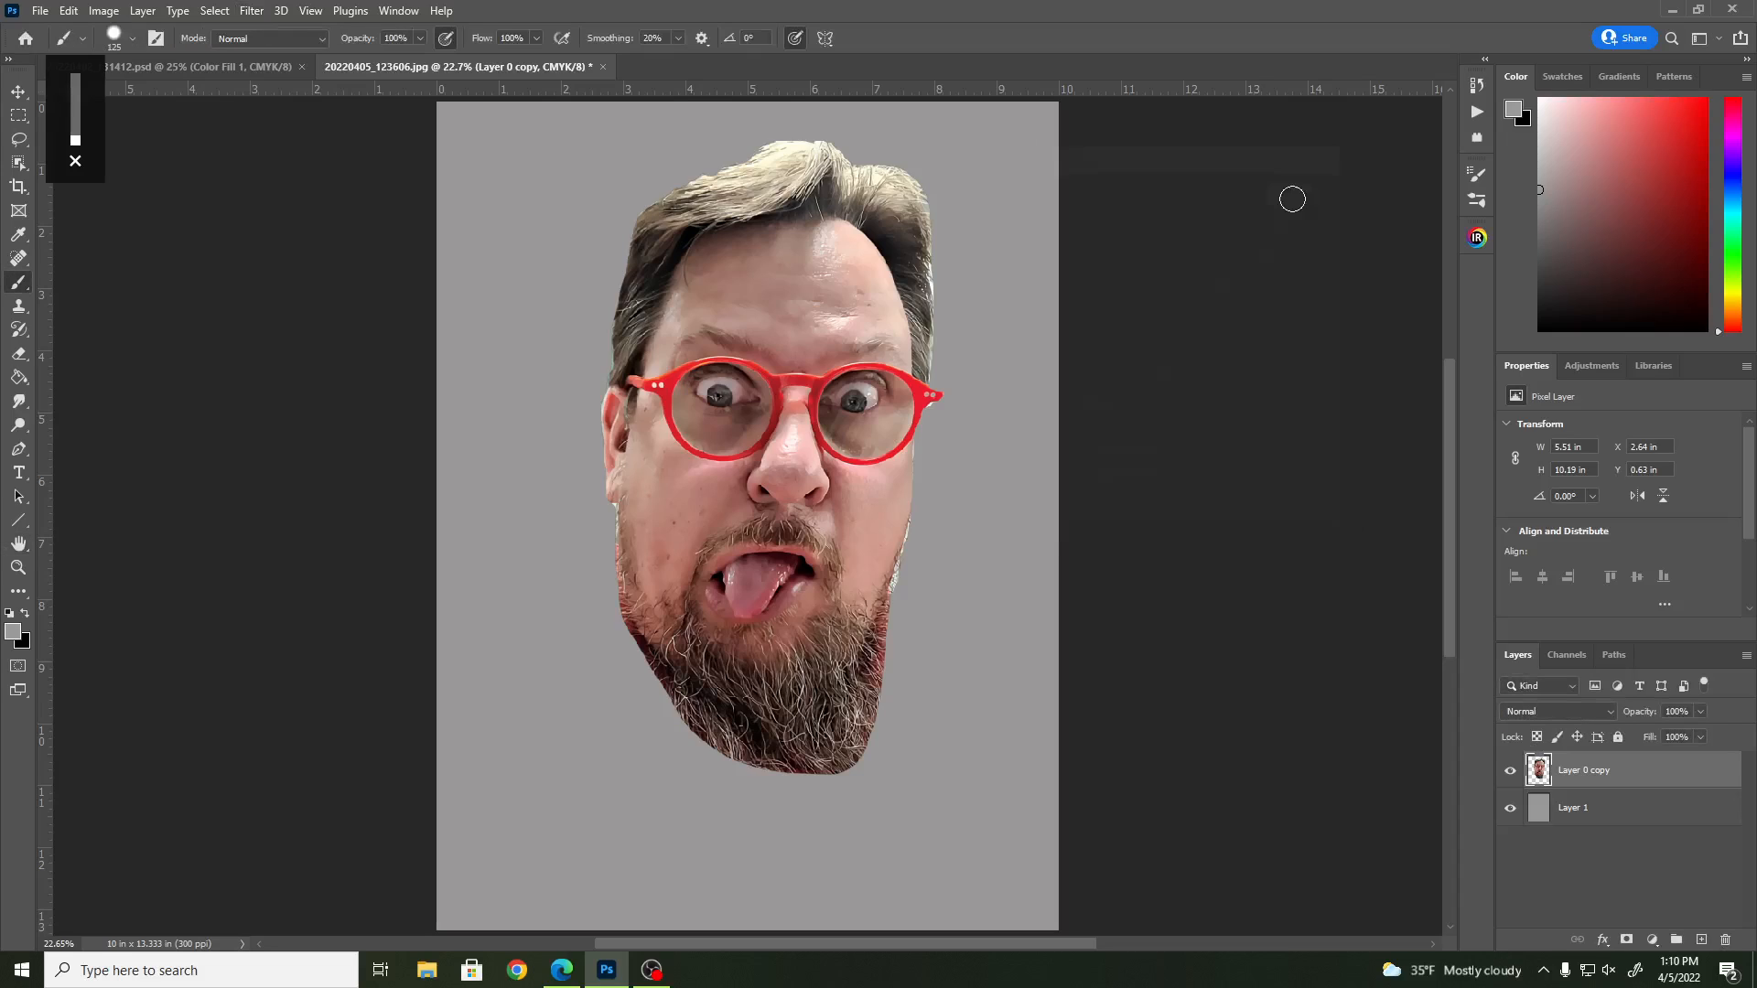
# - Apply a Surface Blur to the merged head layer, adjusting both its radius and threshold
pyautogui.click(250, 11)
pyautogui.moveTo(335, 255)
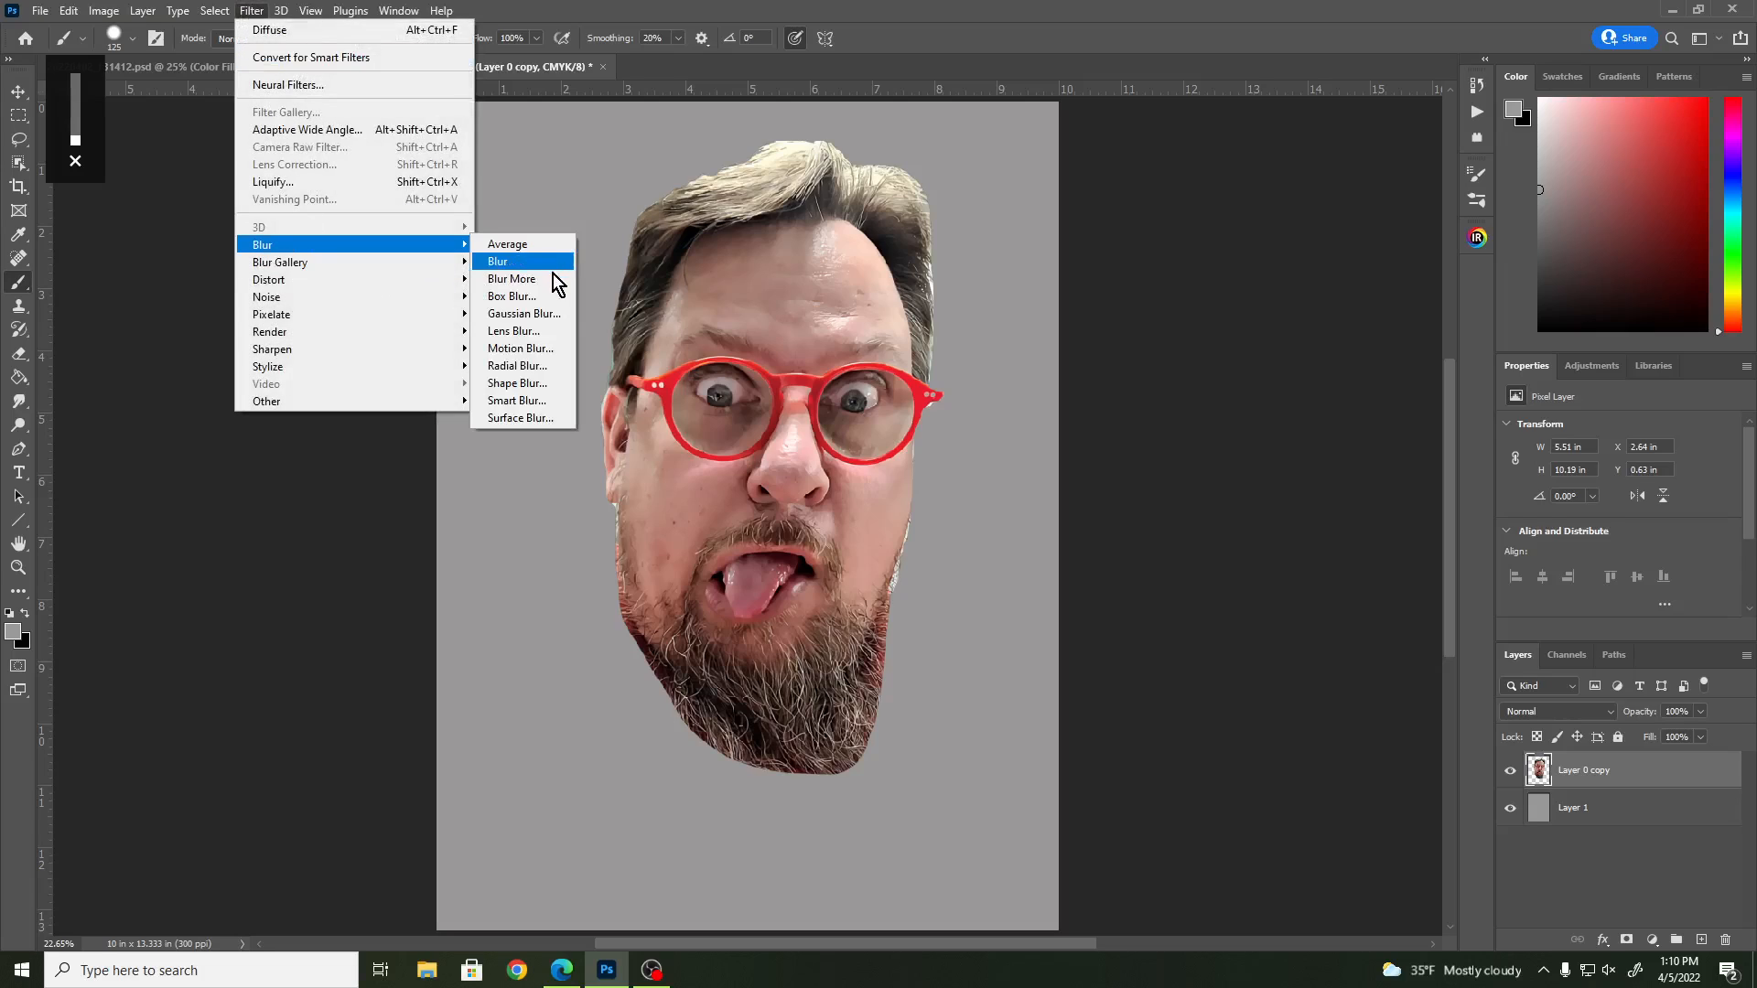
pyautogui.click(535, 415)
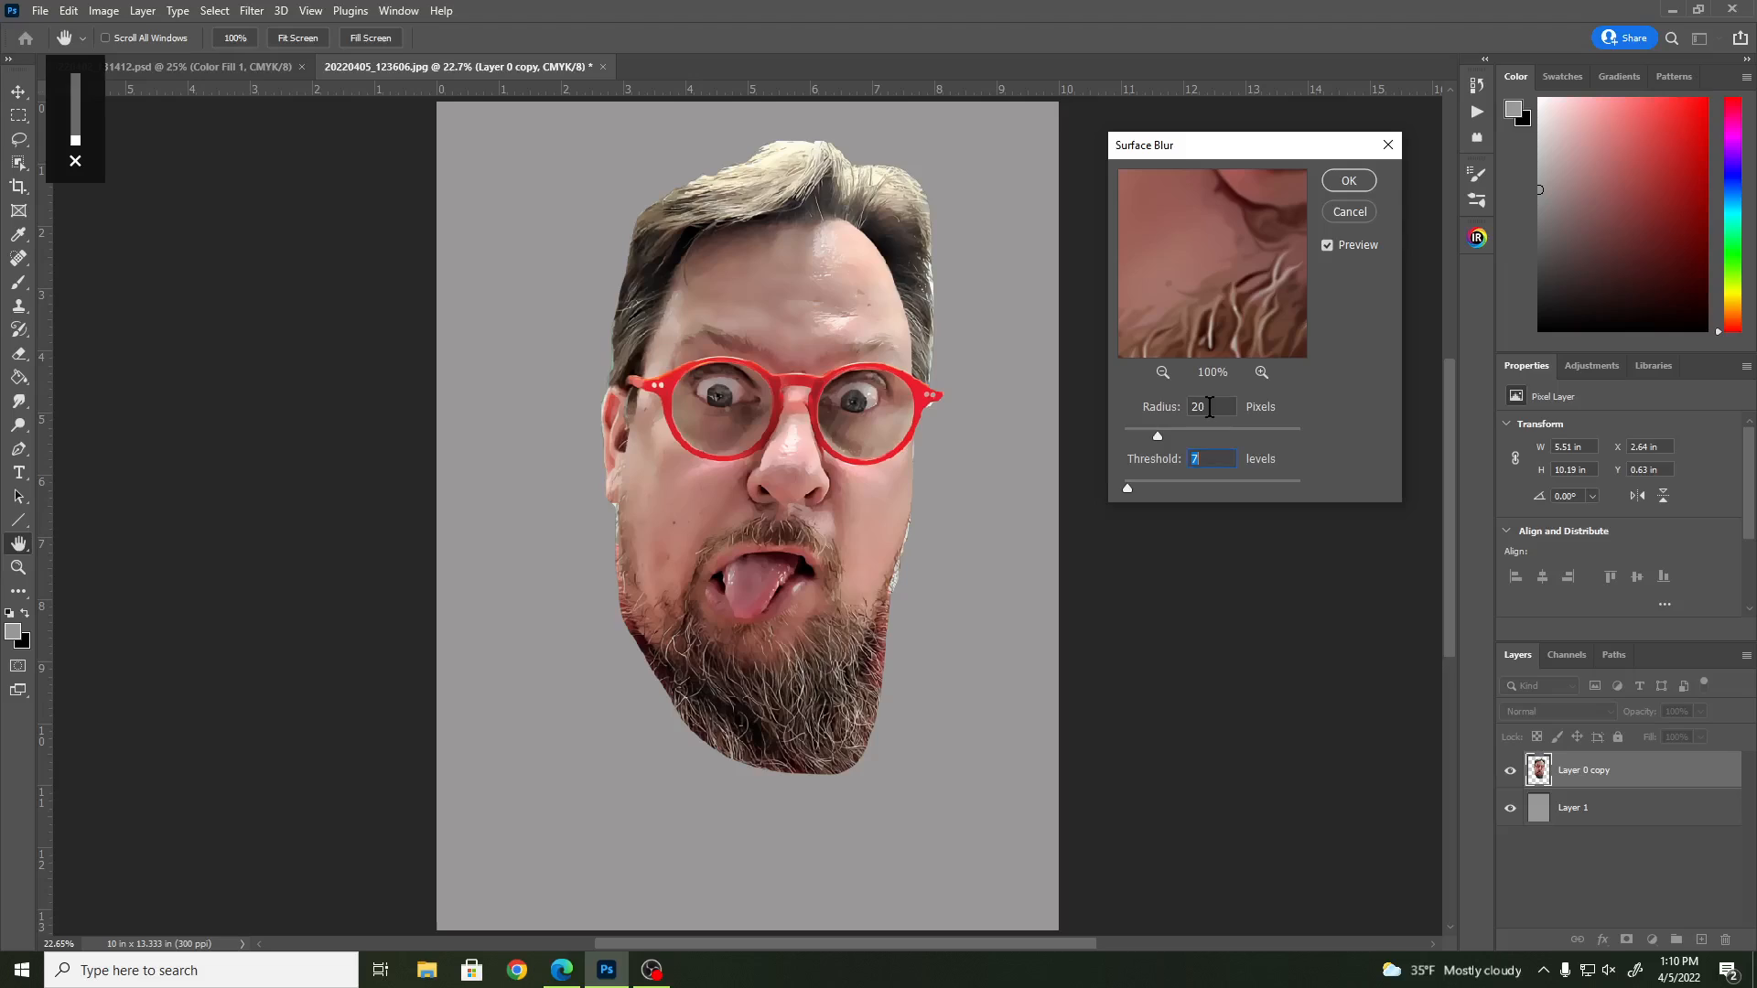
pyautogui.click(1176, 412)
pyautogui.write('15')
pyautogui.press('Tab')
pyautogui.write('5')
pyautogui.moveTo(1222, 441); pyautogui.dragTo(1298, 437)
pyautogui.click(1224, 443)
pyautogui.moveTo(1125, 489)
pyautogui.mouseDown()
pyautogui.moveTo(1198, 493)
pyautogui.moveTo(1111, 490)
pyautogui.moveTo(1128, 492)
pyautogui.mouseUp()
pyautogui.click(1350, 181)
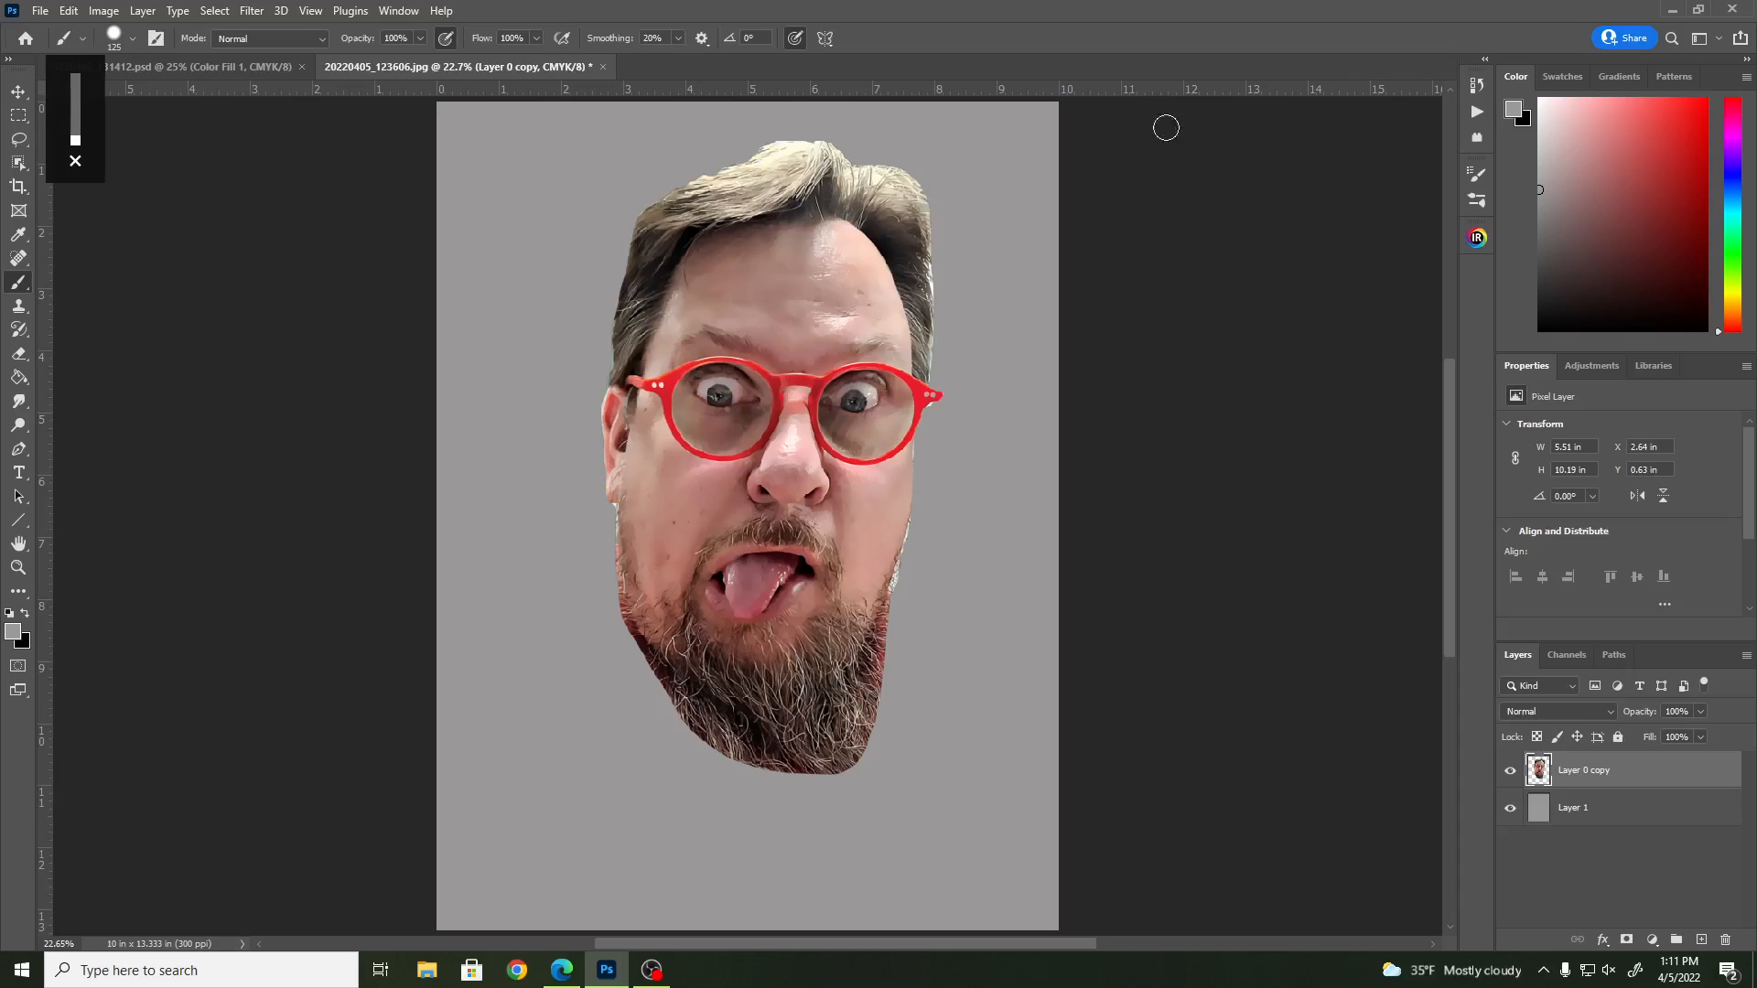
# - Apply Smart Sharpen to the merged head layer with amount 293%, radius 4.3 px and noise reduction 19%
pyautogui.click(248, 12)
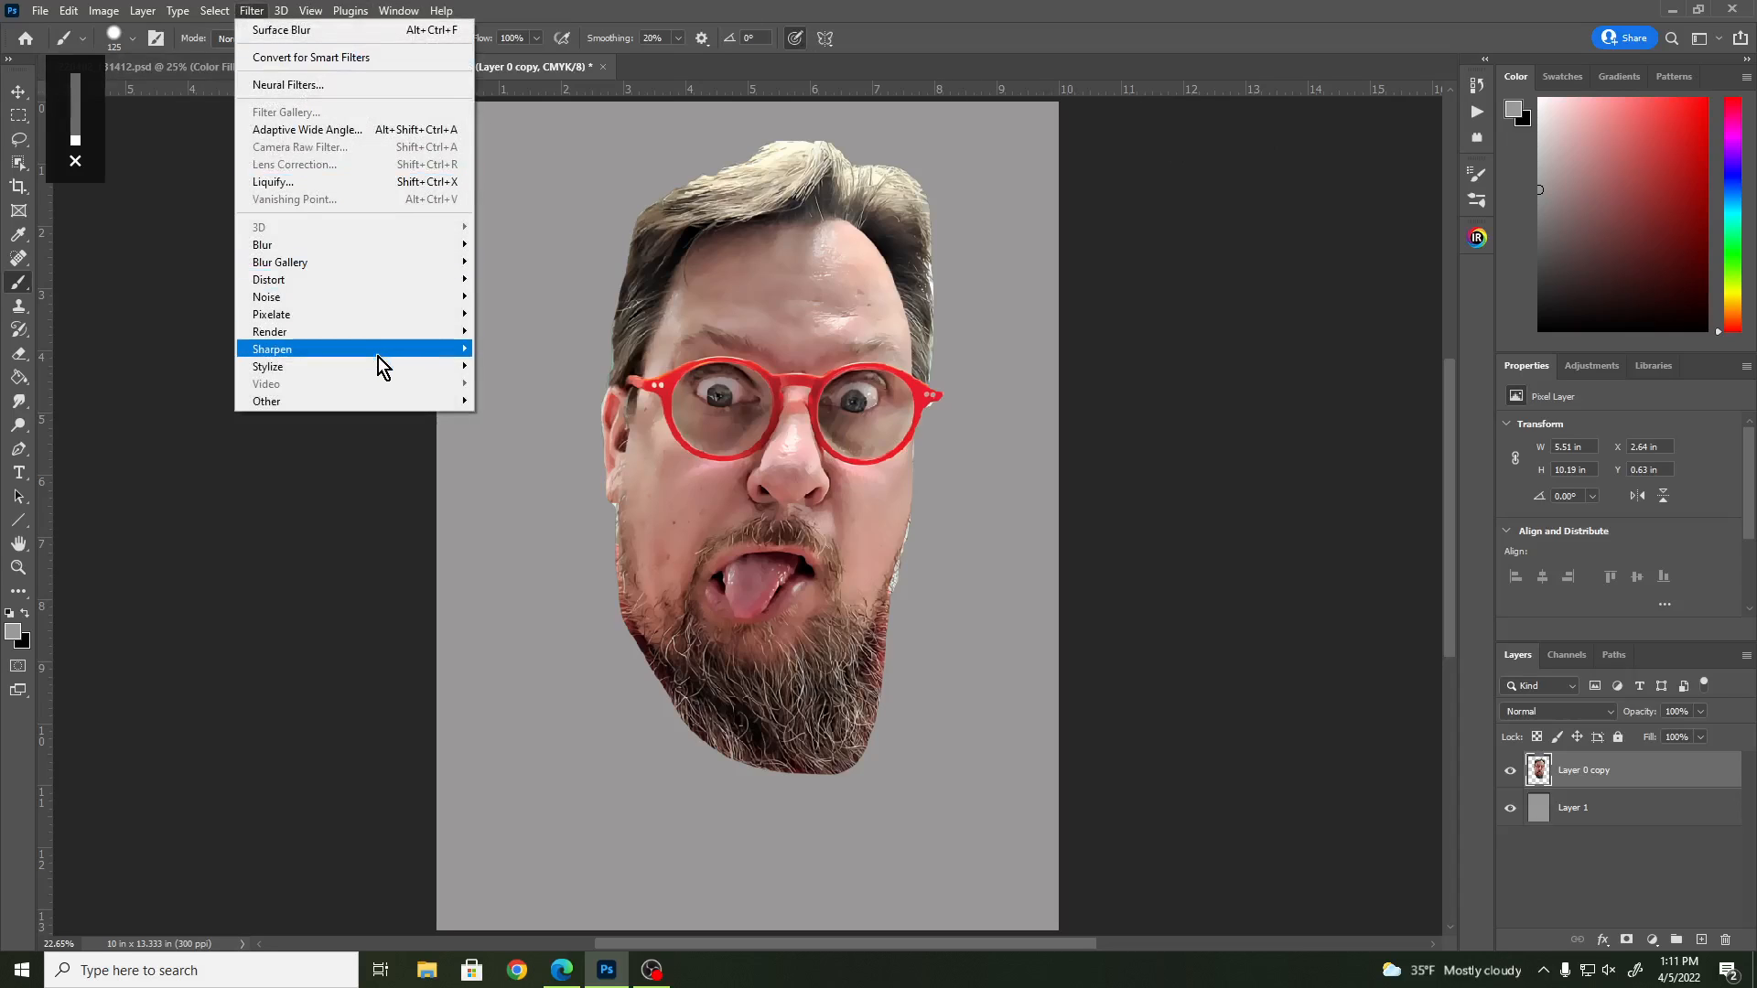
pyautogui.moveTo(381, 353)
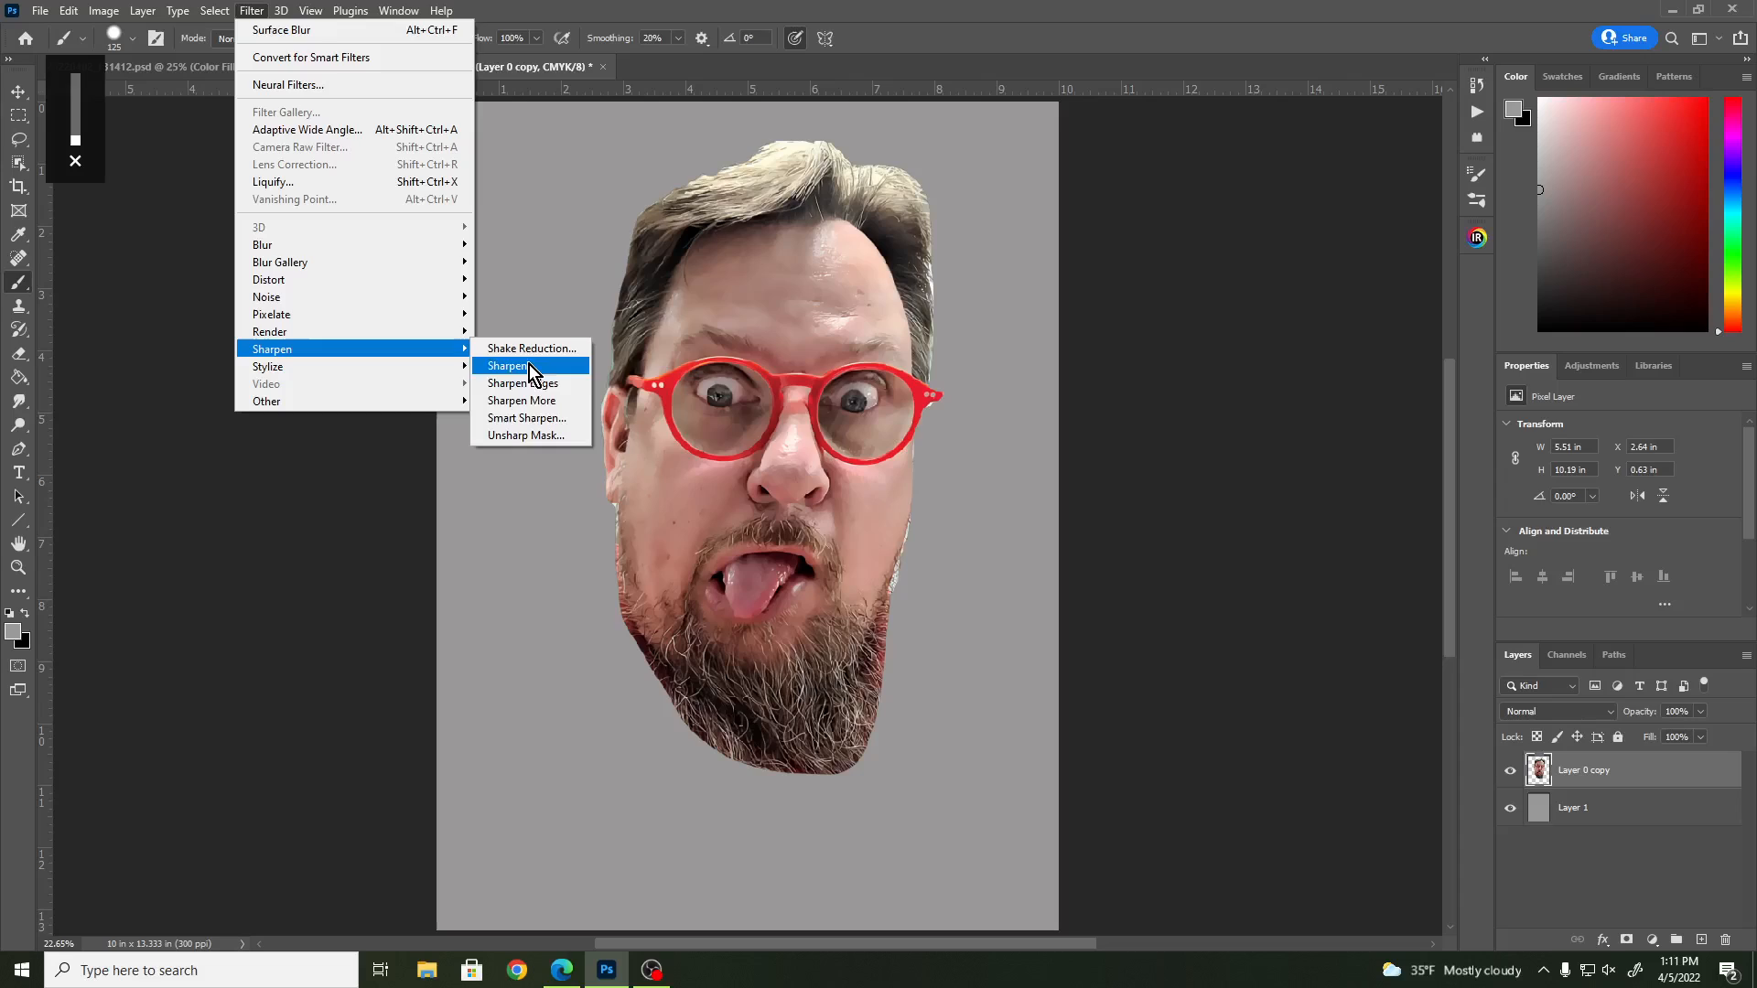
pyautogui.click(535, 420)
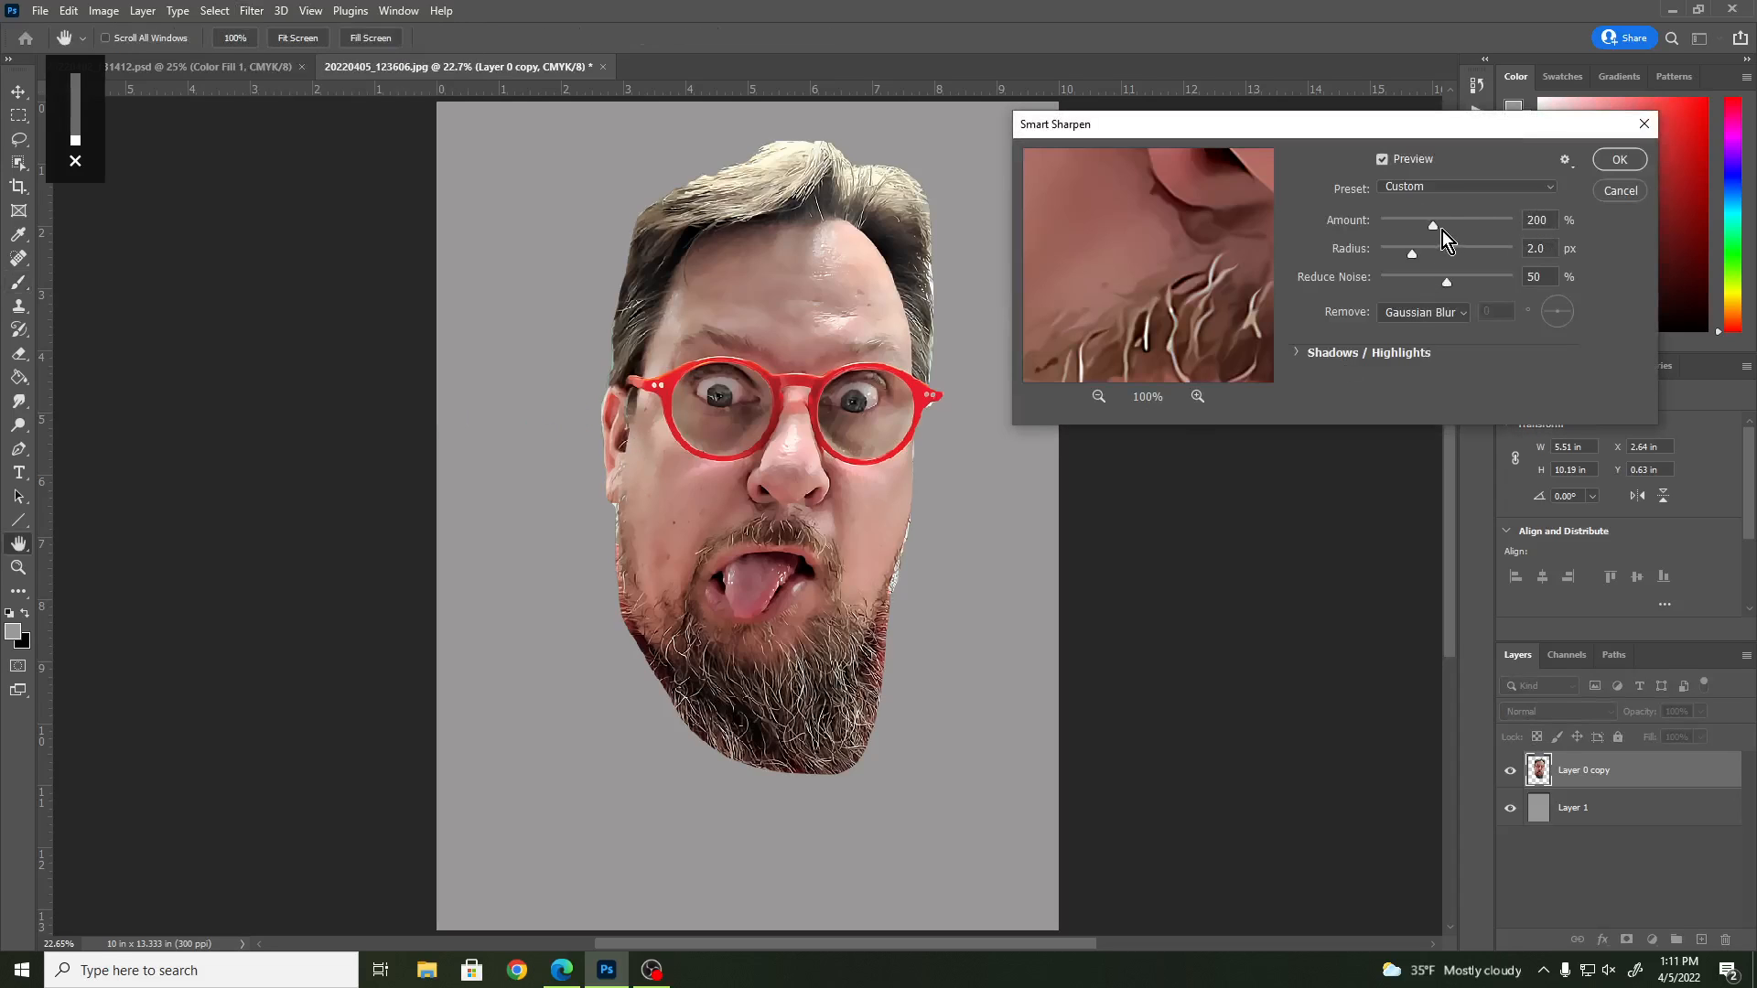
pyautogui.moveTo(1436, 230); pyautogui.dragTo(1455, 231)
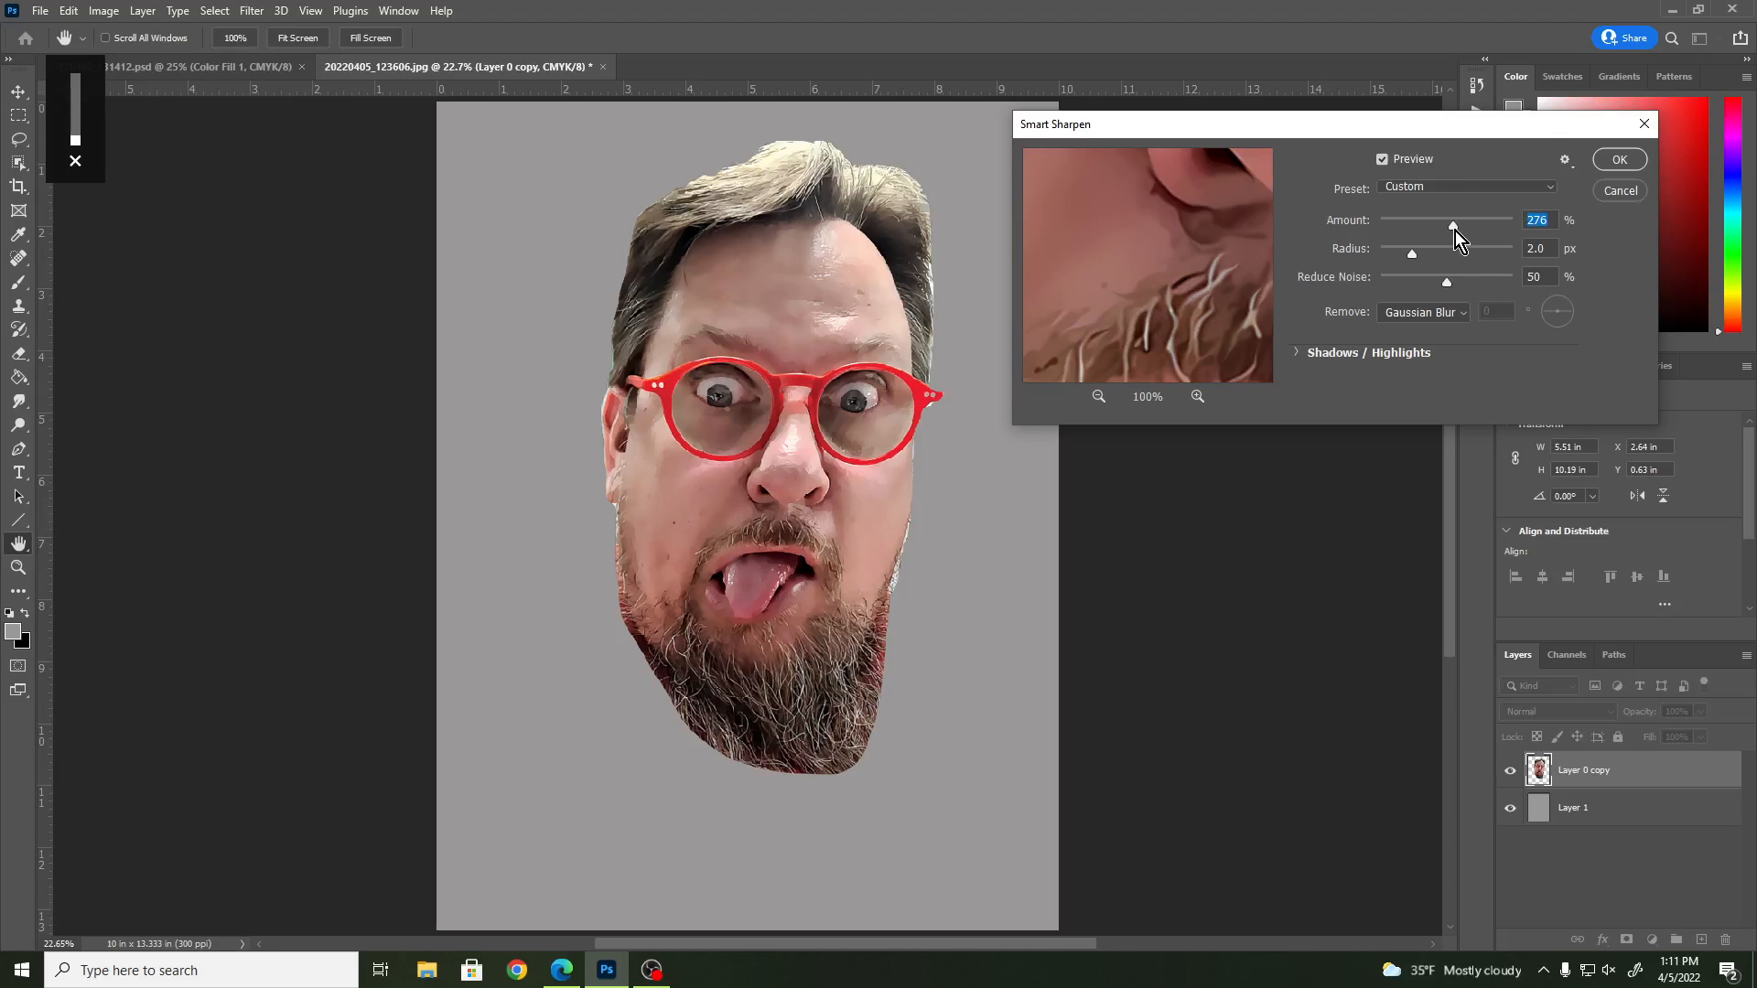
pyautogui.moveTo(1455, 231); pyautogui.dragTo(1458, 230)
pyautogui.moveTo(1415, 258); pyautogui.dragTo(1437, 256)
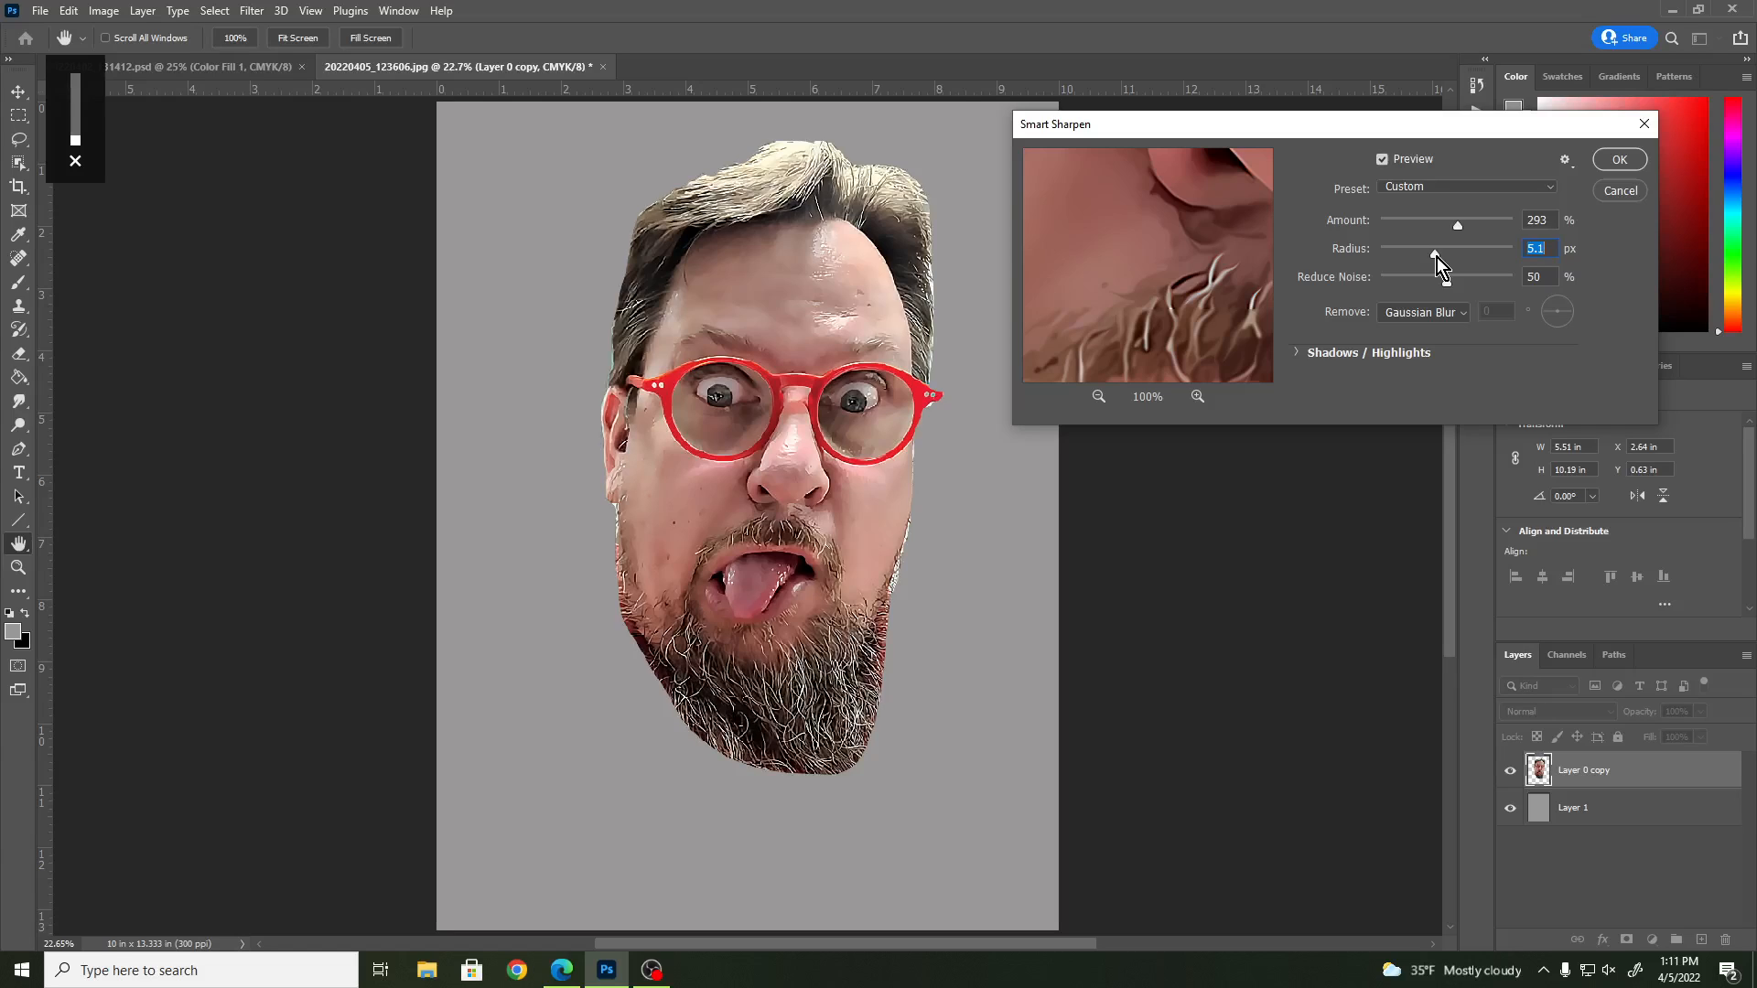
pyautogui.moveTo(1437, 256); pyautogui.dragTo(1408, 290)
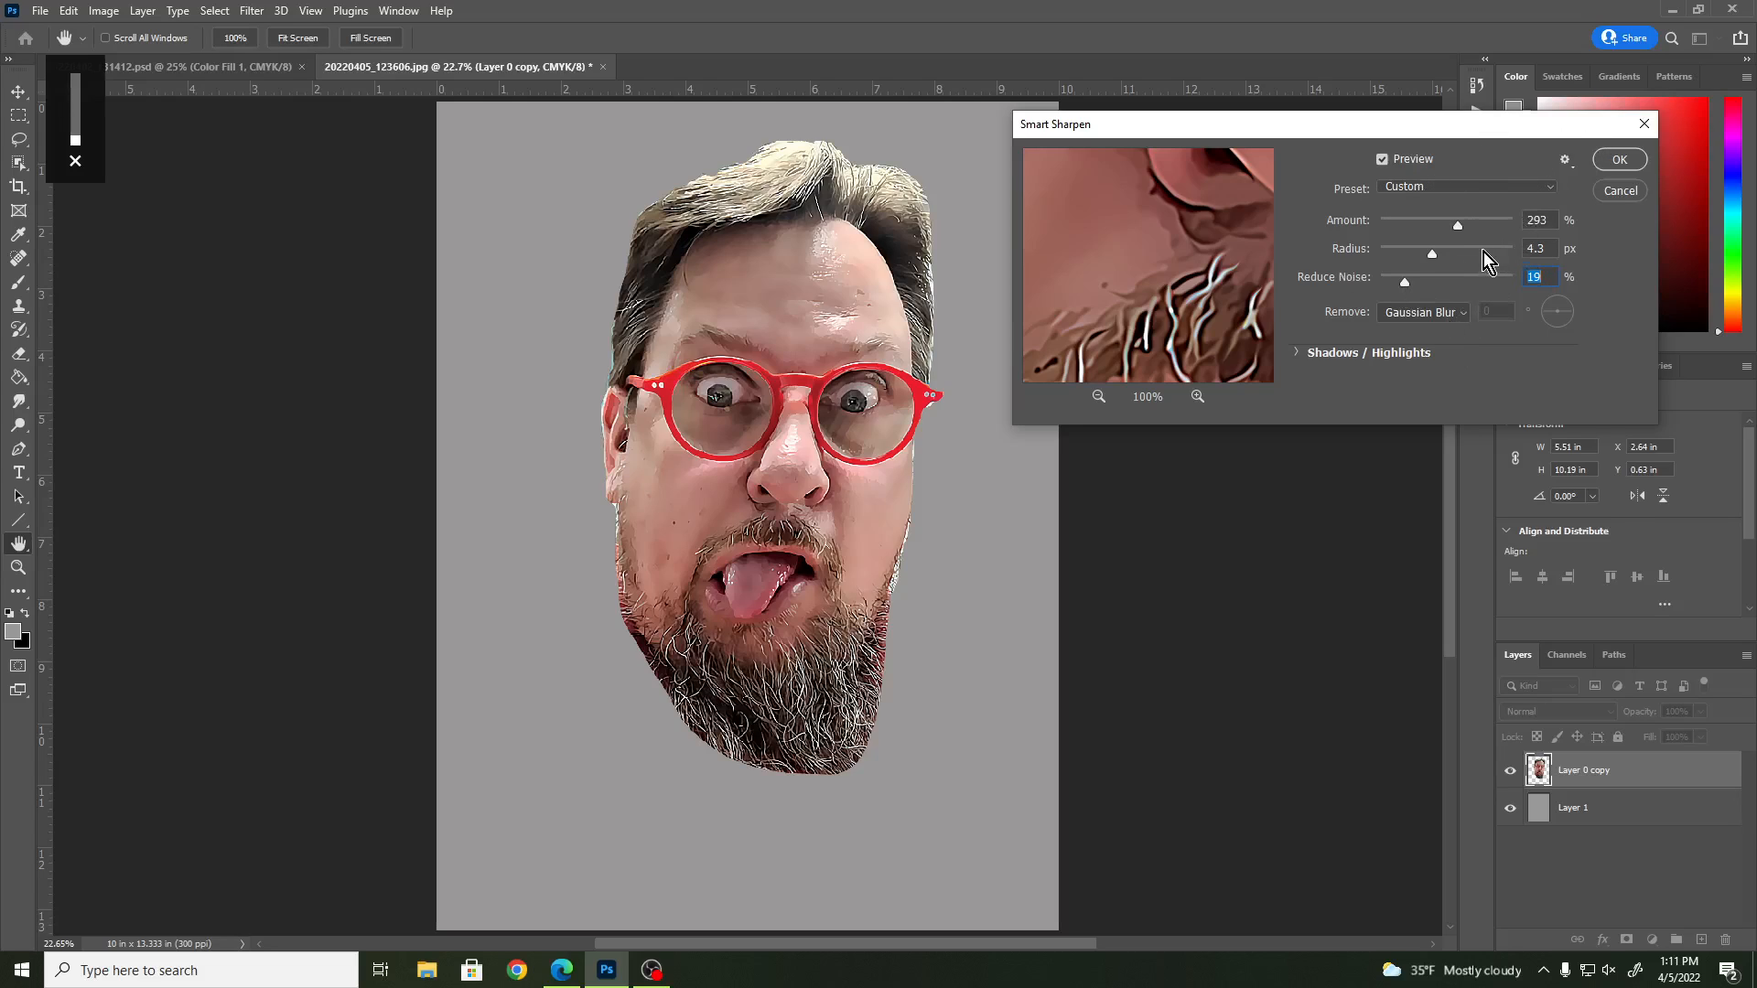
pyautogui.click(1623, 161)
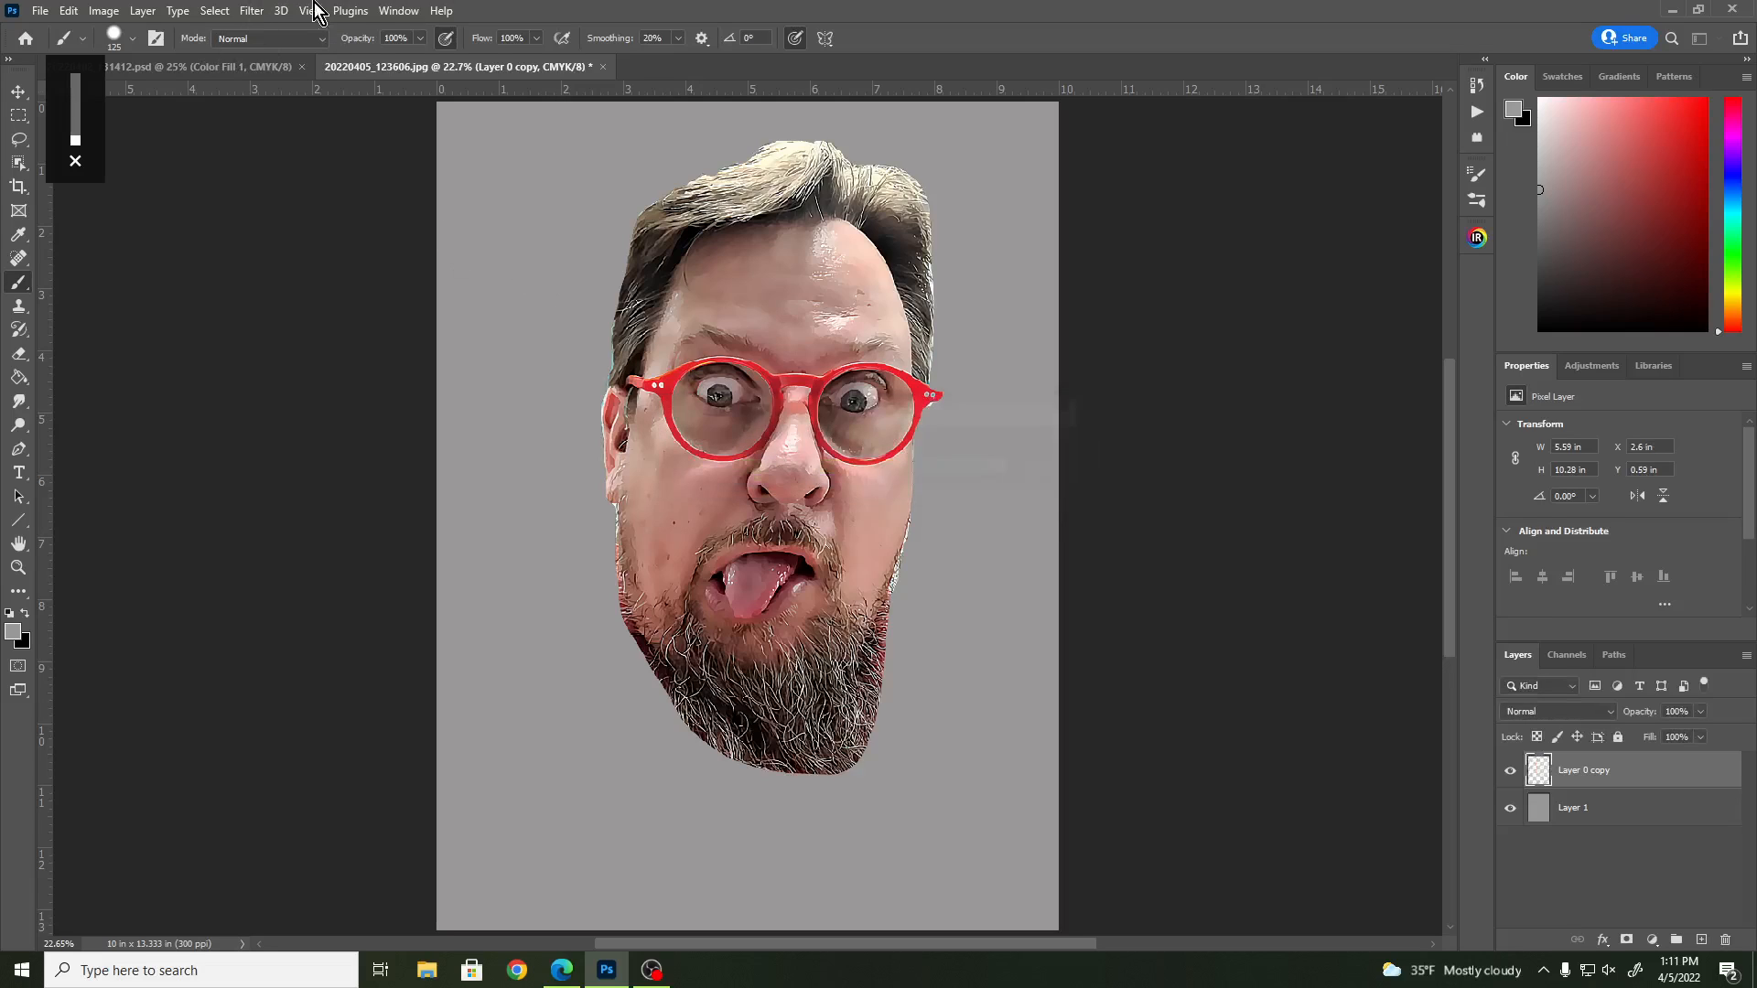
# - Apply an Unsharp Mask to the head layer with amount 45%, radius 39.5 pixels and threshold 0
pyautogui.click(249, 12)
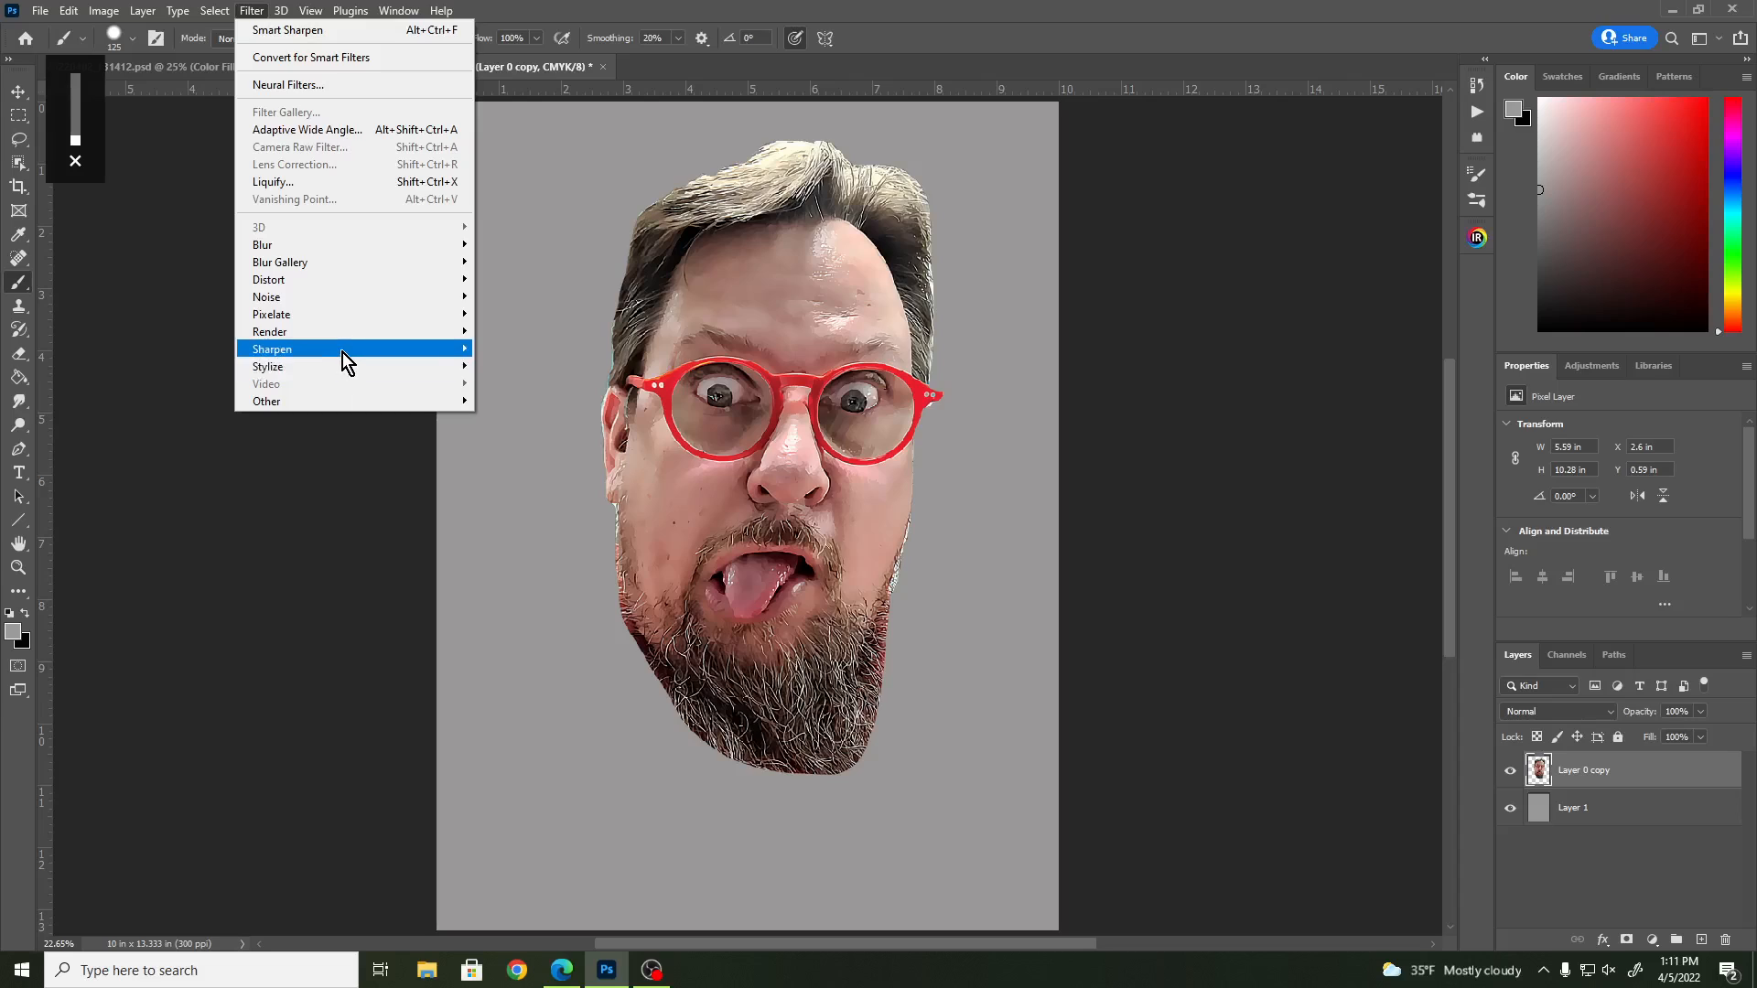
pyautogui.moveTo(342, 354)
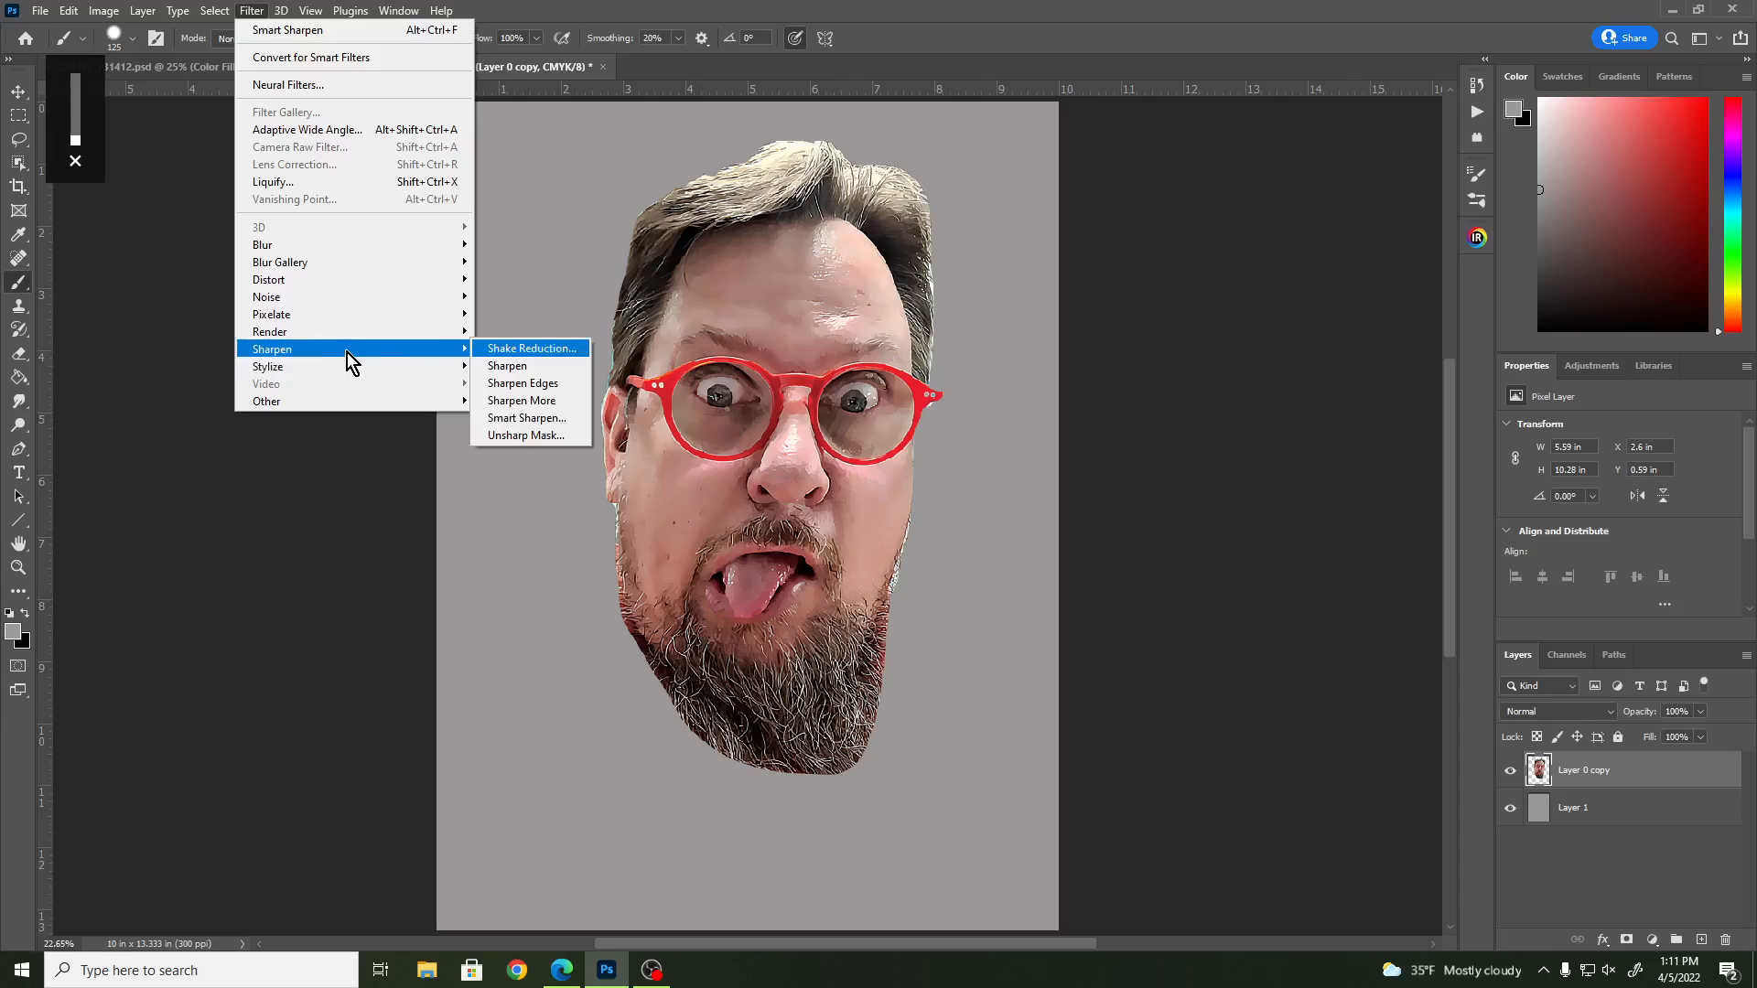
pyautogui.click(529, 434)
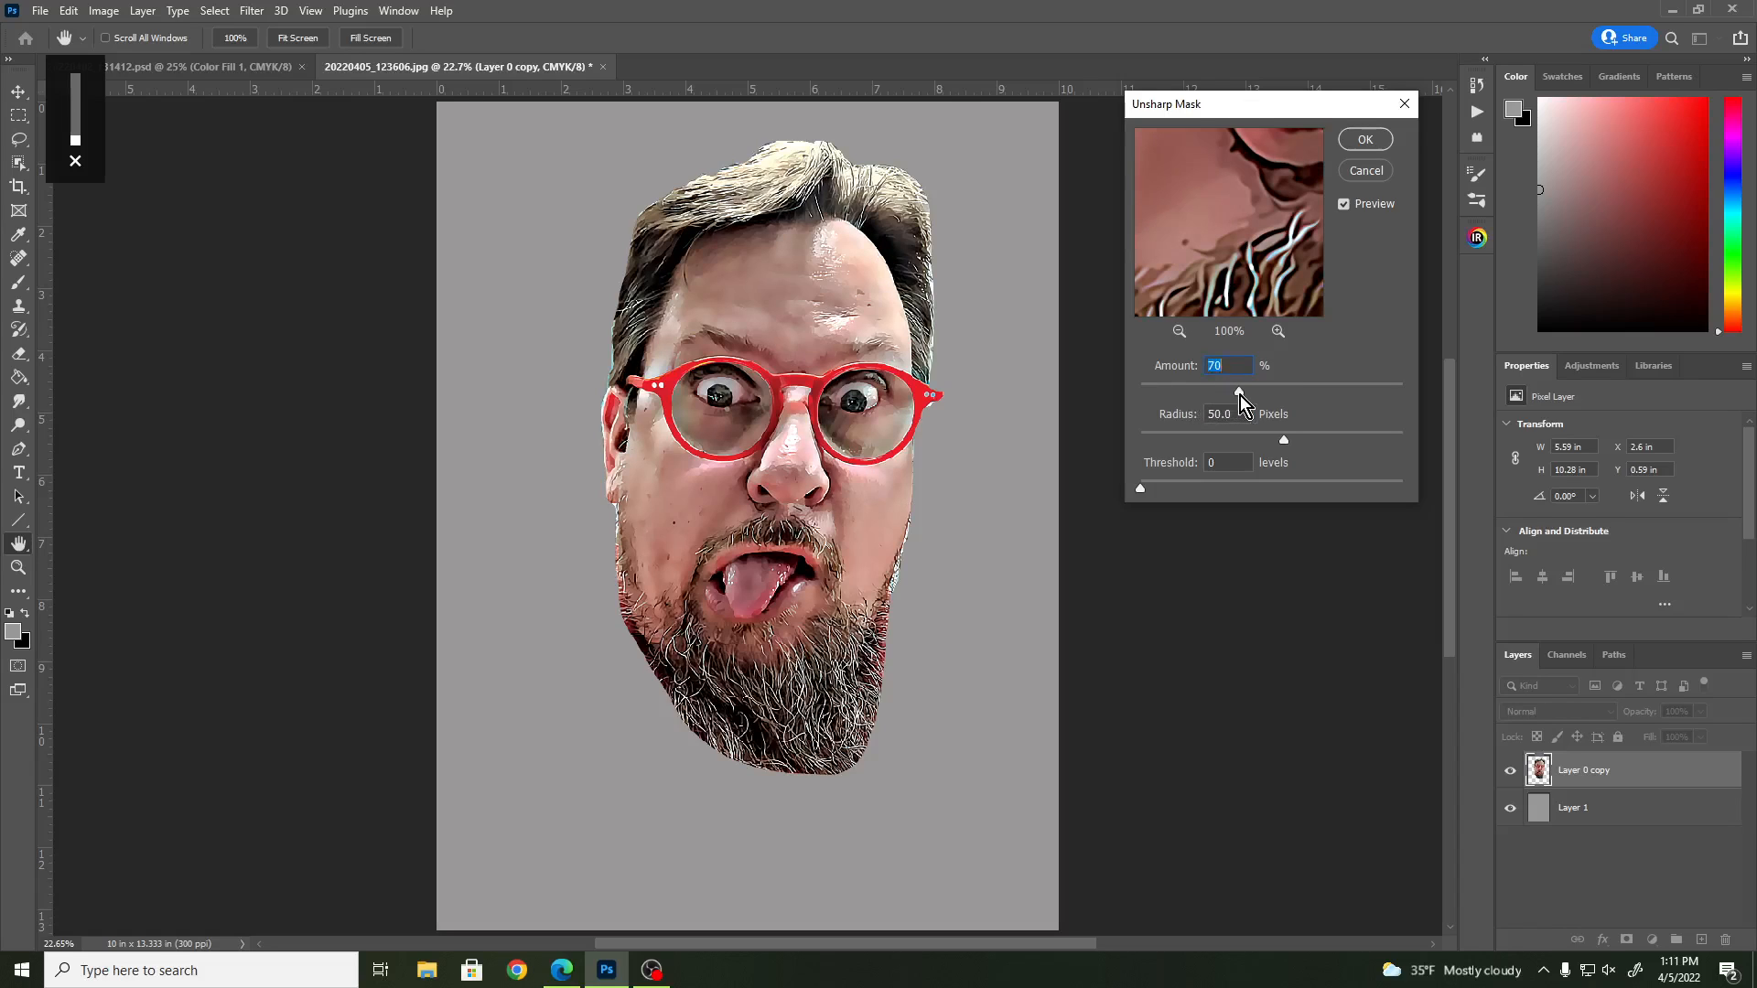
pyautogui.moveTo(1239, 395); pyautogui.dragTo(1201, 398)
pyautogui.moveTo(1287, 443); pyautogui.dragTo(1330, 445)
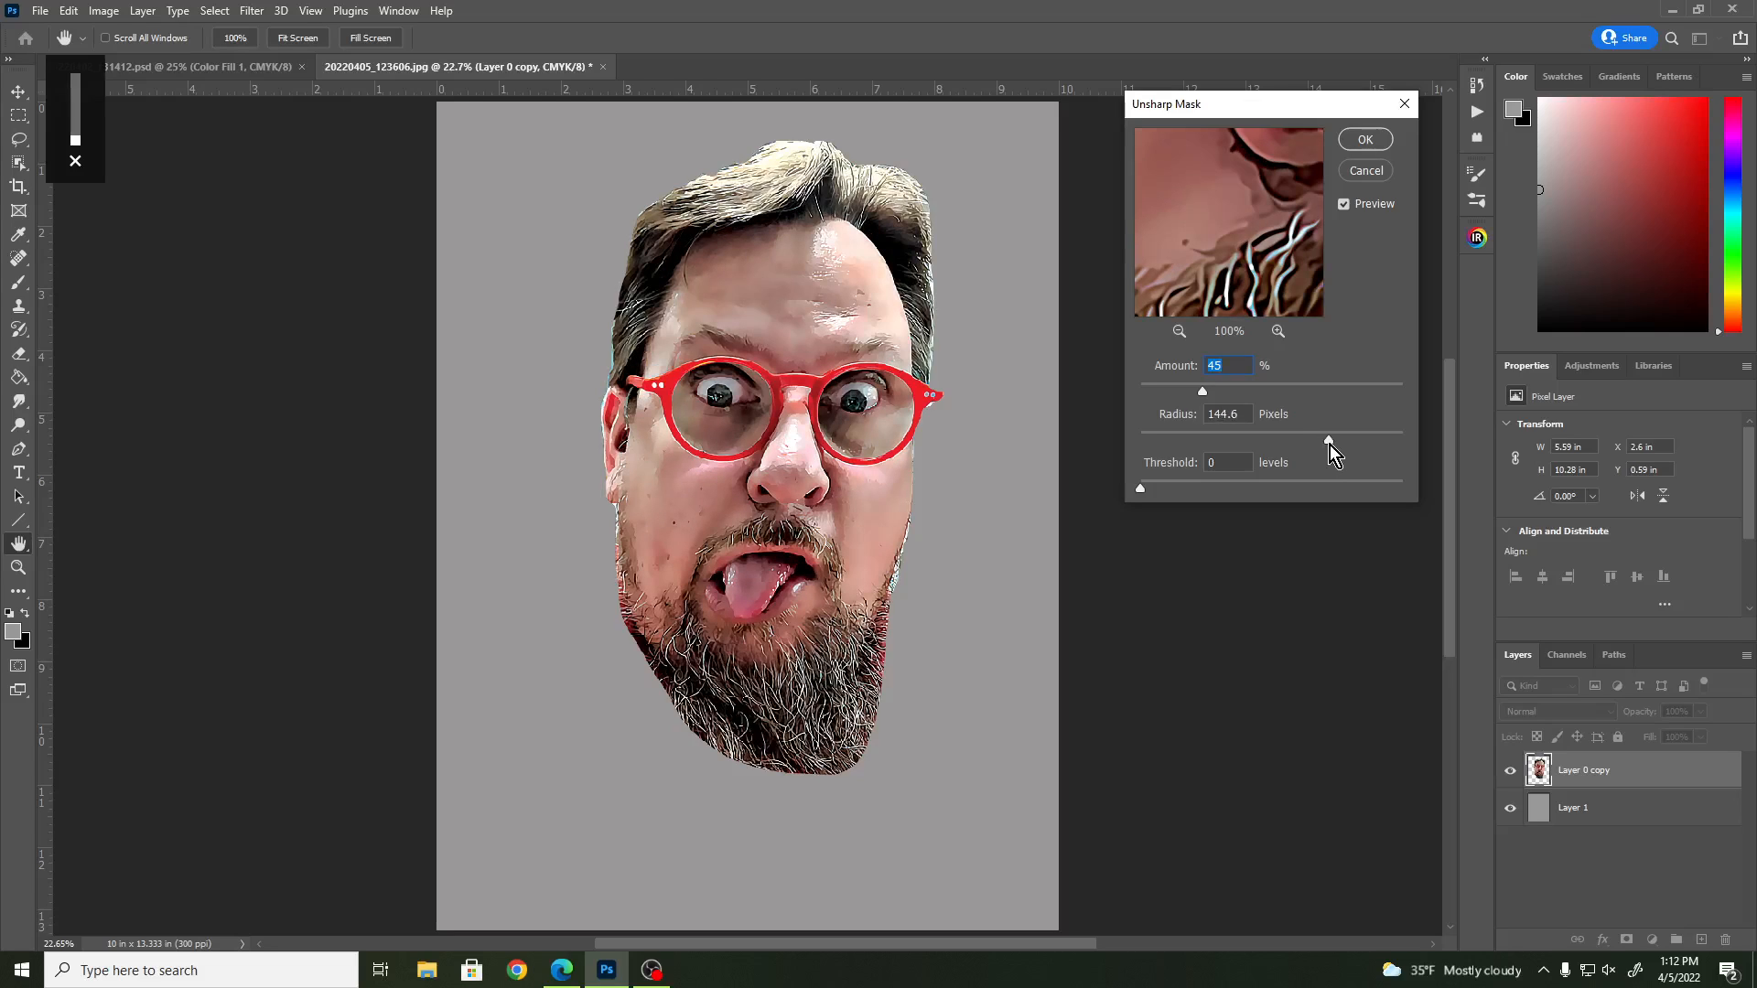
pyautogui.moveTo(1179, 448); pyautogui.dragTo(1172, 447)
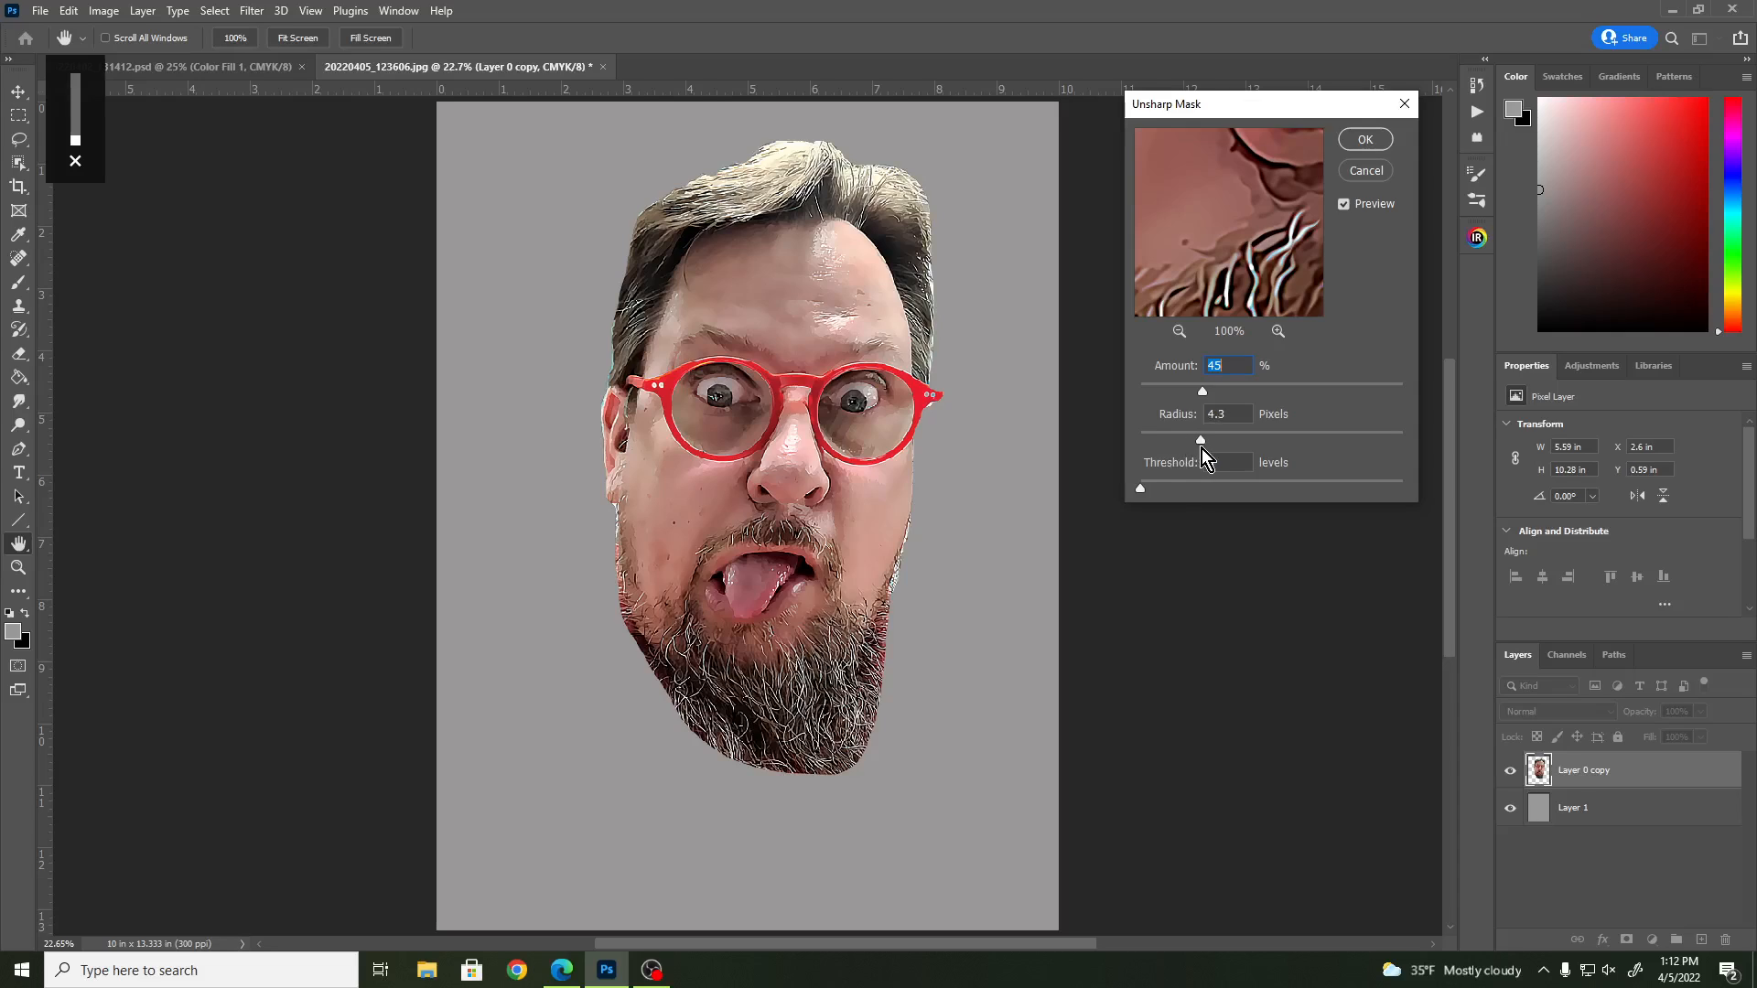
pyautogui.moveTo(1201, 448); pyautogui.dragTo(1276, 440)
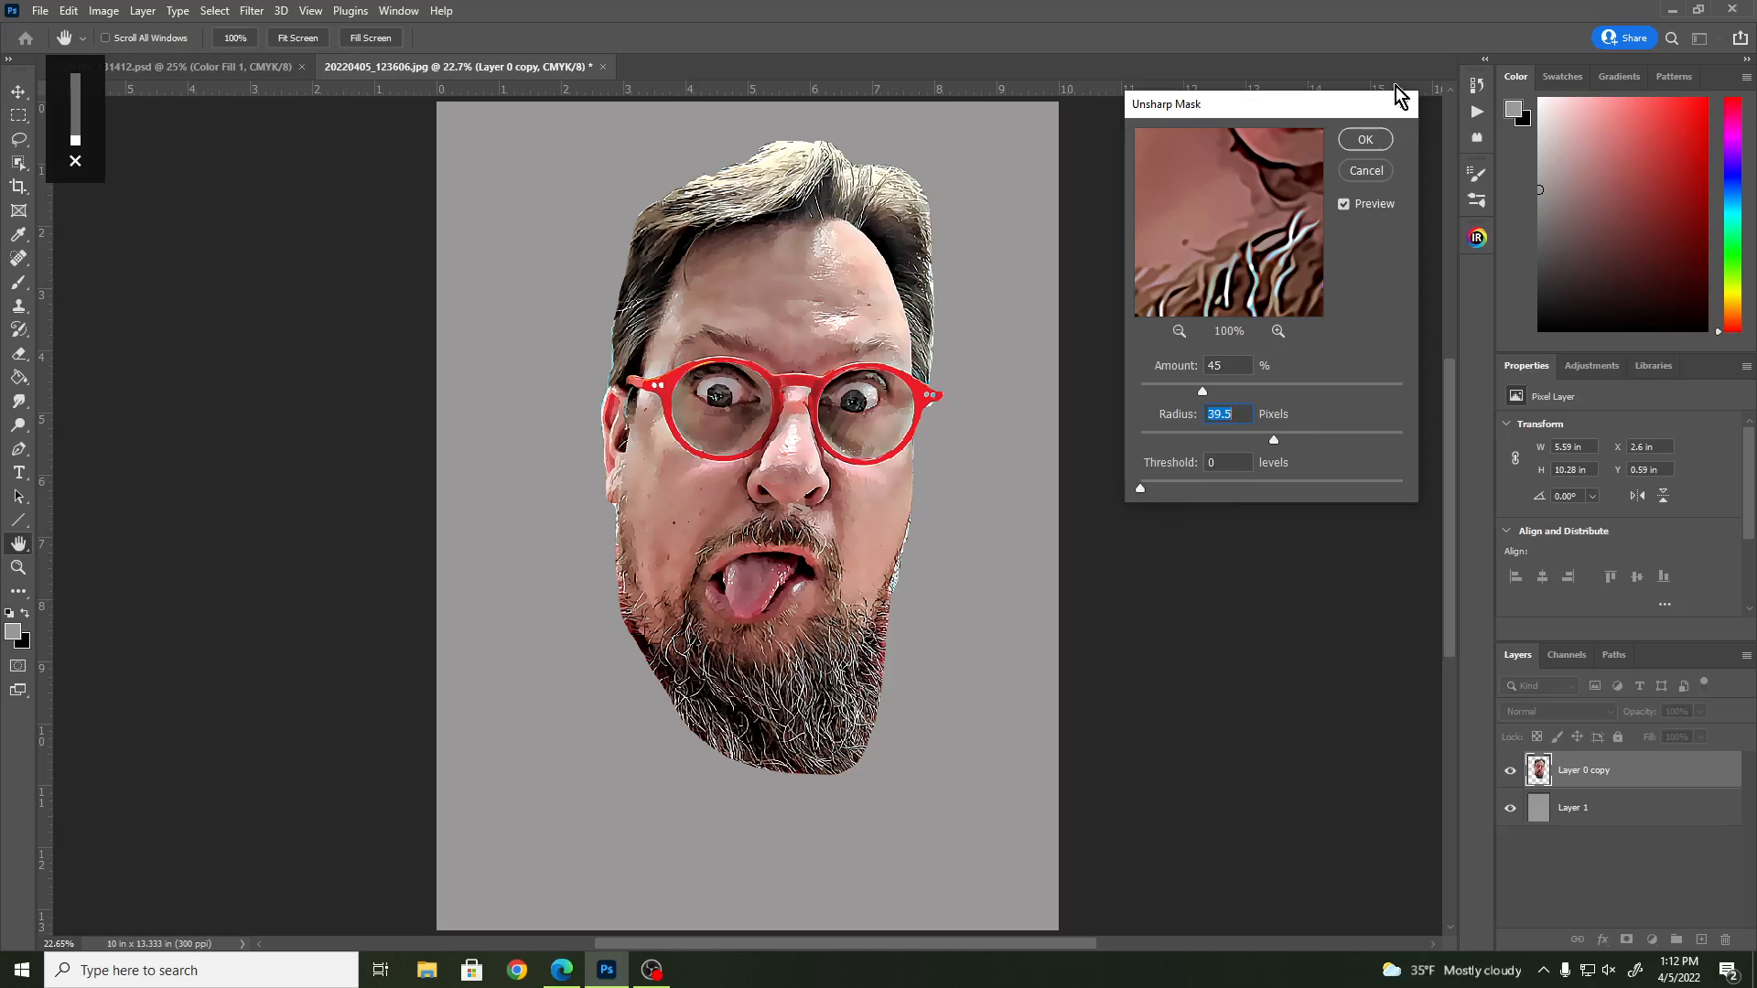
pyautogui.click(1363, 137)
pyautogui.press('b')
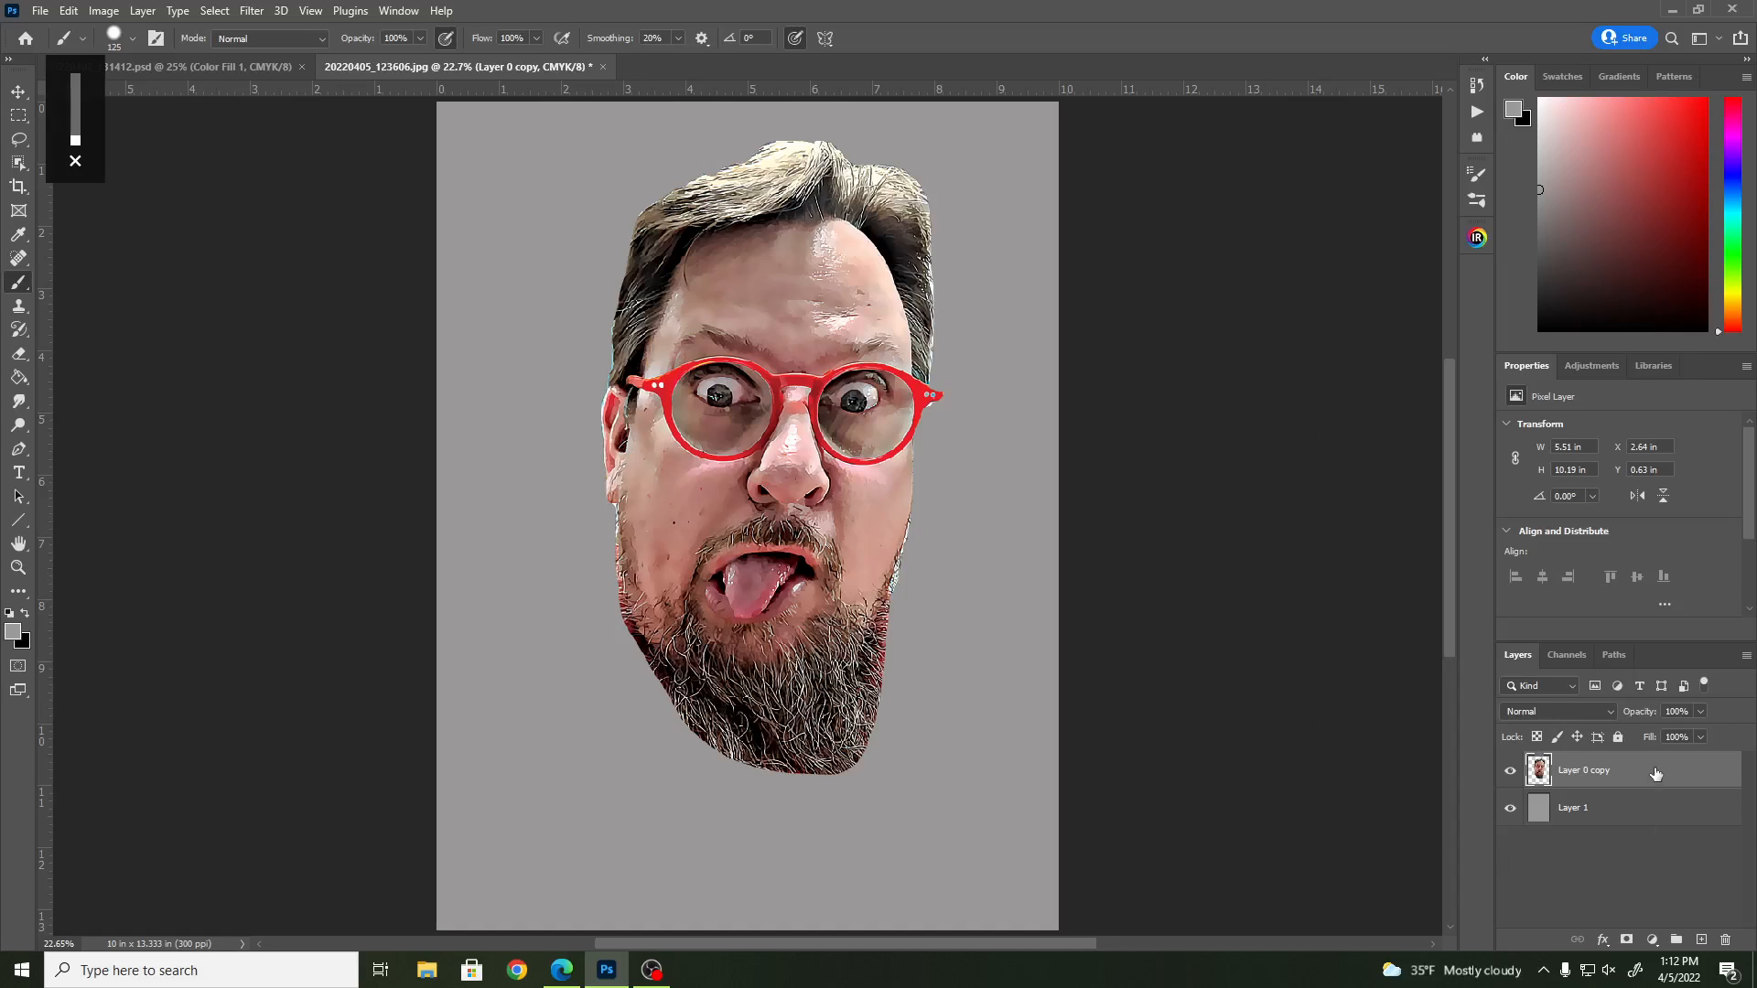
# - Duplicate the head layer and apply a High Pass filter with a 5.4-pixel radius to the copy
pyautogui.hotkey('ctrl', 'j')
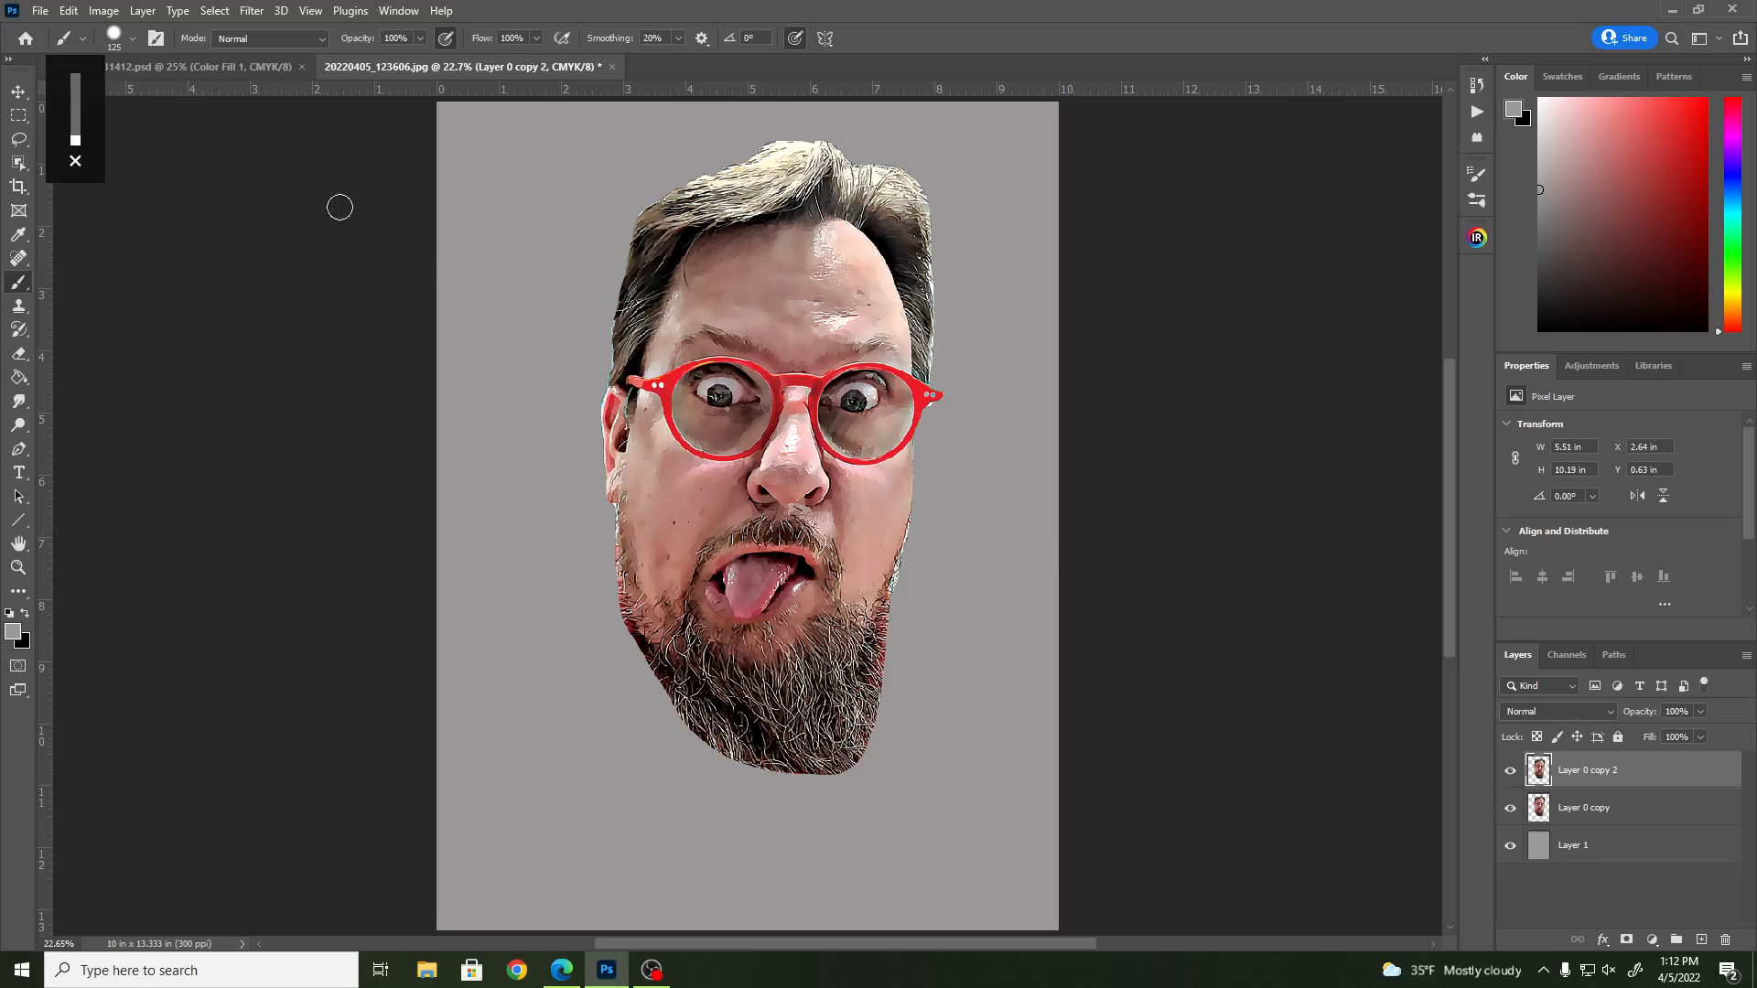
pyautogui.click(251, 11)
pyautogui.moveTo(338, 400)
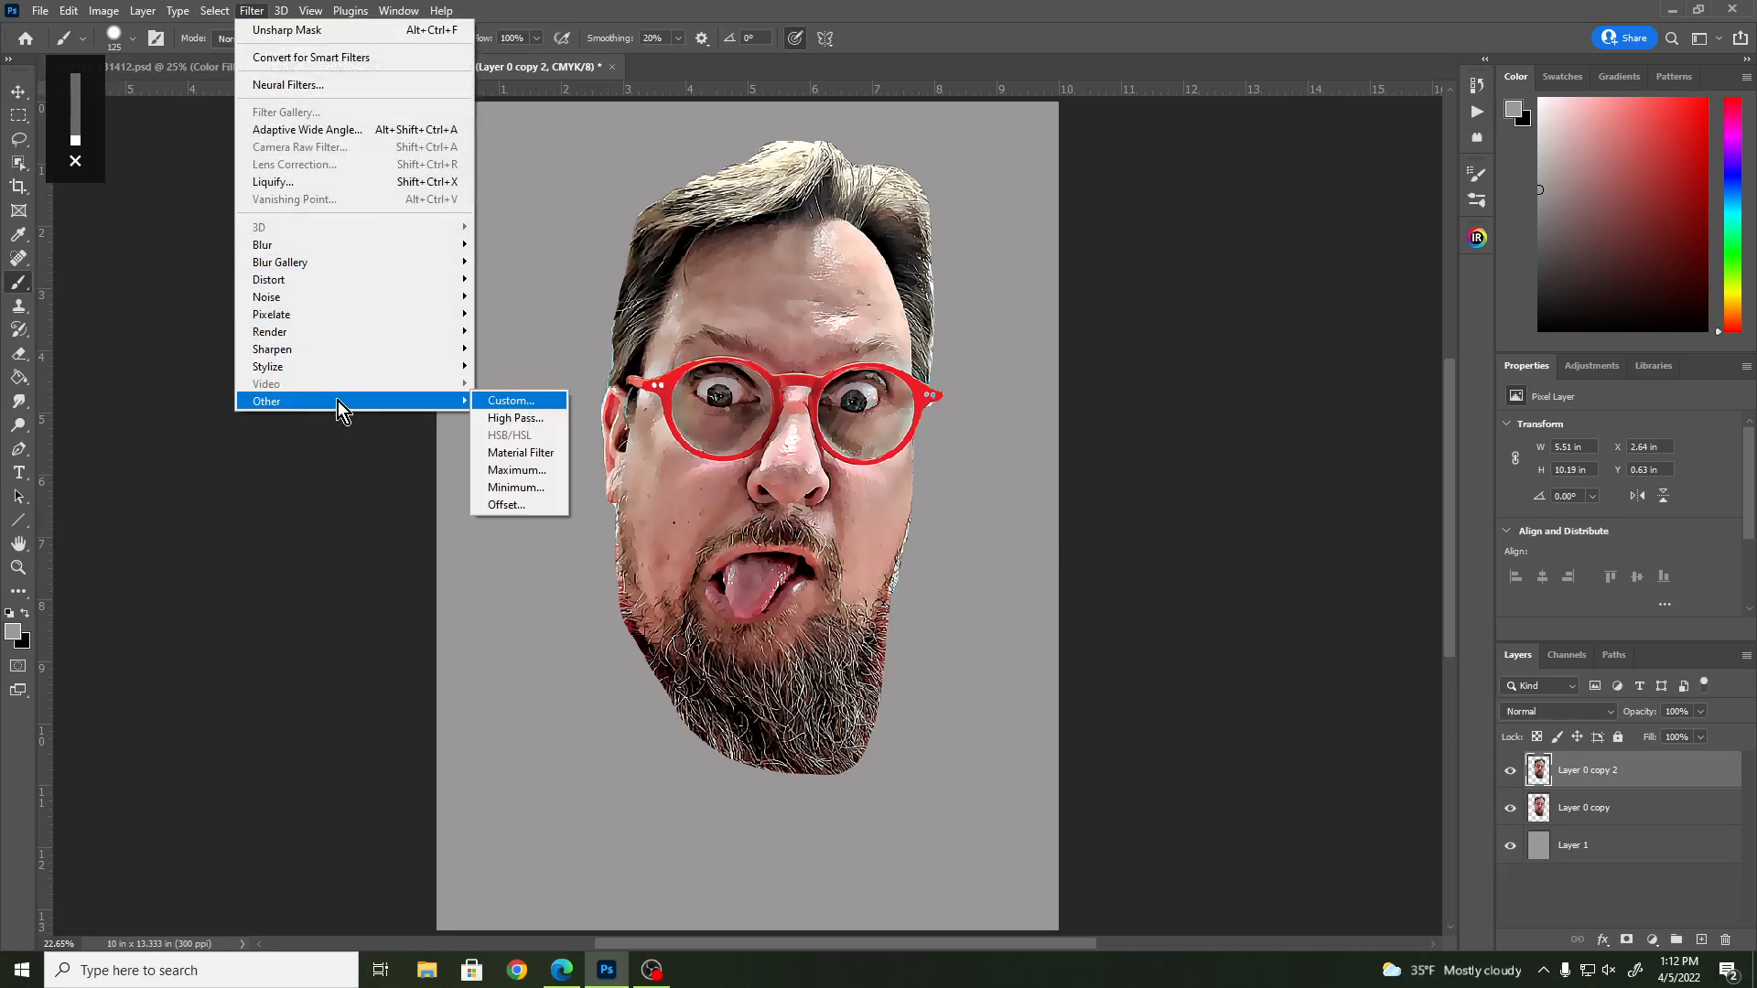
pyautogui.click(499, 423)
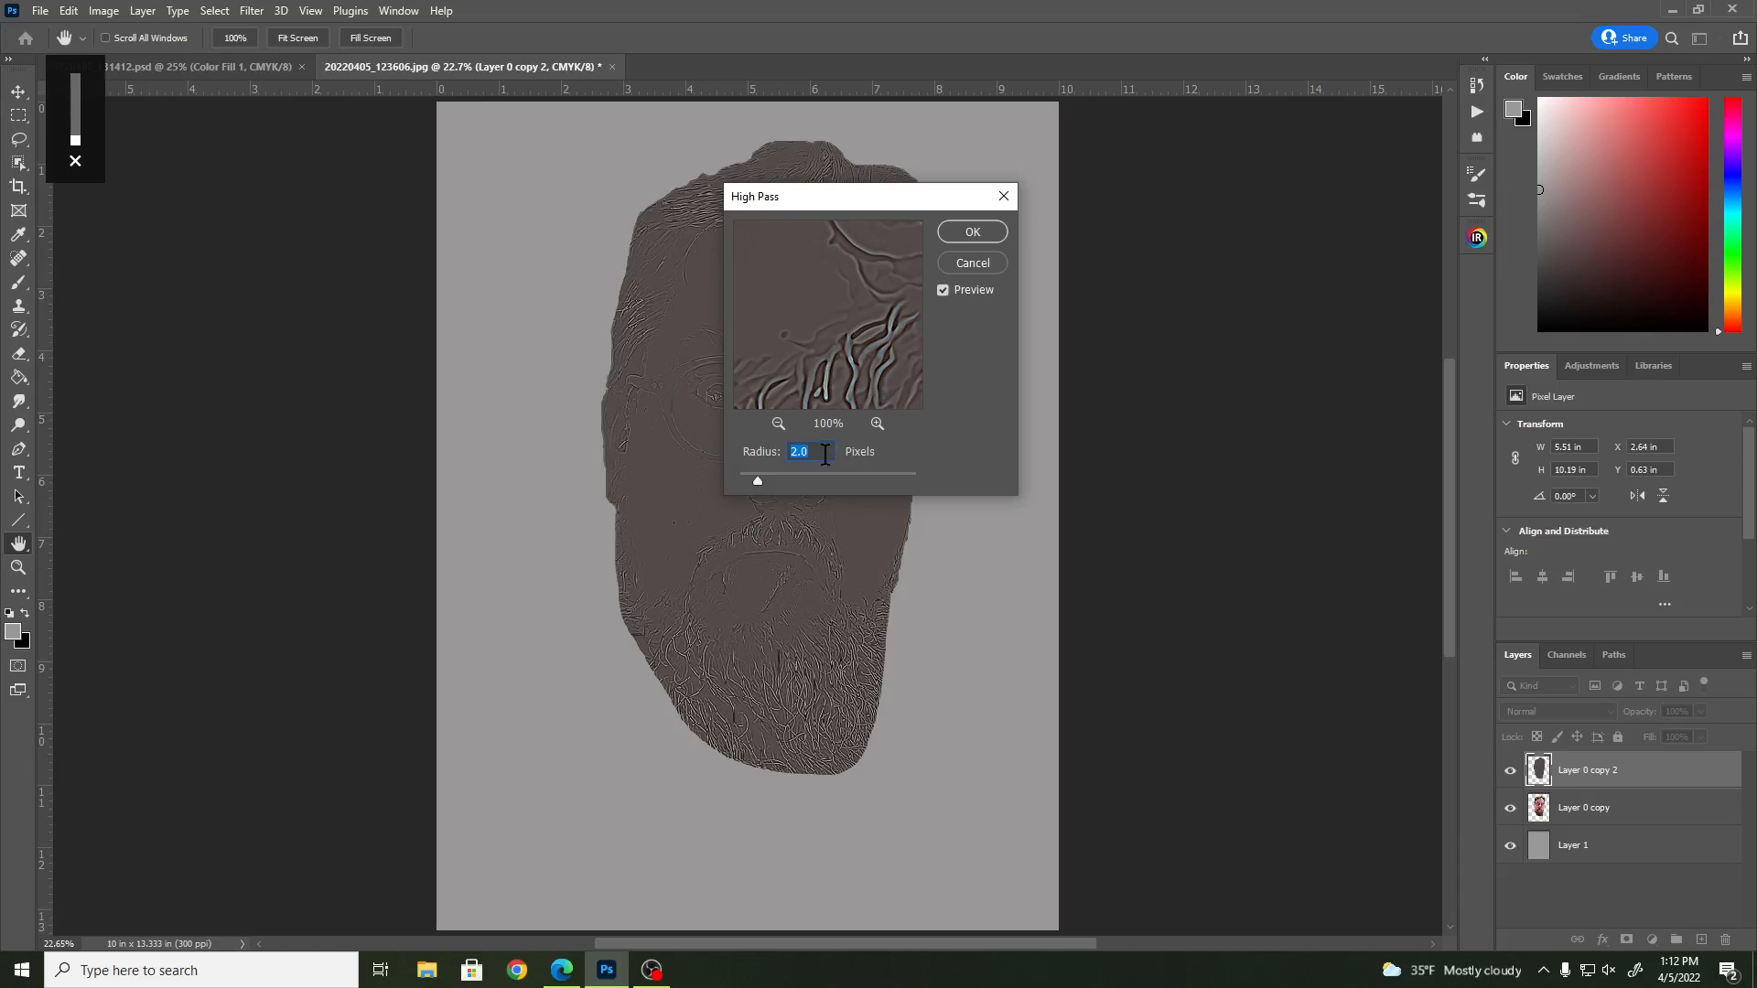
pyautogui.moveTo(758, 483); pyautogui.dragTo(789, 480)
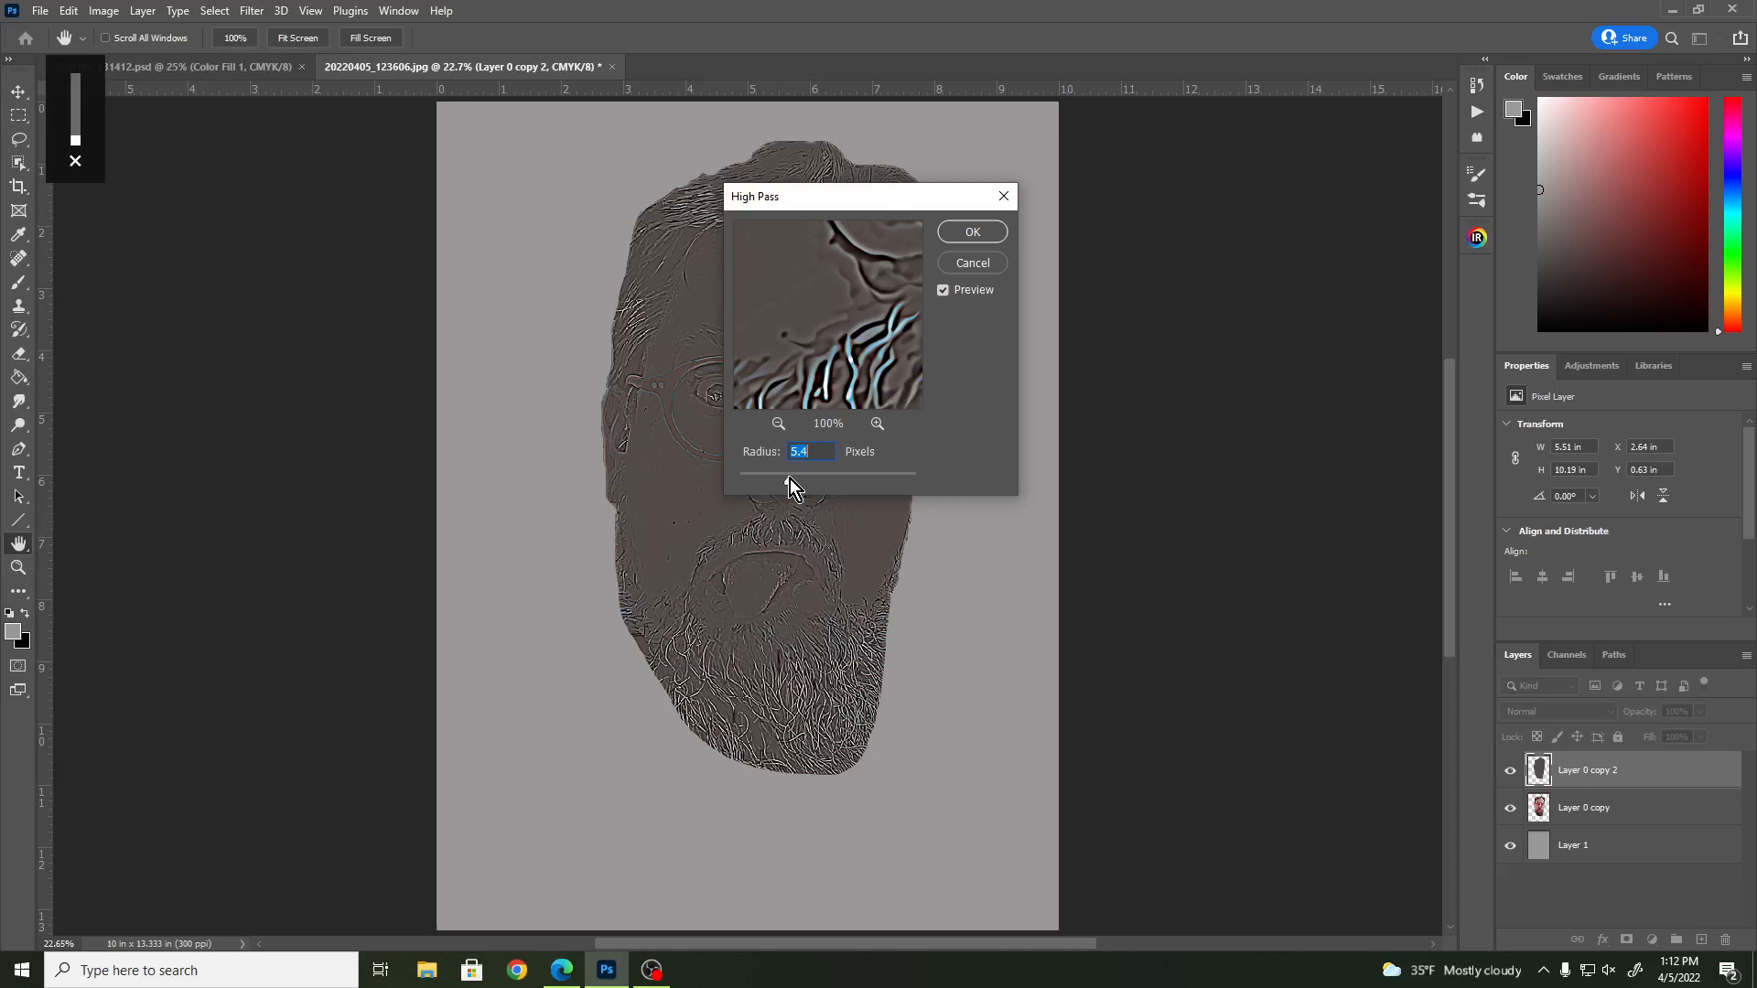
pyautogui.click(972, 232)
pyautogui.press('b')
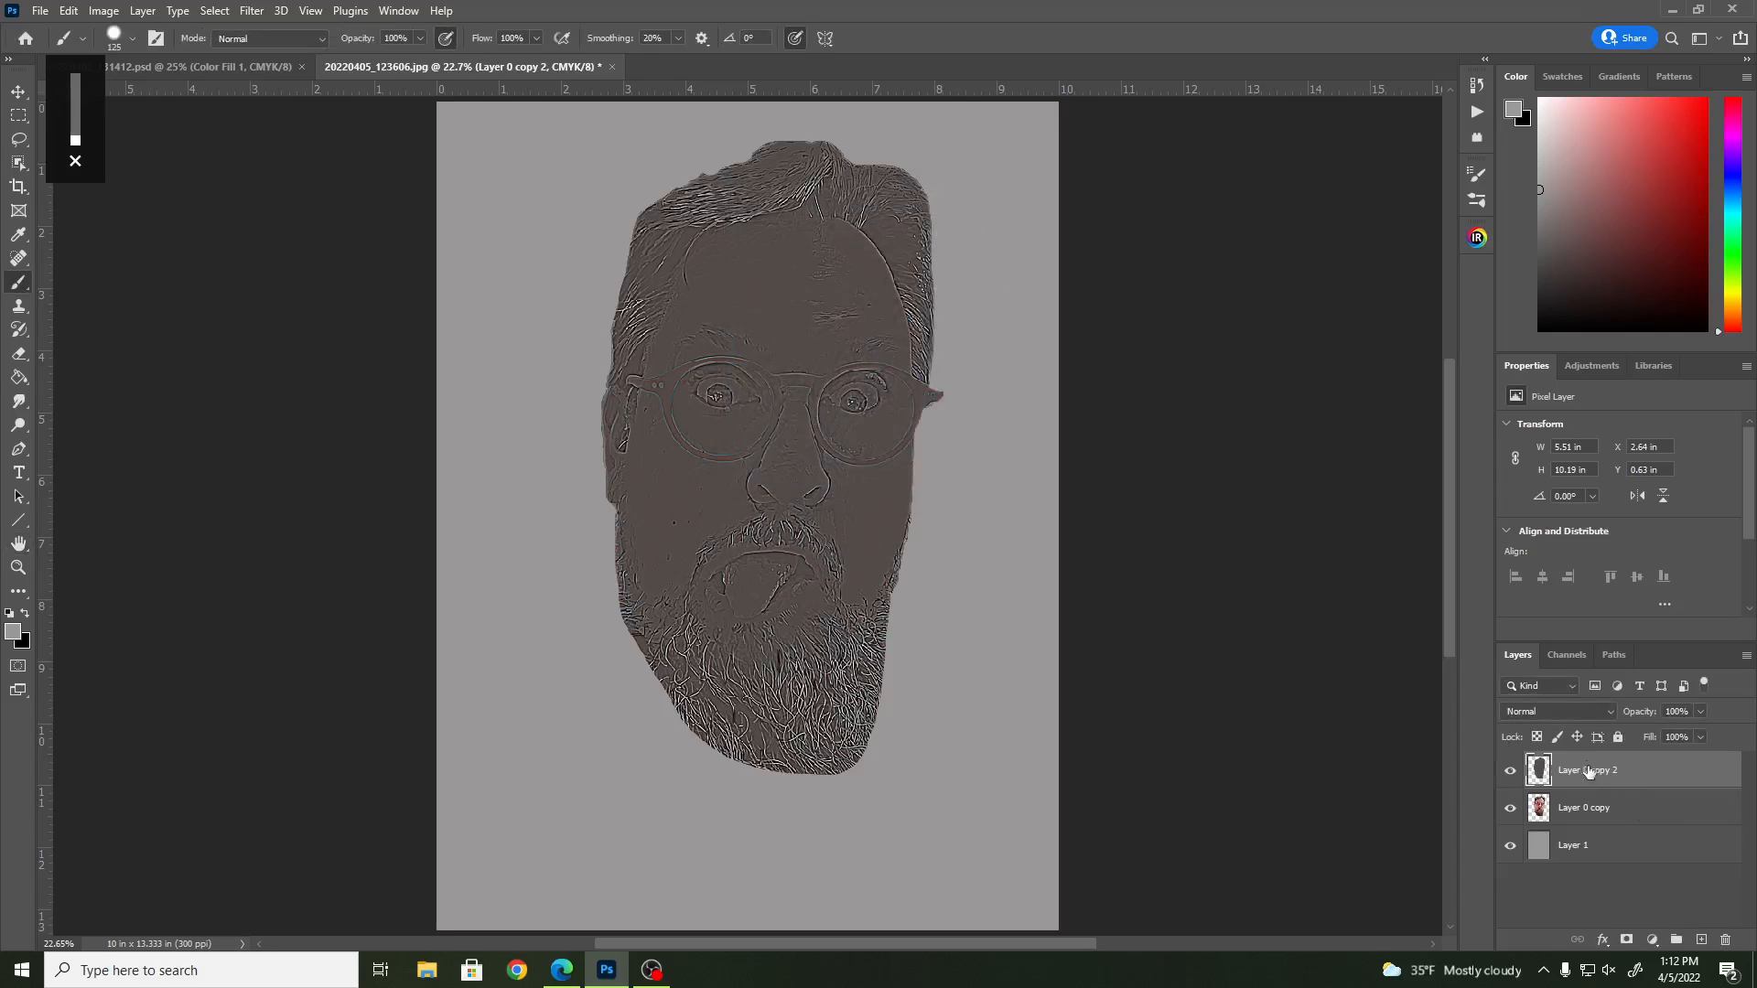
# - Set the High Pass layer's blend mode to Overlay and merge it with the head layer below
pyautogui.click(1563, 714)
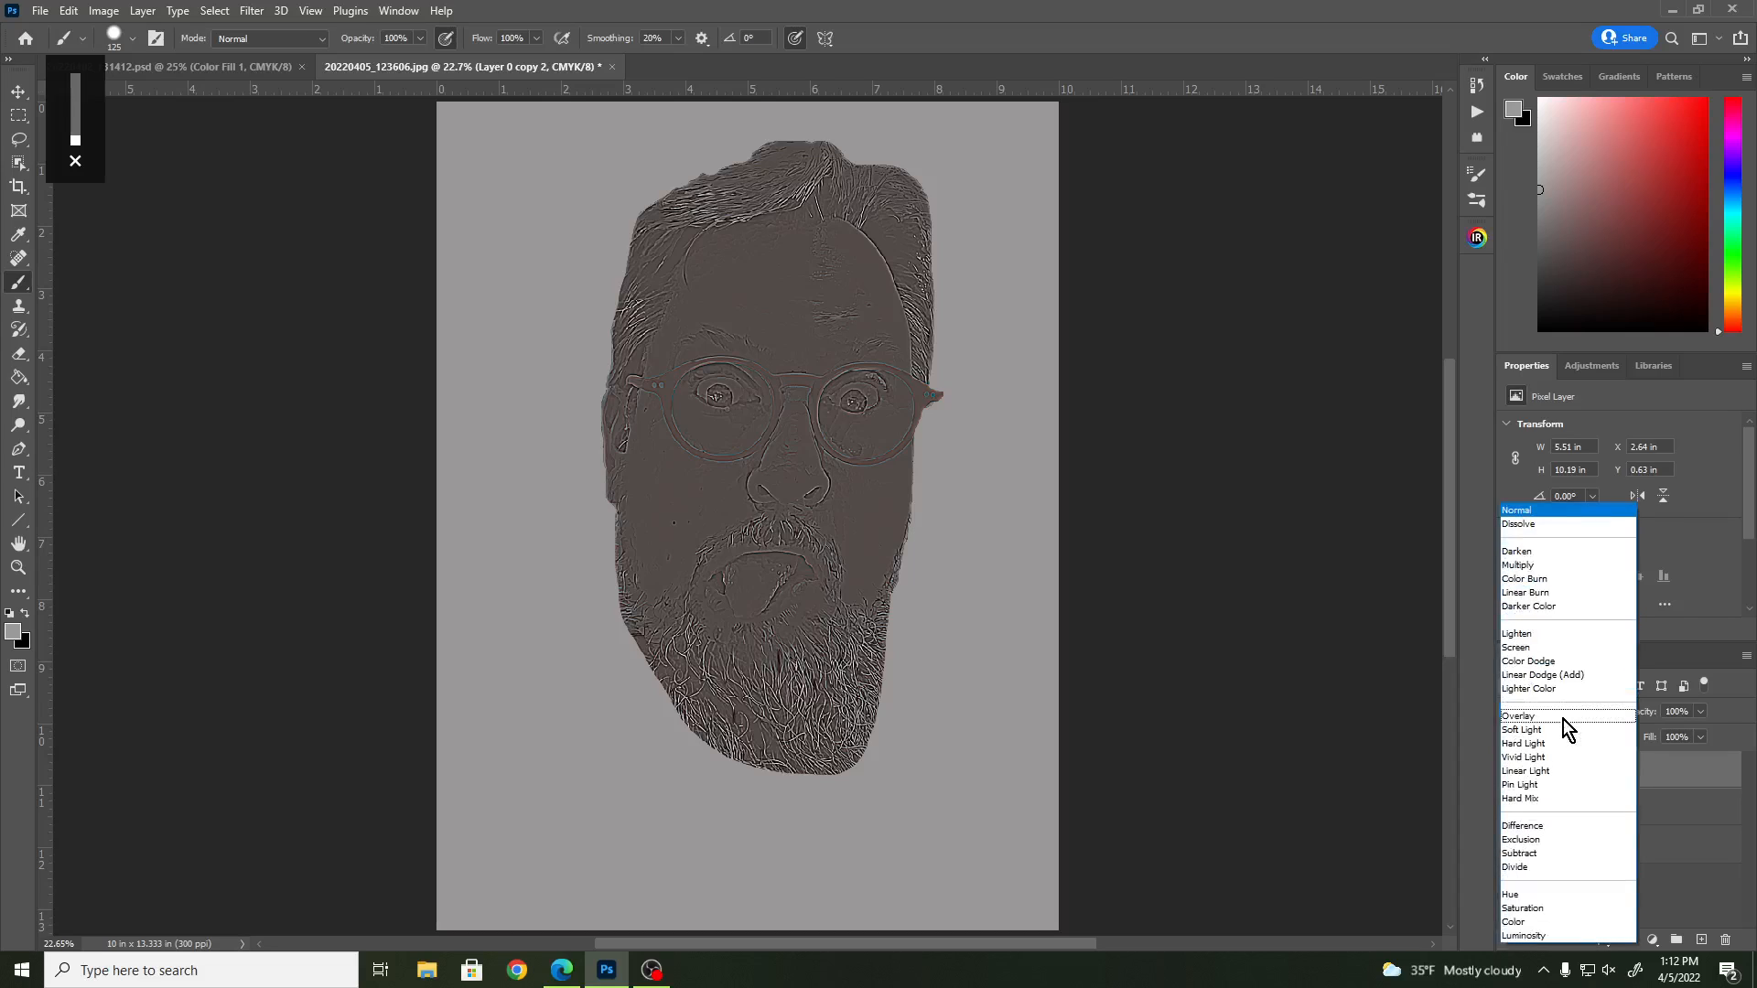
pyautogui.click(1563, 720)
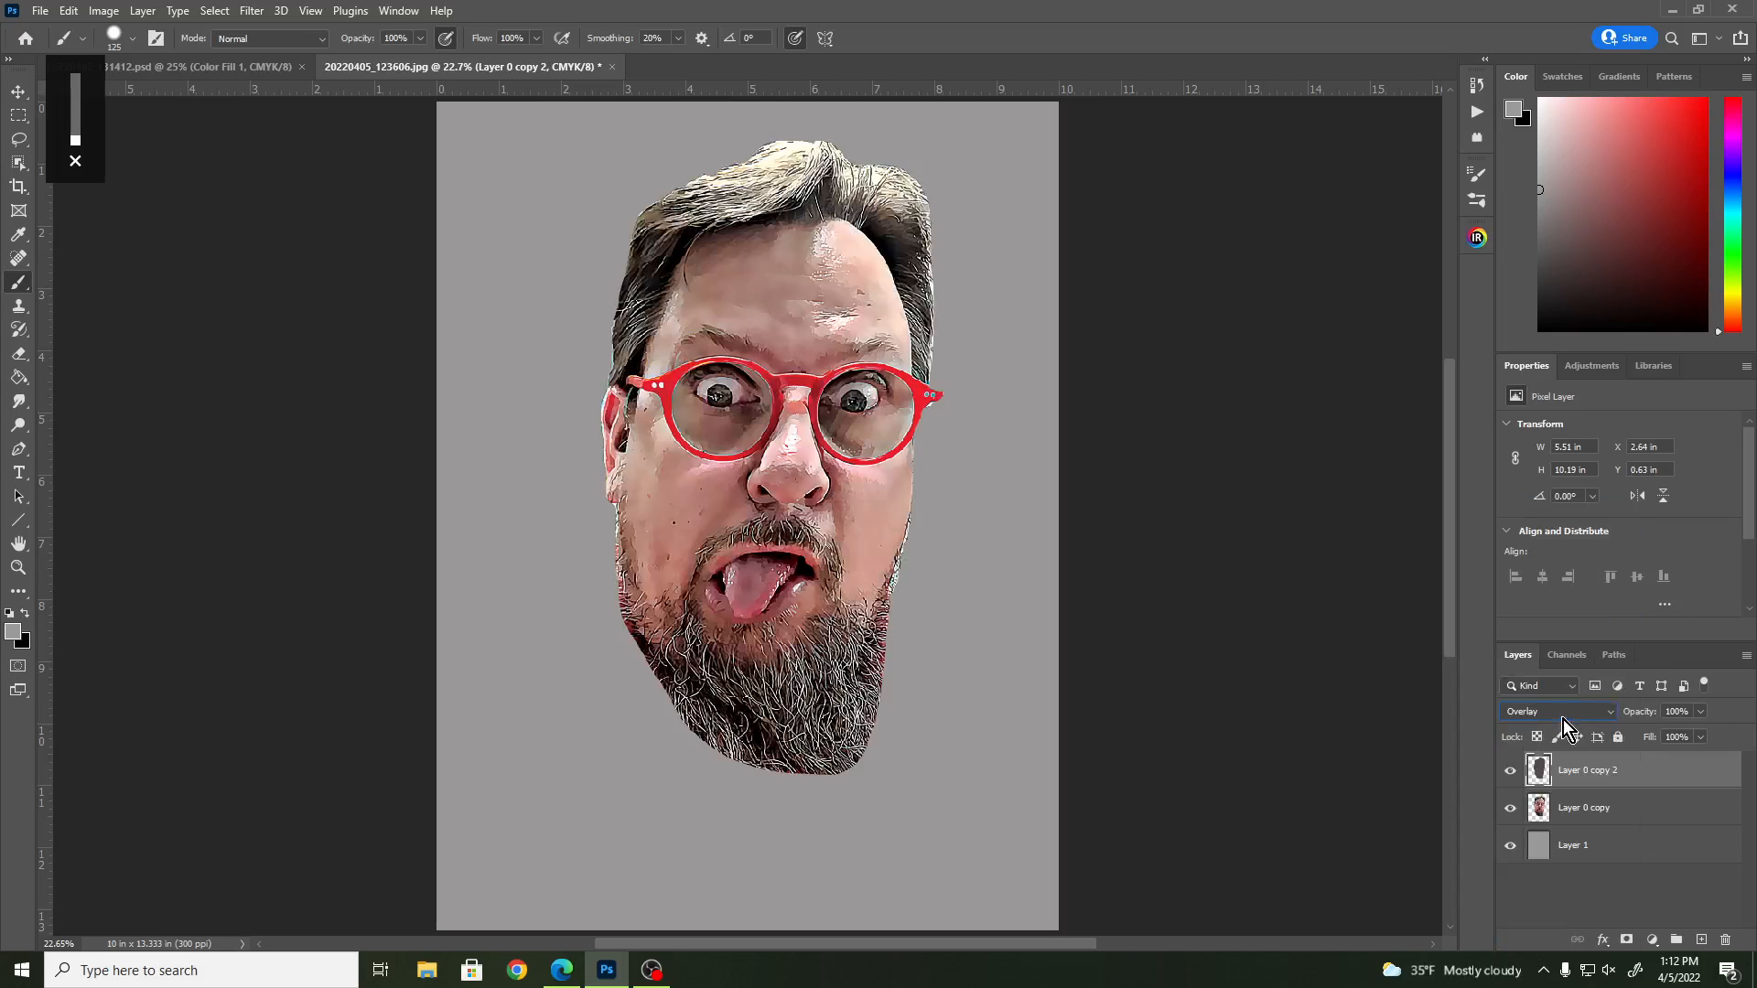
pyautogui.keyDown('shift'); pyautogui.click(1673, 815); pyautogui.keyUp('shift')
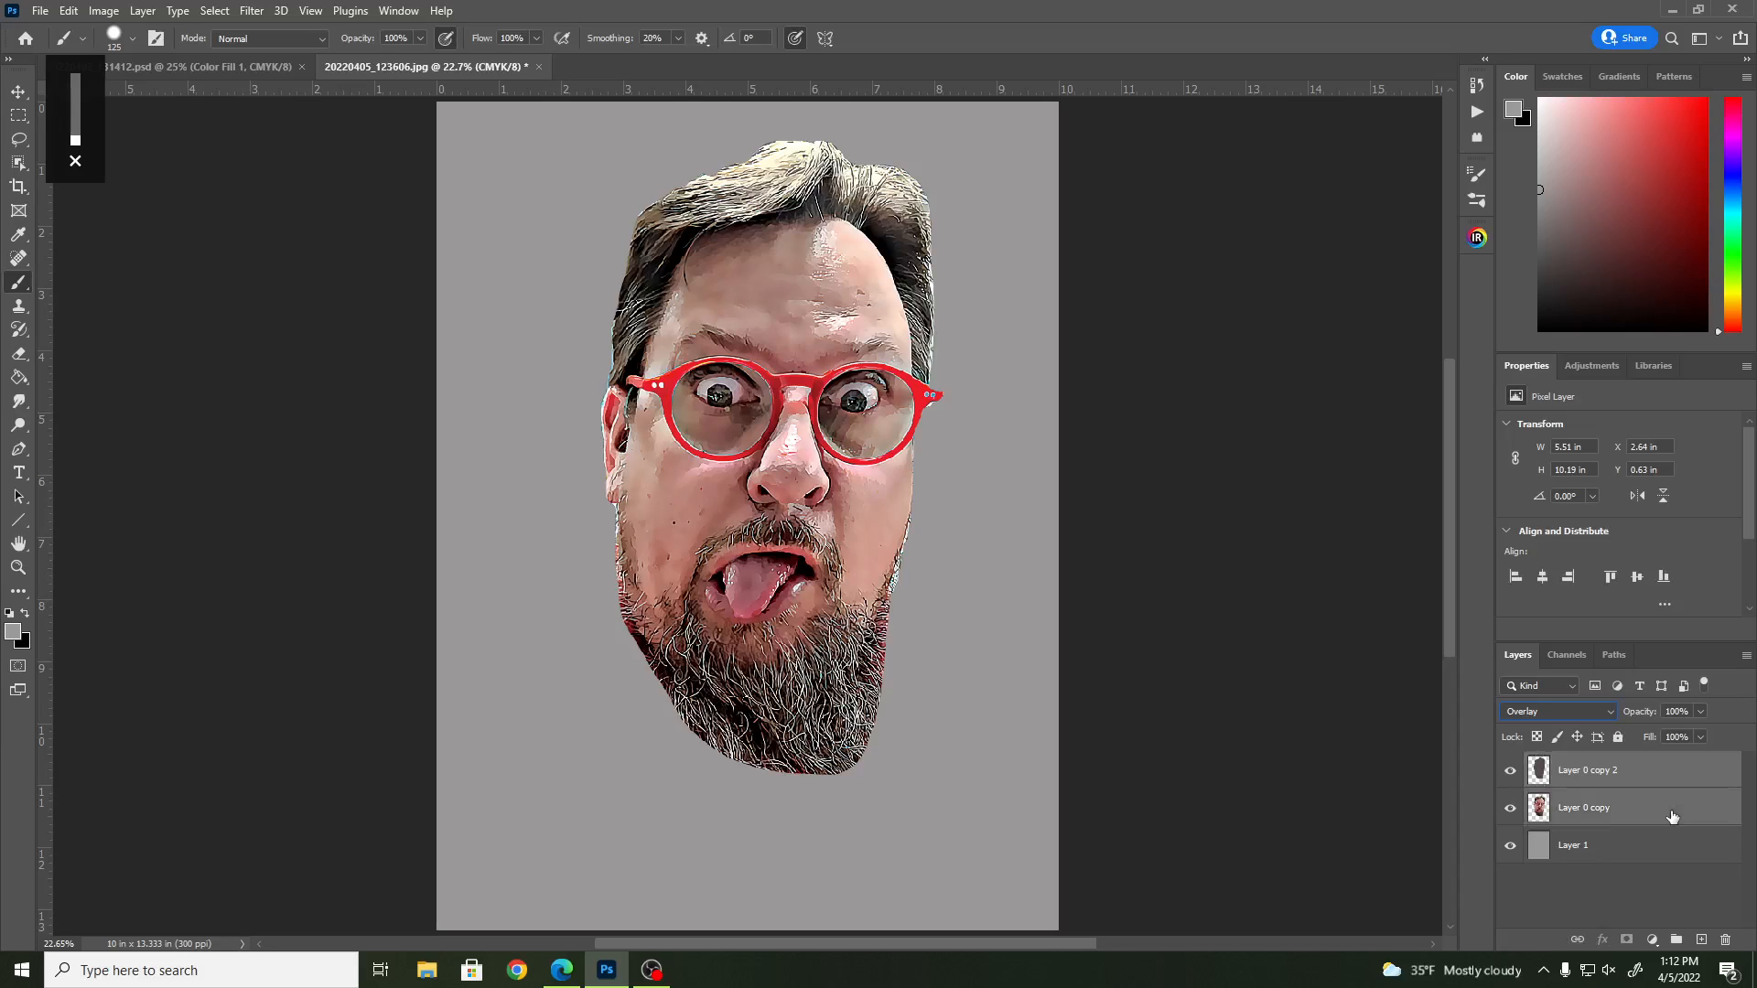
pyautogui.rightClick(1638, 806)
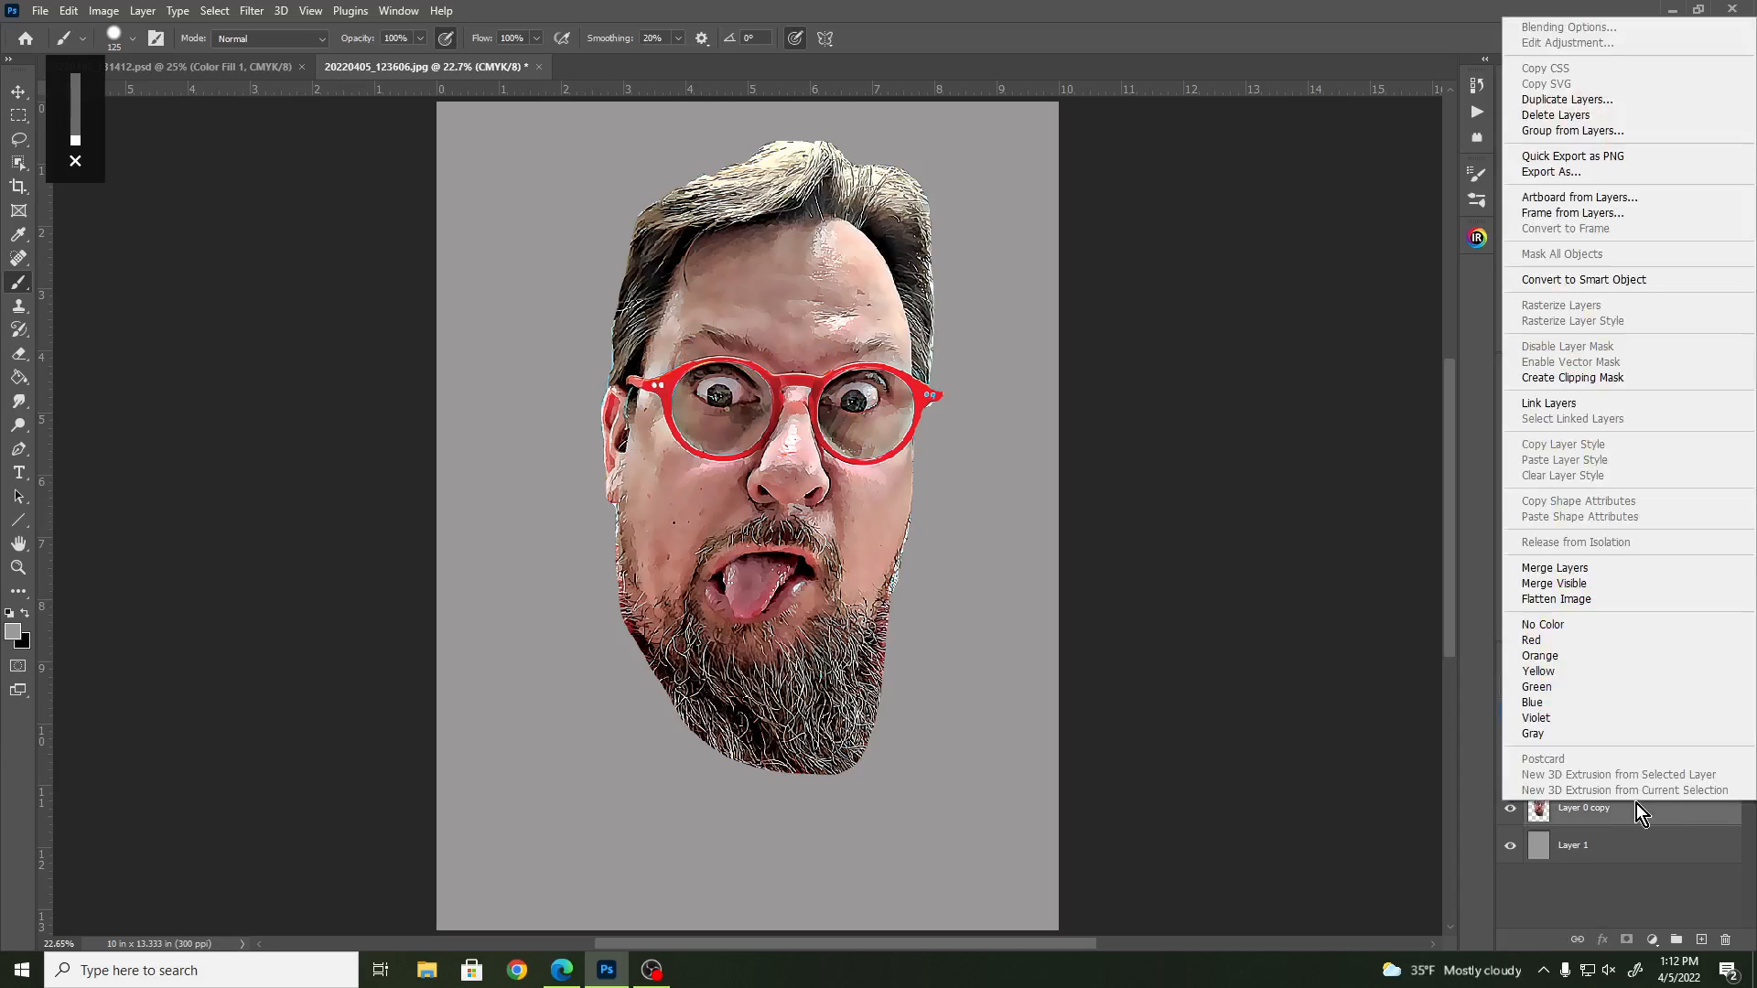
pyautogui.click(1588, 568)
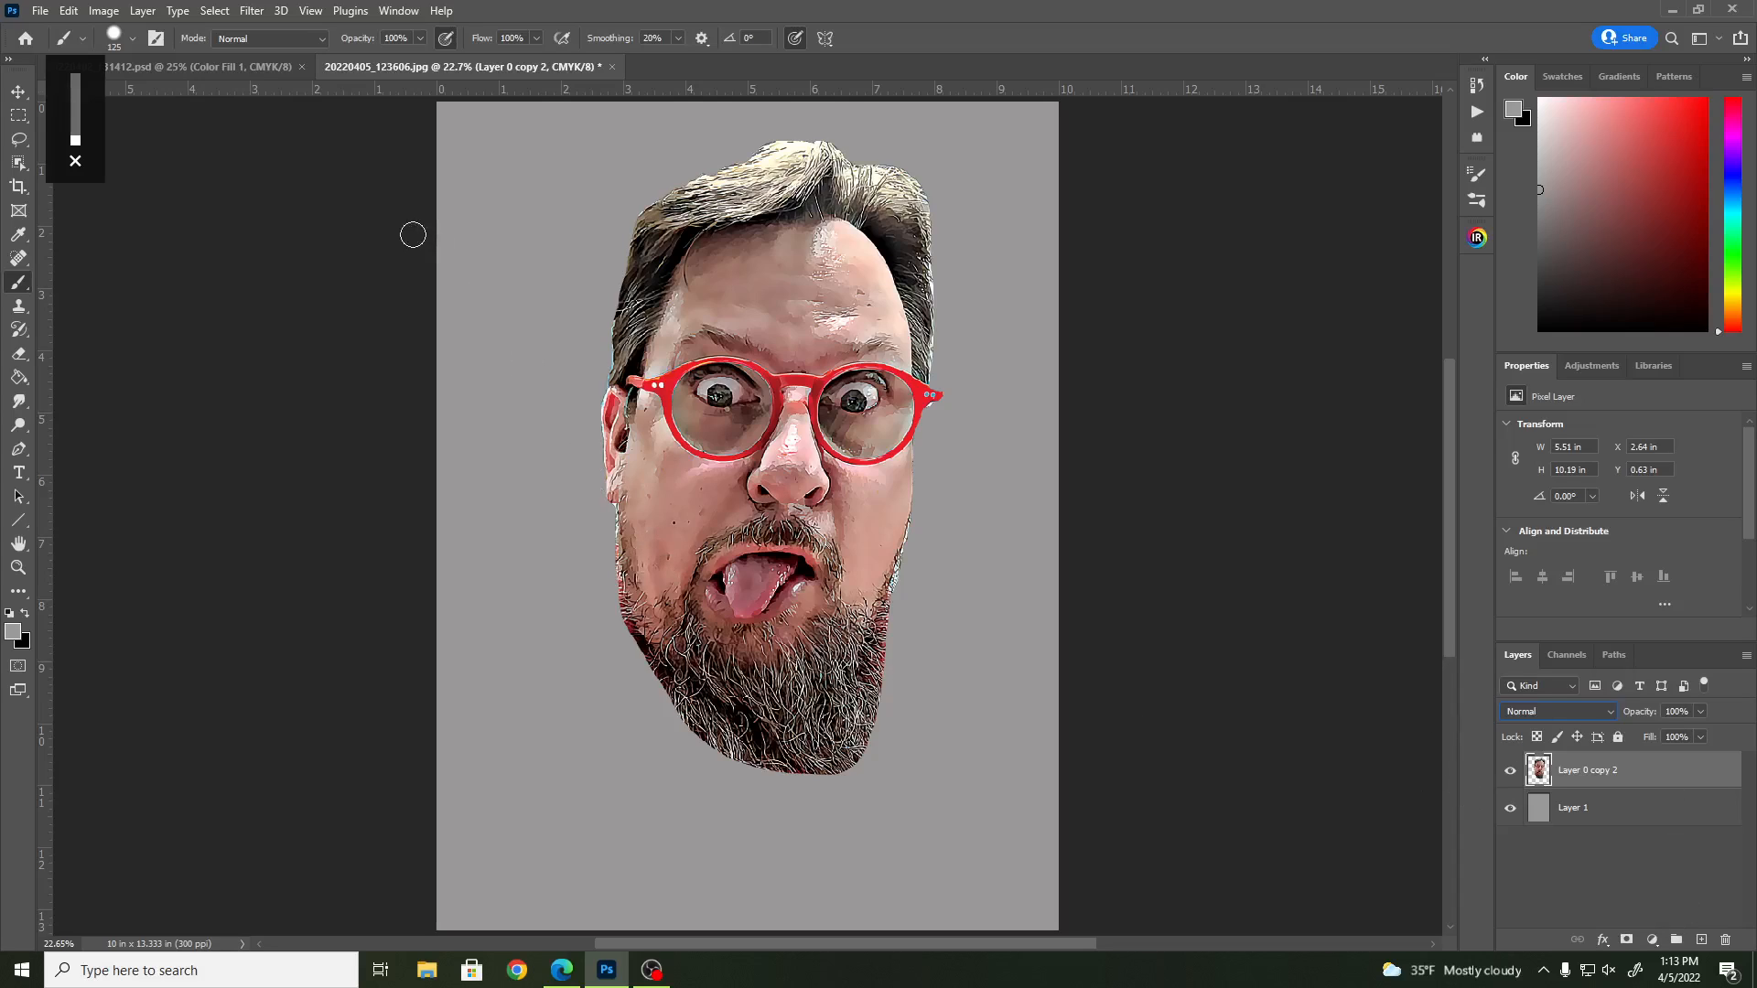
# - Apply the Diffuse filter in Anisotropic mode to the merged head layer
pyautogui.click(255, 14)
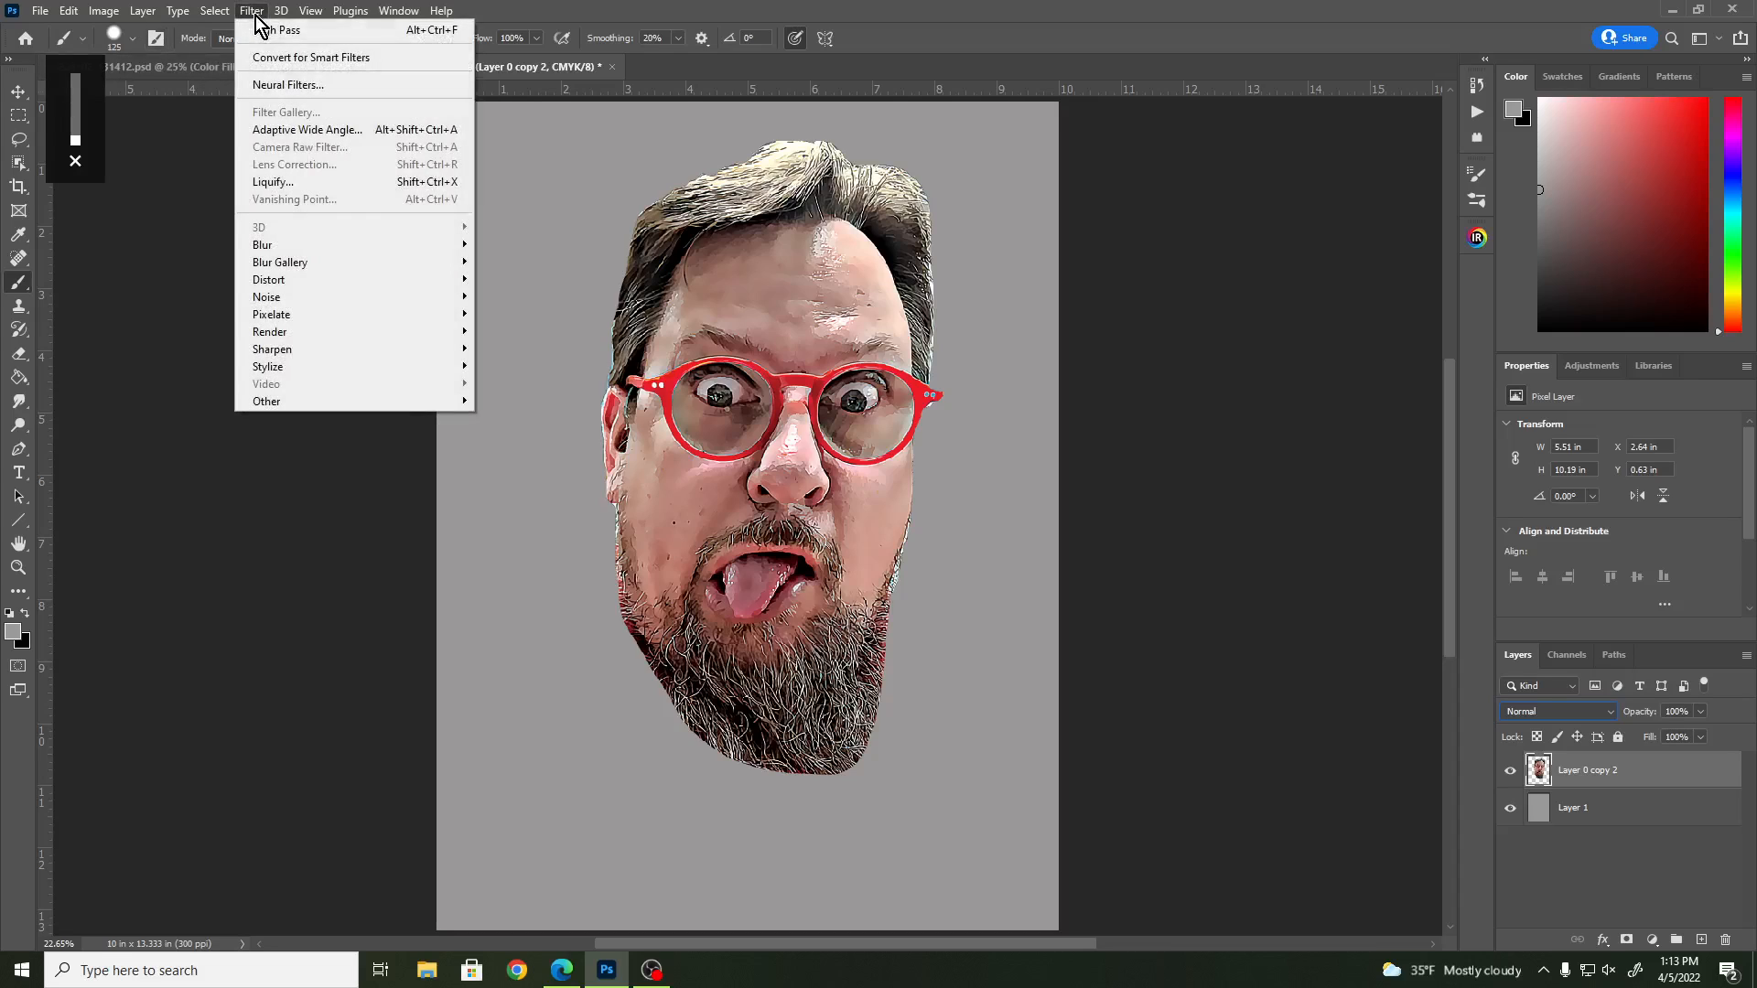
pyautogui.moveTo(298, 370)
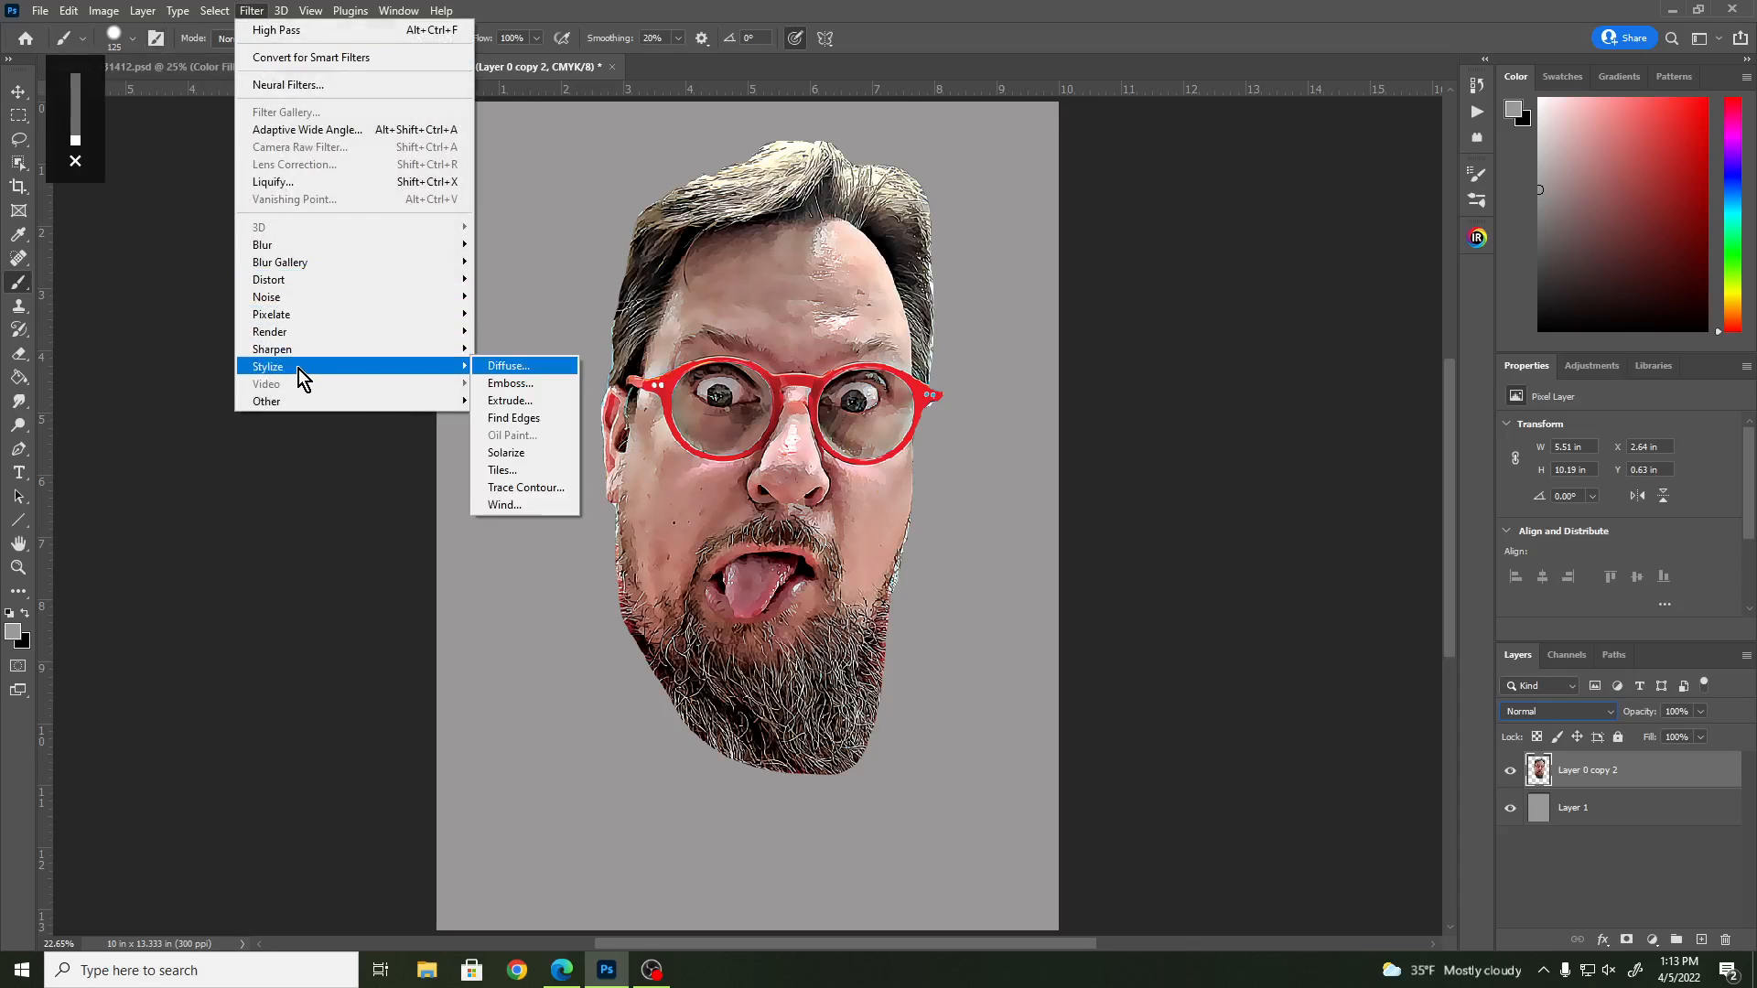
pyautogui.click(518, 365)
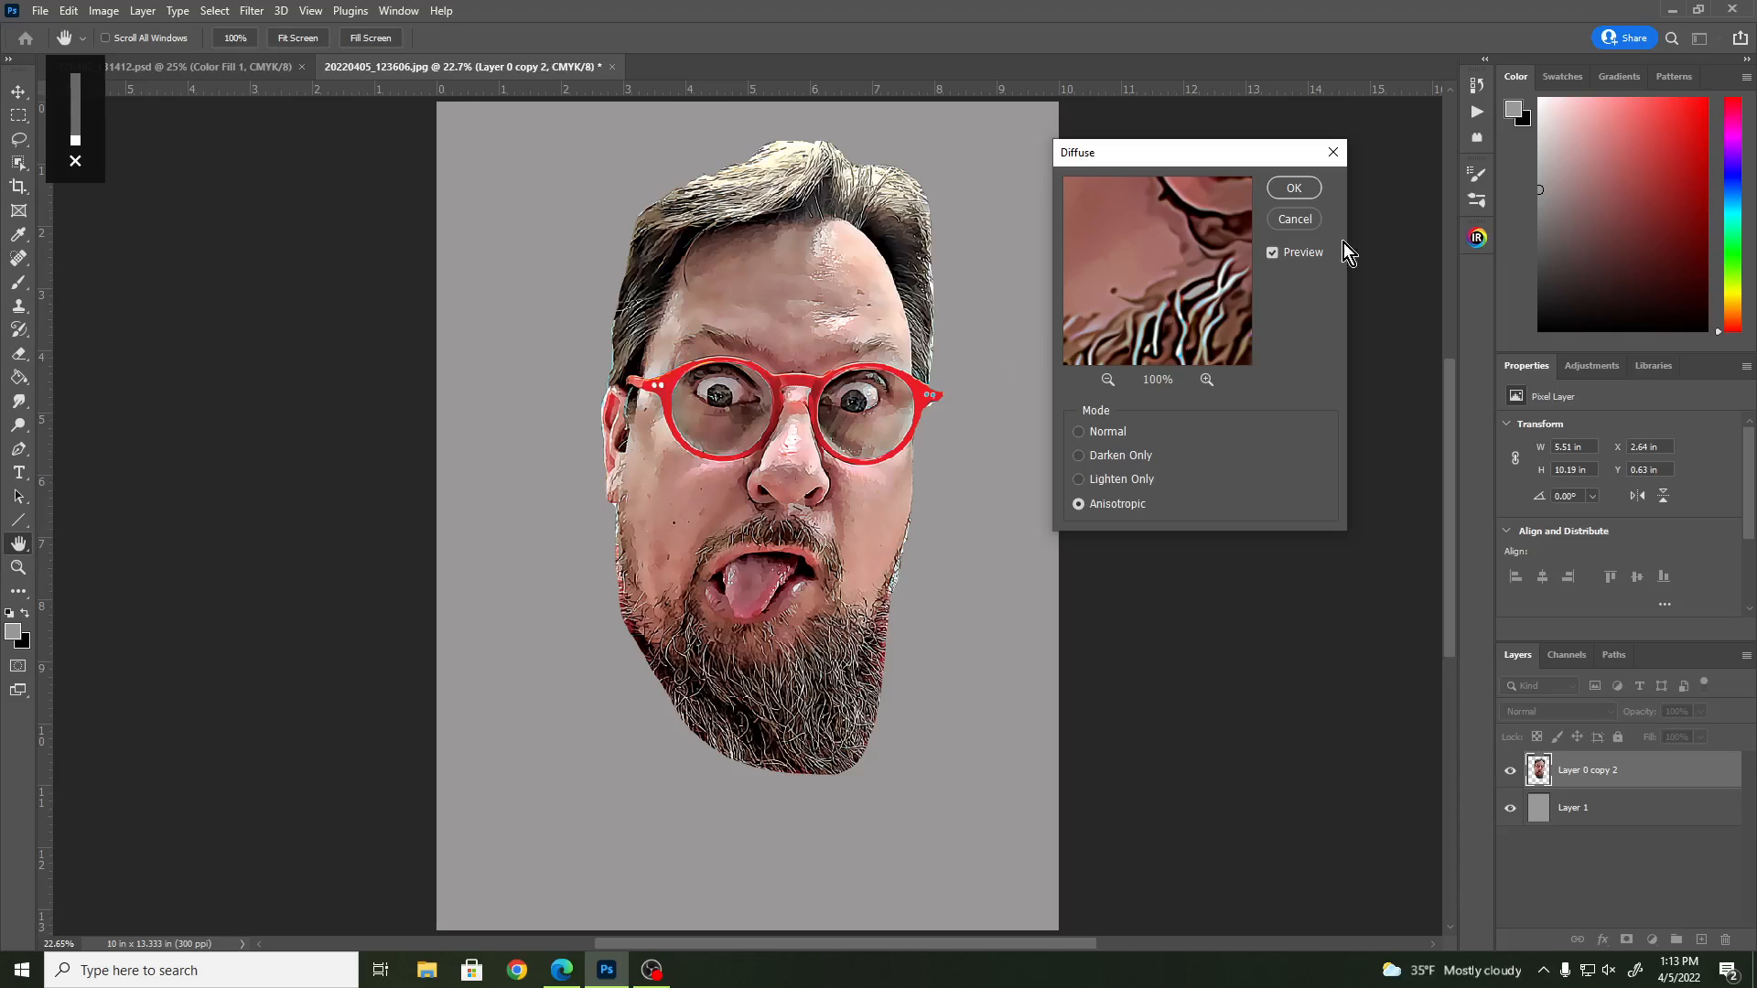
pyautogui.click(1291, 195)
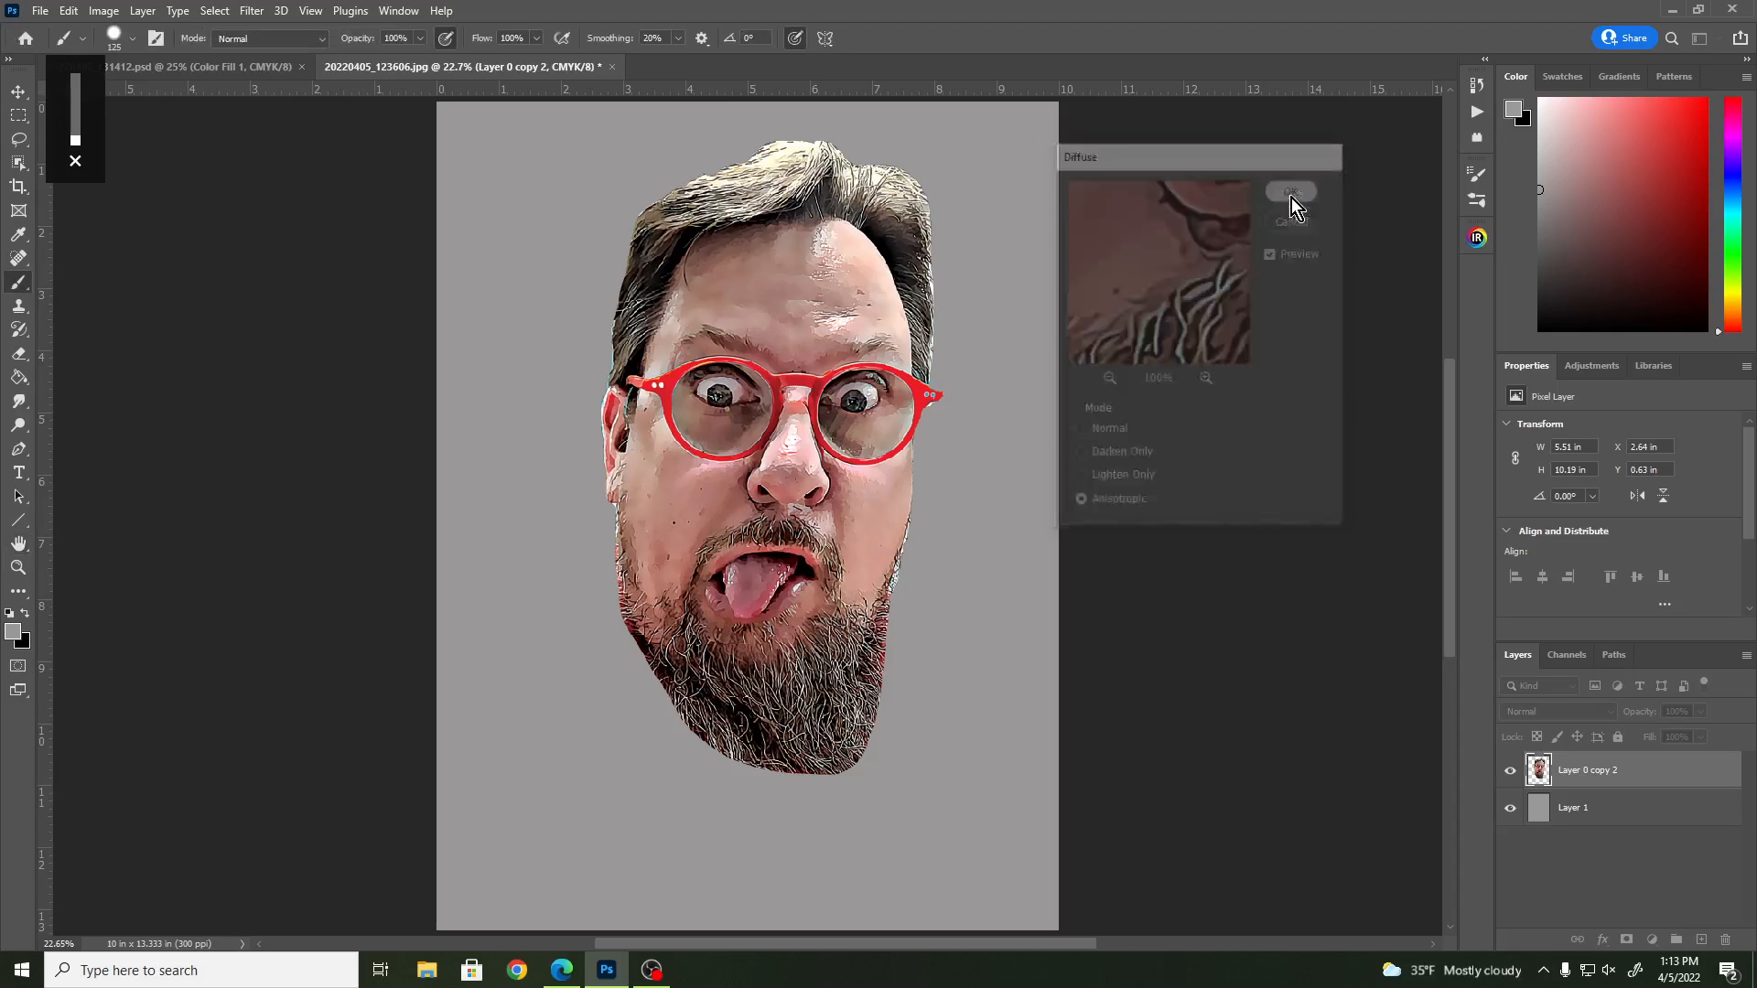
# - Rotate the whole image 180° so the head is upside down and apply the Anisotropic Diffuse filter again
pyautogui.click(104, 10)
pyautogui.moveTo(179, 182)
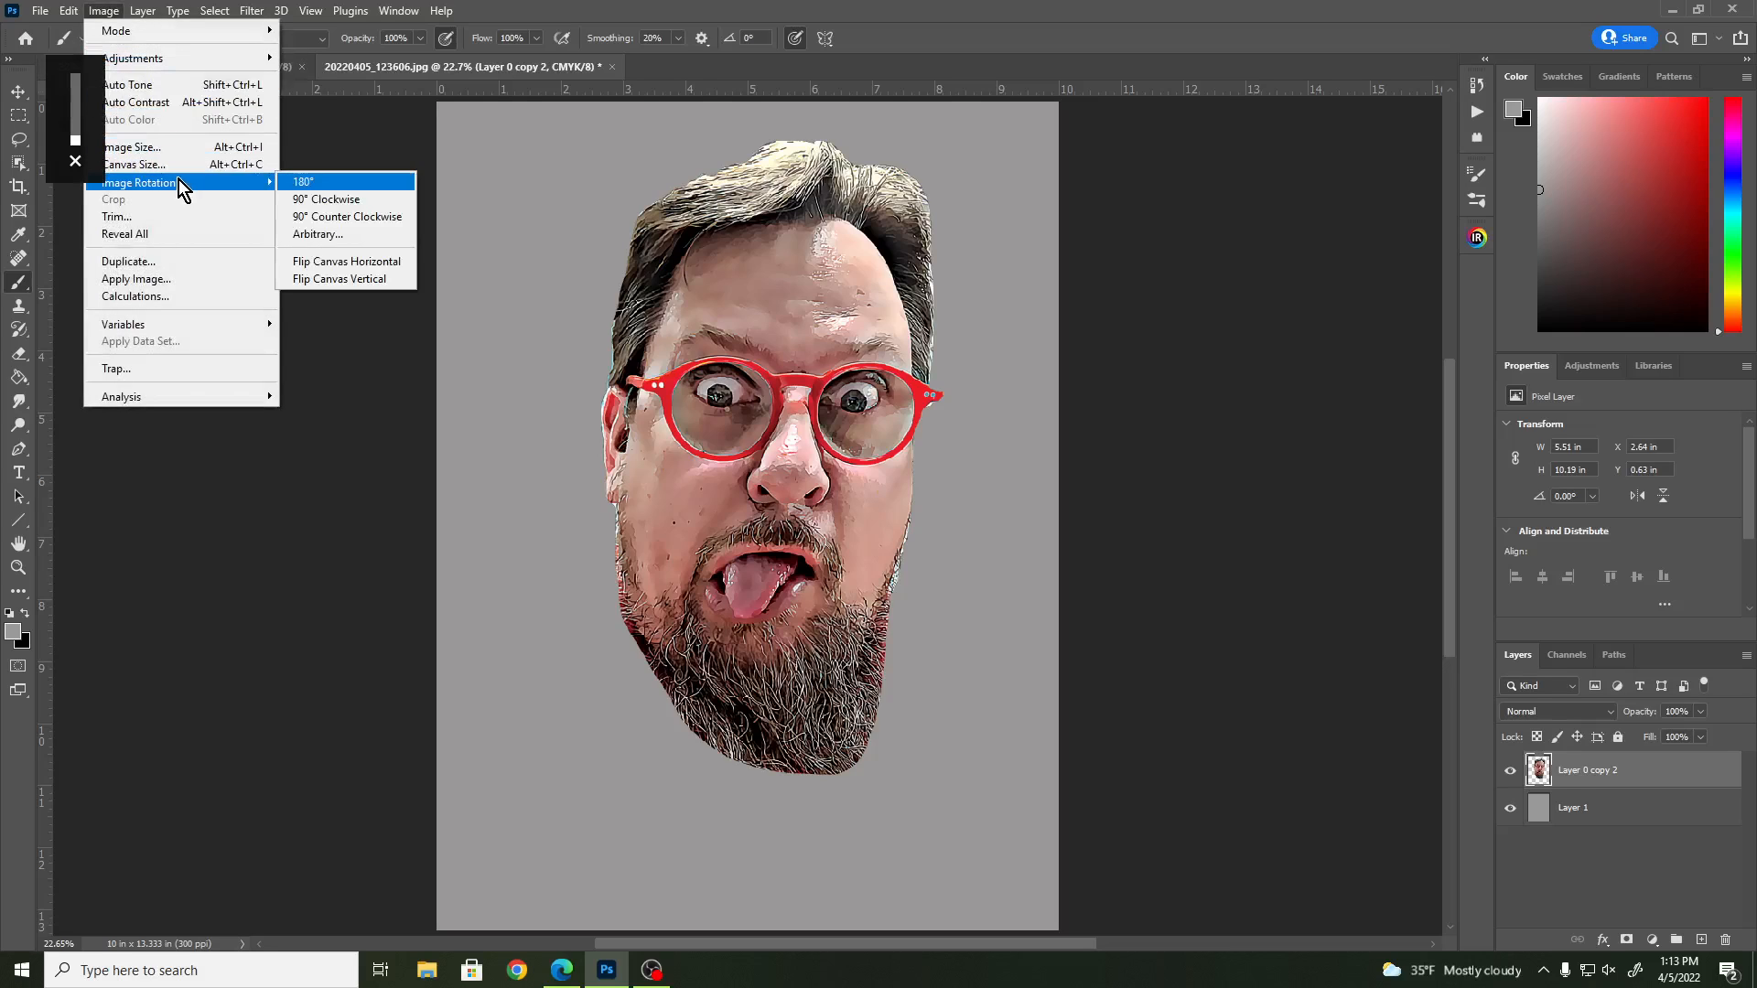
pyautogui.click(291, 182)
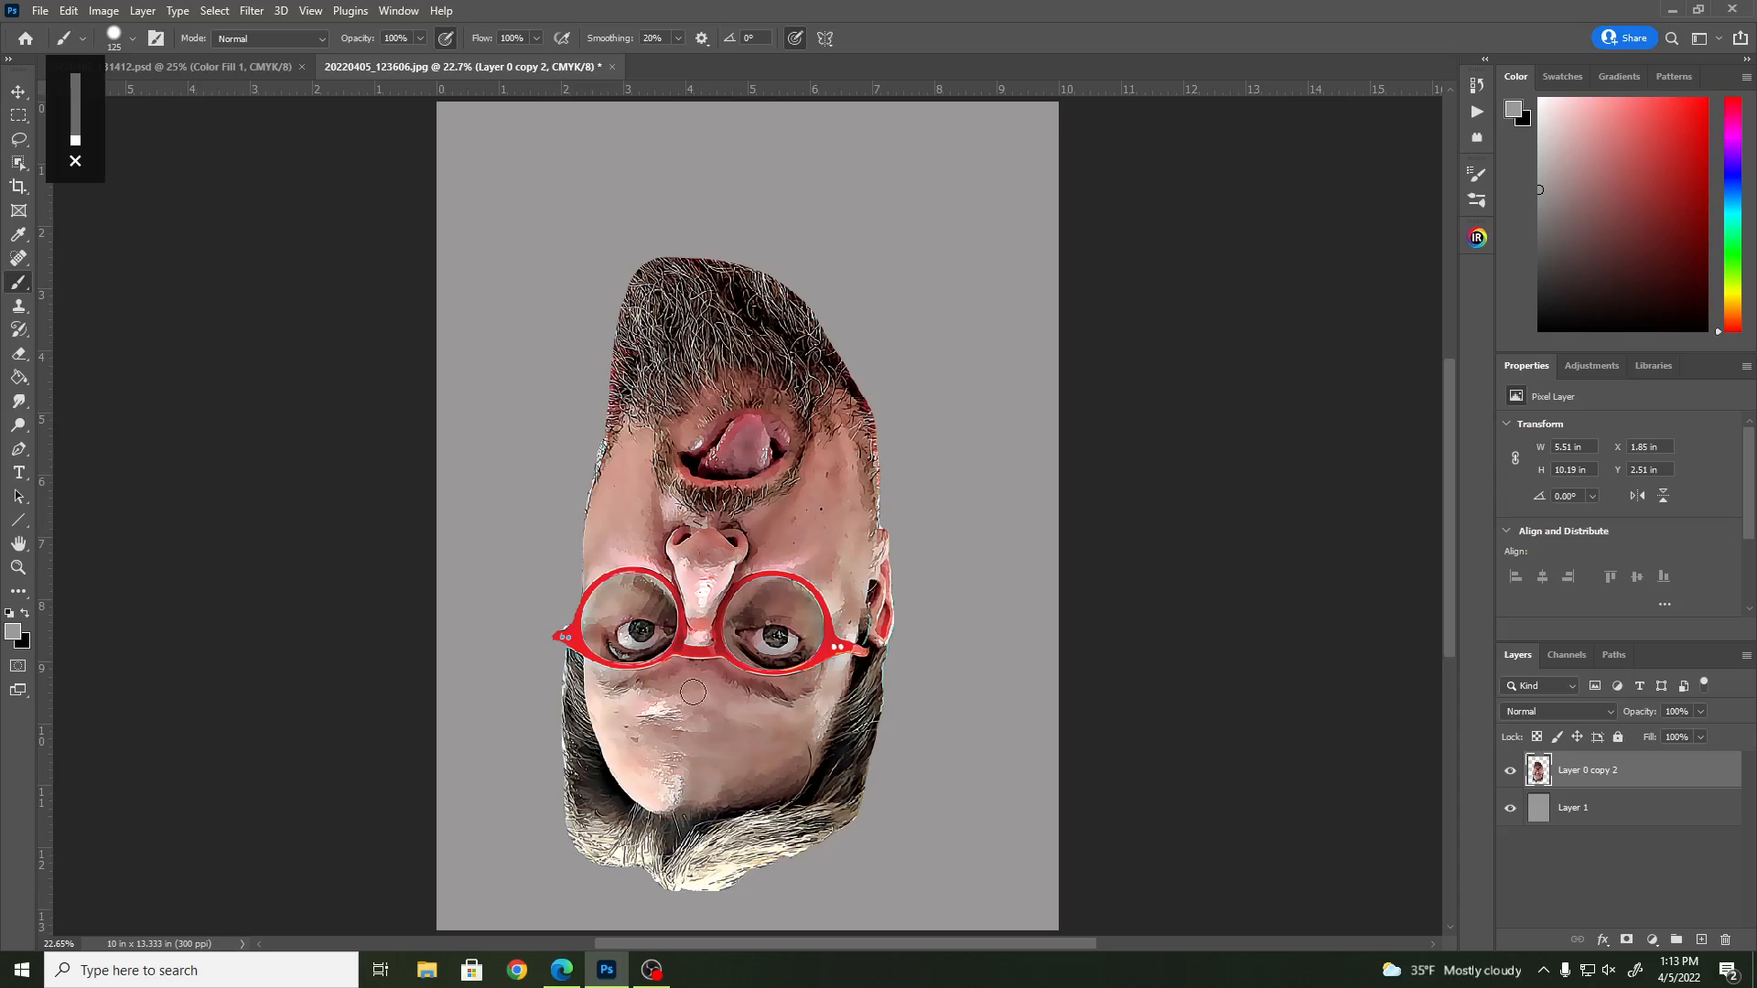
pyautogui.click(258, 14)
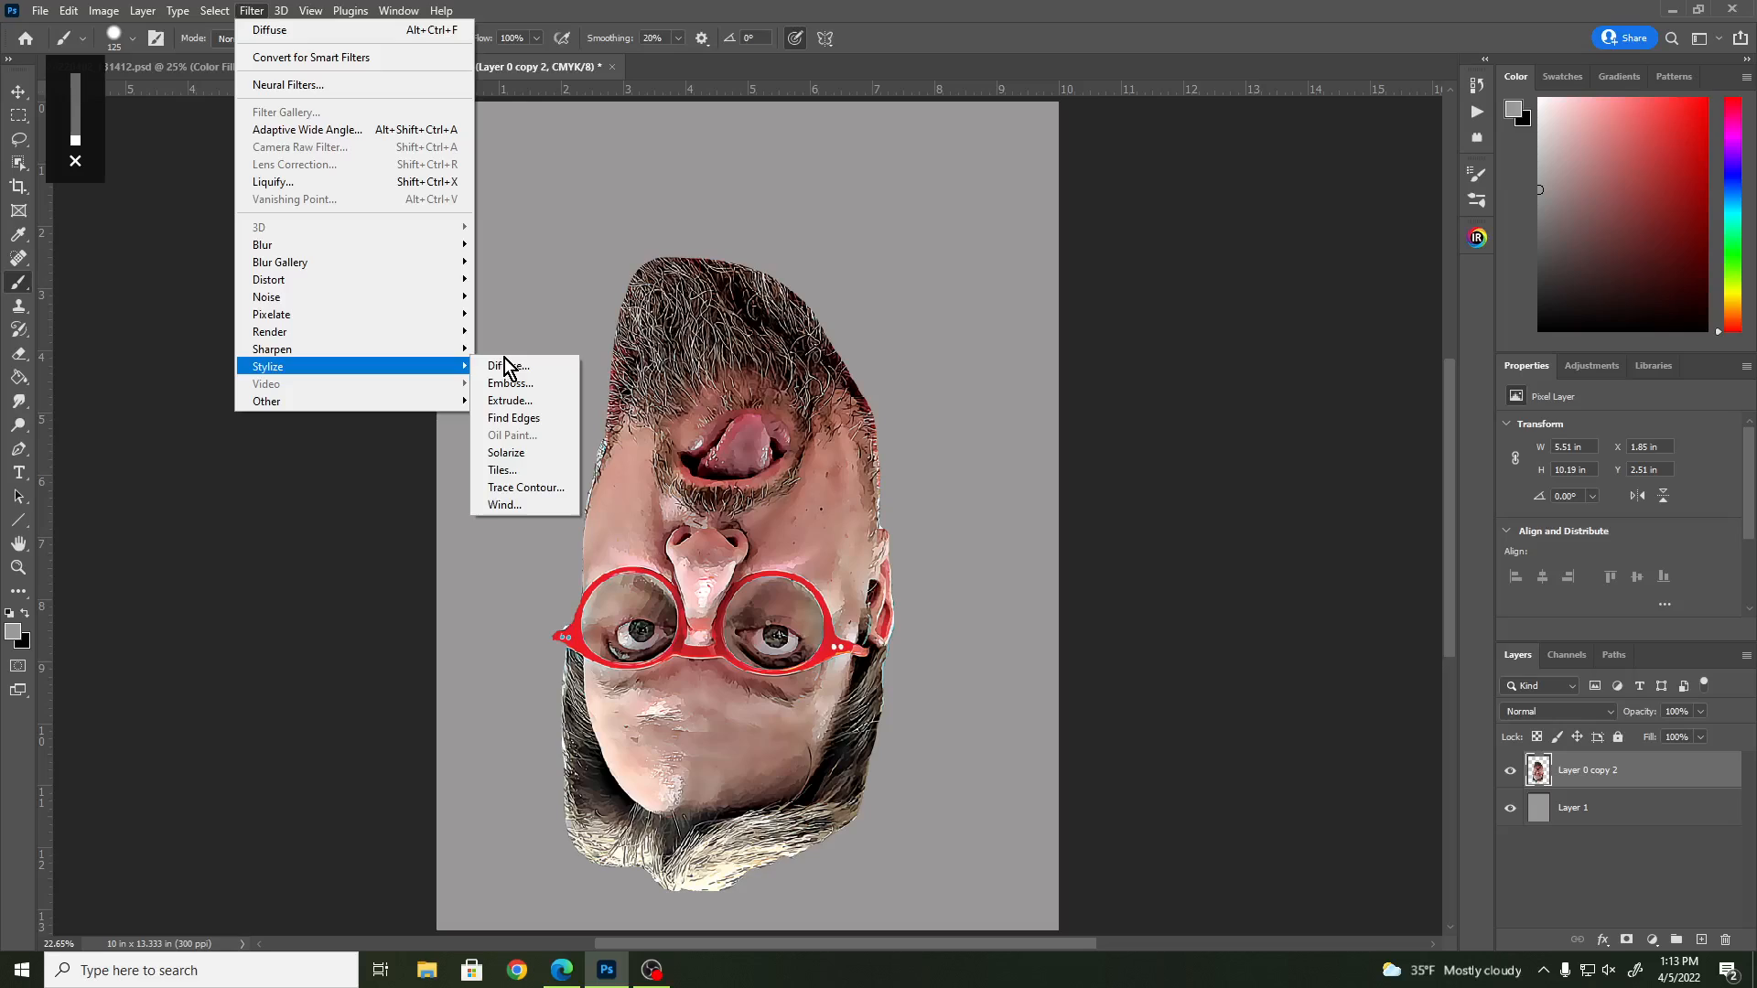
pyautogui.click(503, 365)
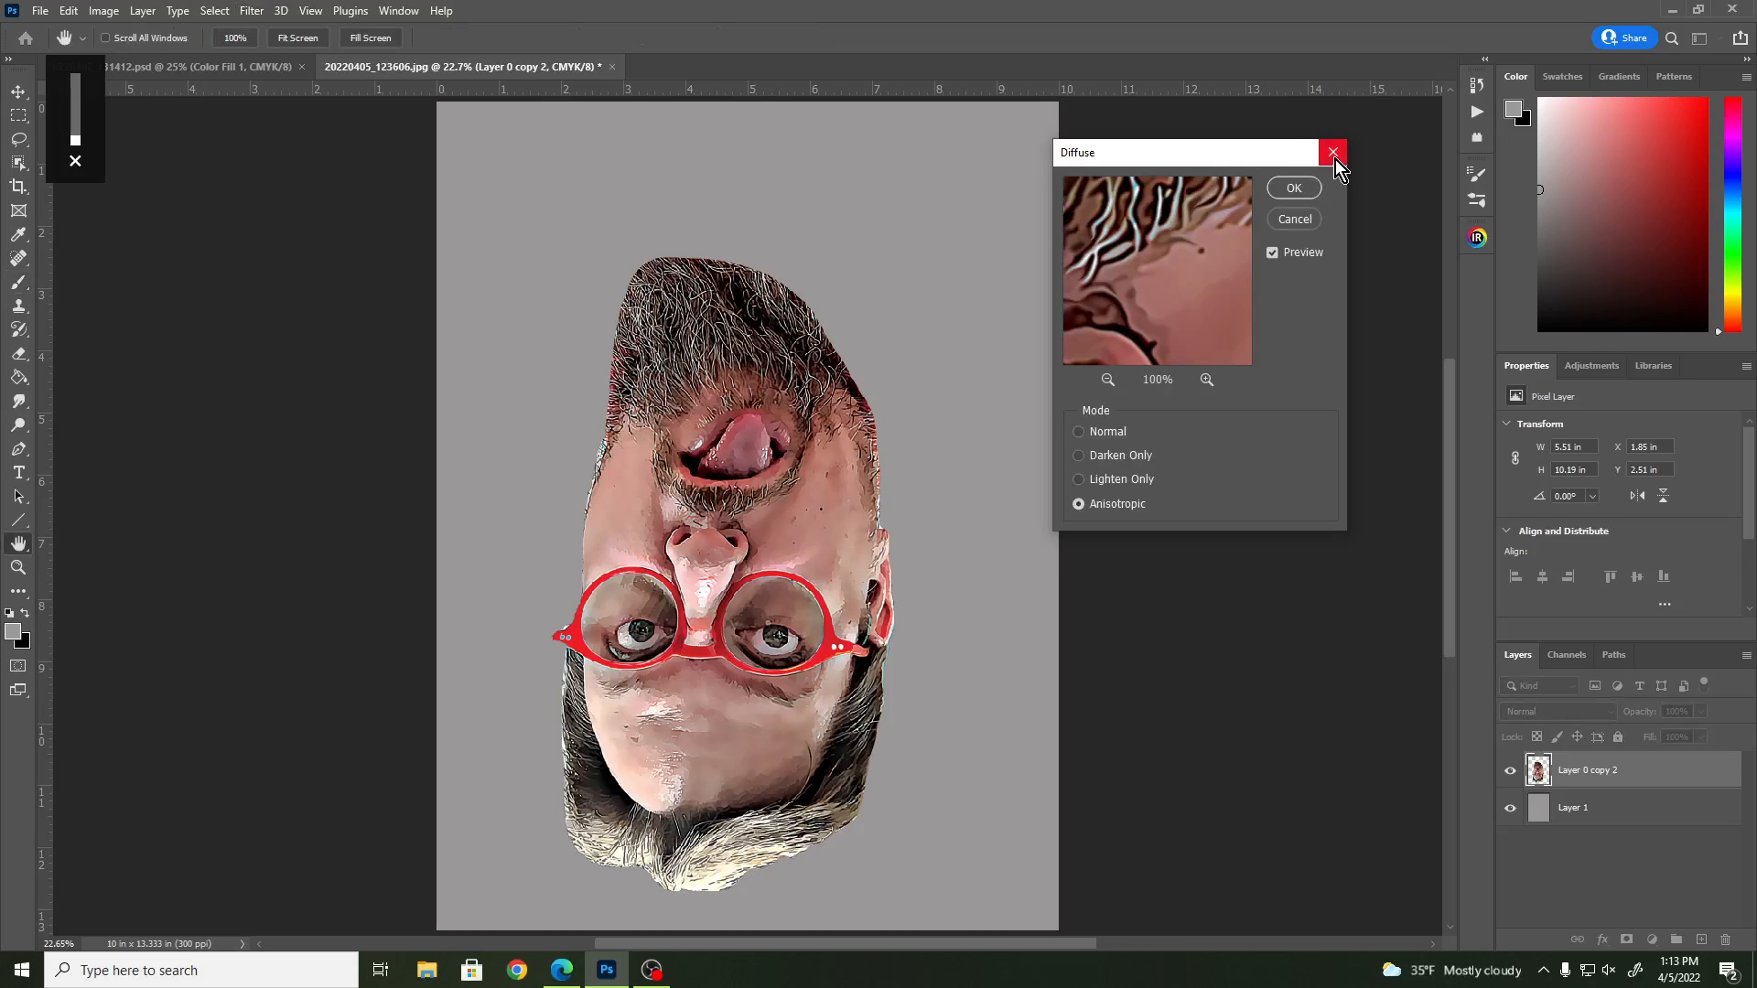
pyautogui.click(1293, 189)
# - Rotate the image 180° back to upright and apply the Anisotropic Diffuse filter to the head once more
pyautogui.click(103, 10)
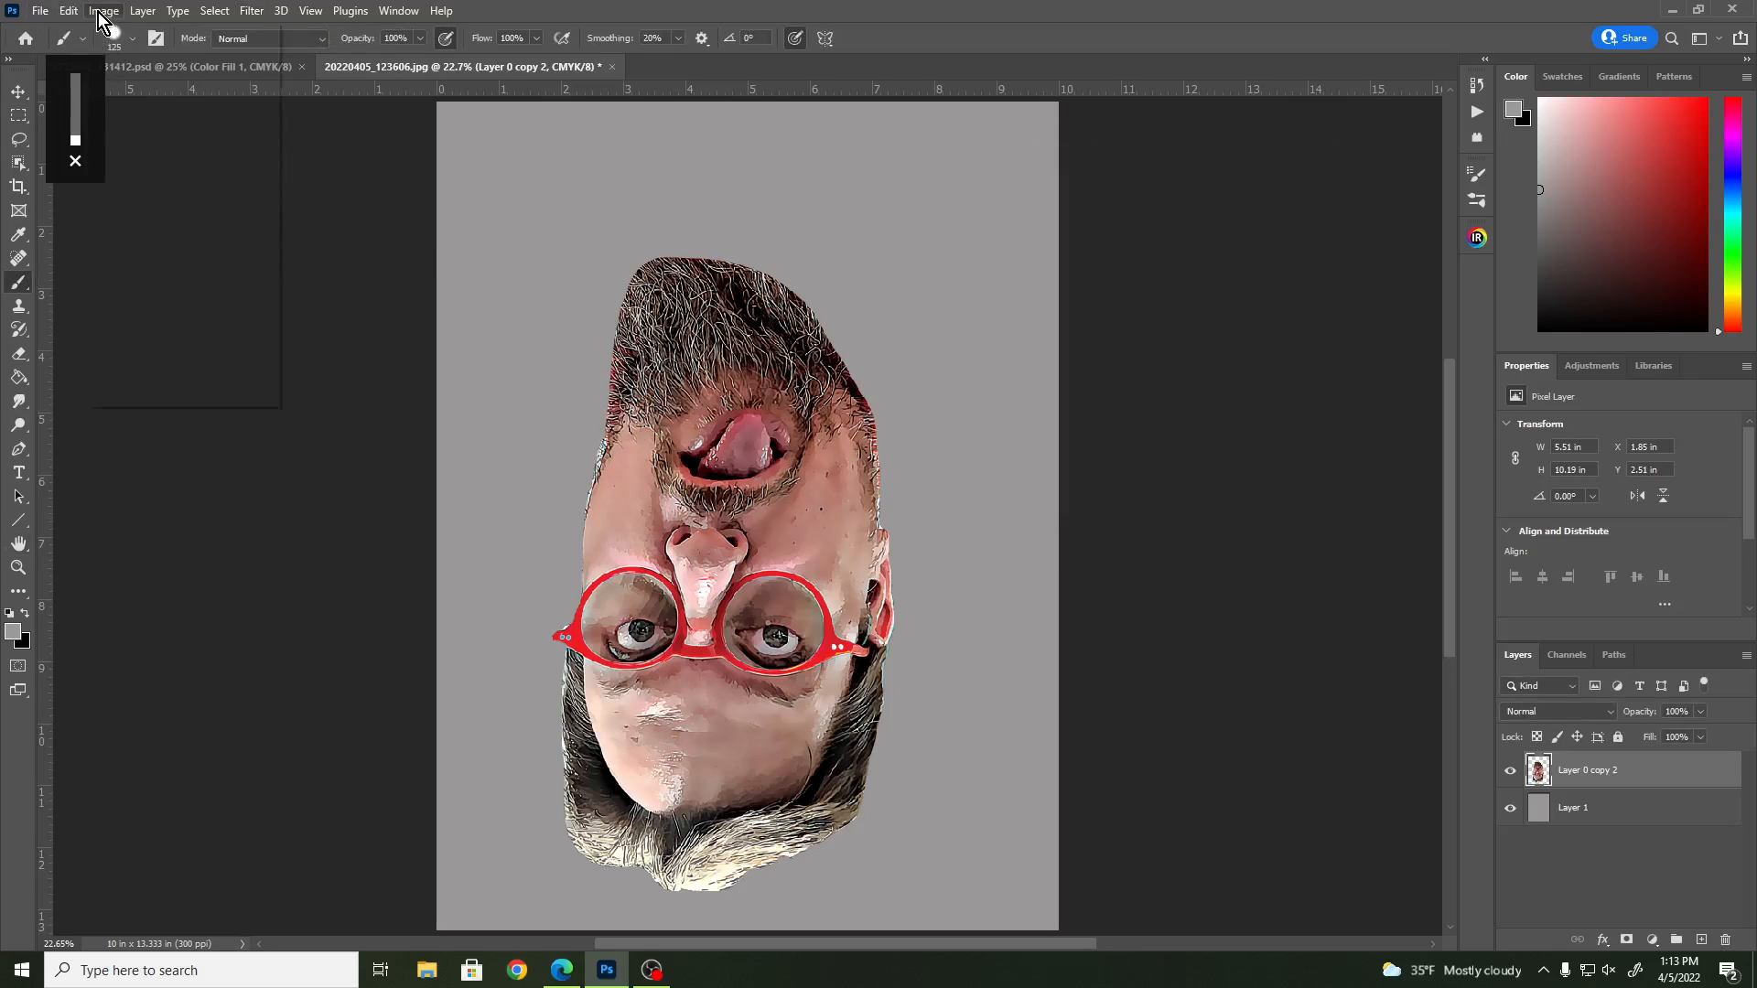
pyautogui.moveTo(196, 183)
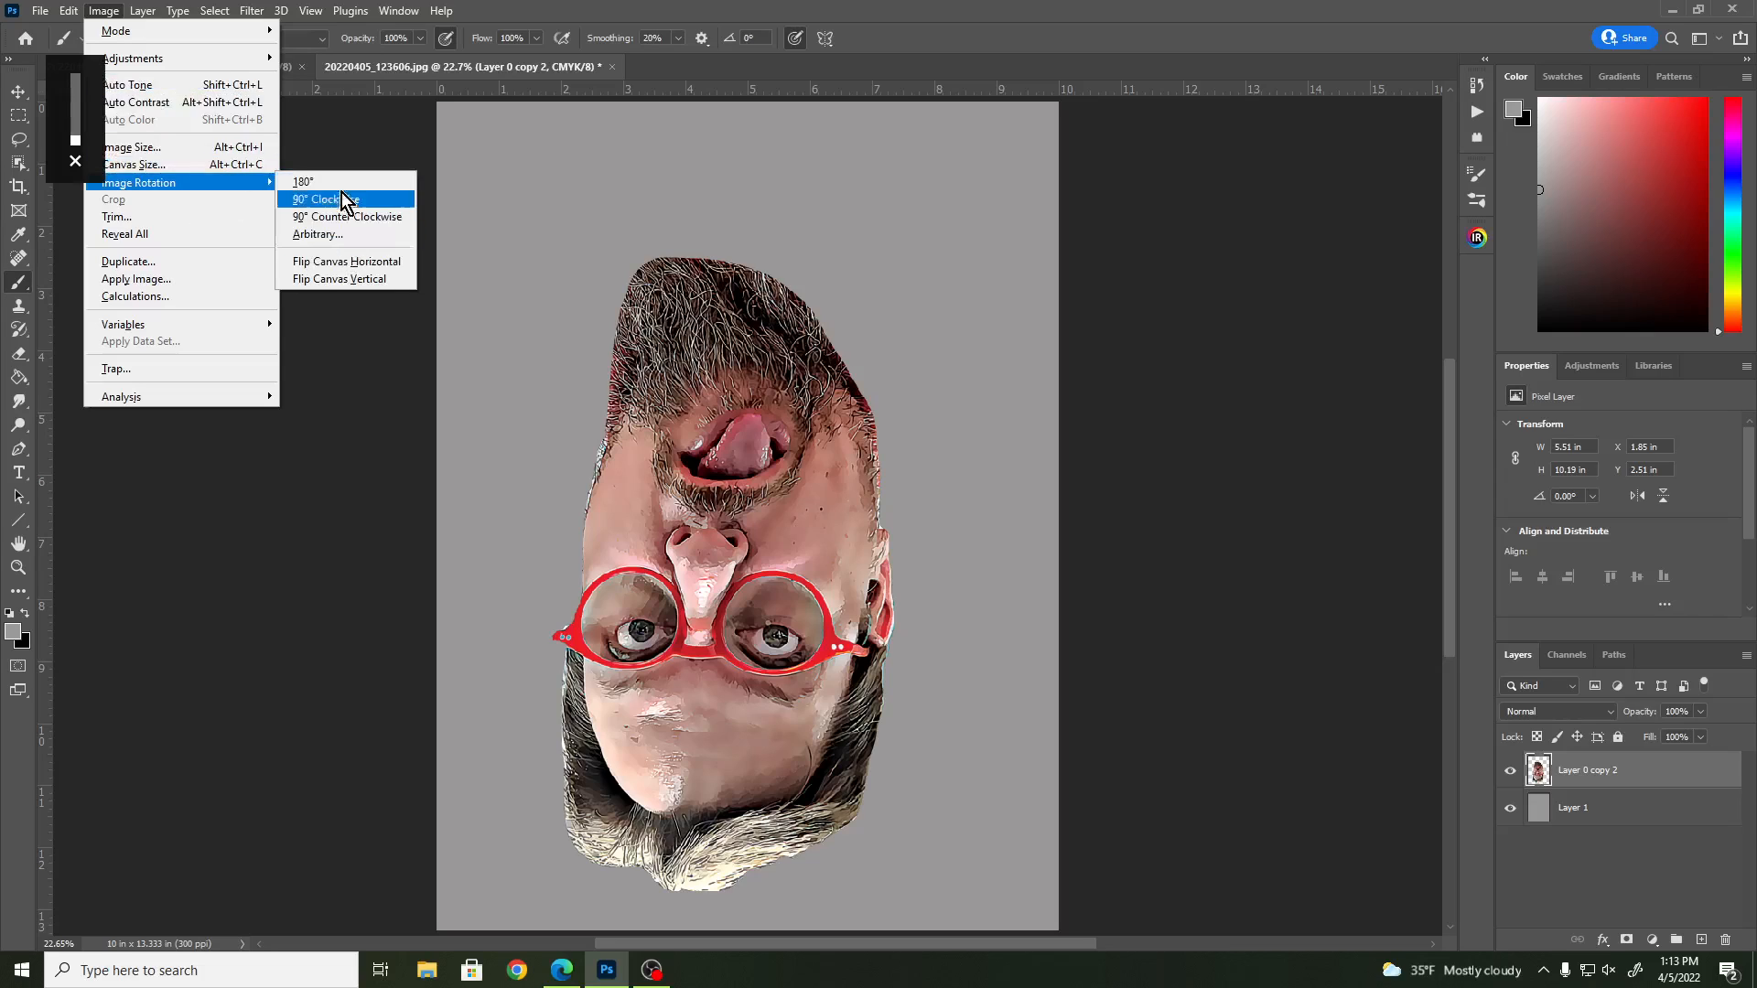
pyautogui.click(339, 180)
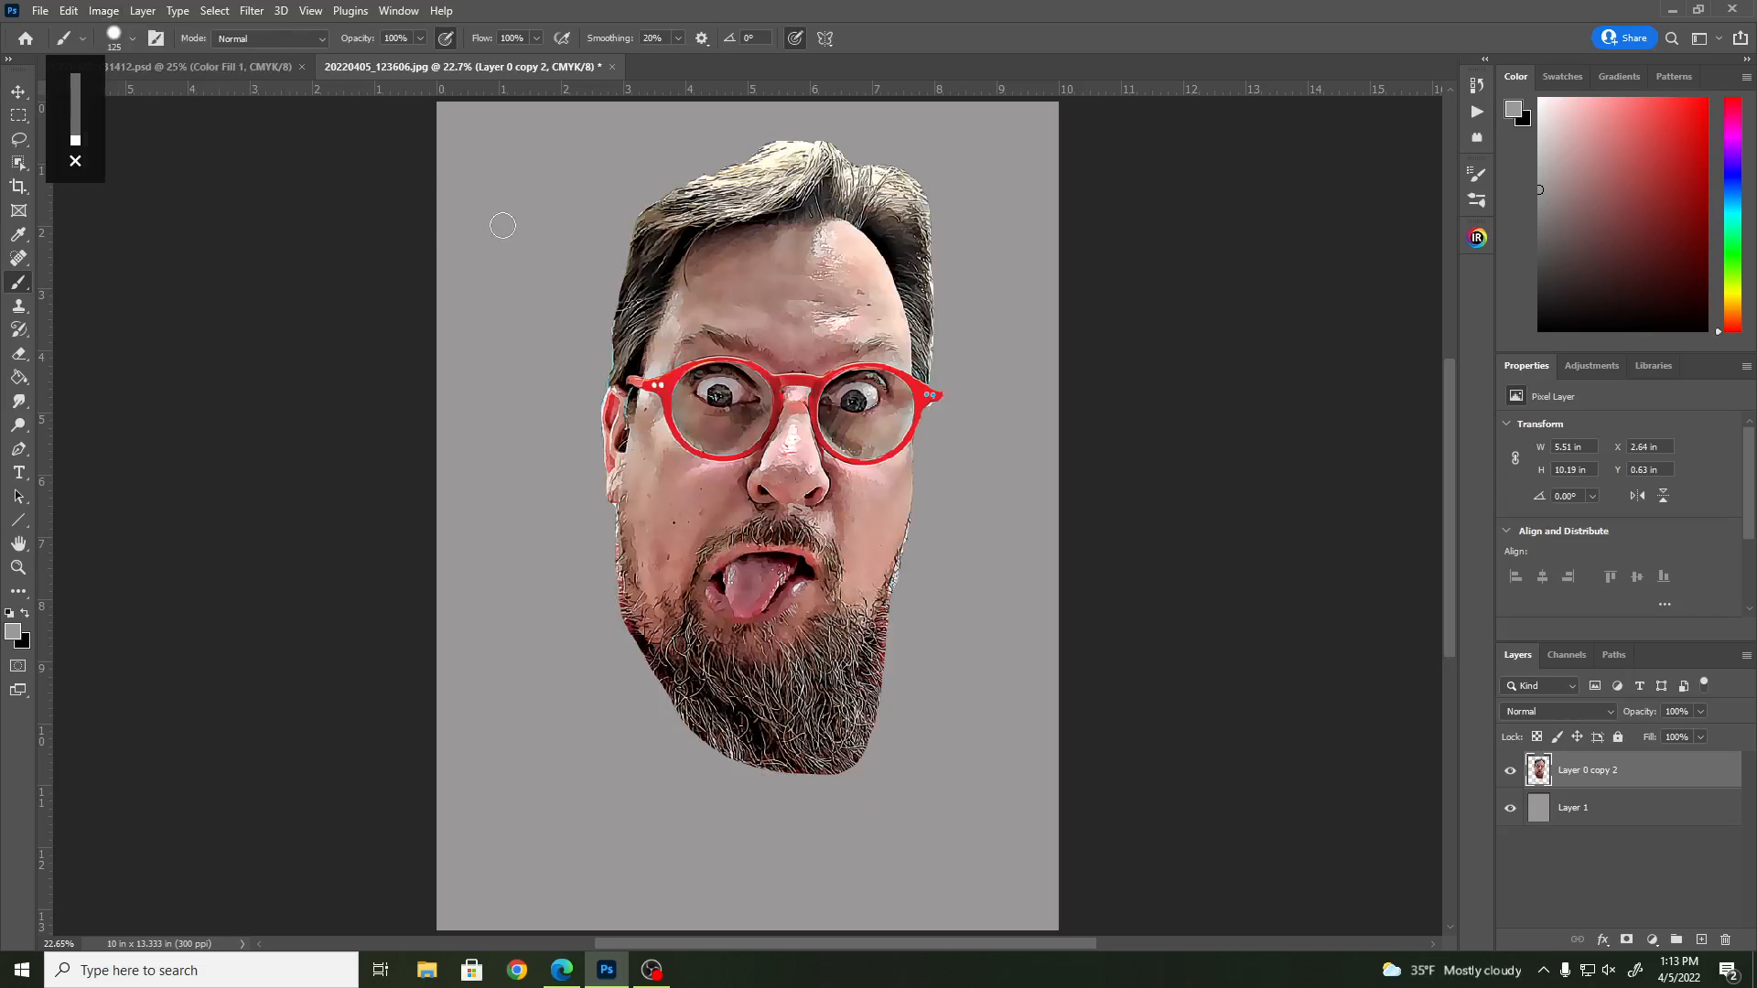
pyautogui.click(254, 14)
pyautogui.moveTo(319, 364)
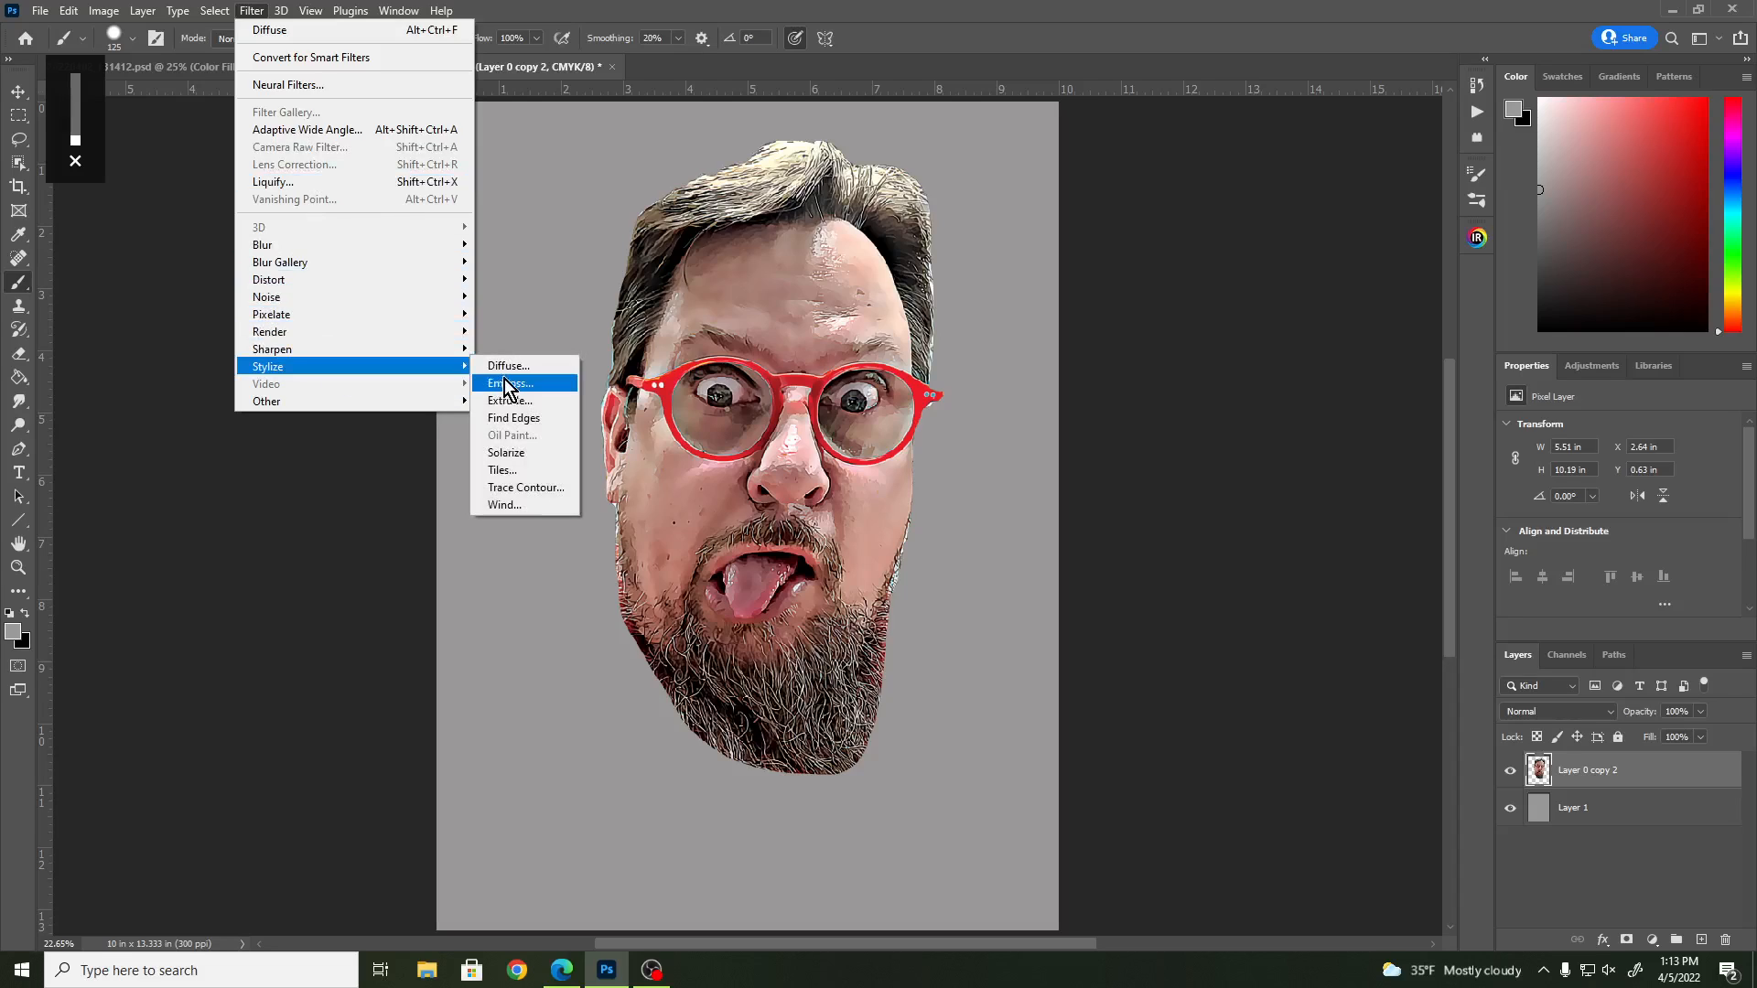
pyautogui.click(525, 370)
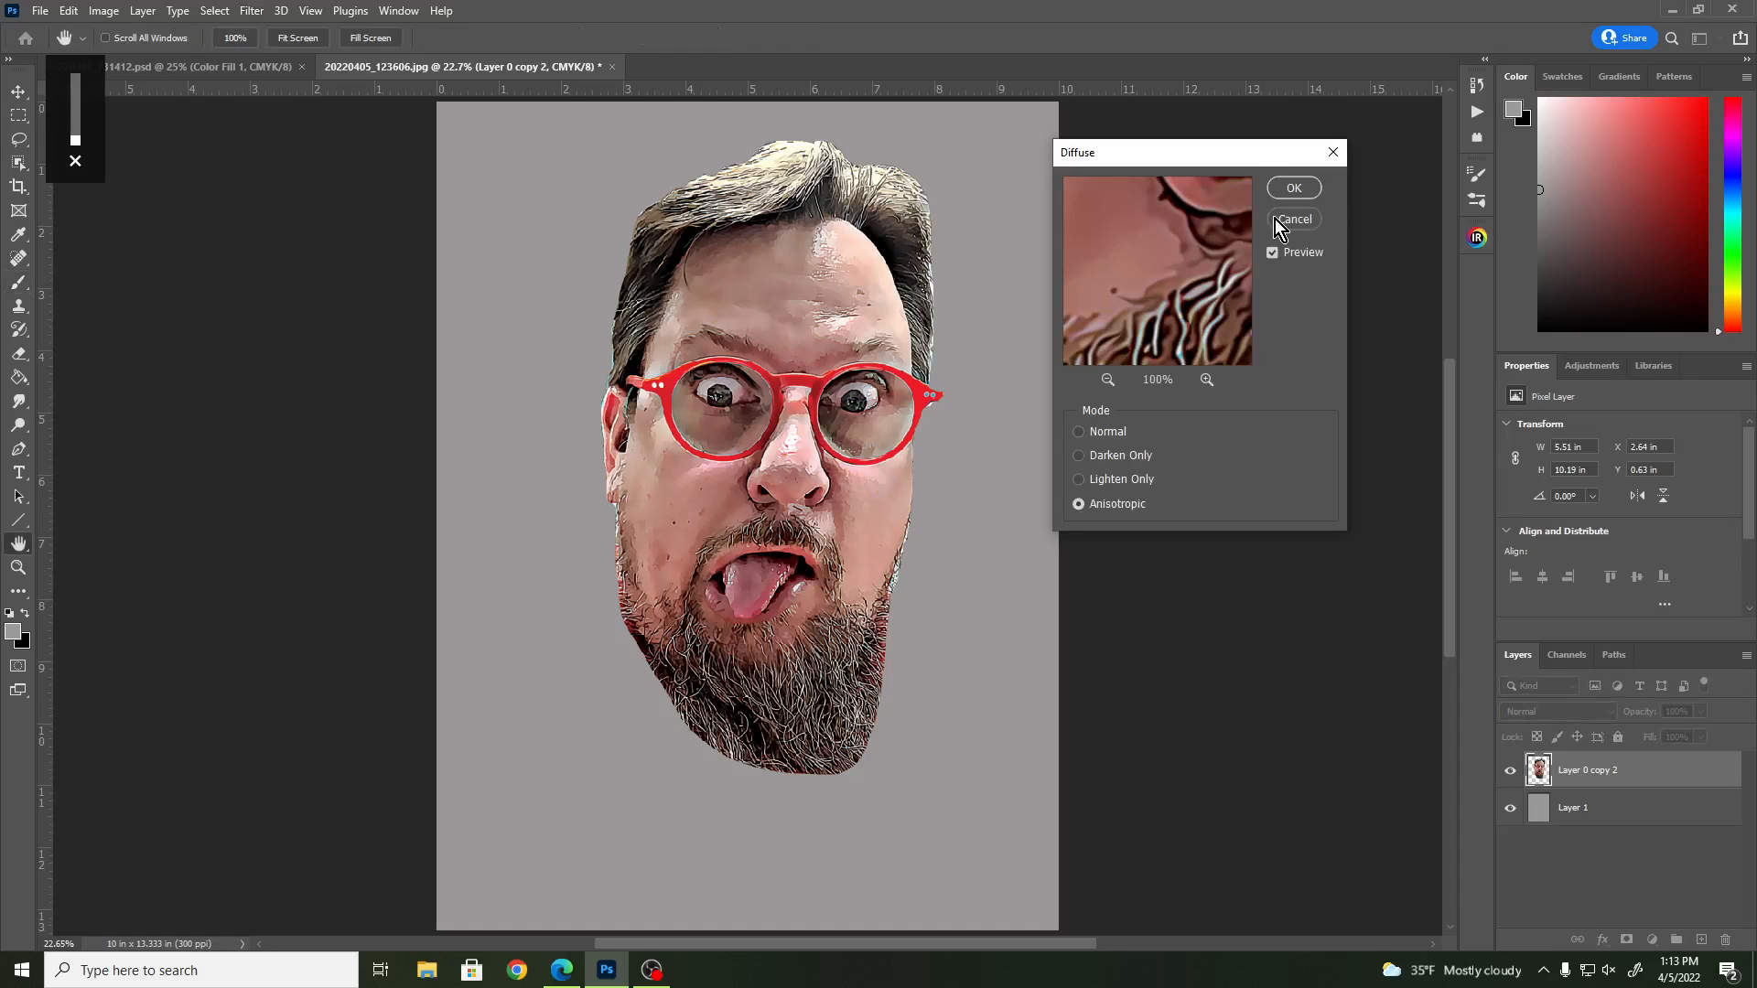
pyautogui.click(1292, 190)
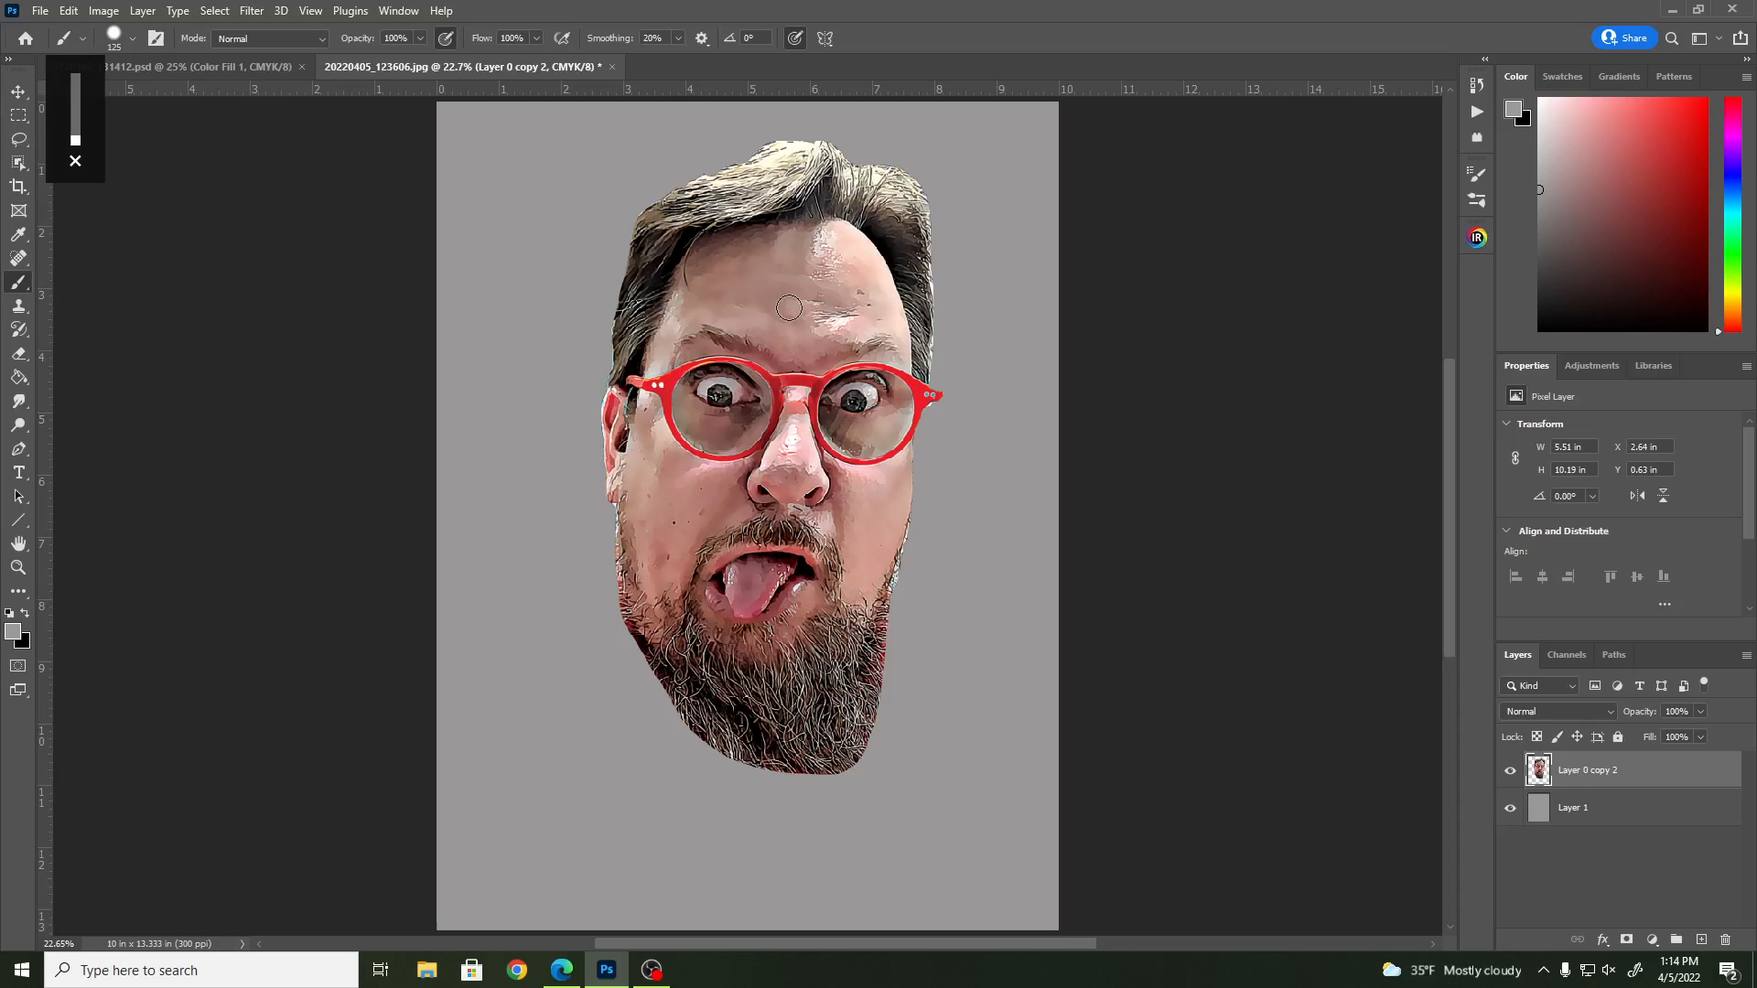
# - Apply a Surface Blur to the head layer with a radius of 25 pixels and a threshold of 2 levels
pyautogui.click(255, 18)
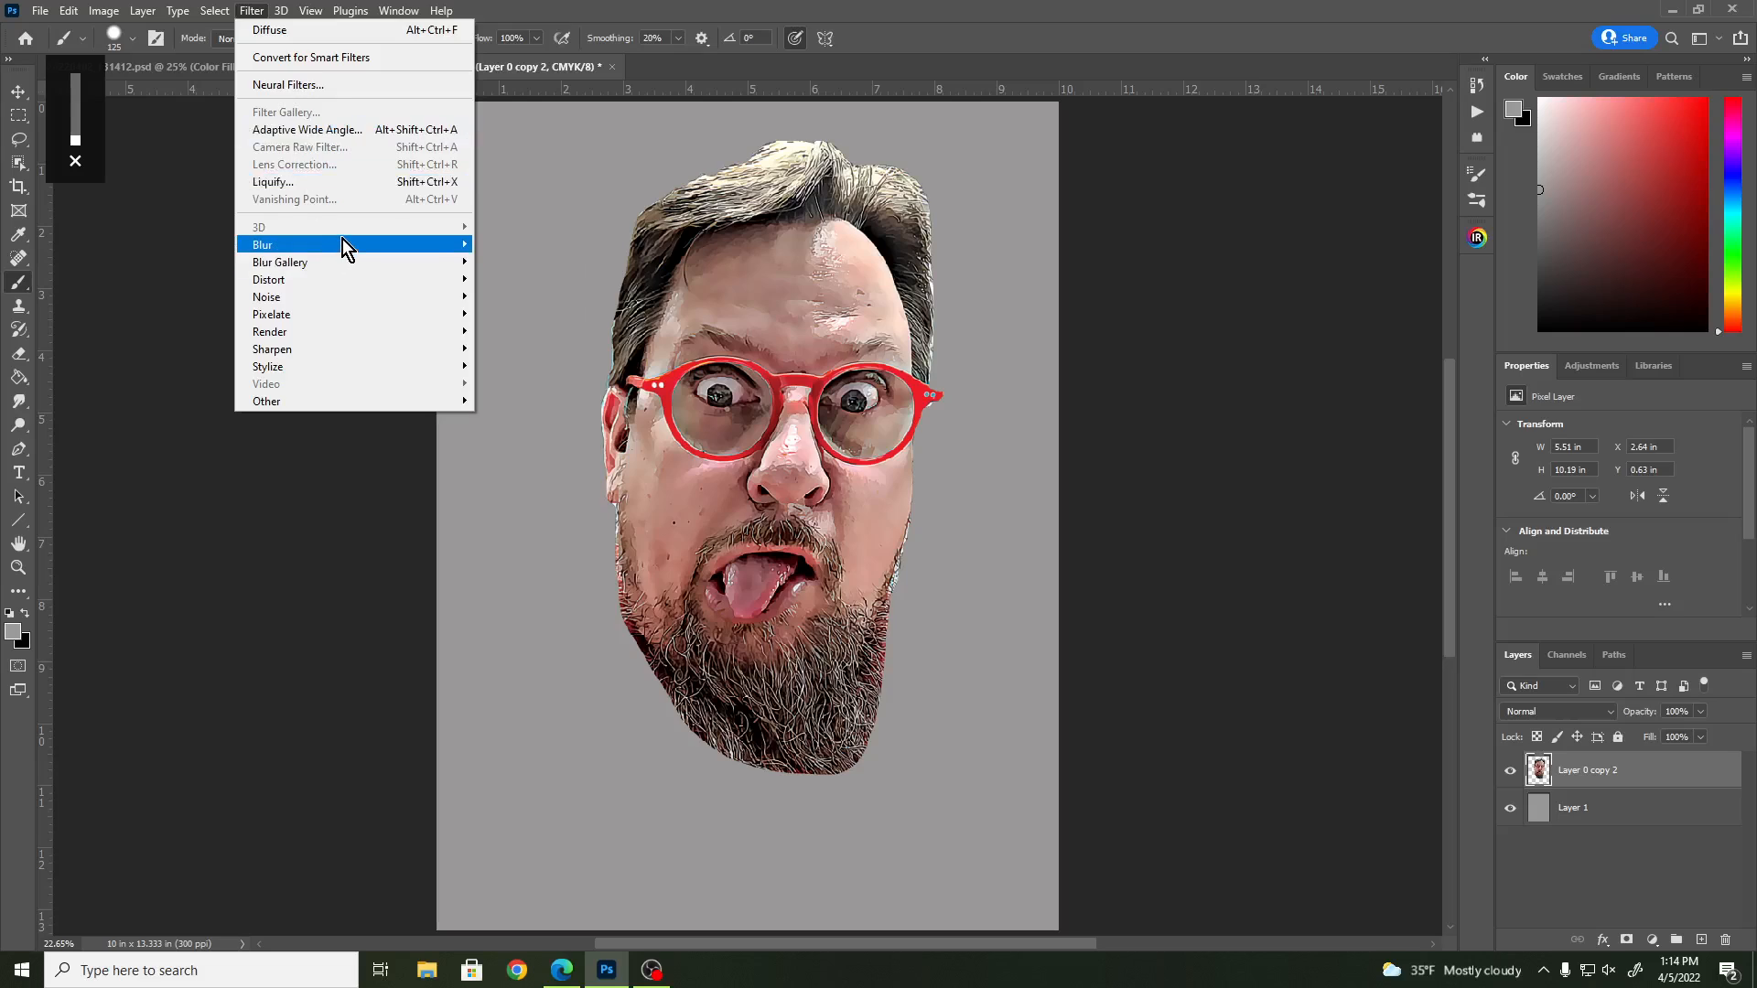
pyautogui.moveTo(342, 242)
pyautogui.click(517, 419)
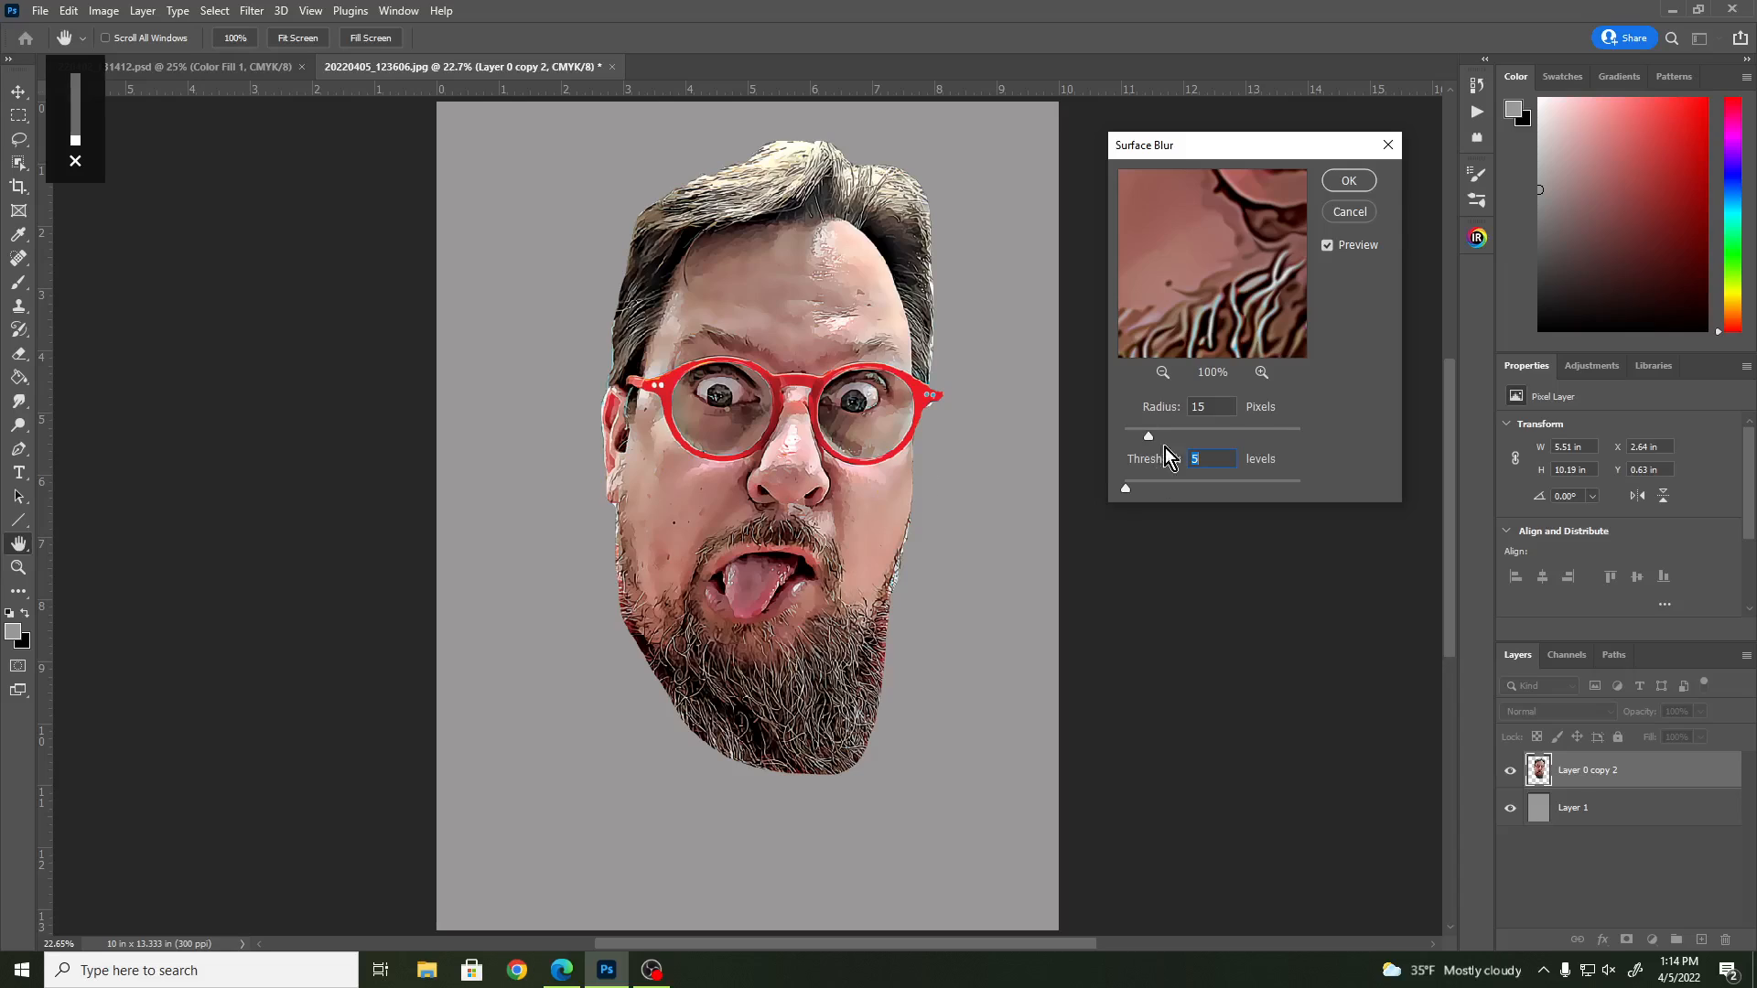
pyautogui.click(1204, 408)
pyautogui.write('25')
pyautogui.click(1204, 460)
pyautogui.write('2')
pyautogui.click(1337, 182)
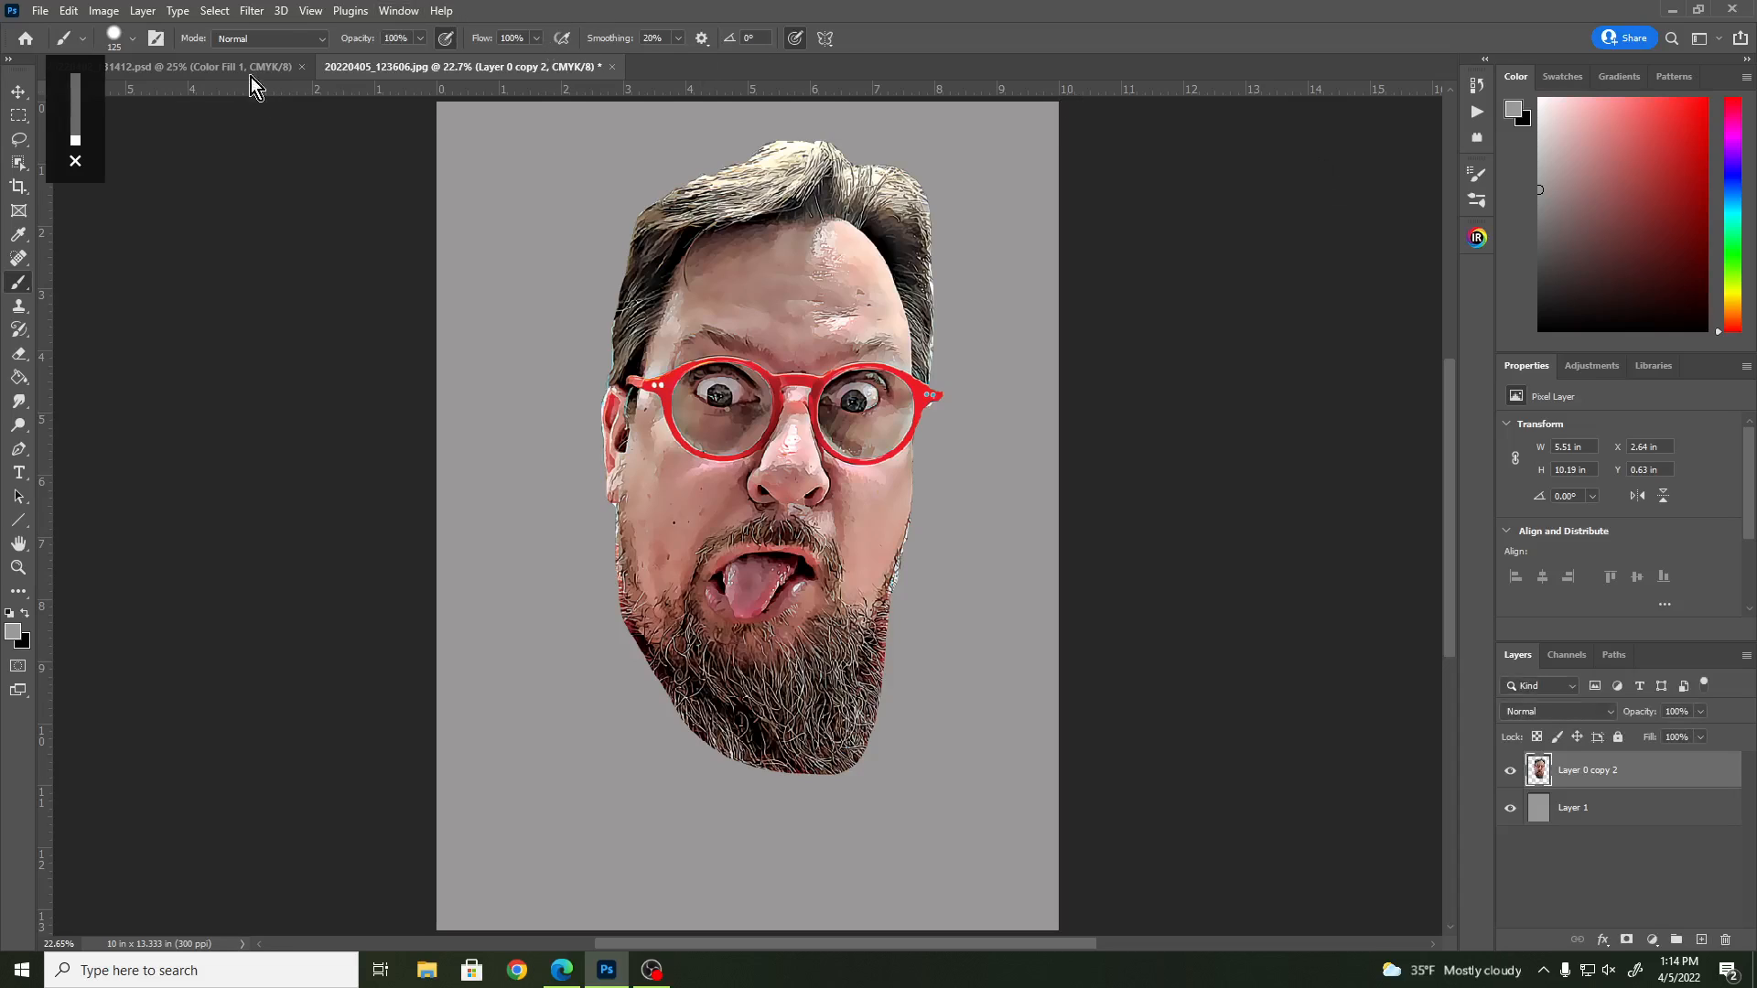
# - Apply Smart Sharpen to the head layer with amount 138%, radius 2.5 px, noise reduction 55% and Gaussian Blur removal
pyautogui.click(252, 11)
pyautogui.moveTo(338, 353)
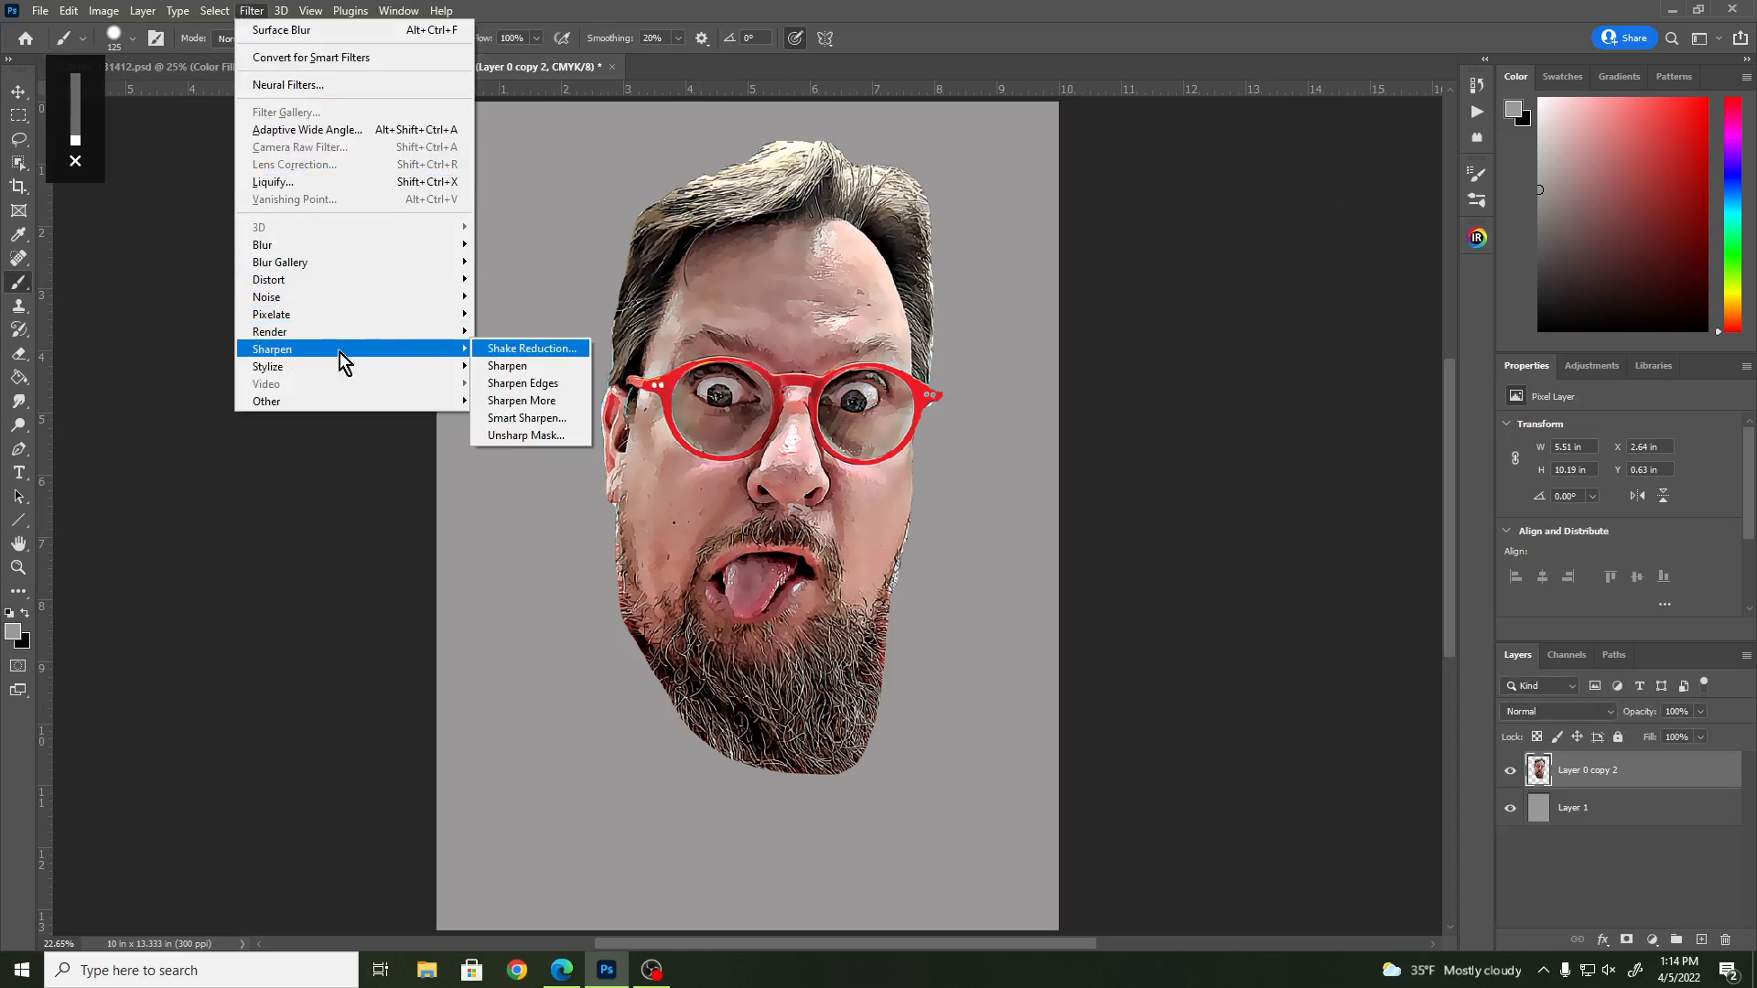
pyautogui.click(524, 420)
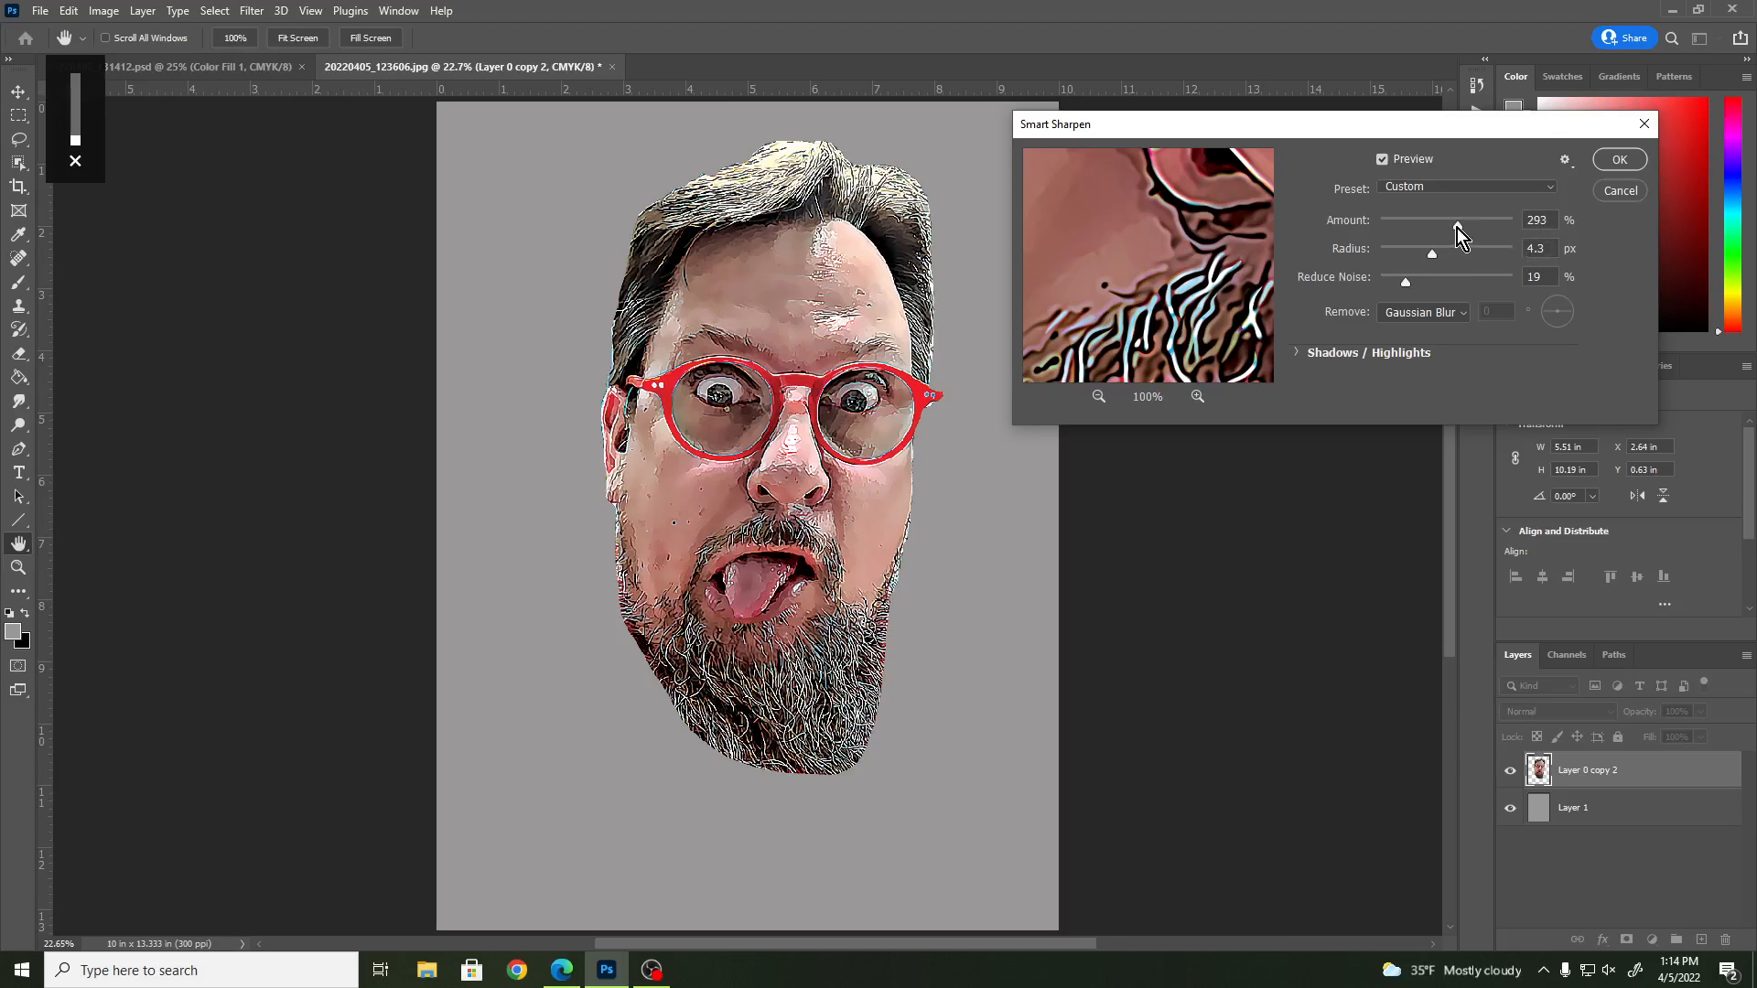
pyautogui.moveTo(1457, 228); pyautogui.dragTo(1419, 225)
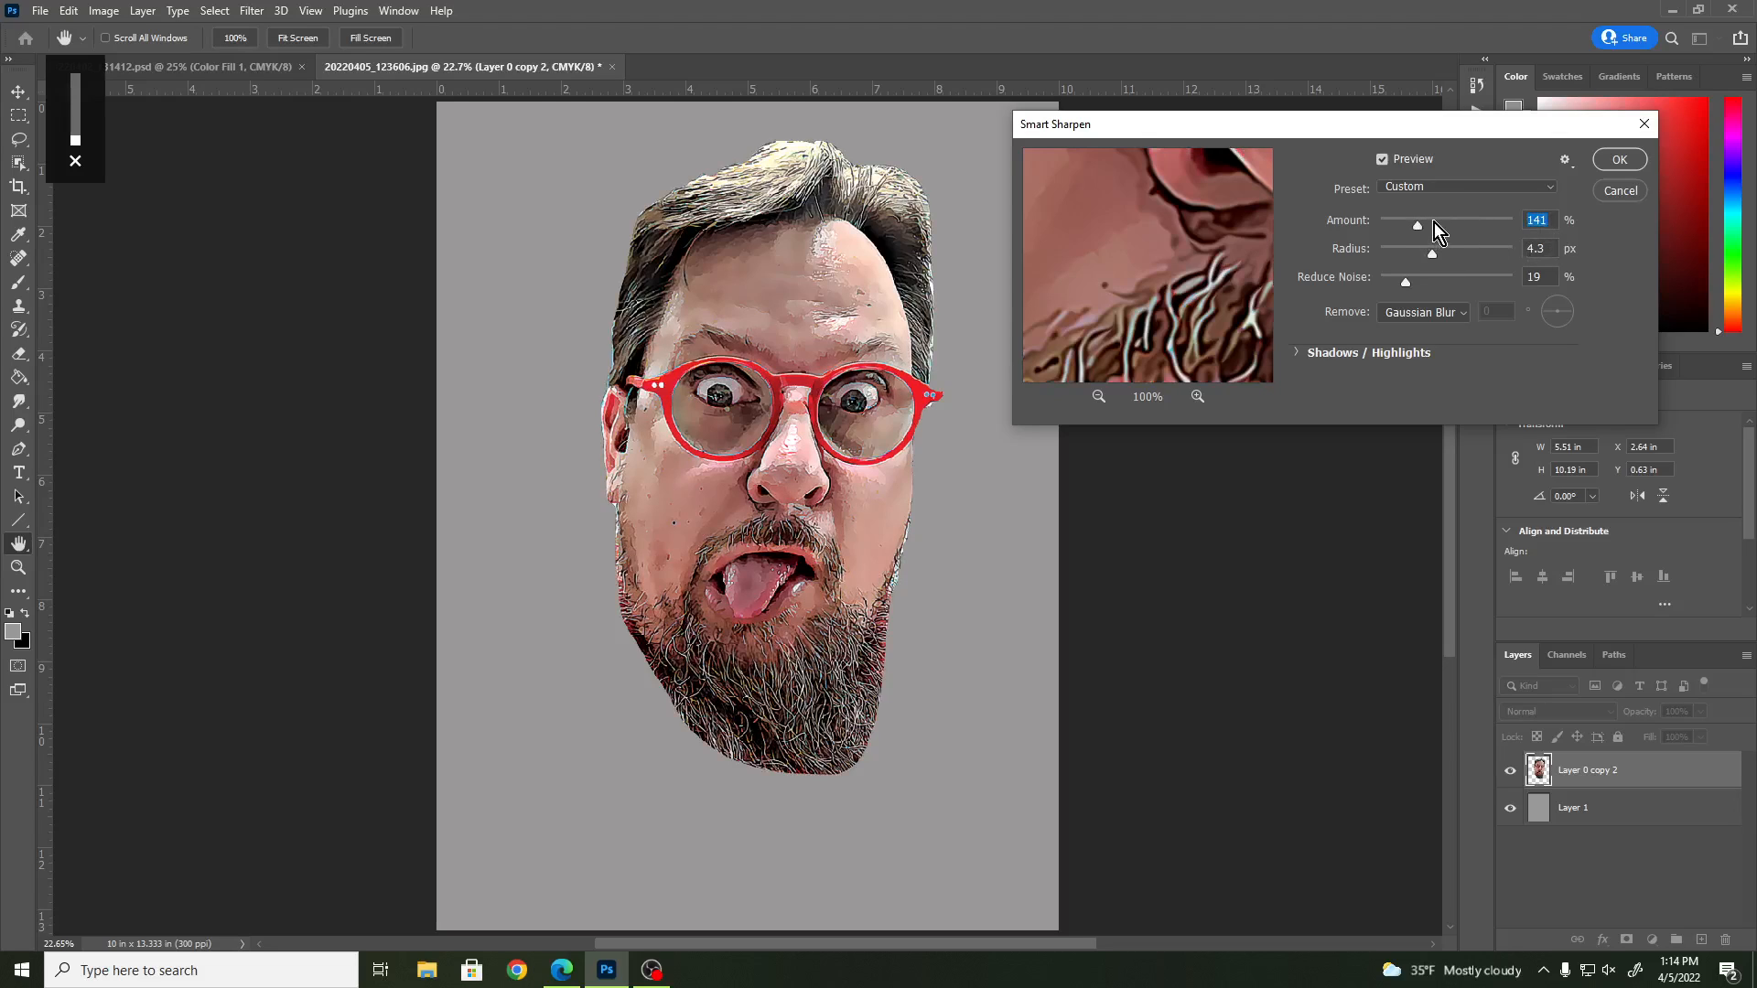
pyautogui.moveTo(1435, 222); pyautogui.dragTo(1459, 224)
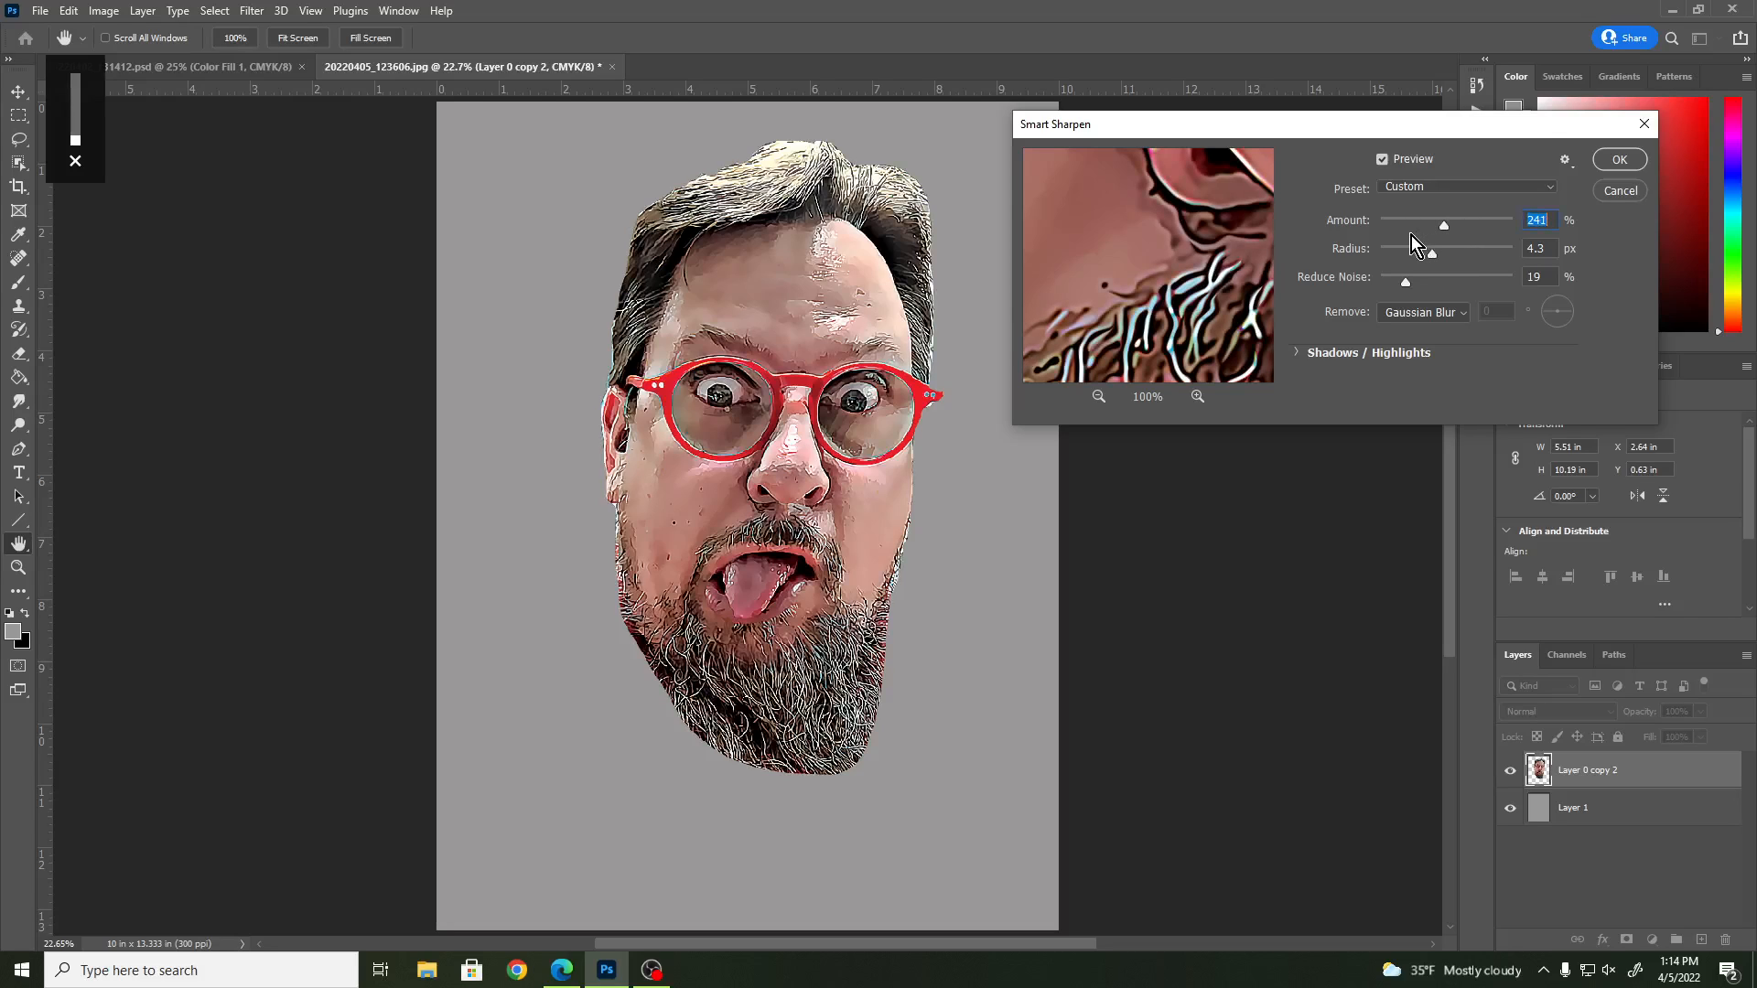
pyautogui.click(1418, 227)
pyautogui.moveTo(1433, 255); pyautogui.dragTo(1419, 256)
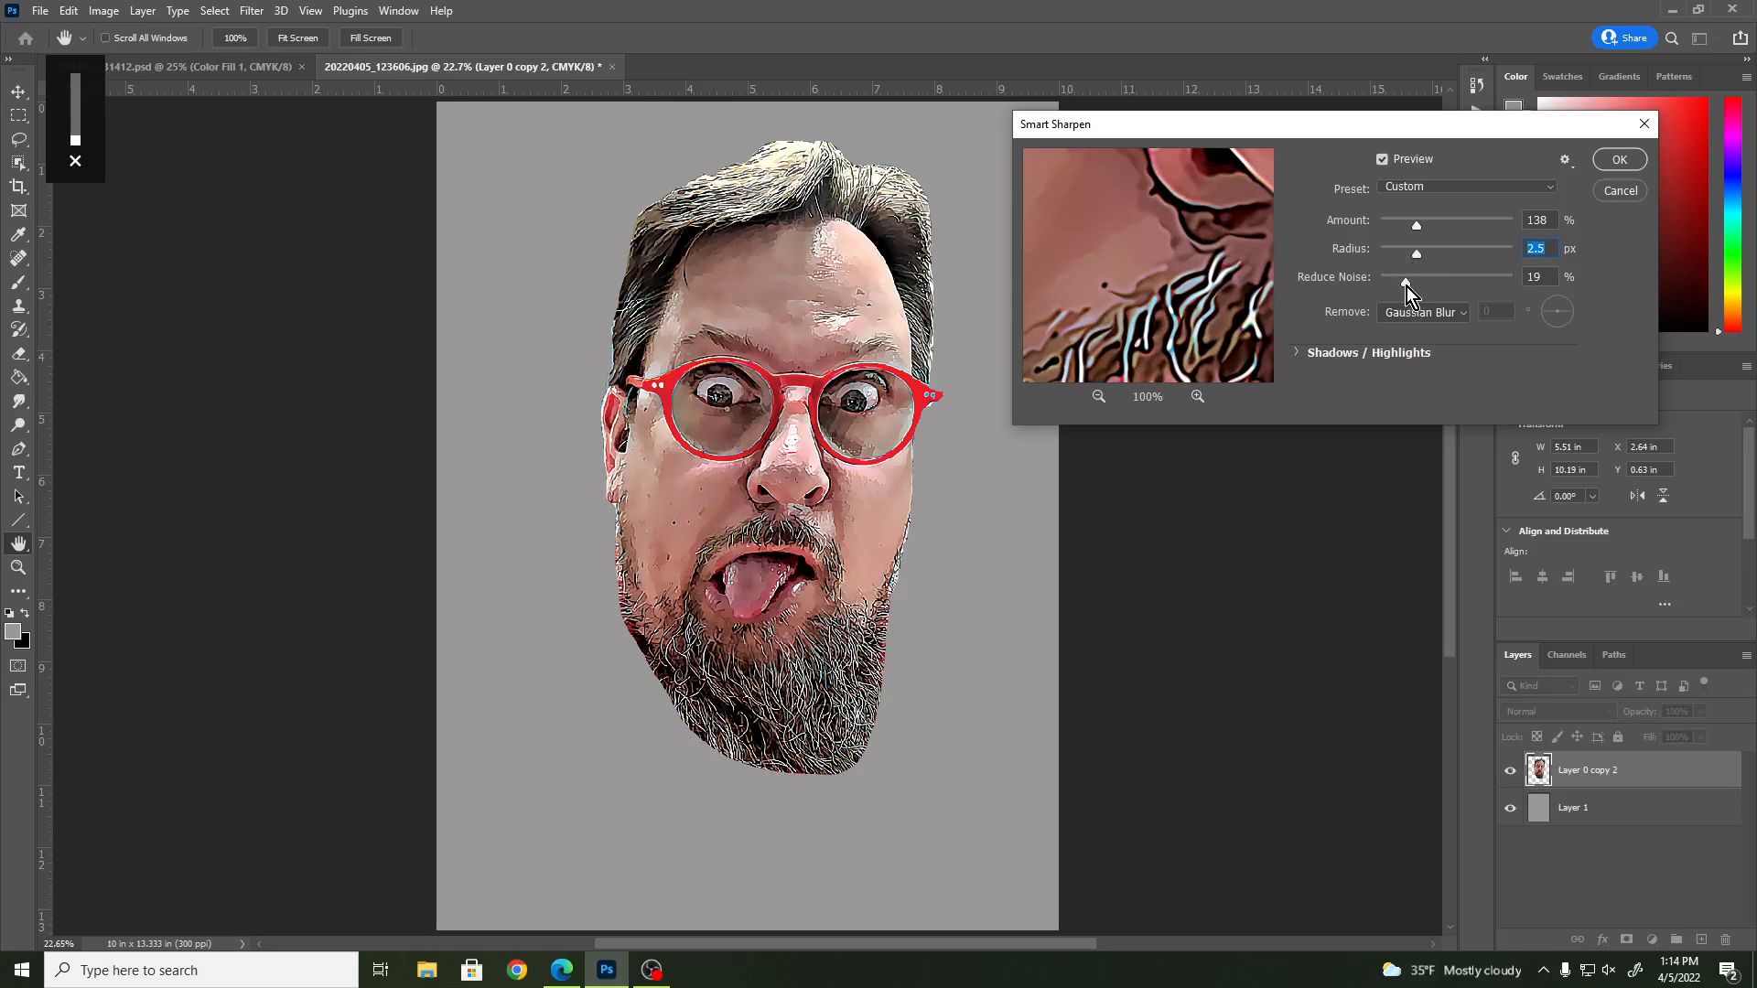
pyautogui.moveTo(1408, 285); pyautogui.dragTo(1458, 287)
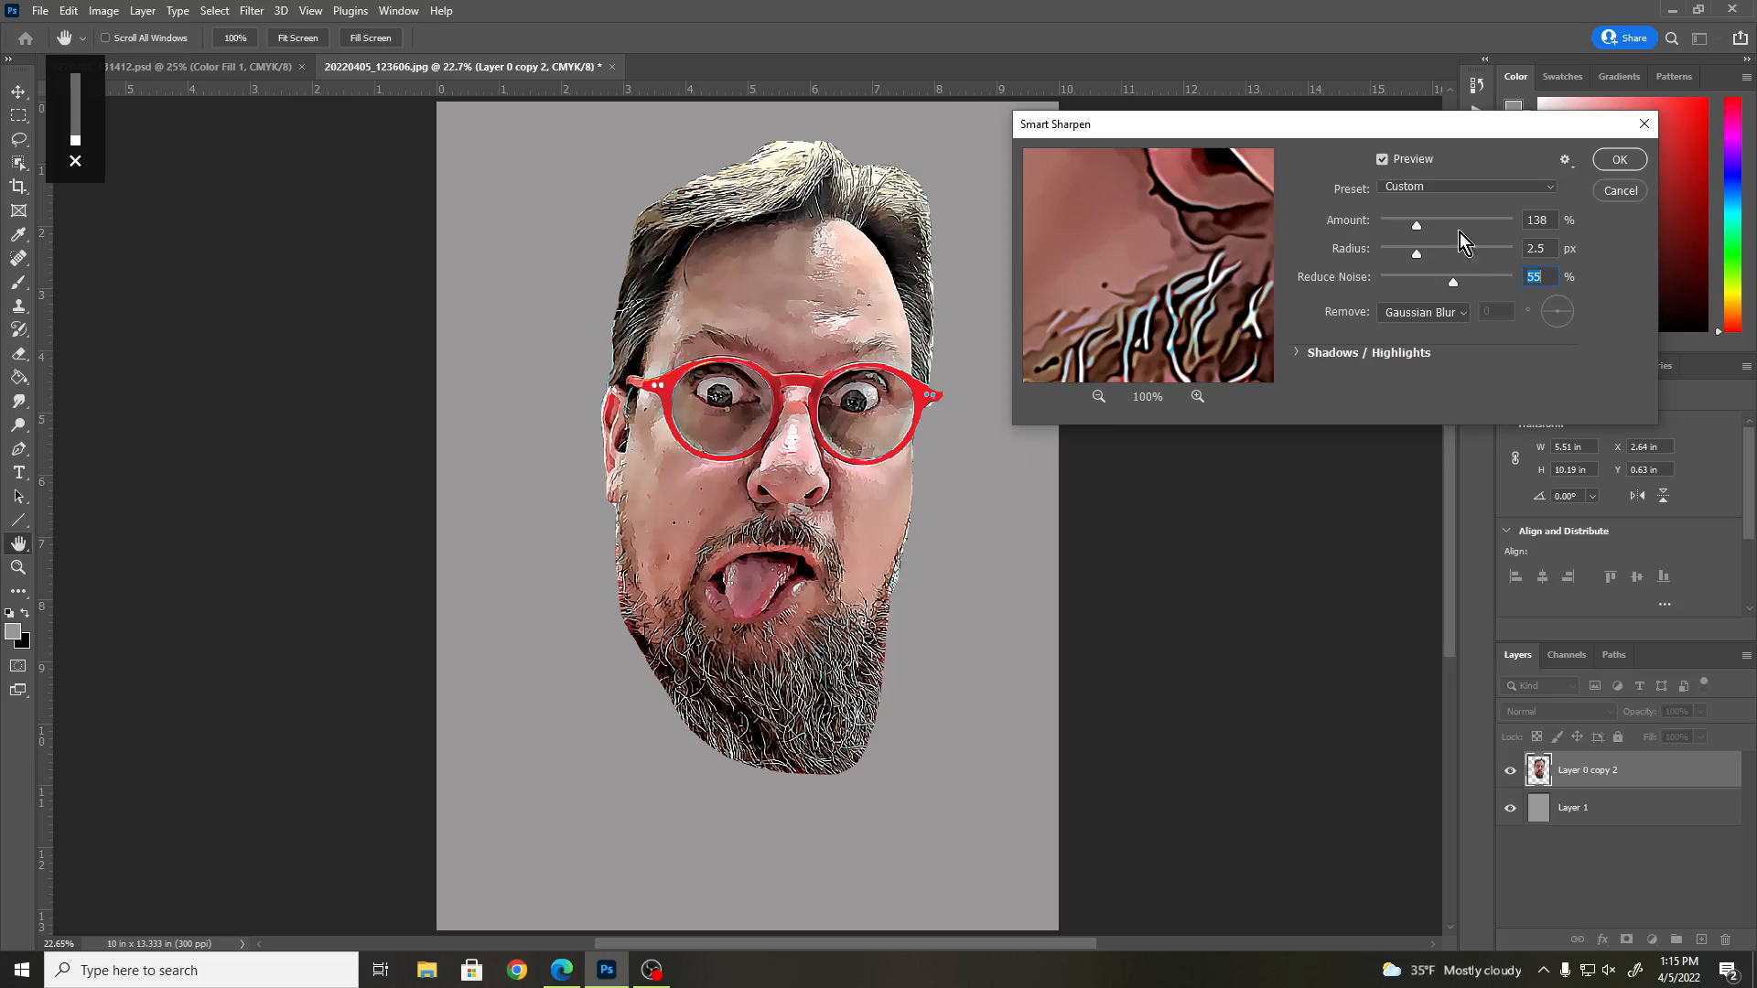
pyautogui.click(1621, 161)
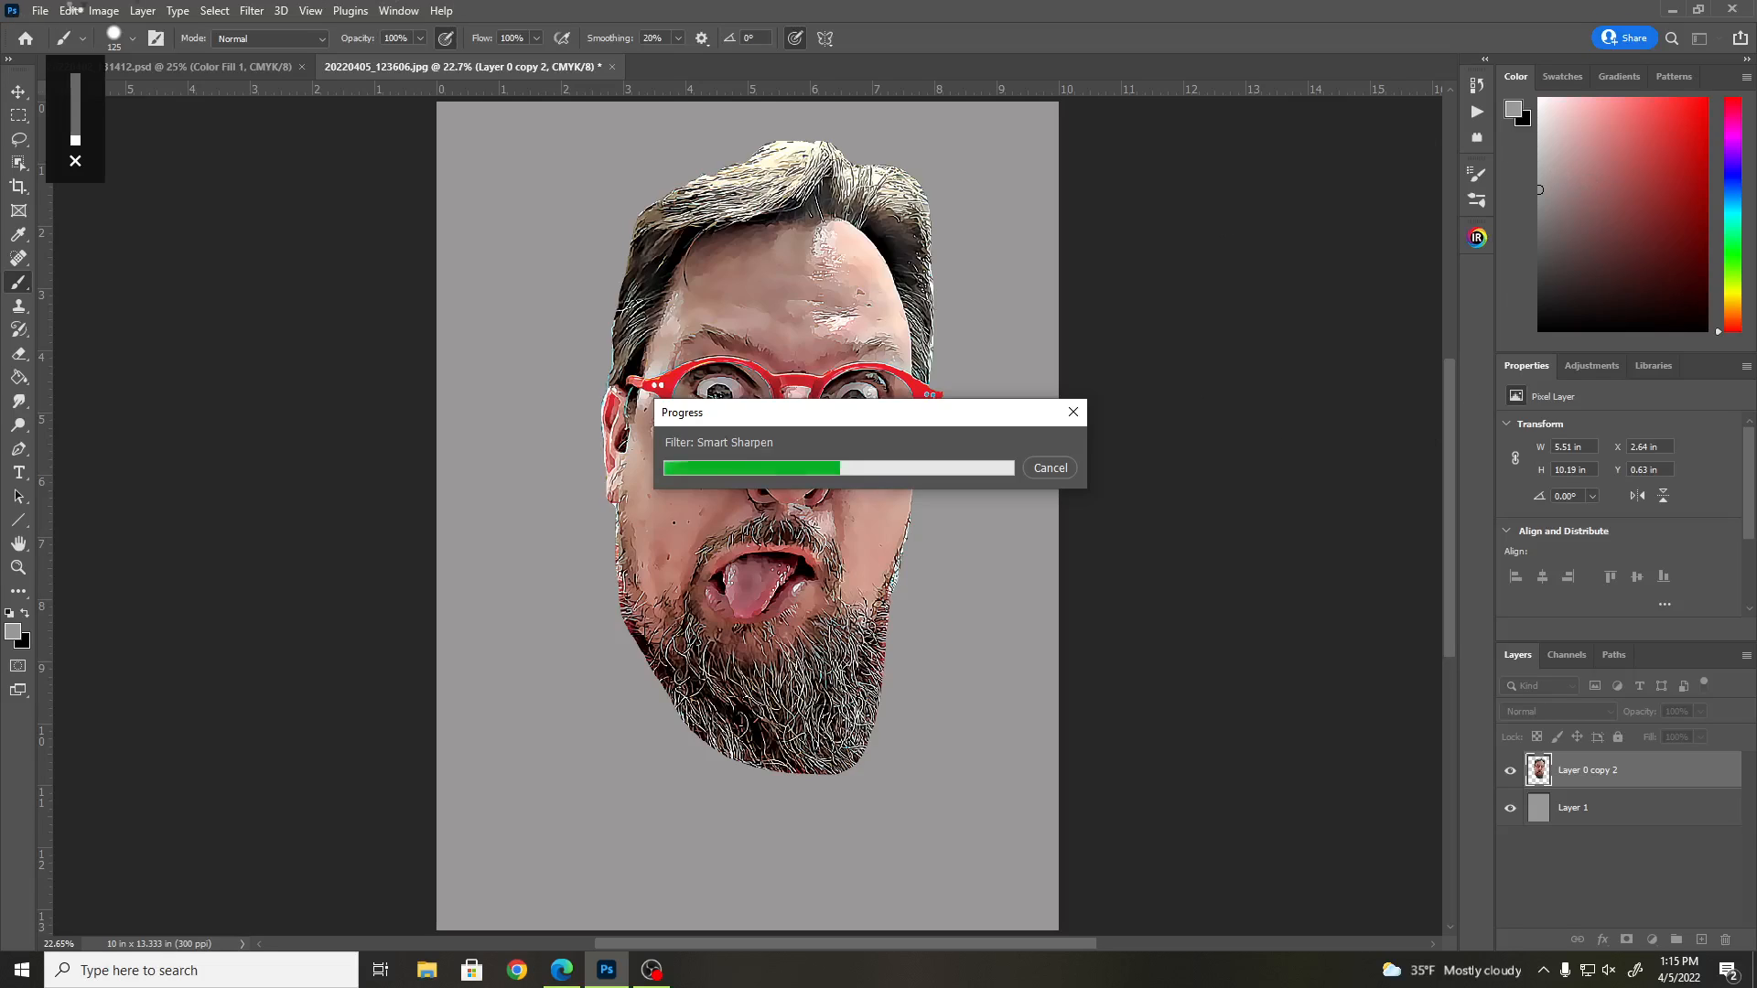
# - Apply an Unsharp Mask to the head layer with amount 34%, radius 40 pixels and threshold 0 levels
pyautogui.click(254, 12)
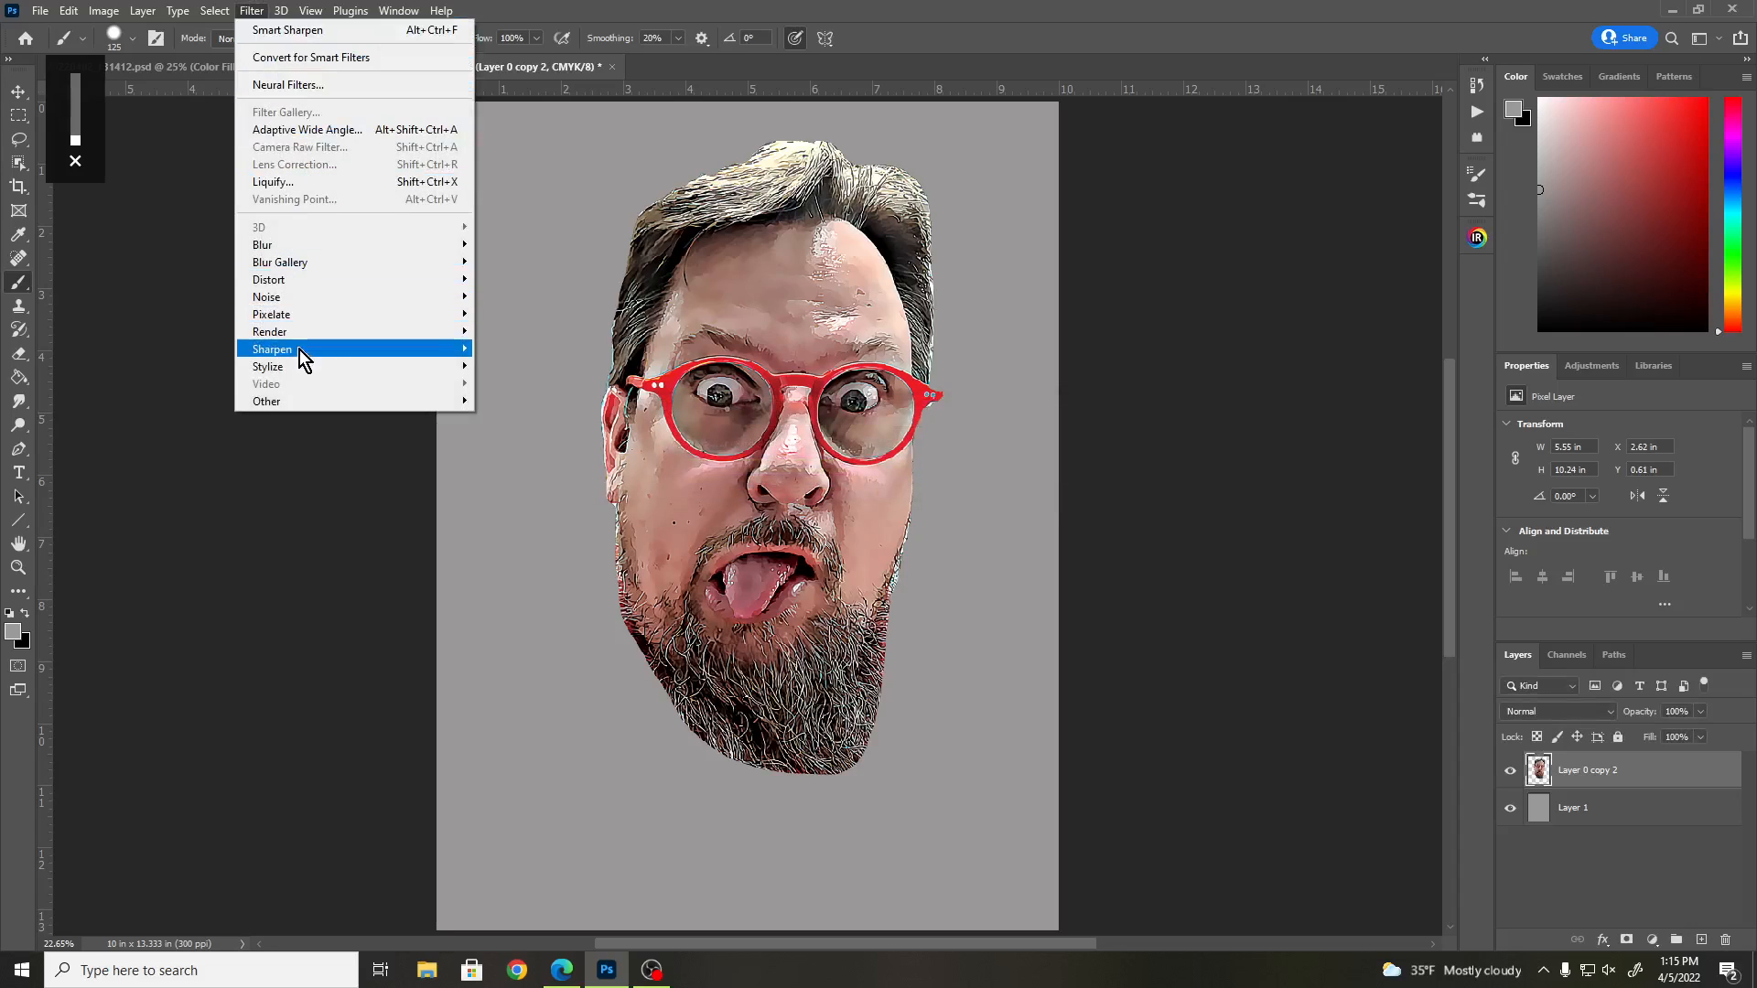
pyautogui.moveTo(304, 349)
pyautogui.click(529, 435)
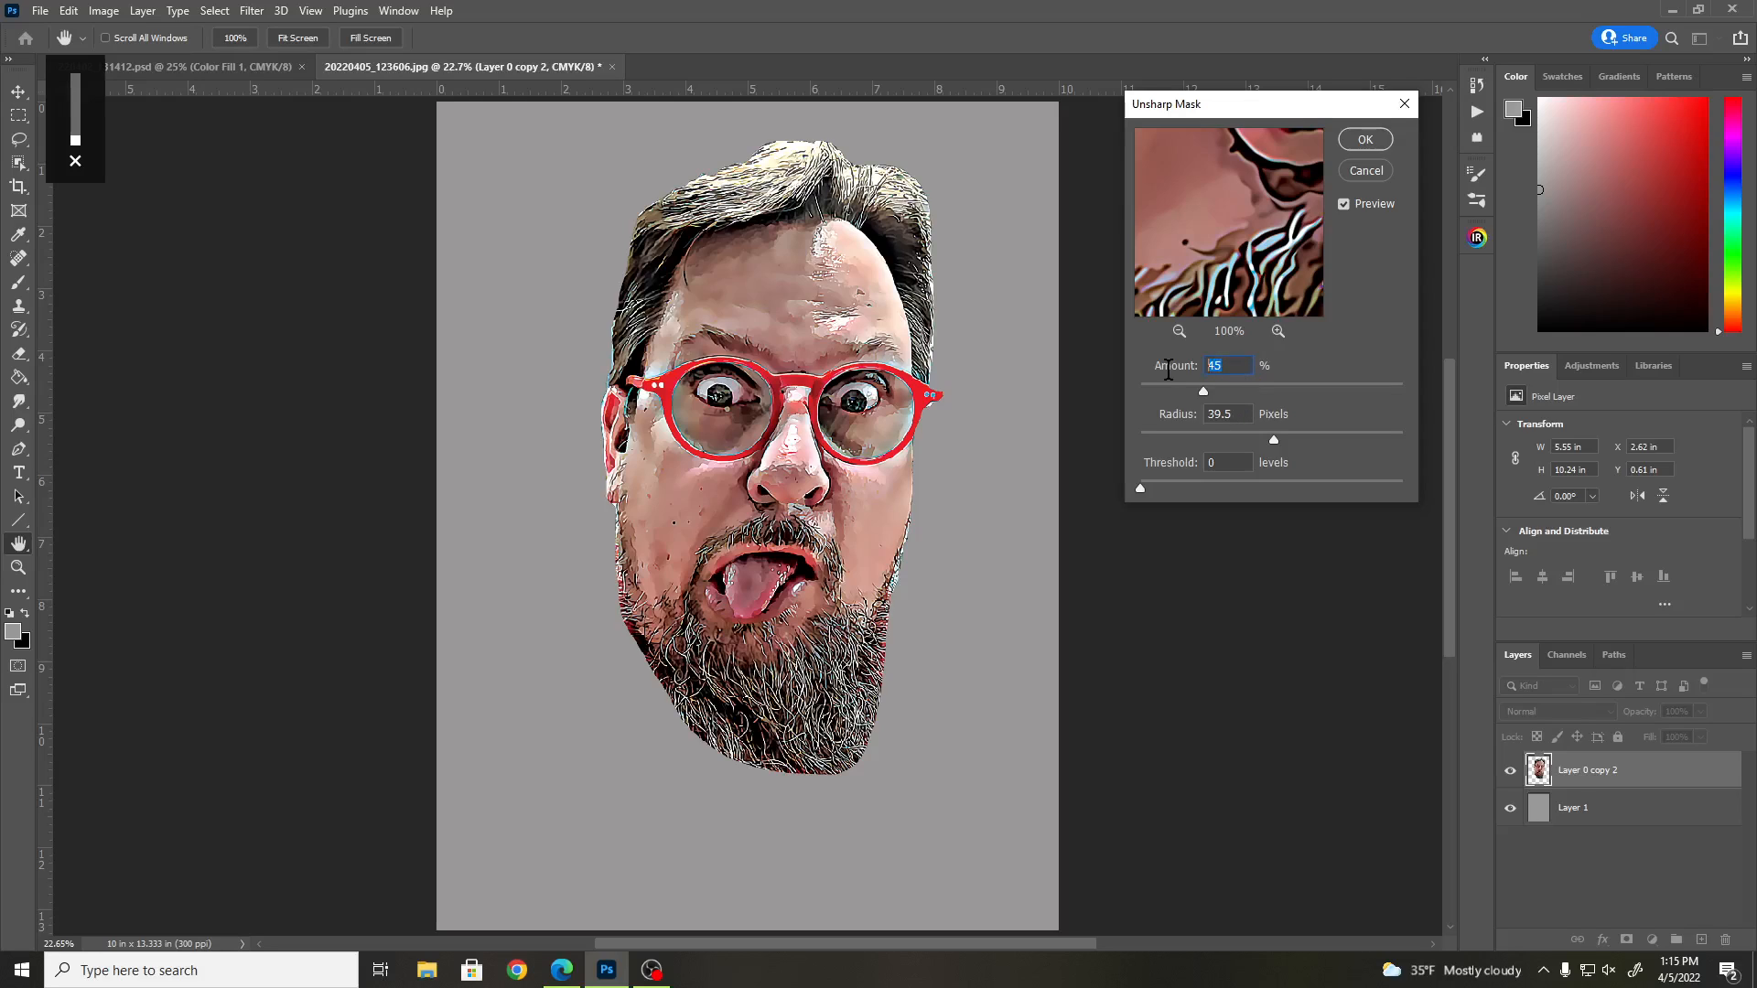
pyautogui.write('60')
pyautogui.click(1177, 416)
pyautogui.write('60')
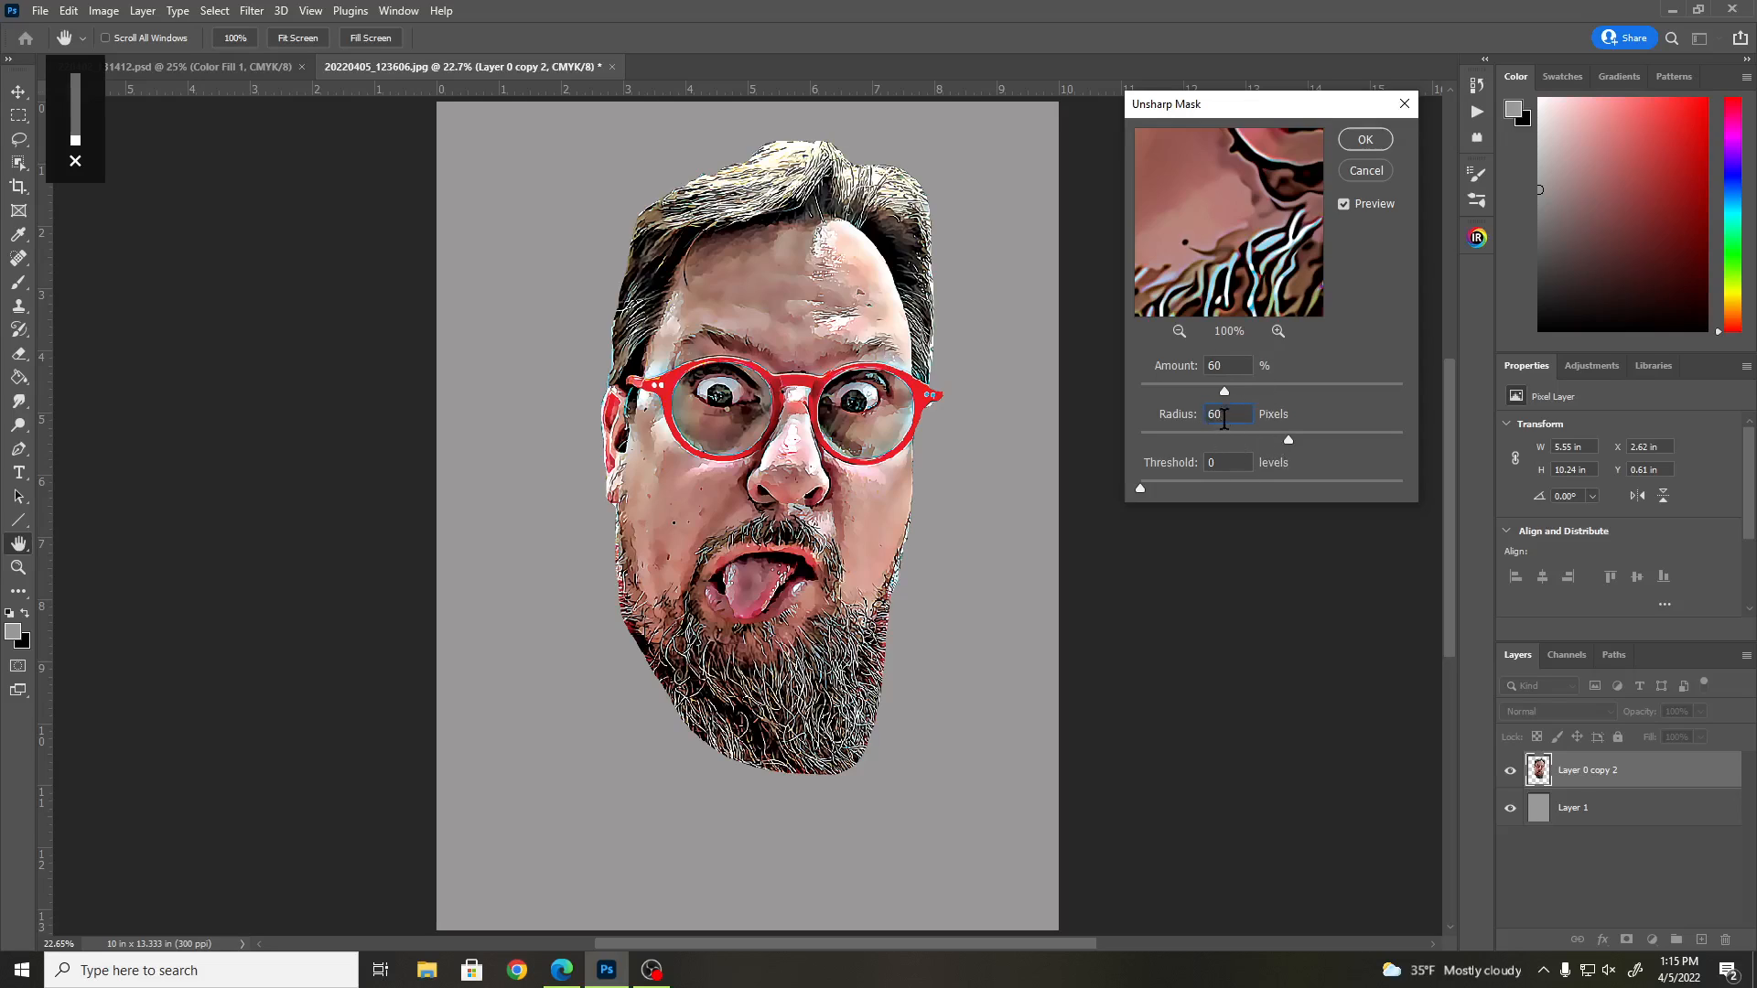
pyautogui.moveTo(1223, 419); pyautogui.dragTo(1178, 421)
pyautogui.write('40')
pyautogui.click(1197, 392)
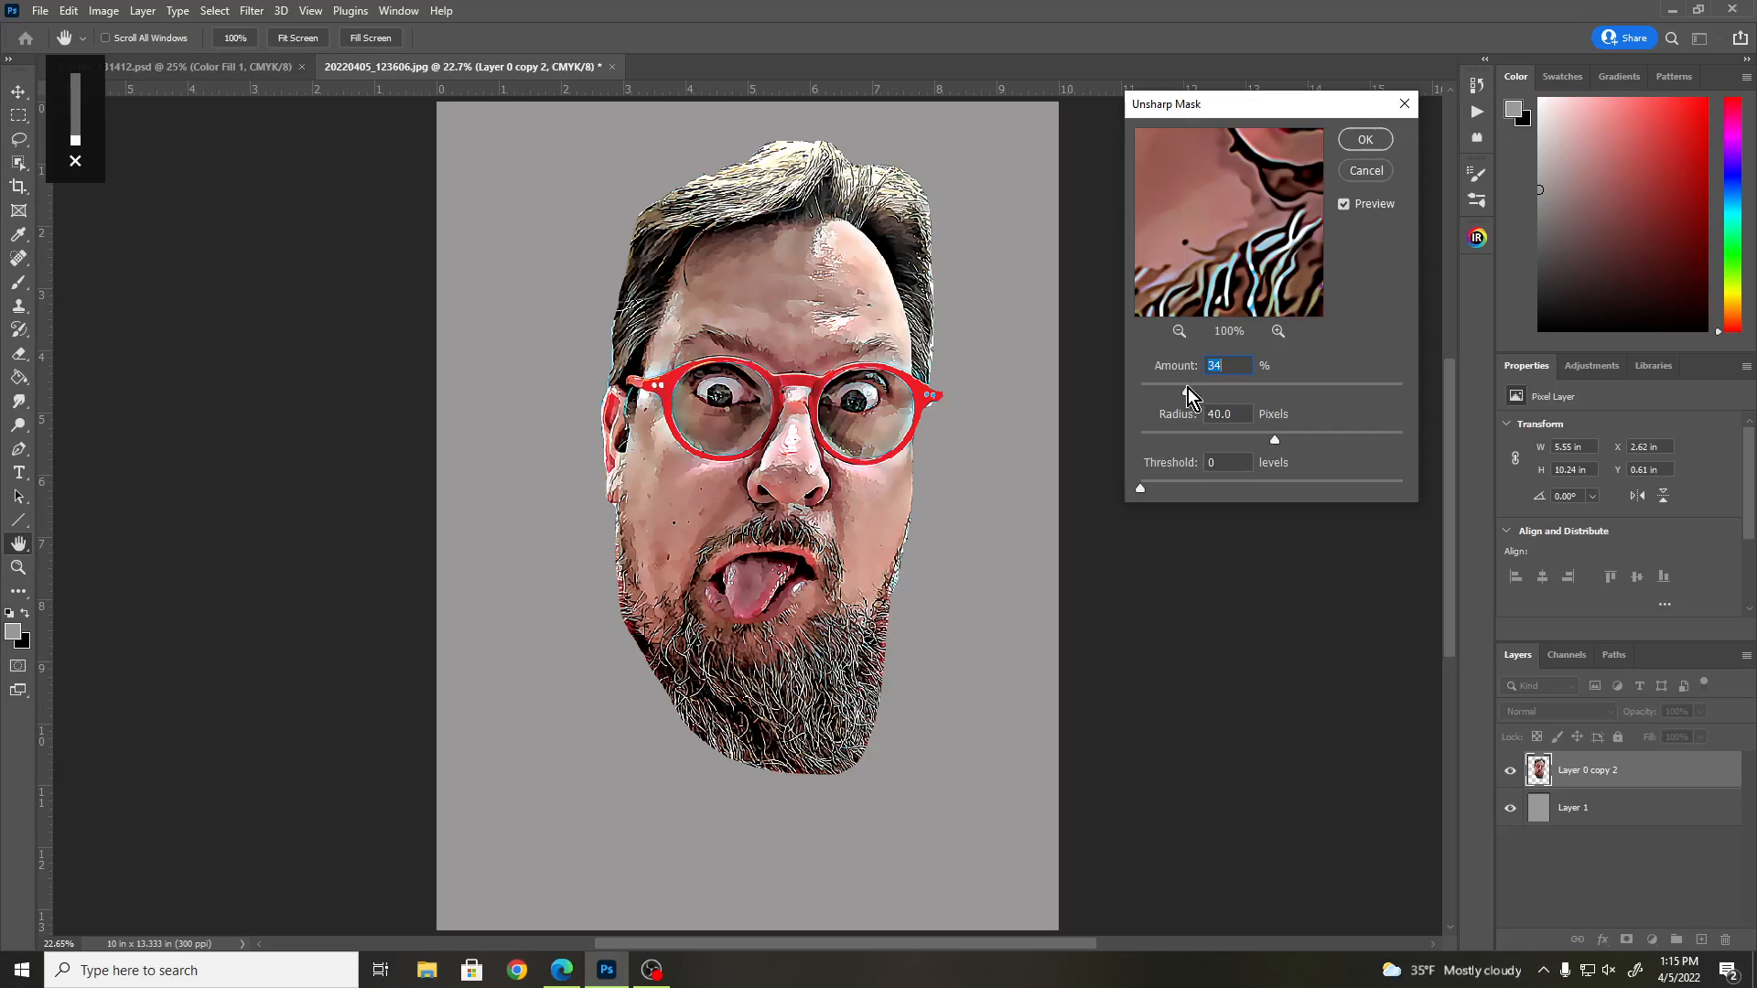
pyautogui.click(1360, 145)
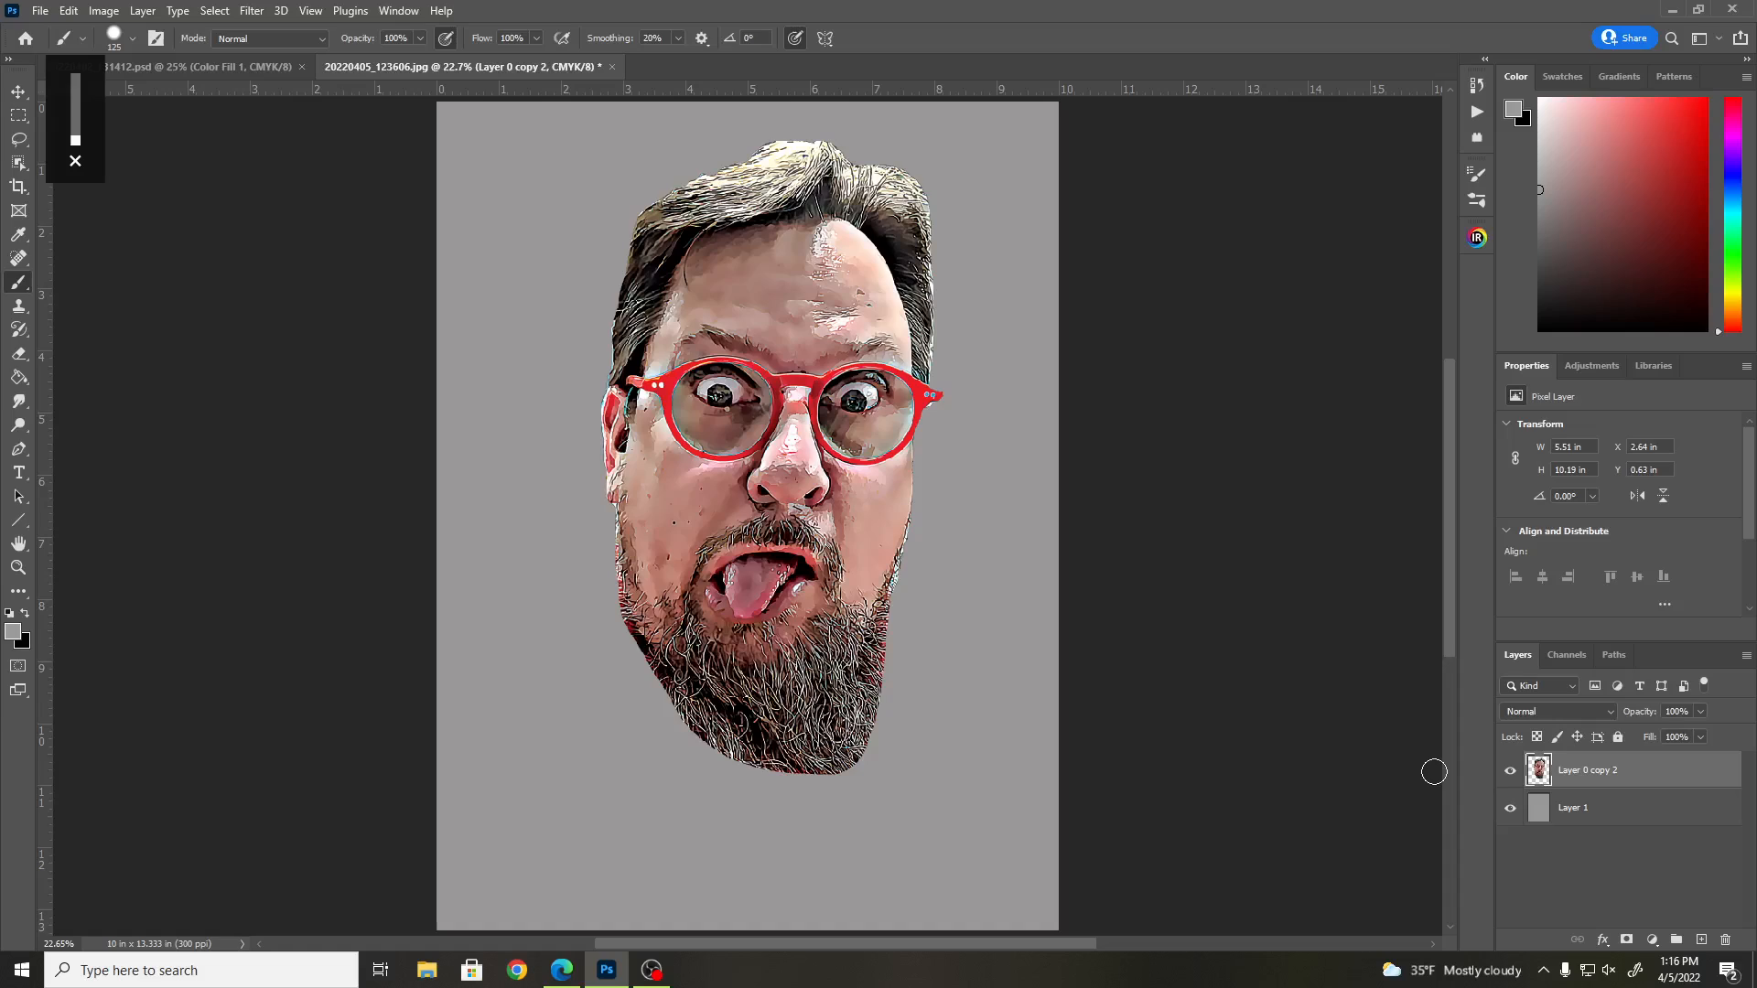
# - Duplicate the head layer and apply a High Pass filter of about 7.4 pixels to the copy
pyautogui.hotkey('ctrl', 'j')
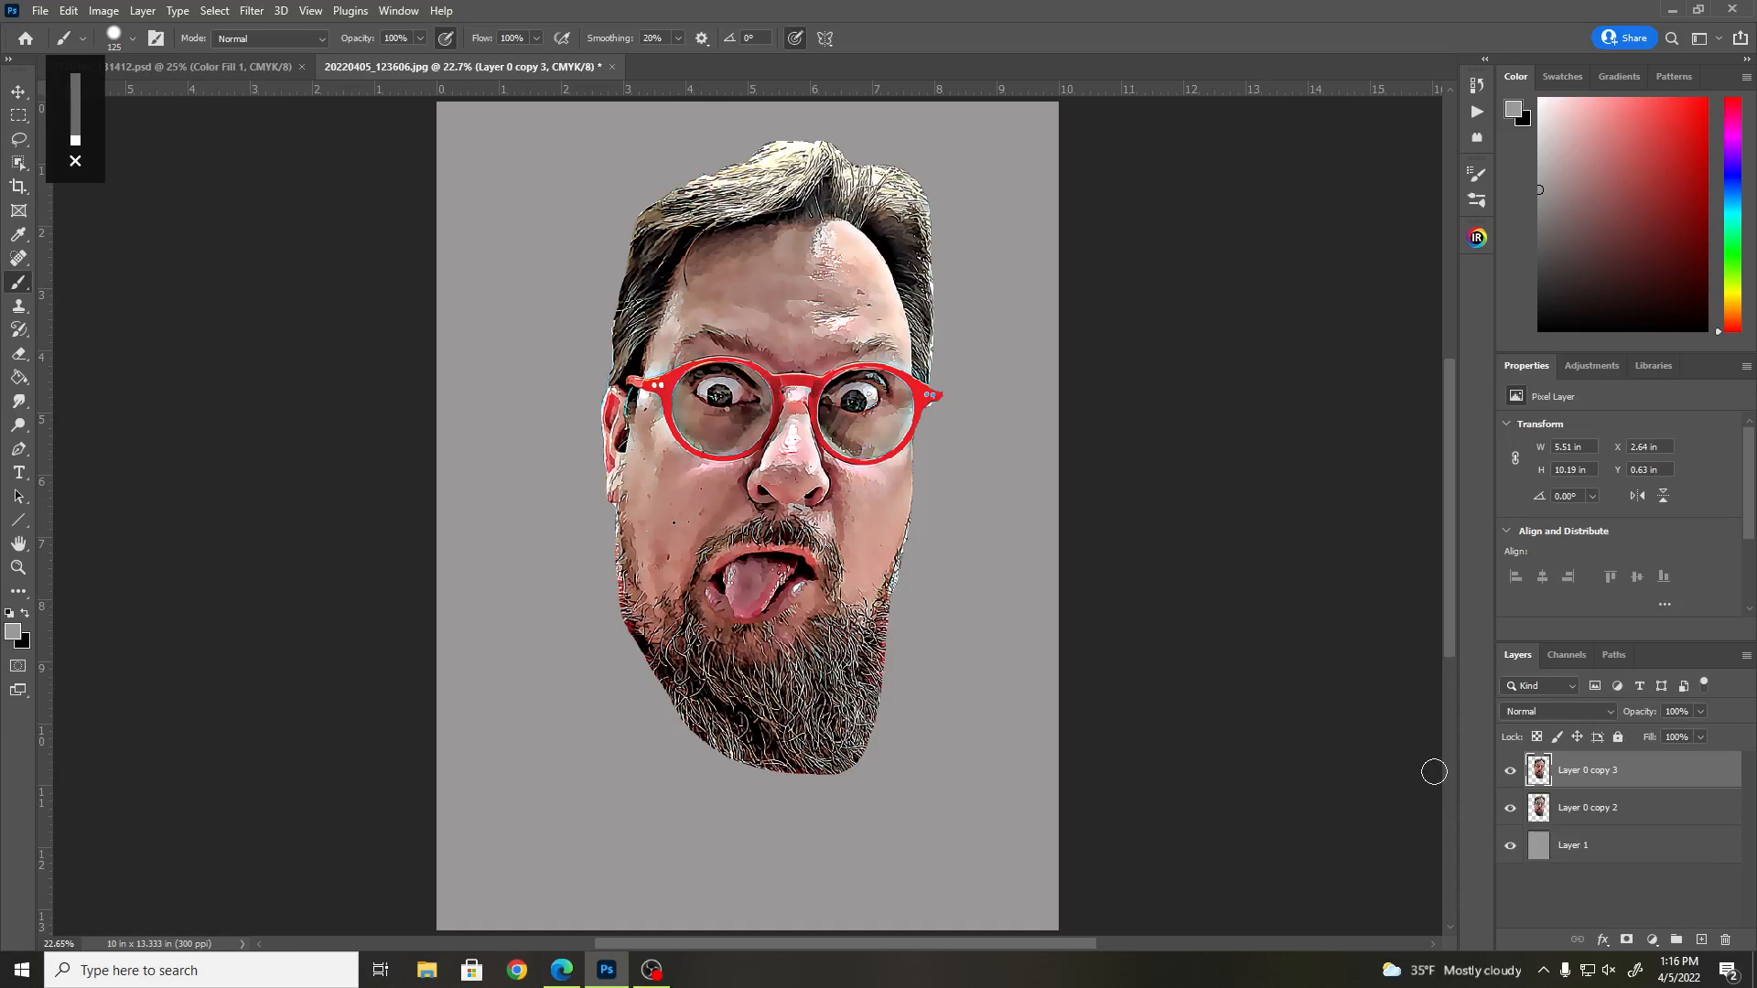
pyautogui.click(255, 13)
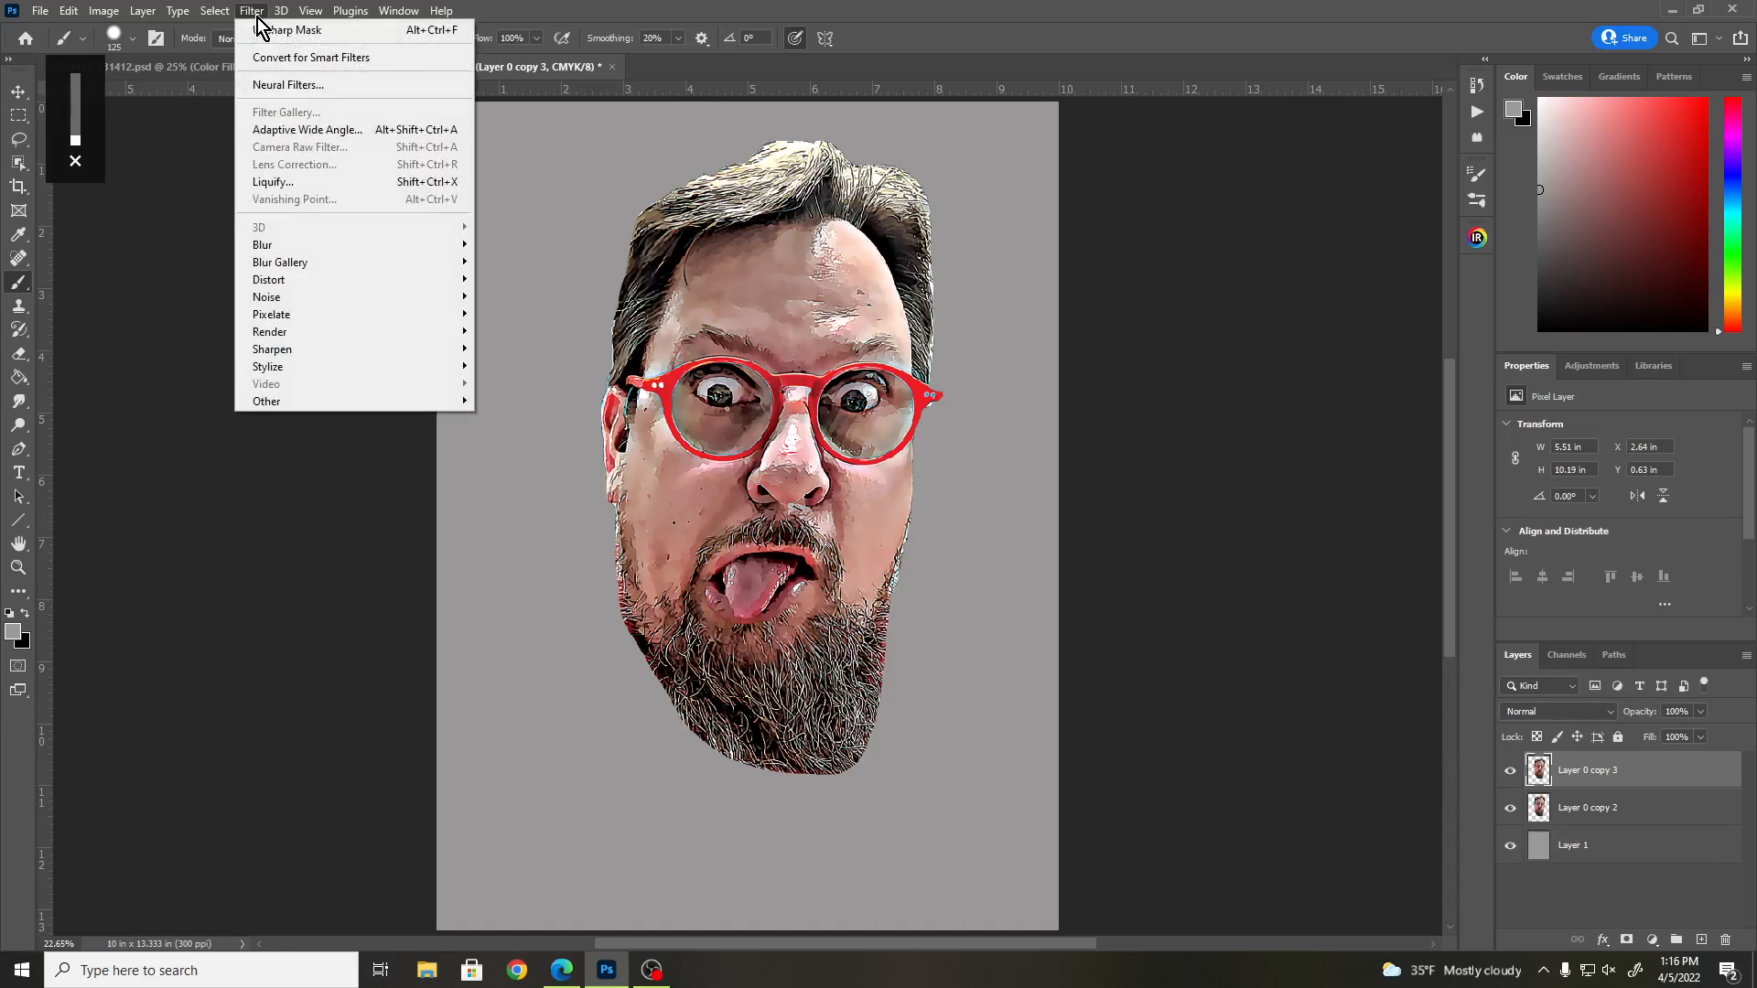
pyautogui.moveTo(332, 404)
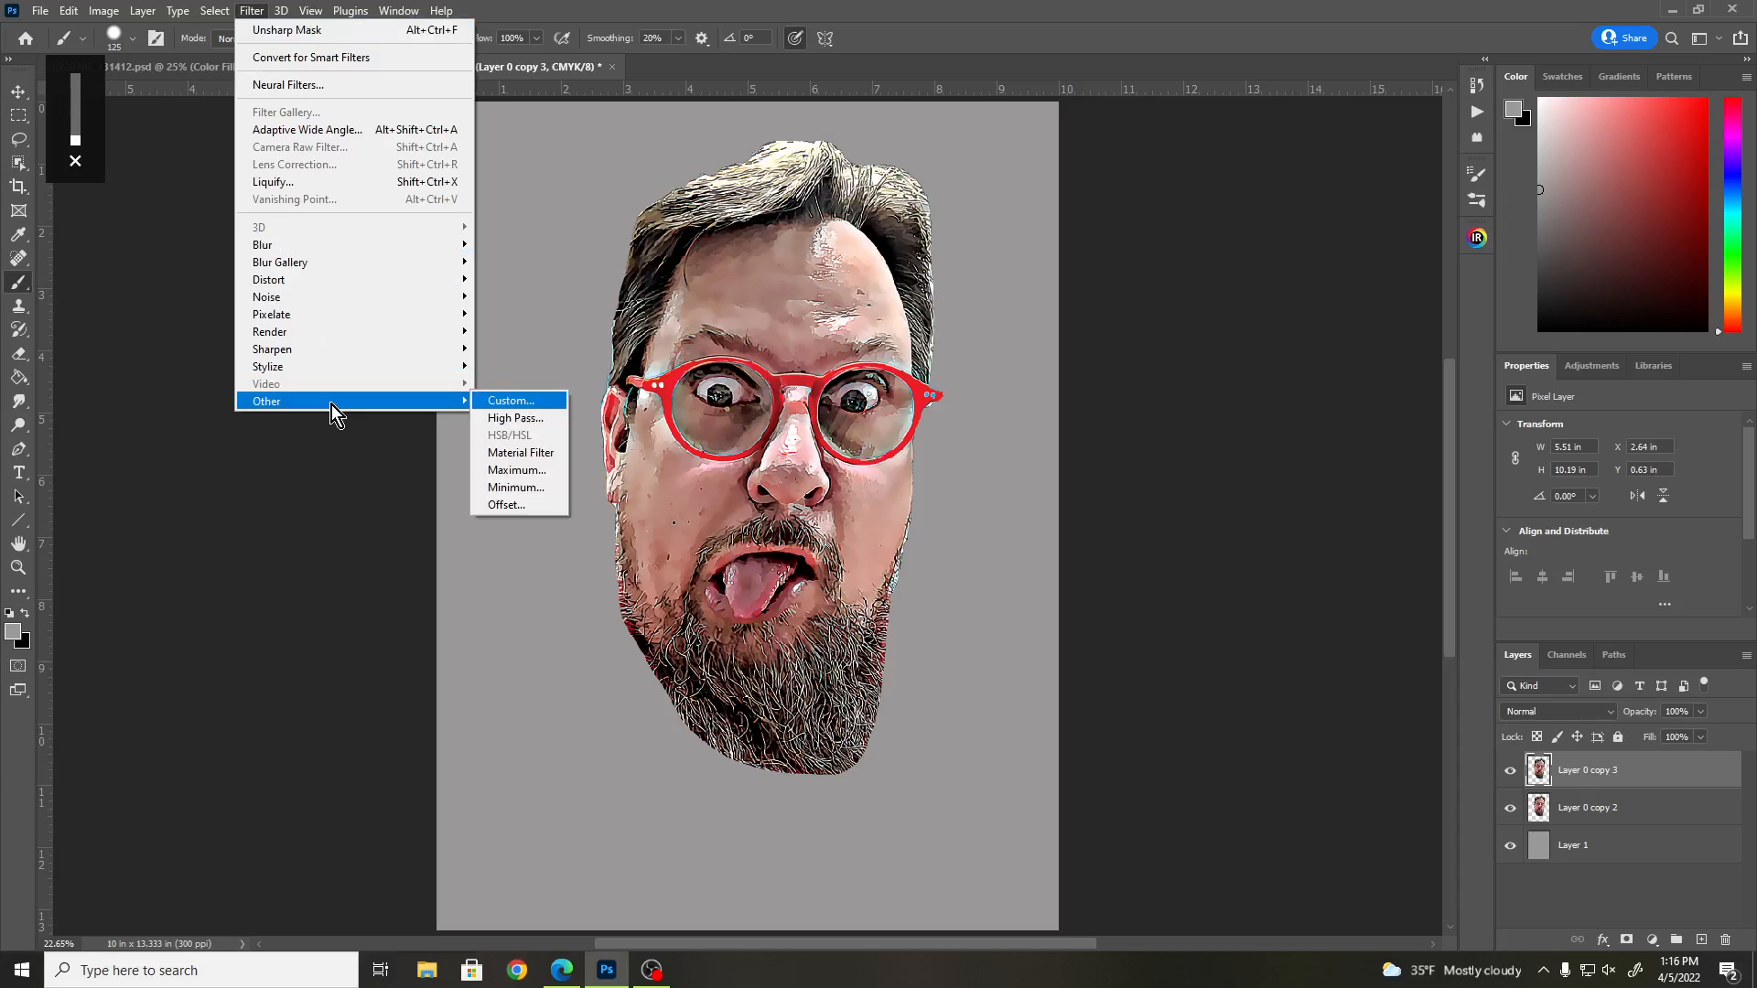
pyautogui.click(513, 418)
pyautogui.moveTo(928, 175); pyautogui.dragTo(1189, 167)
pyautogui.moveTo(1053, 443); pyautogui.dragTo(1064, 436)
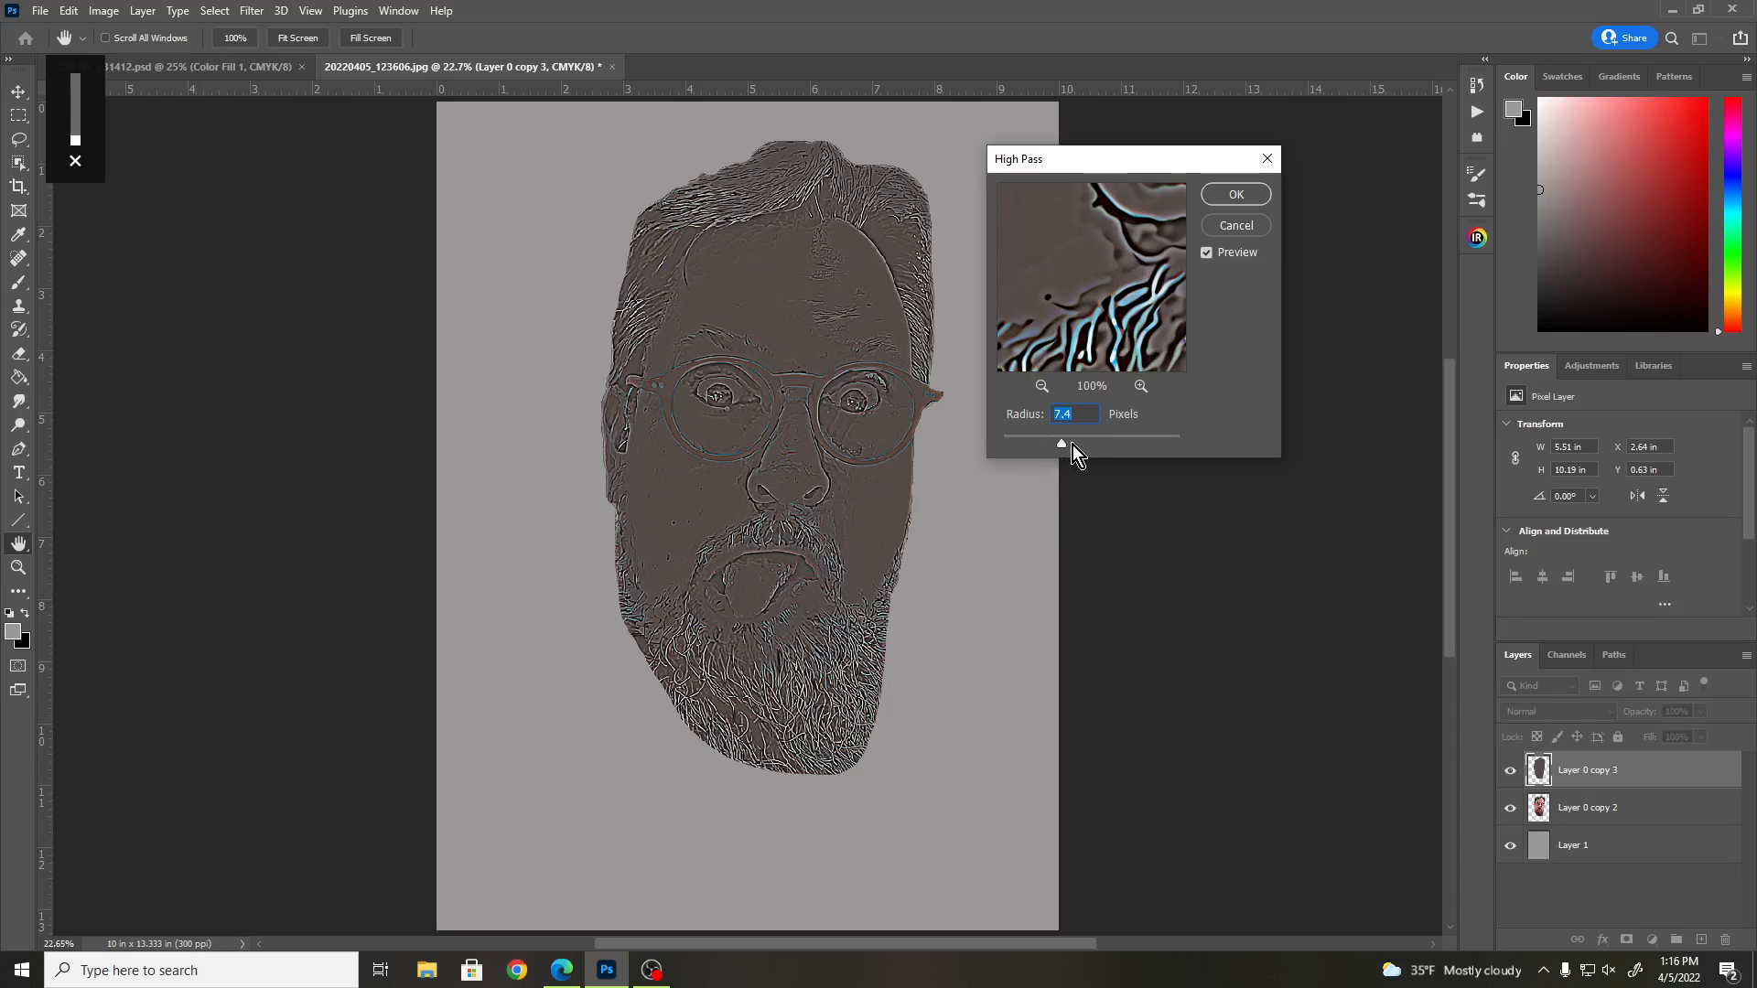
pyautogui.click(1236, 193)
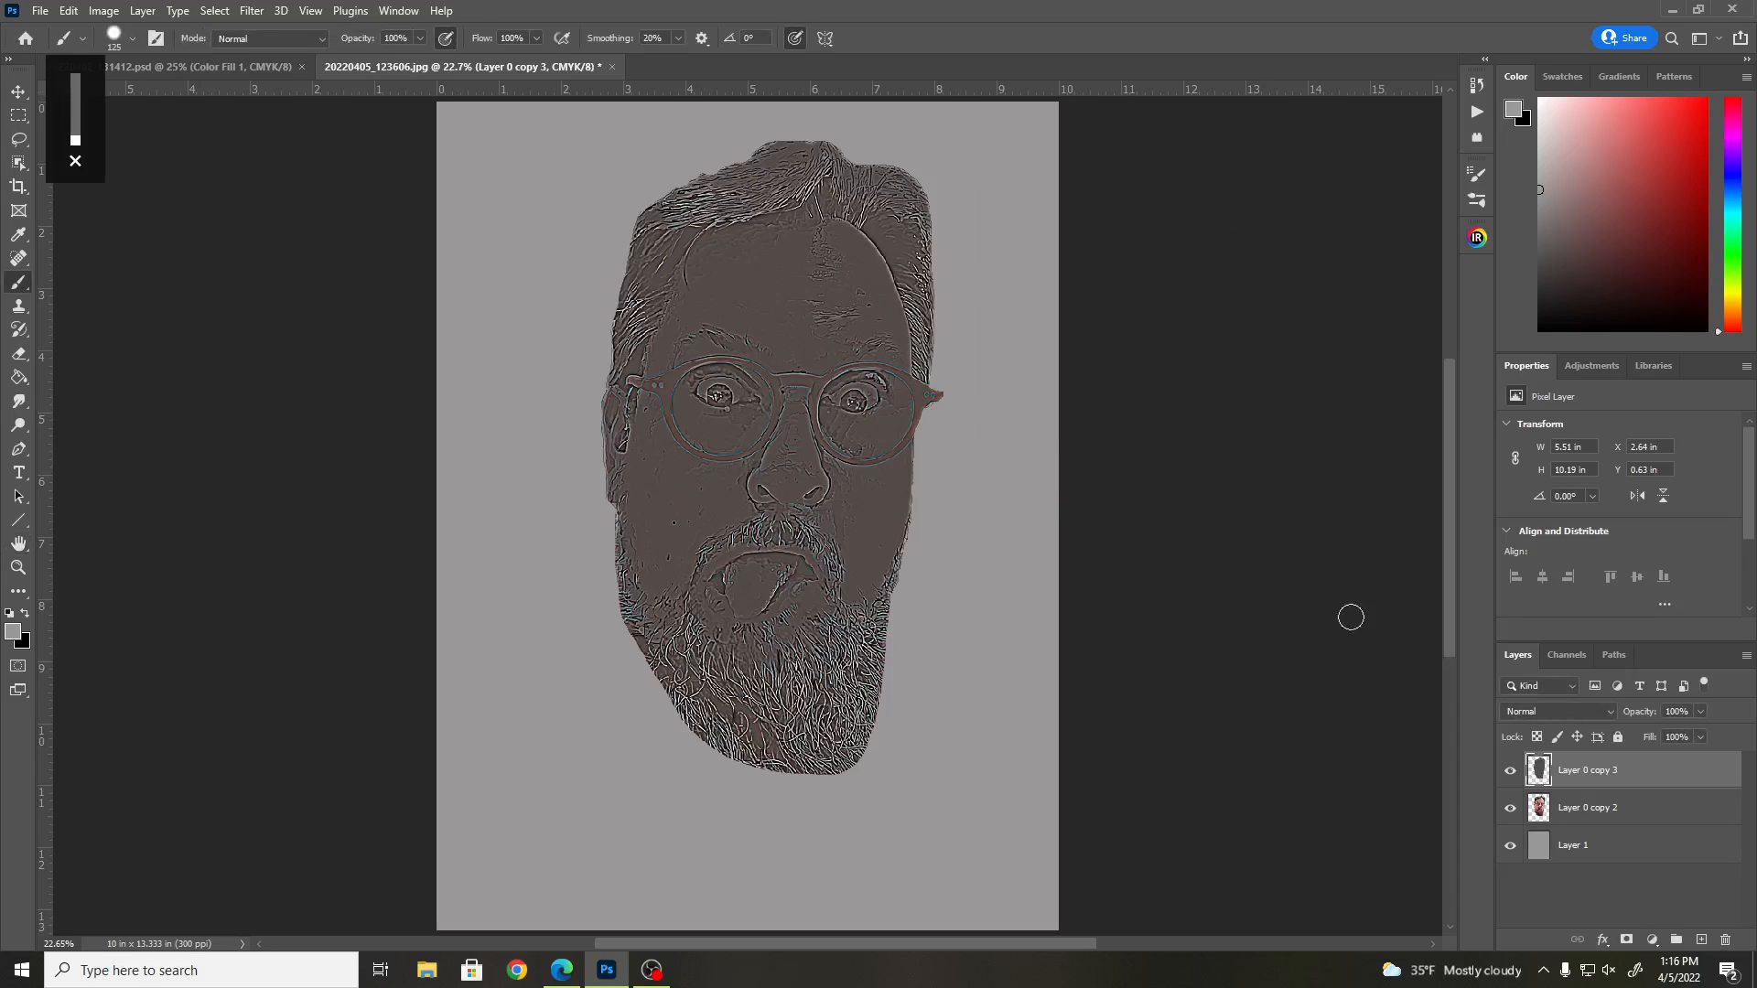
# - Set the High Pass layer's blend mode to Overlay and merge it with the head layer below
pyautogui.click(1584, 711)
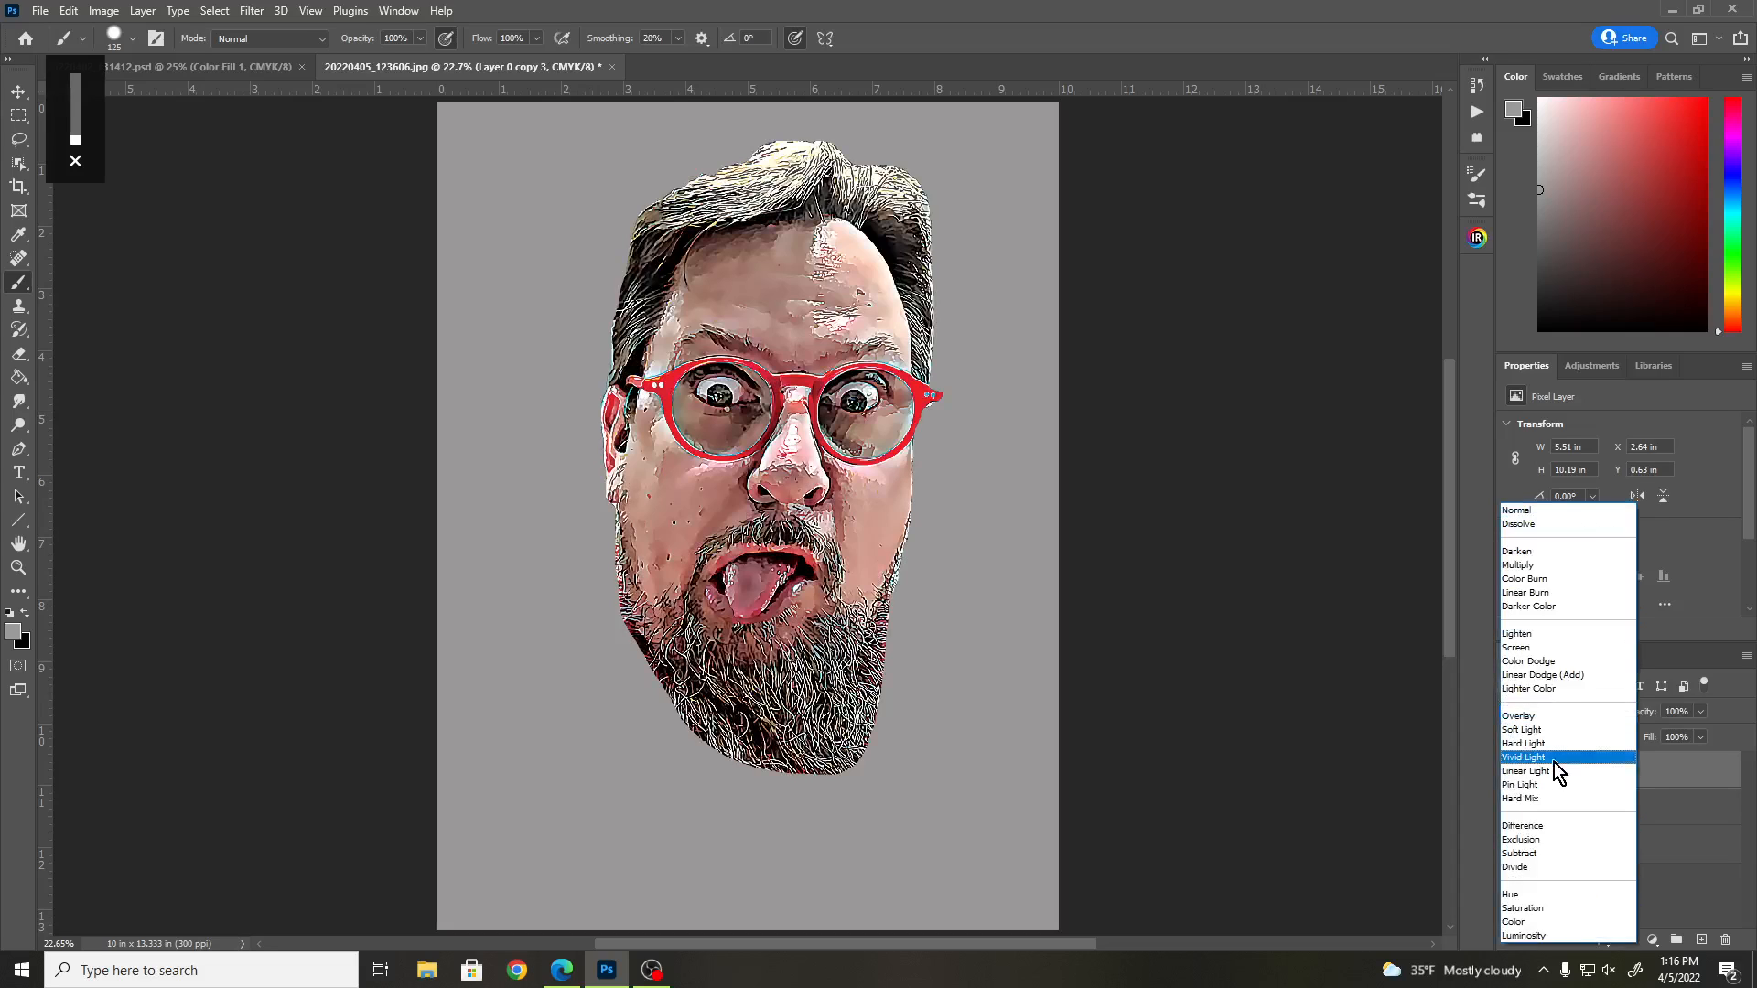
pyautogui.click(1551, 721)
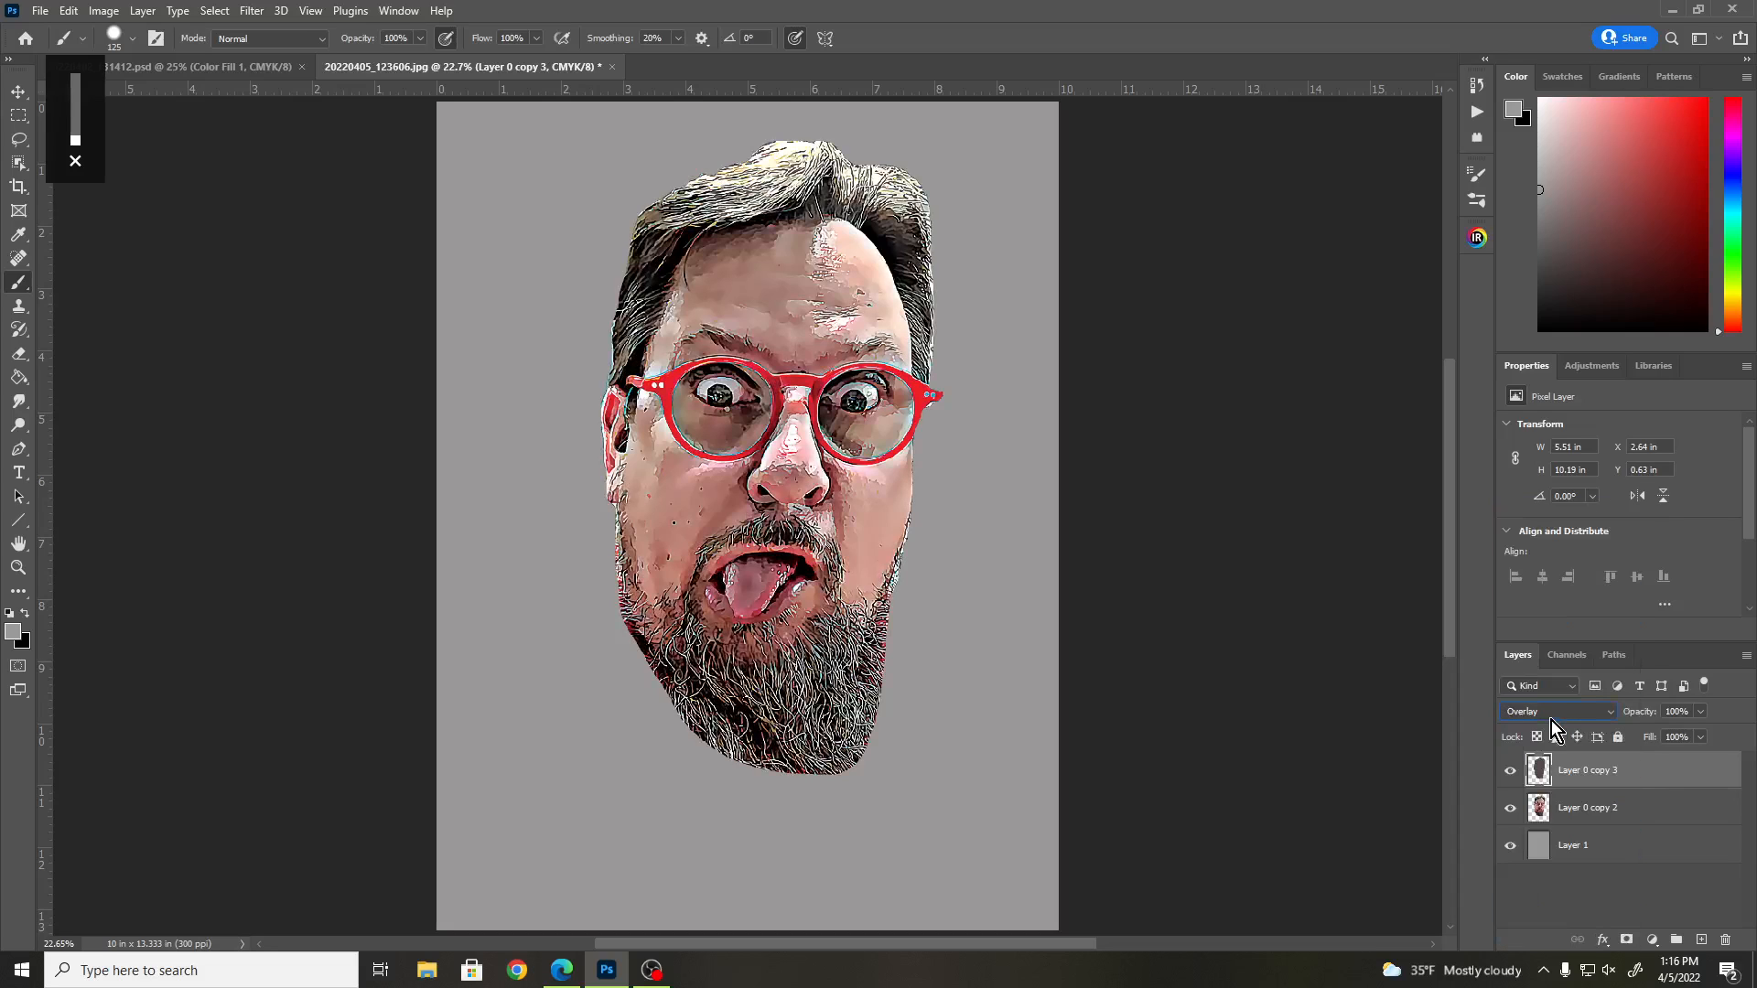
pyautogui.keyDown('shift'); pyautogui.click(1676, 813); pyautogui.keyUp('shift')
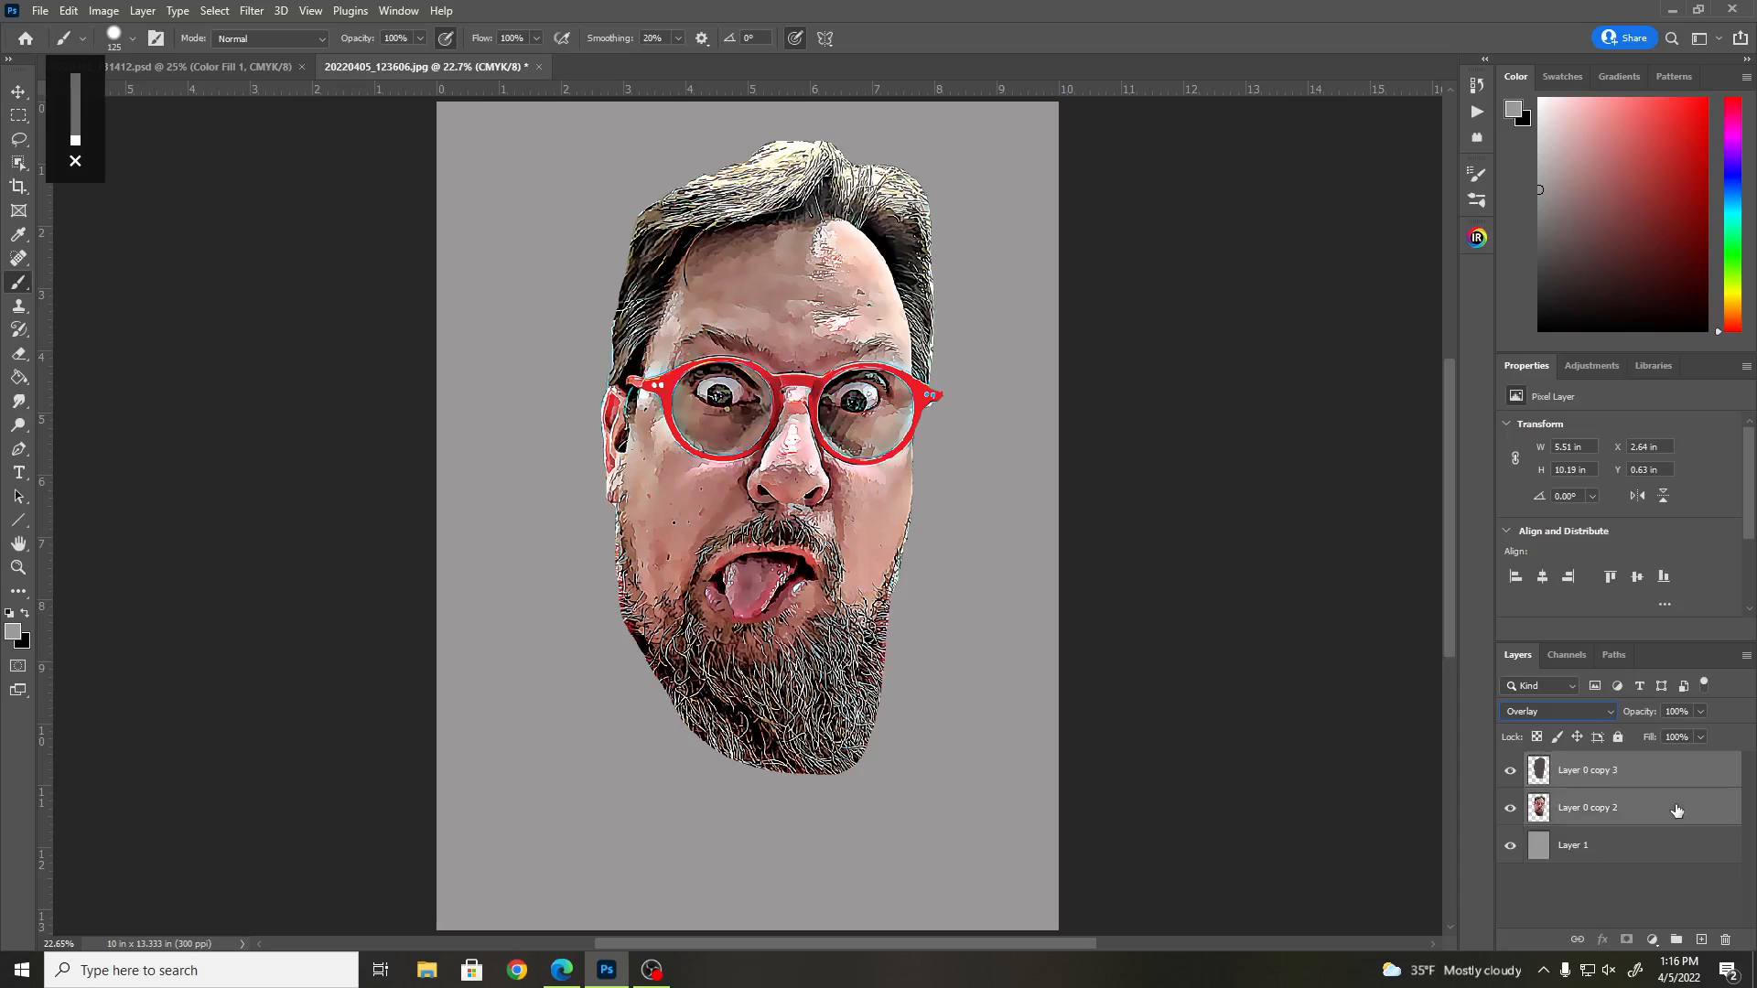
pyautogui.rightClick(1641, 771)
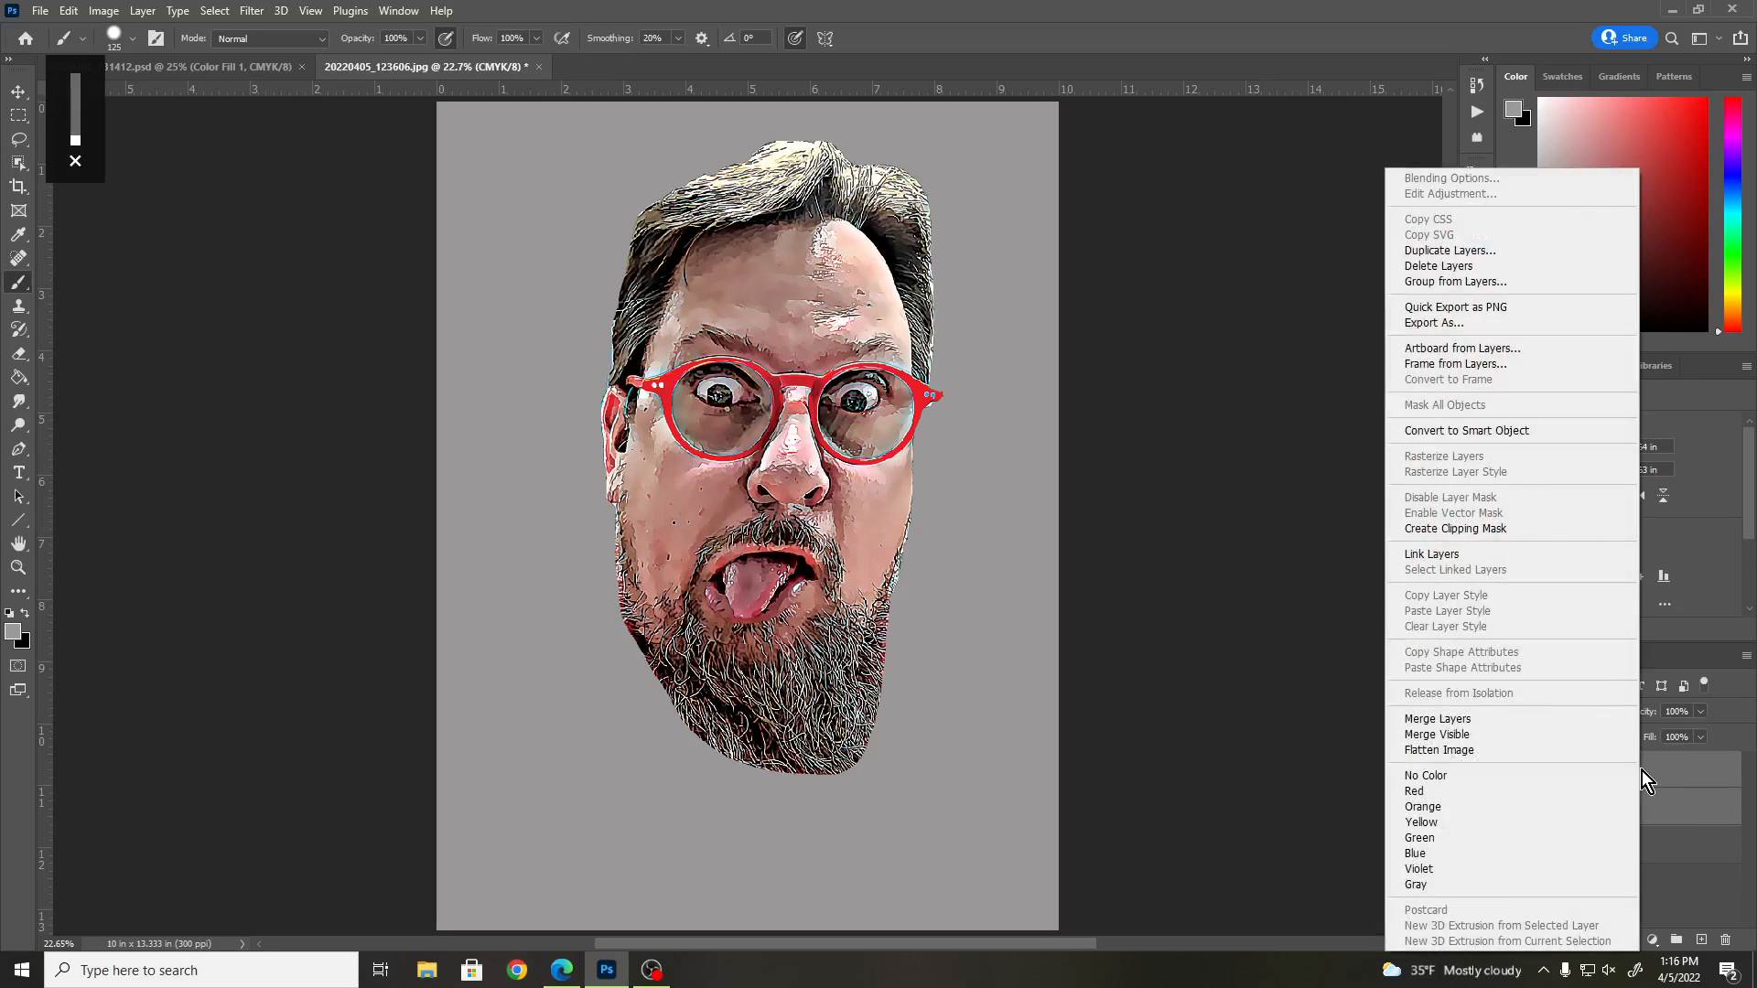
pyautogui.click(1455, 721)
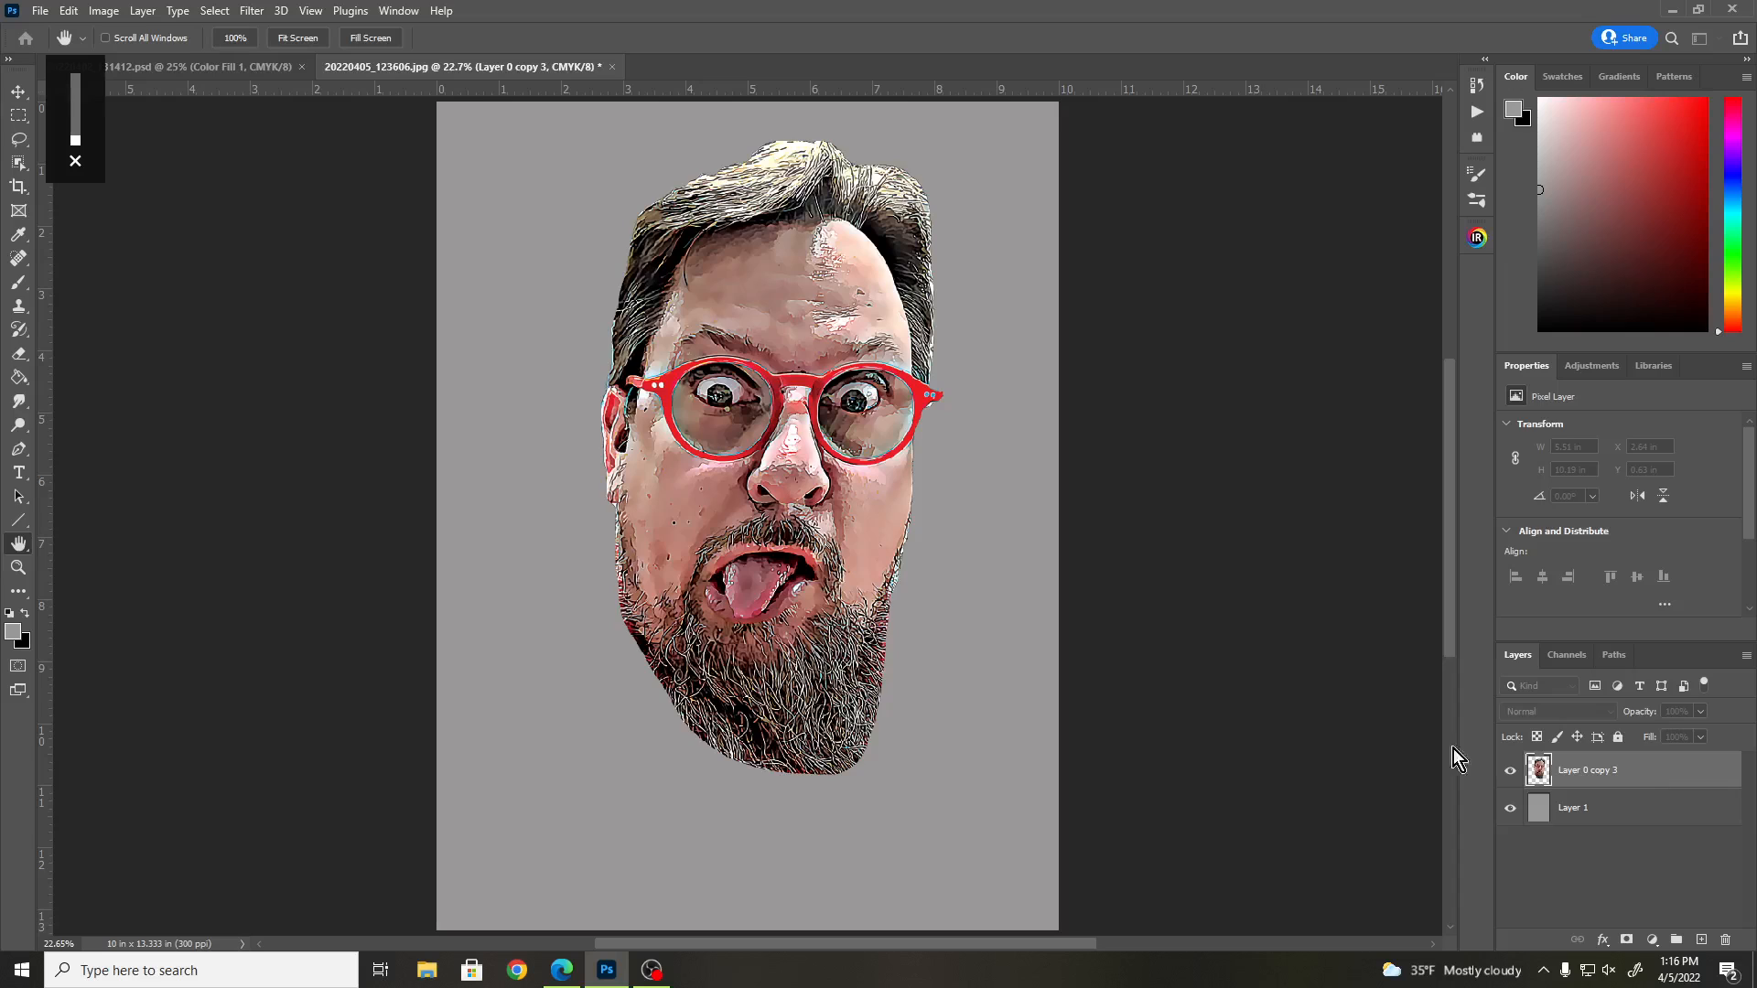
# - Add a white 50 px outside Stroke layer style around the cut-out head
pyautogui.moveTo(948, 134); pyautogui.dragTo(1390, 73)
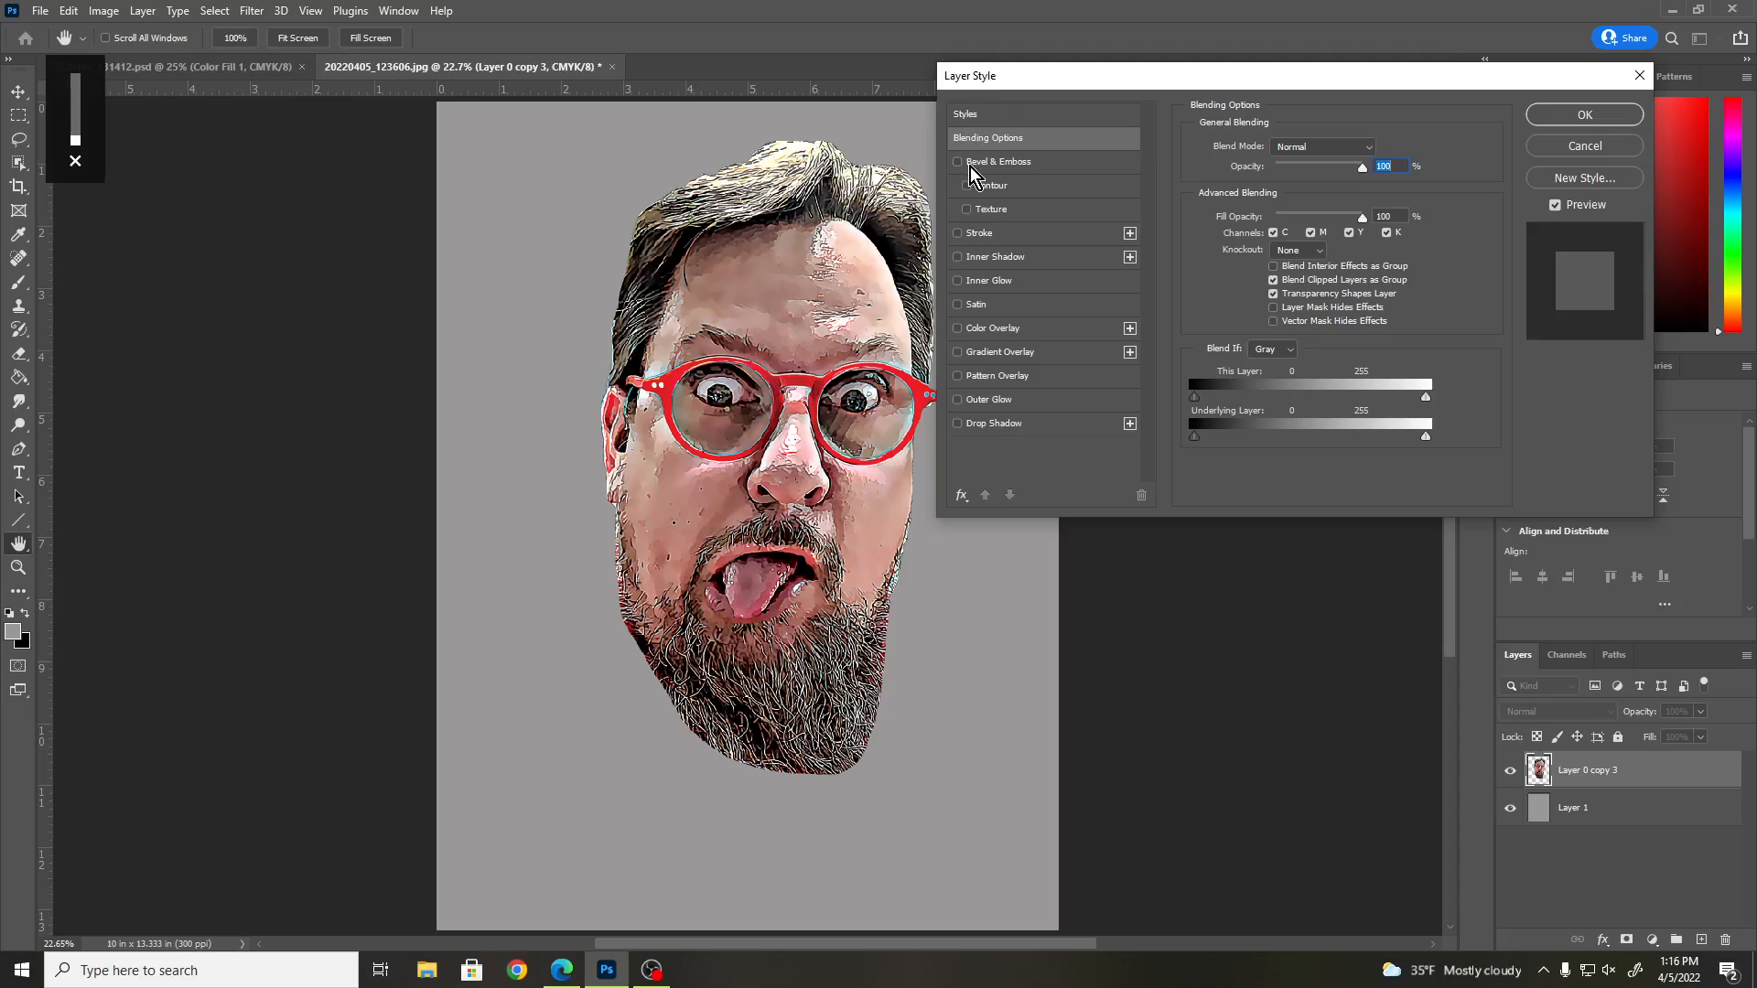
pyautogui.click(1007, 234)
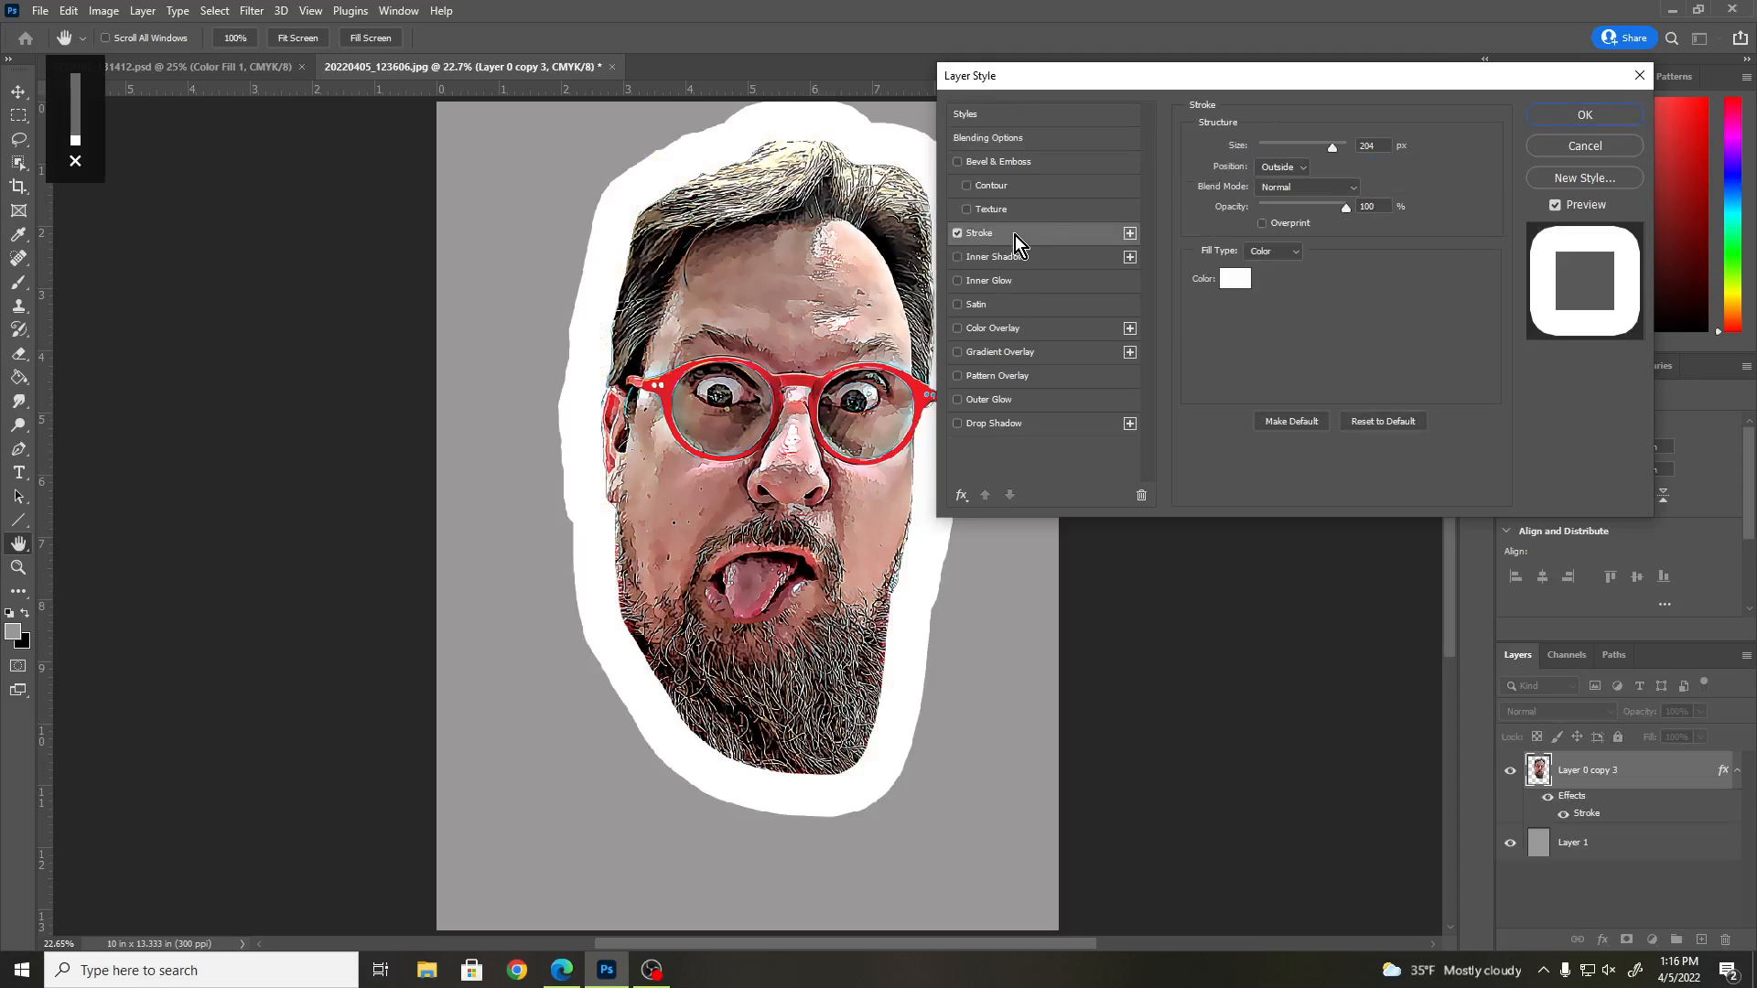
pyautogui.doubleClick(1373, 146)
pyautogui.write('50')
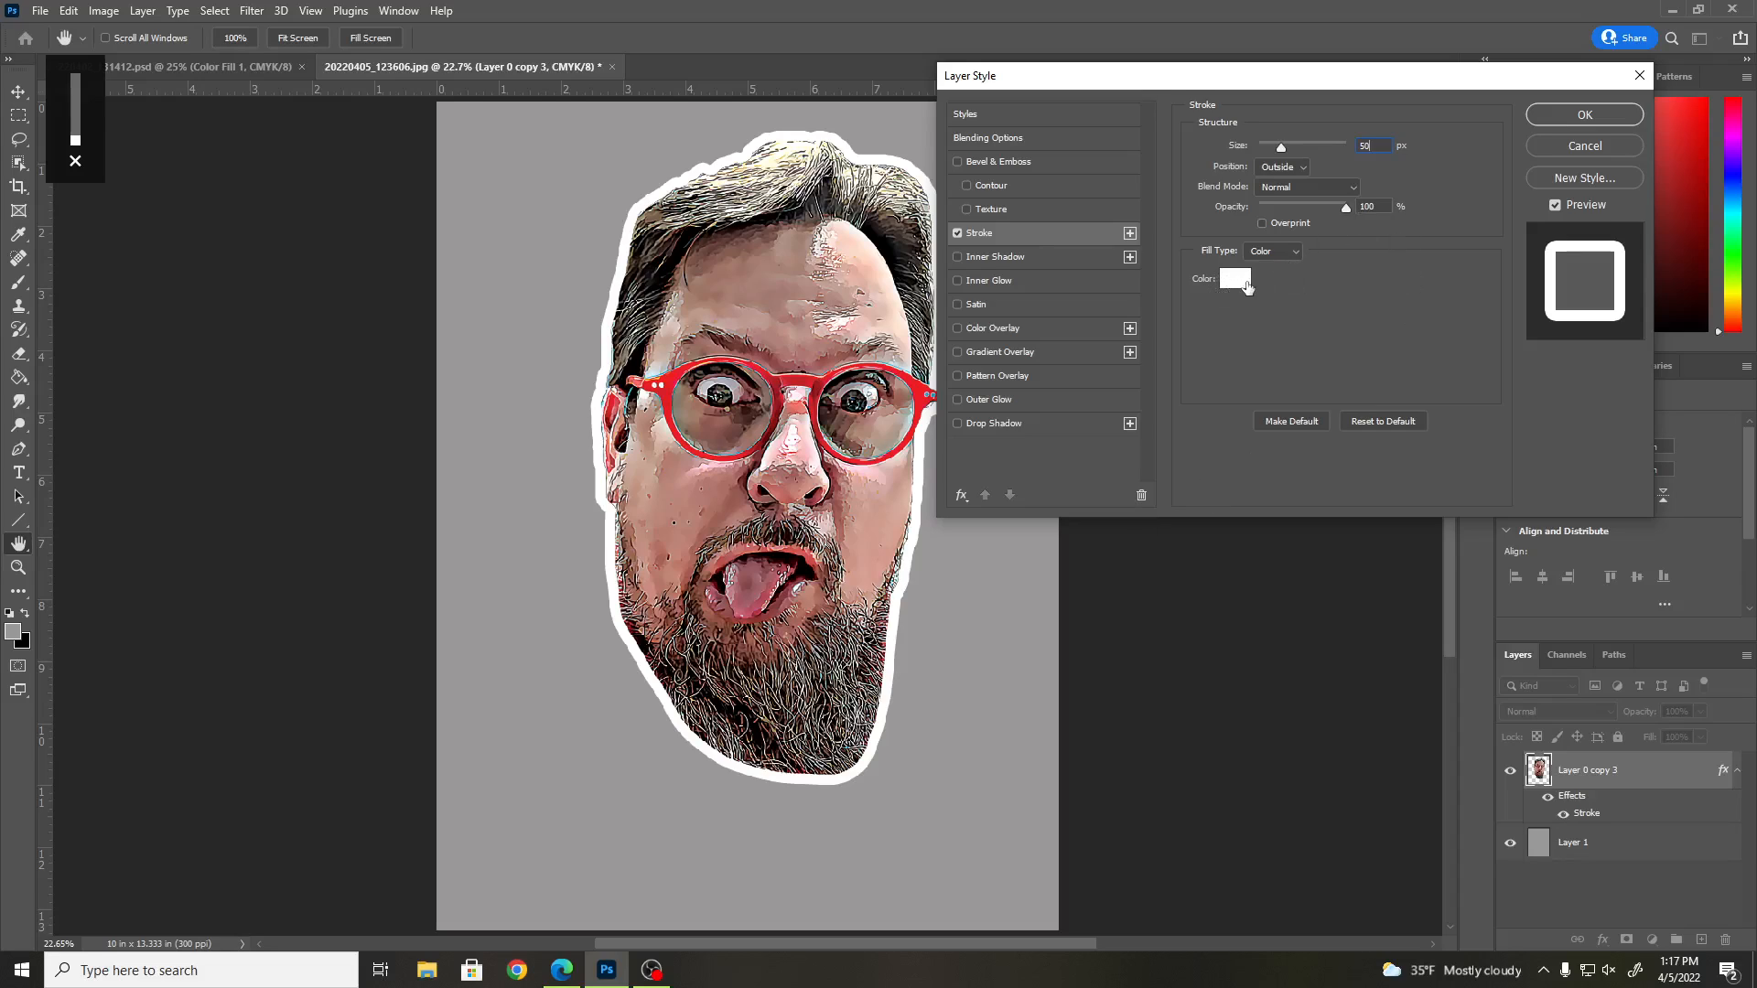
pyautogui.click(1594, 119)
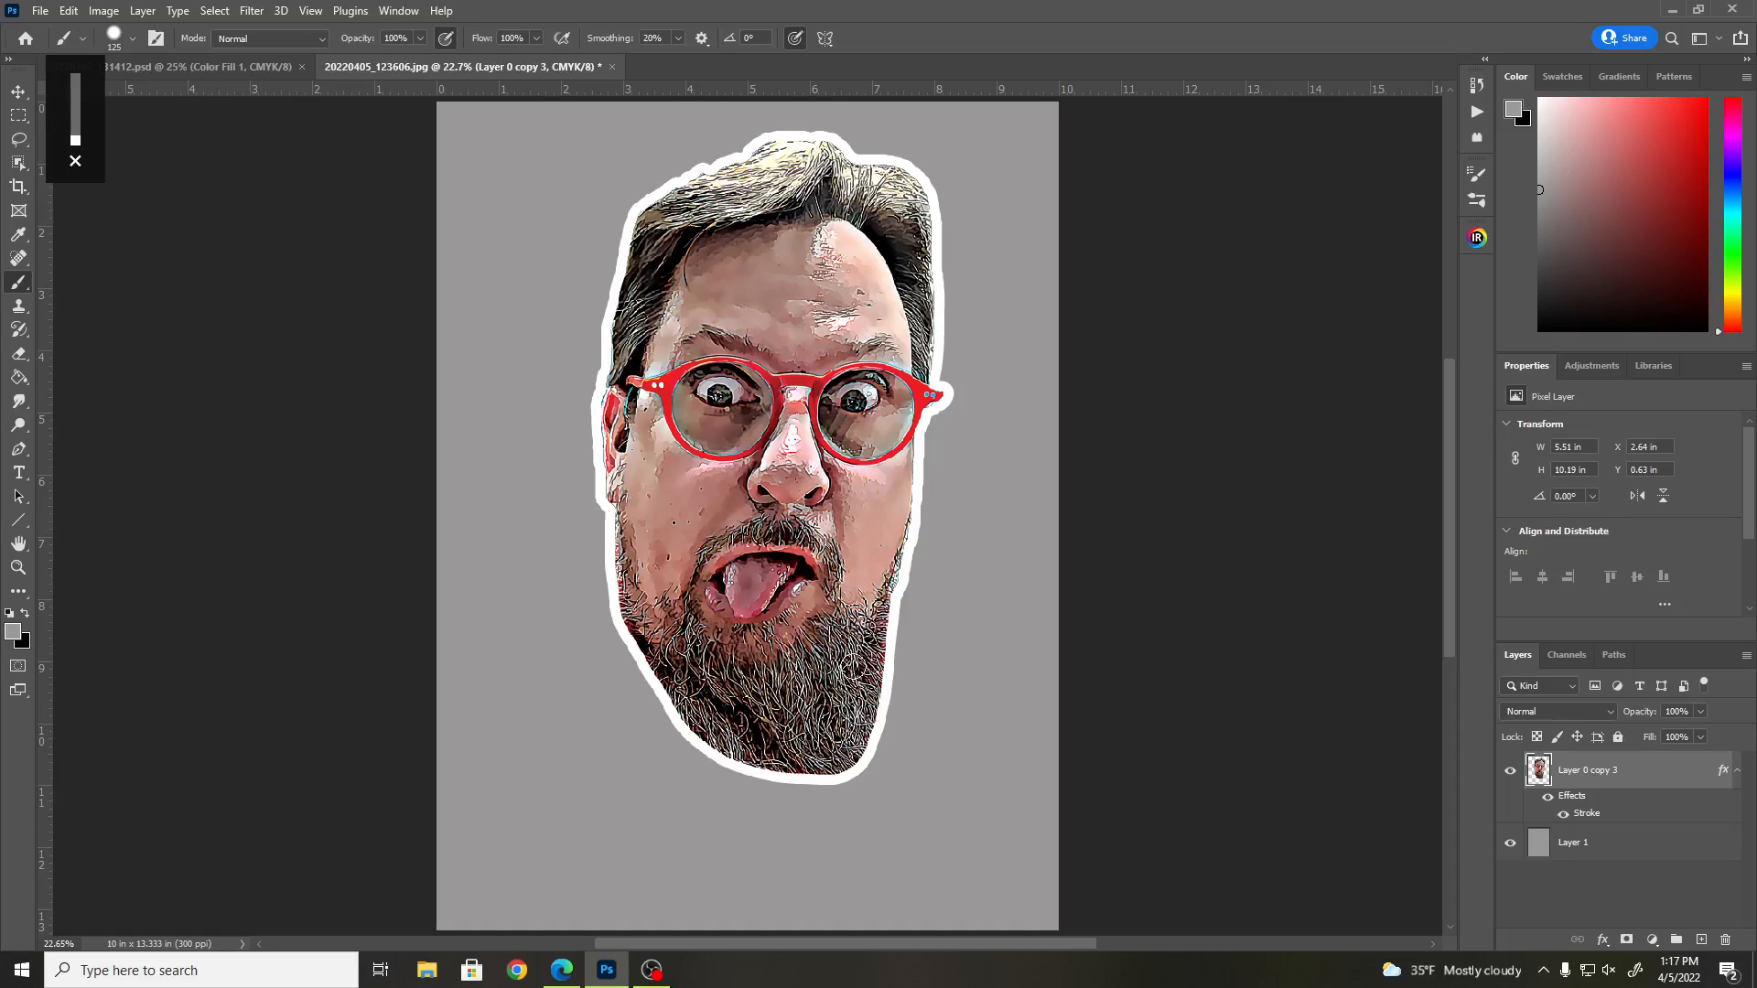
# - Quick-export the image as a PNG named 20220405_123606 into the Downloads folder
pyautogui.click(40, 11)
pyautogui.moveTo(190, 295)
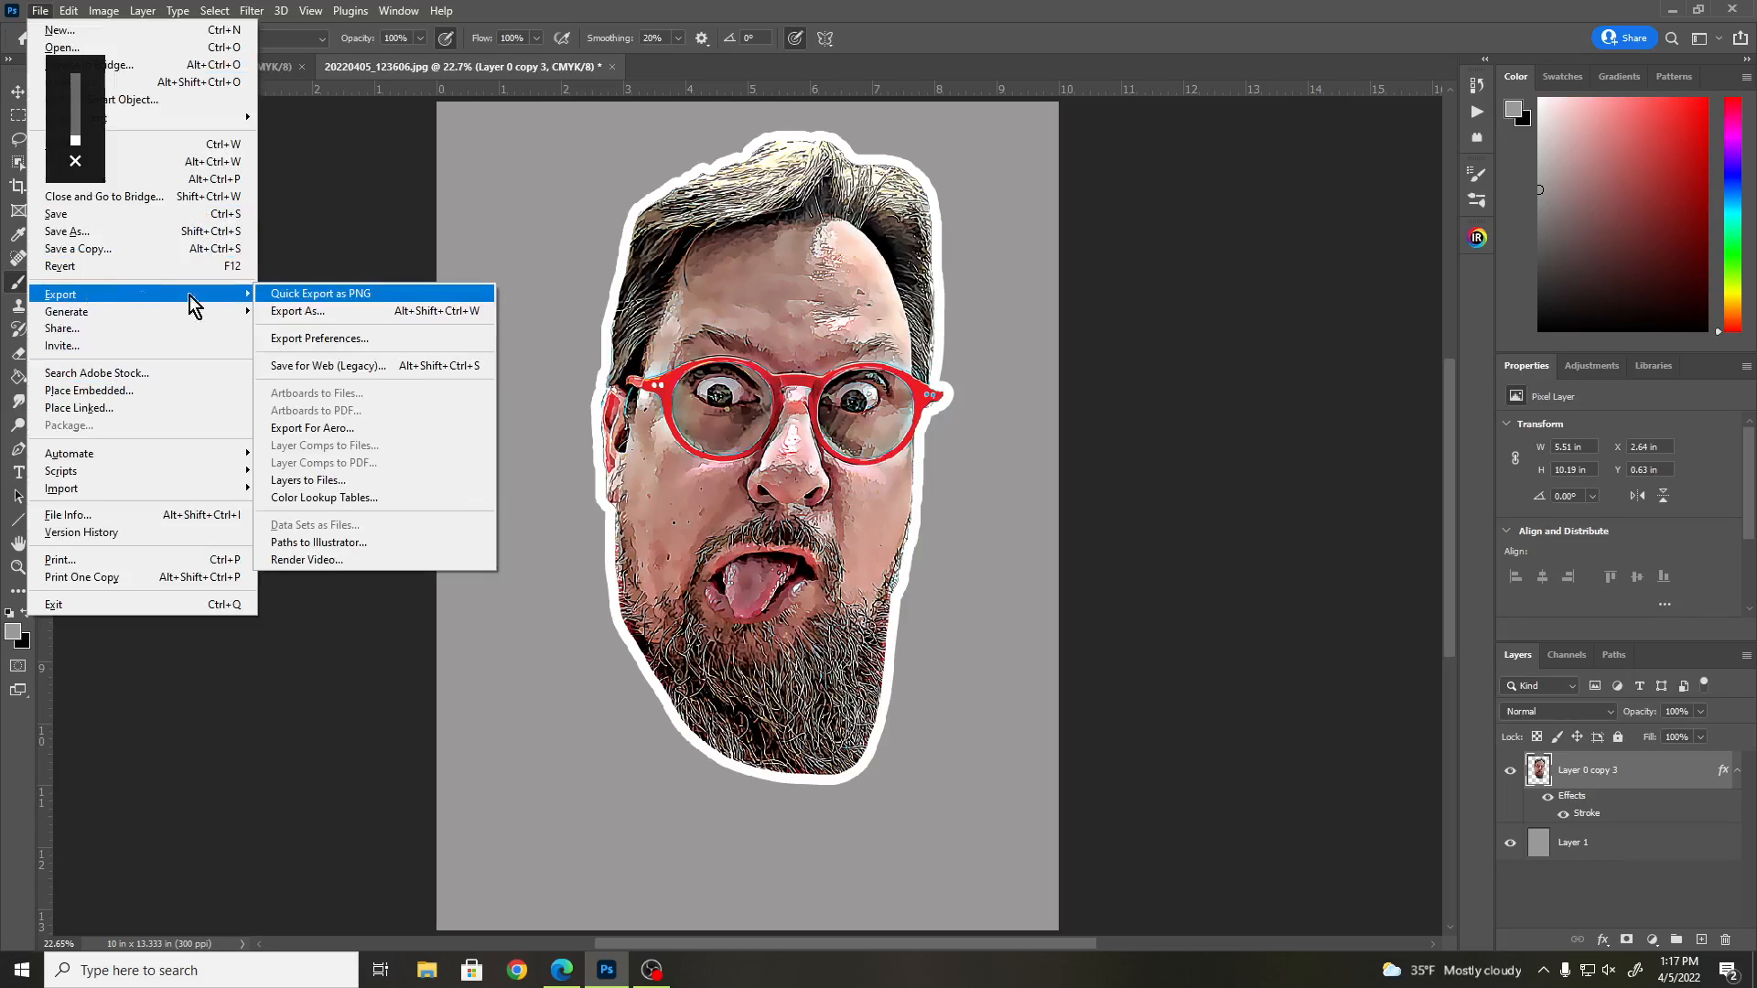
pyautogui.click(327, 294)
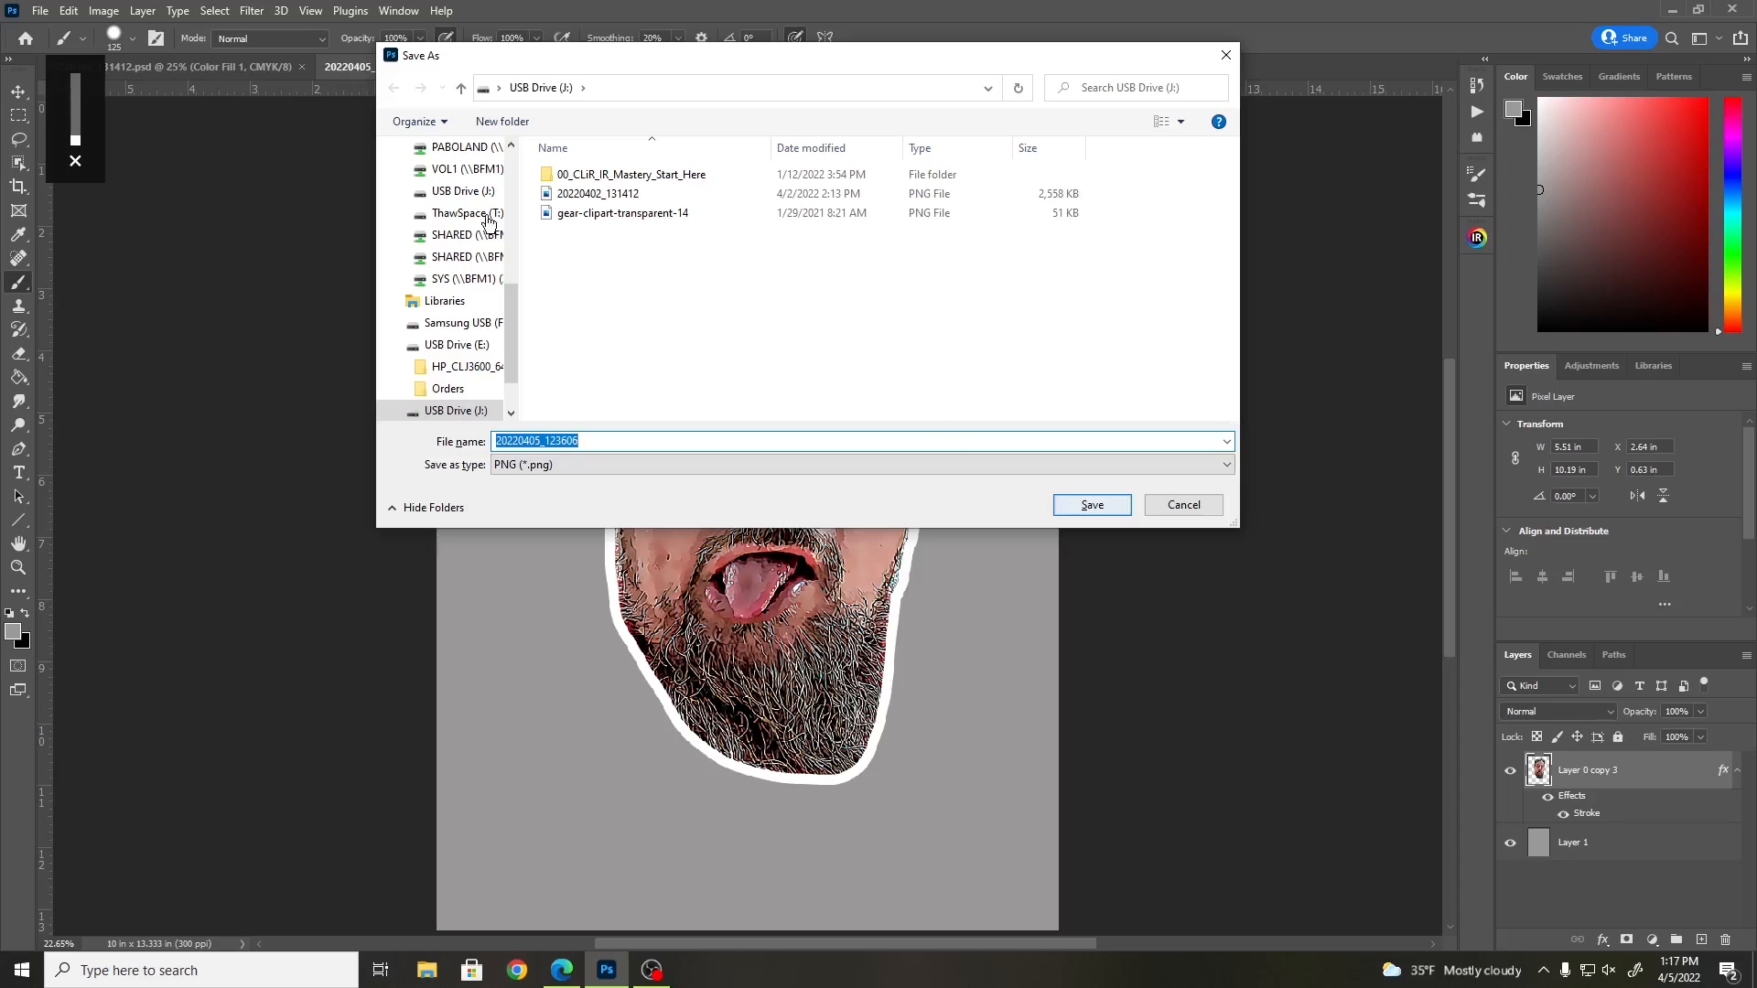
pyautogui.moveTo(511, 348); pyautogui.dragTo(529, 188)
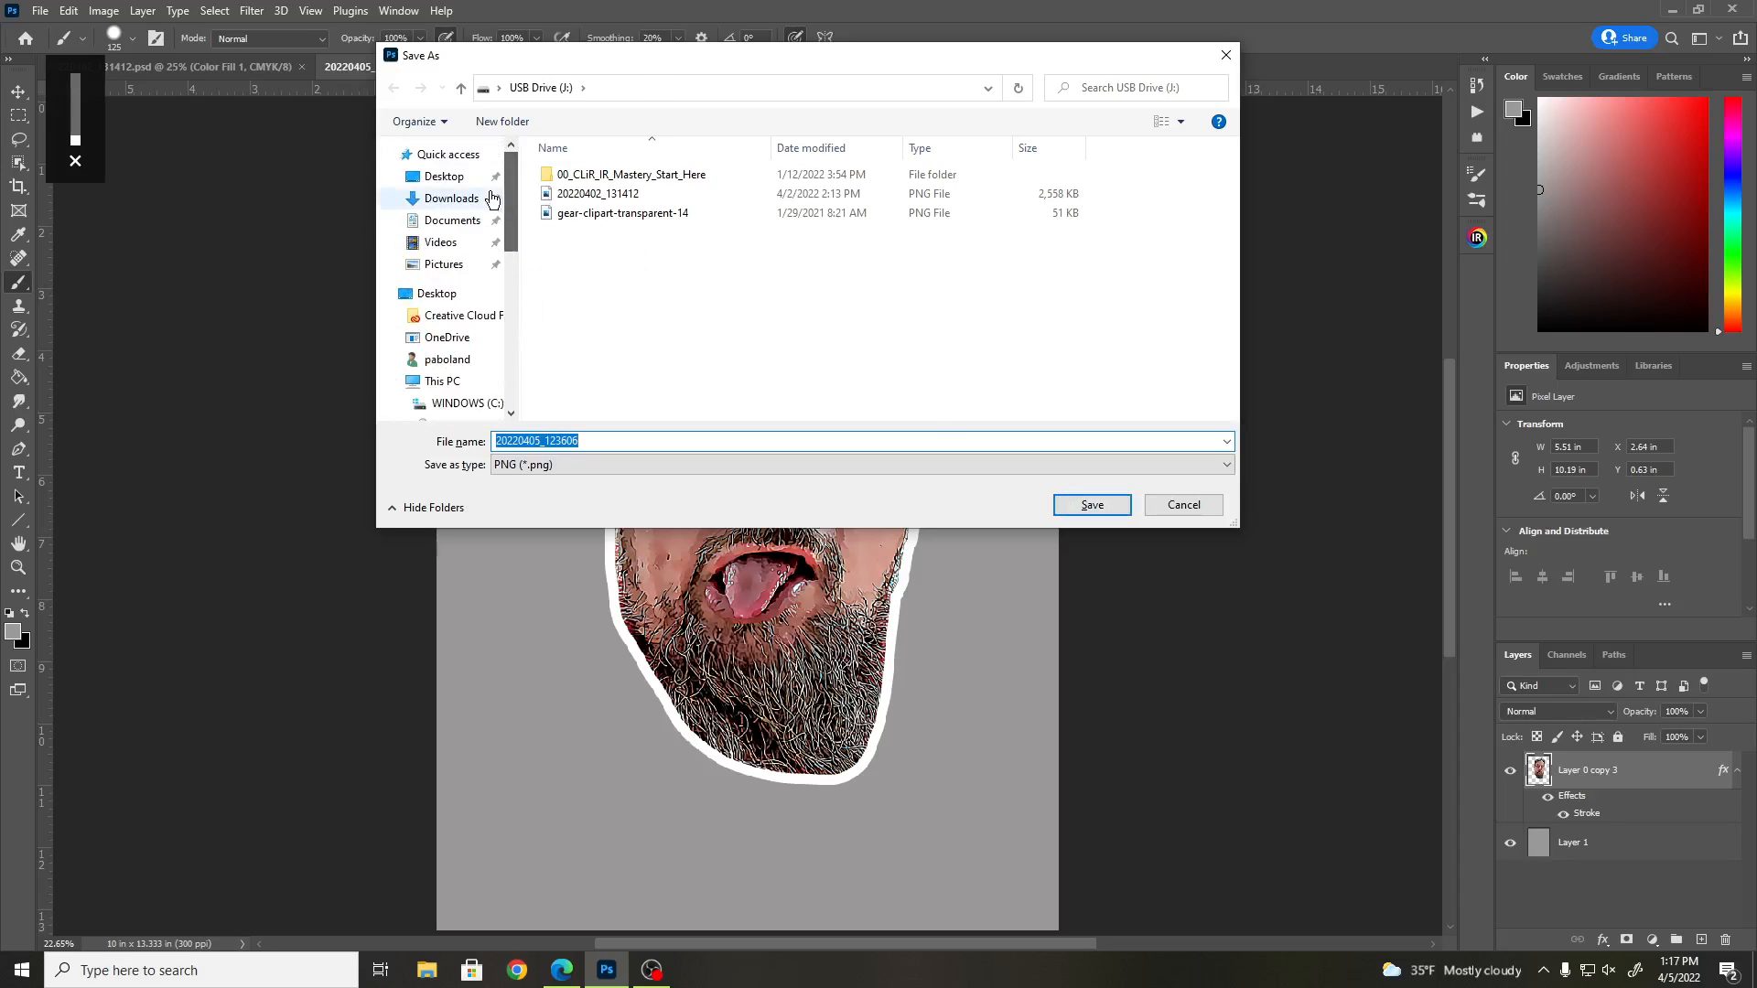
pyautogui.click(449, 198)
pyautogui.click(1102, 505)
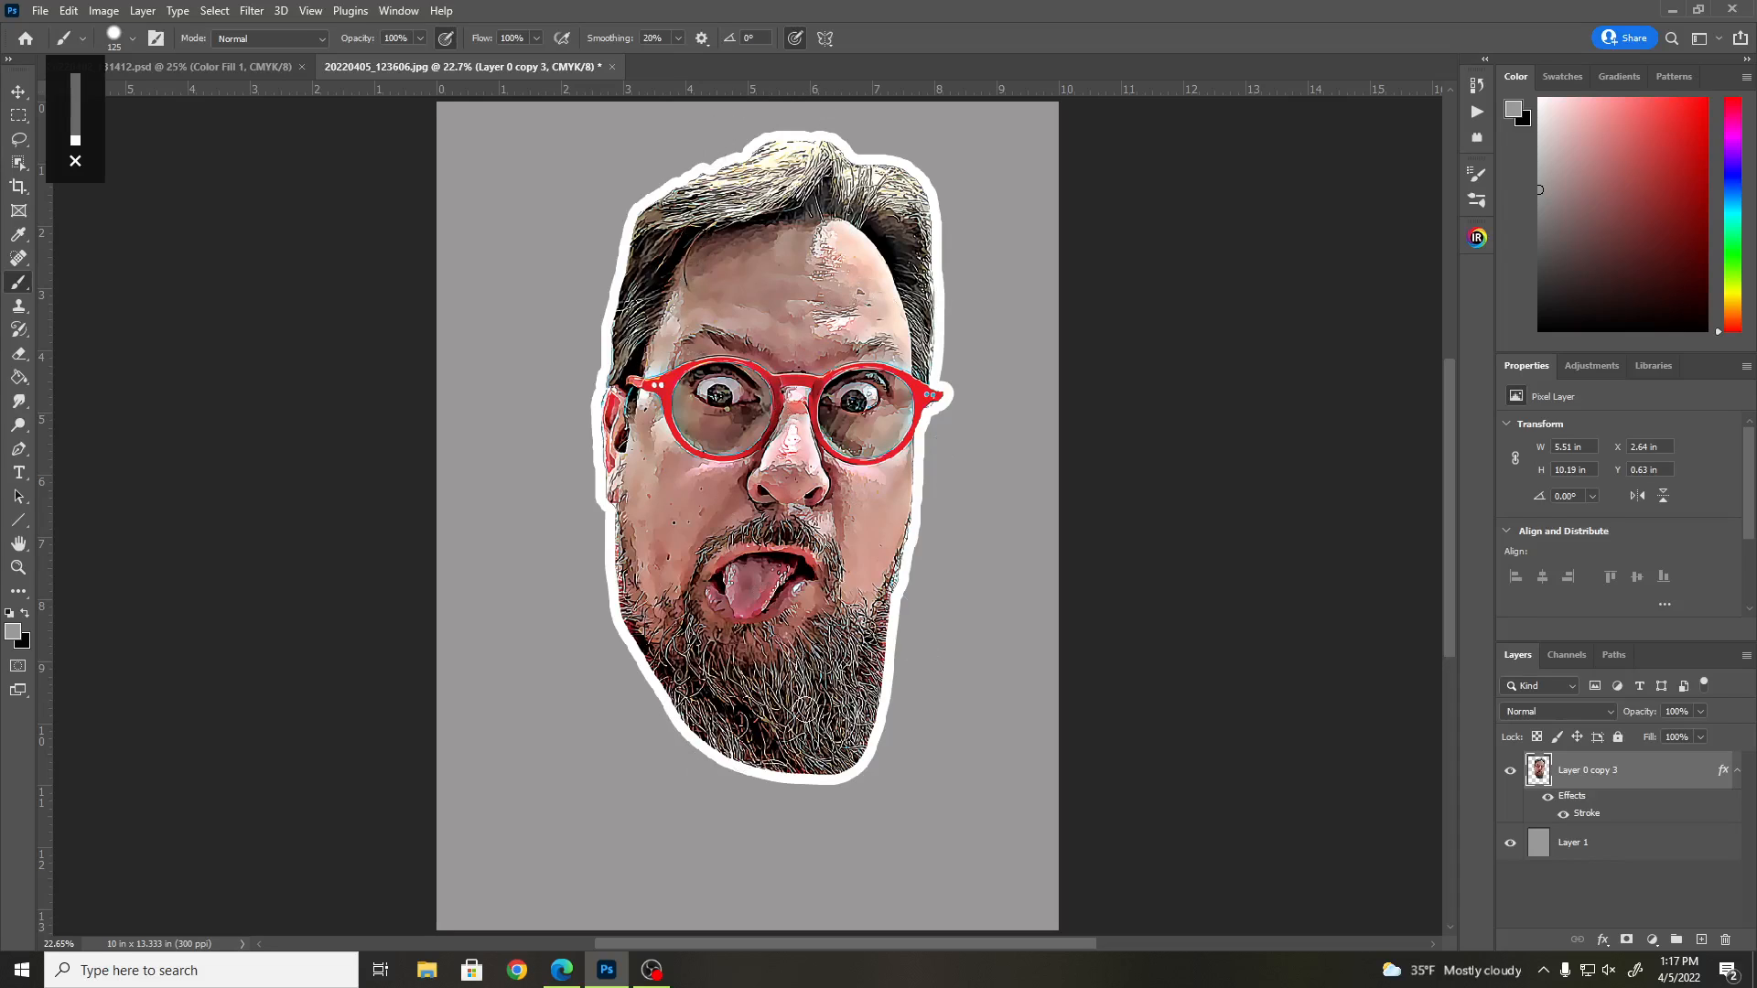
# - Switch to the other open document containing the grid of repeated cut-out heads
pyautogui.click(174, 66)
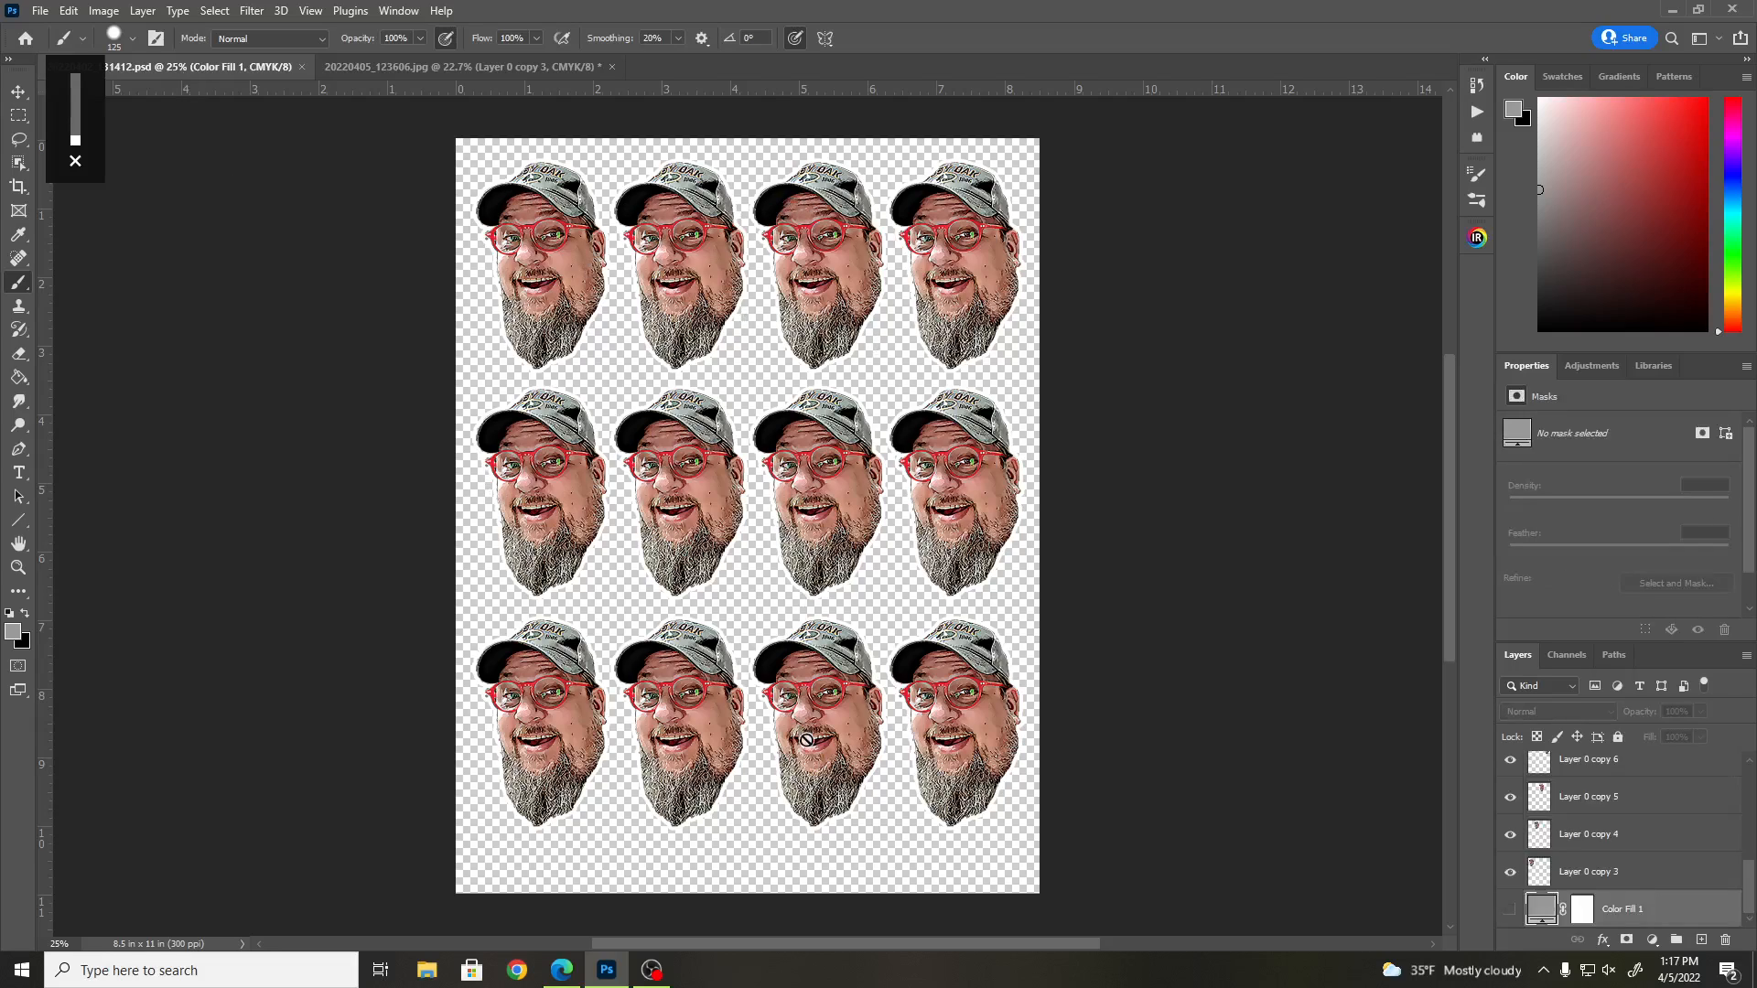